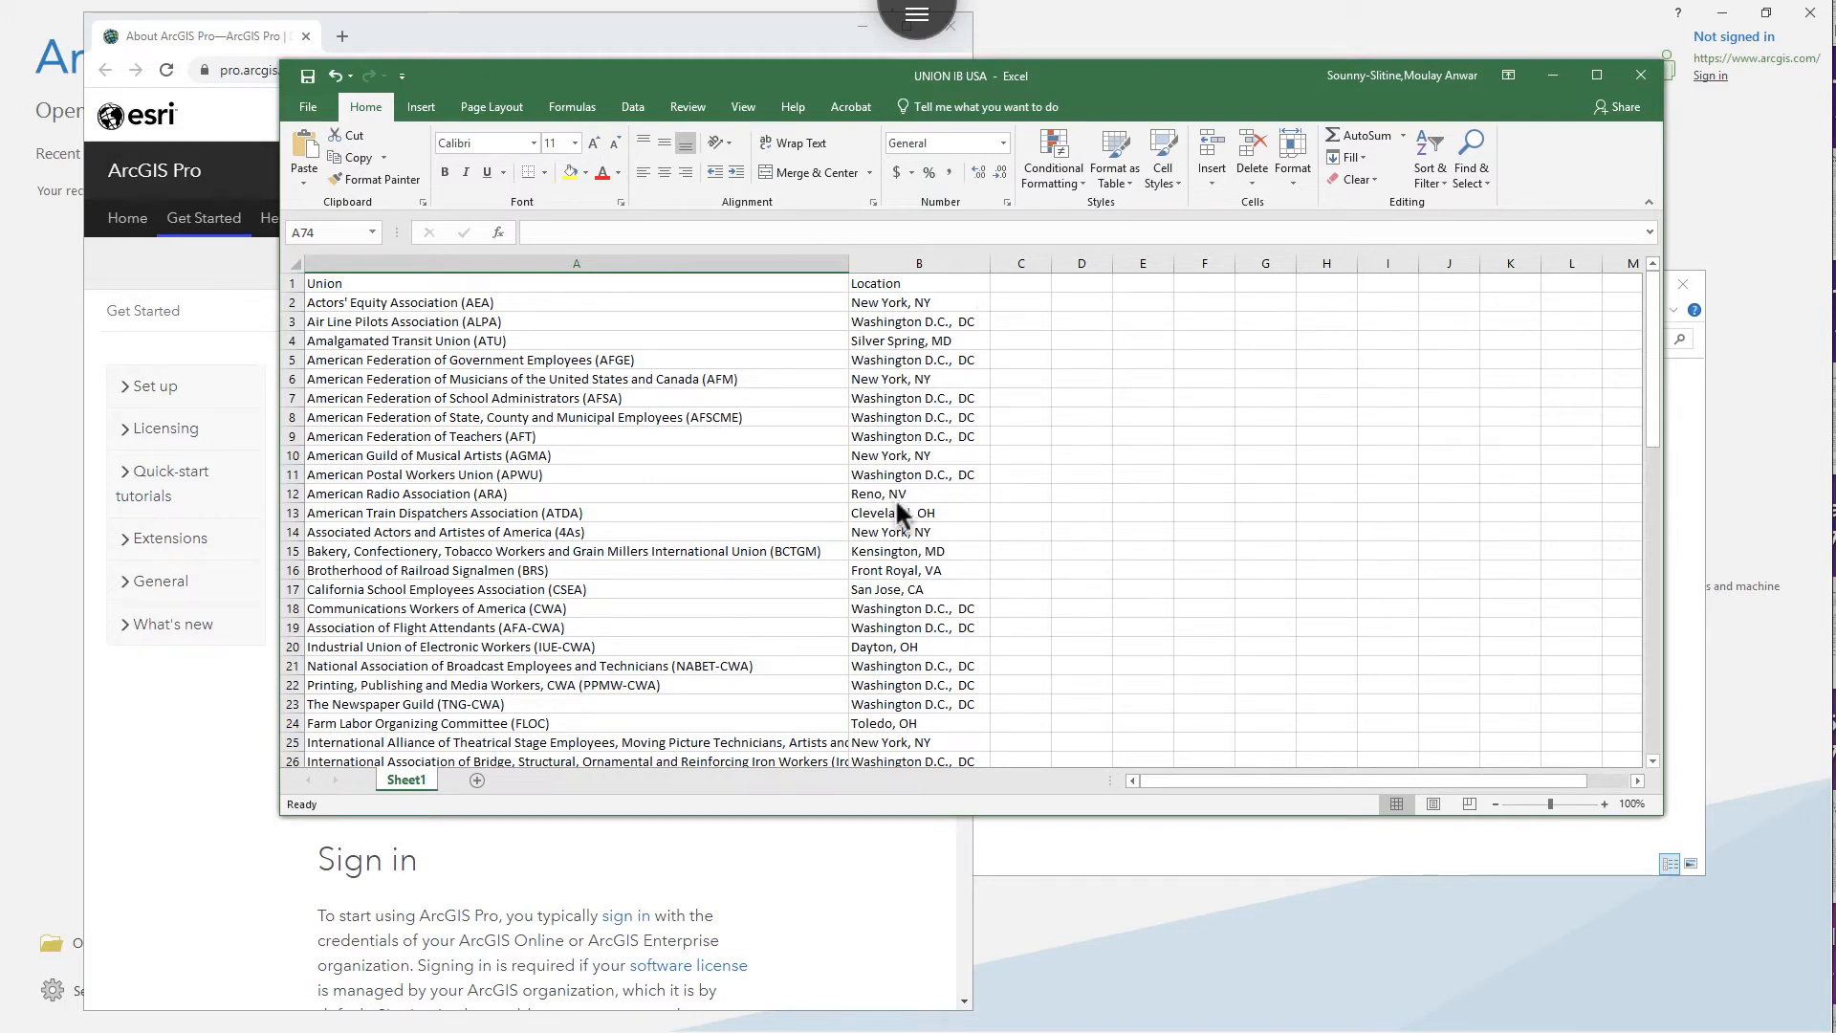
Begin a Text to Columns conversion of the Location column, treating the original data as delimited
scroll(897, 505, down, 1)
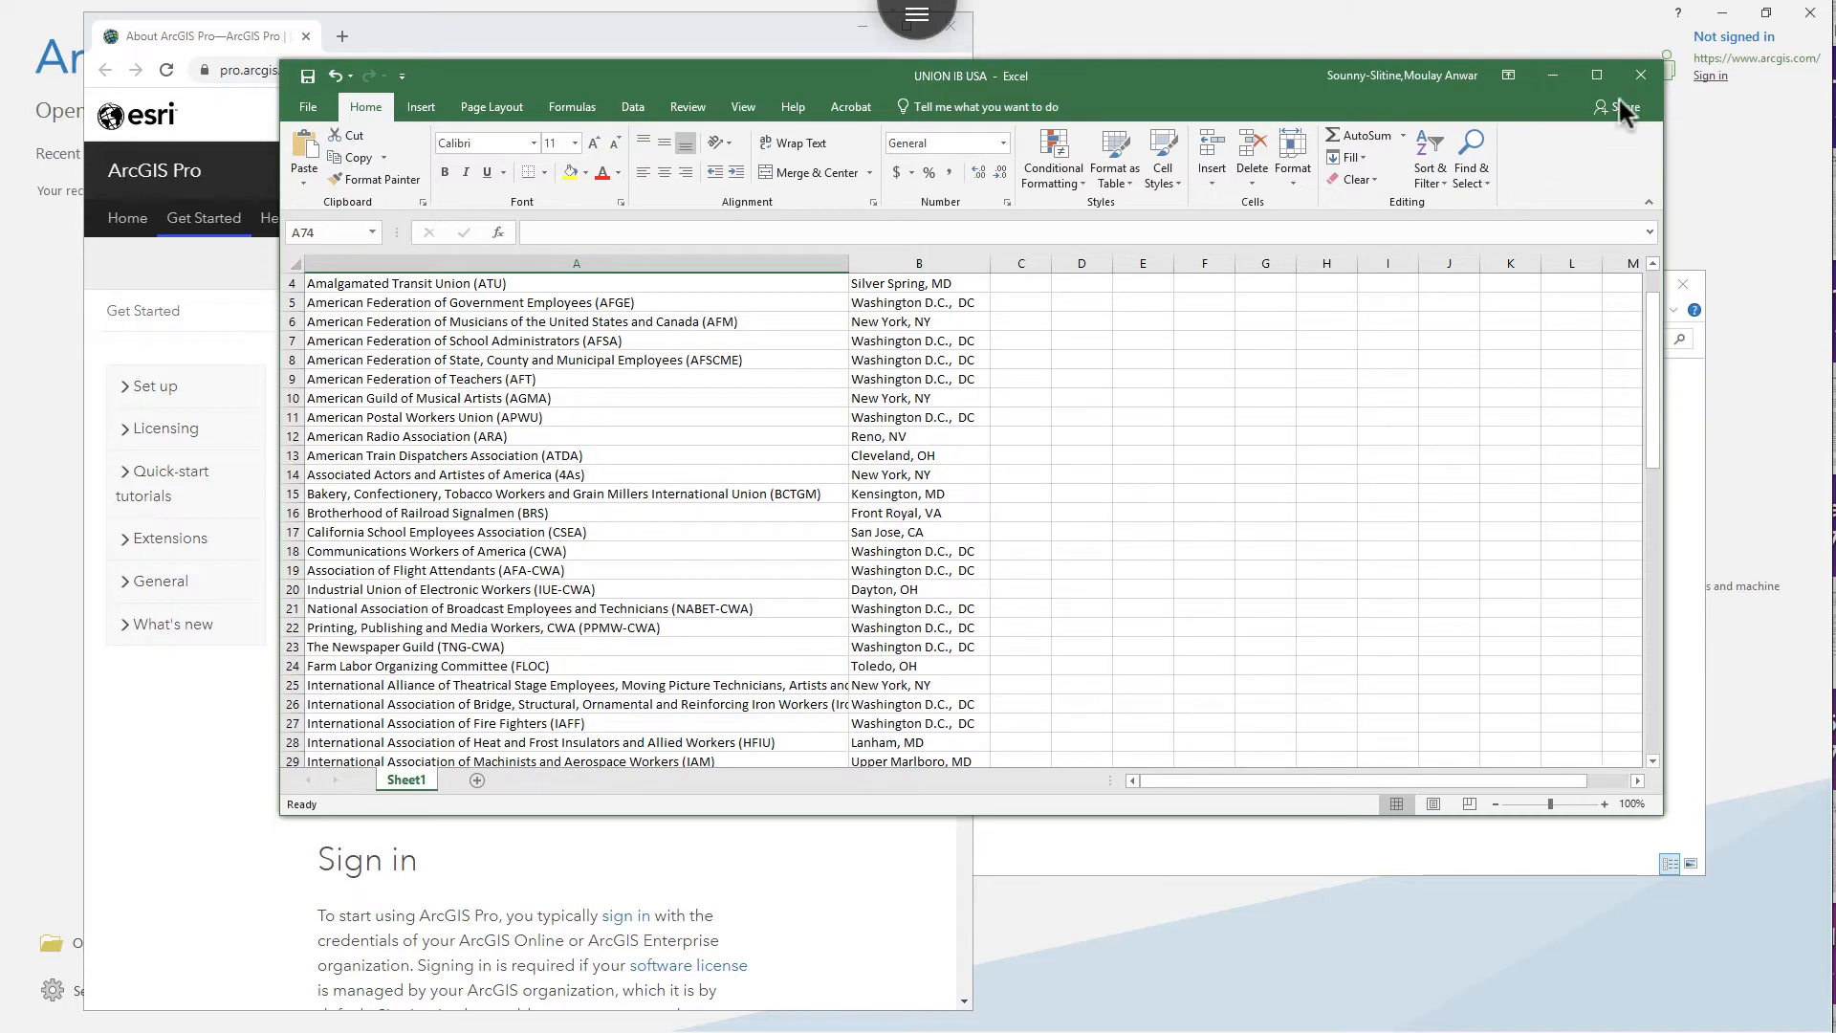
scroll(935, 400, up, 1)
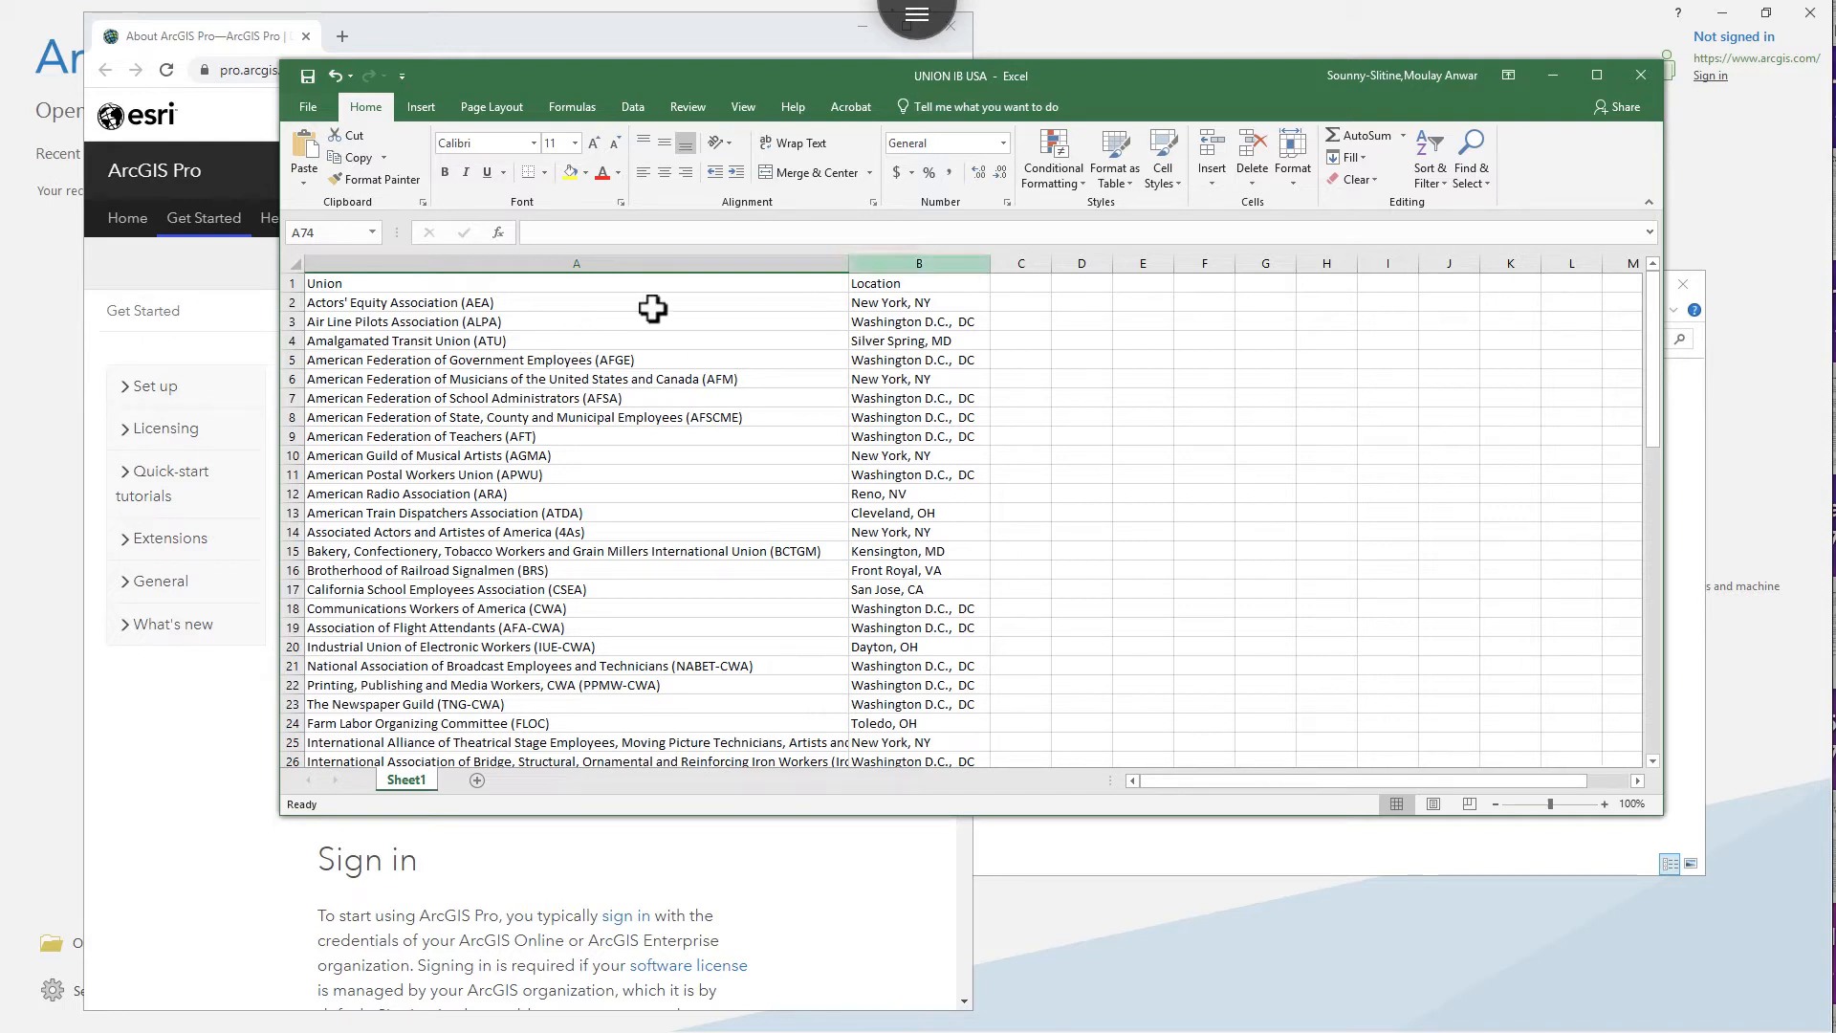
click(938, 281)
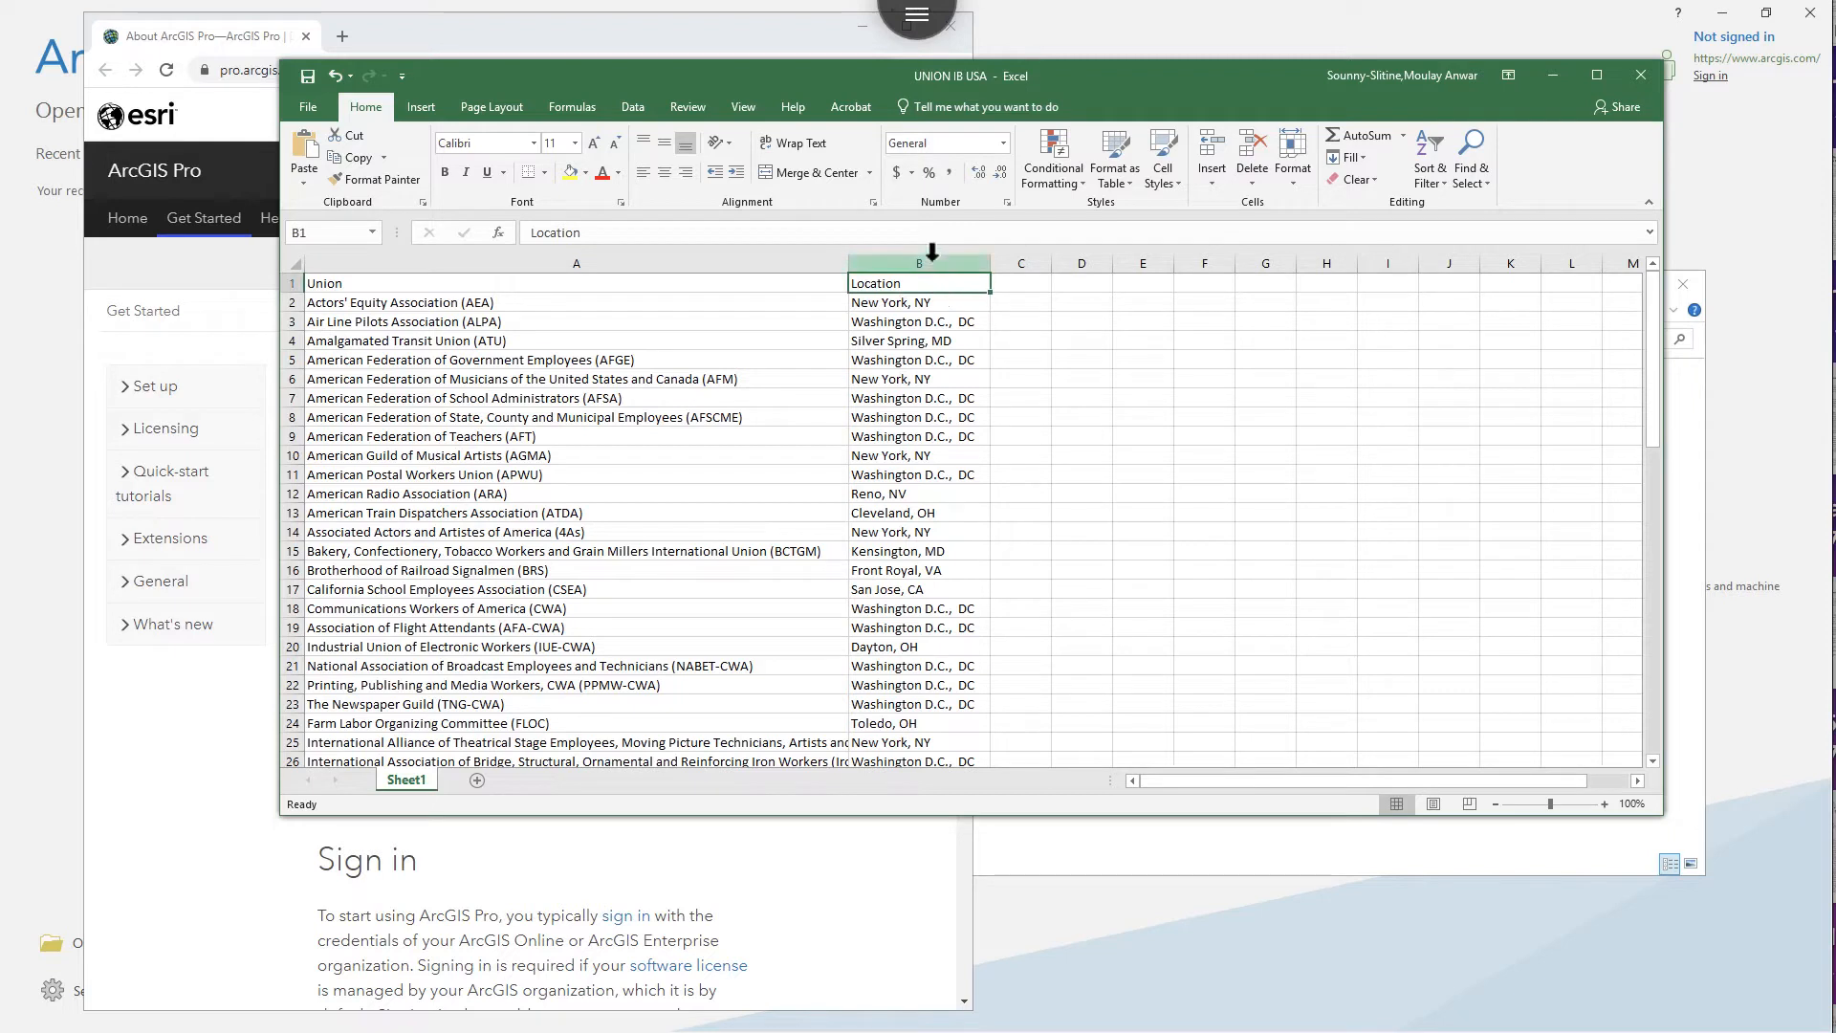
click(932, 258)
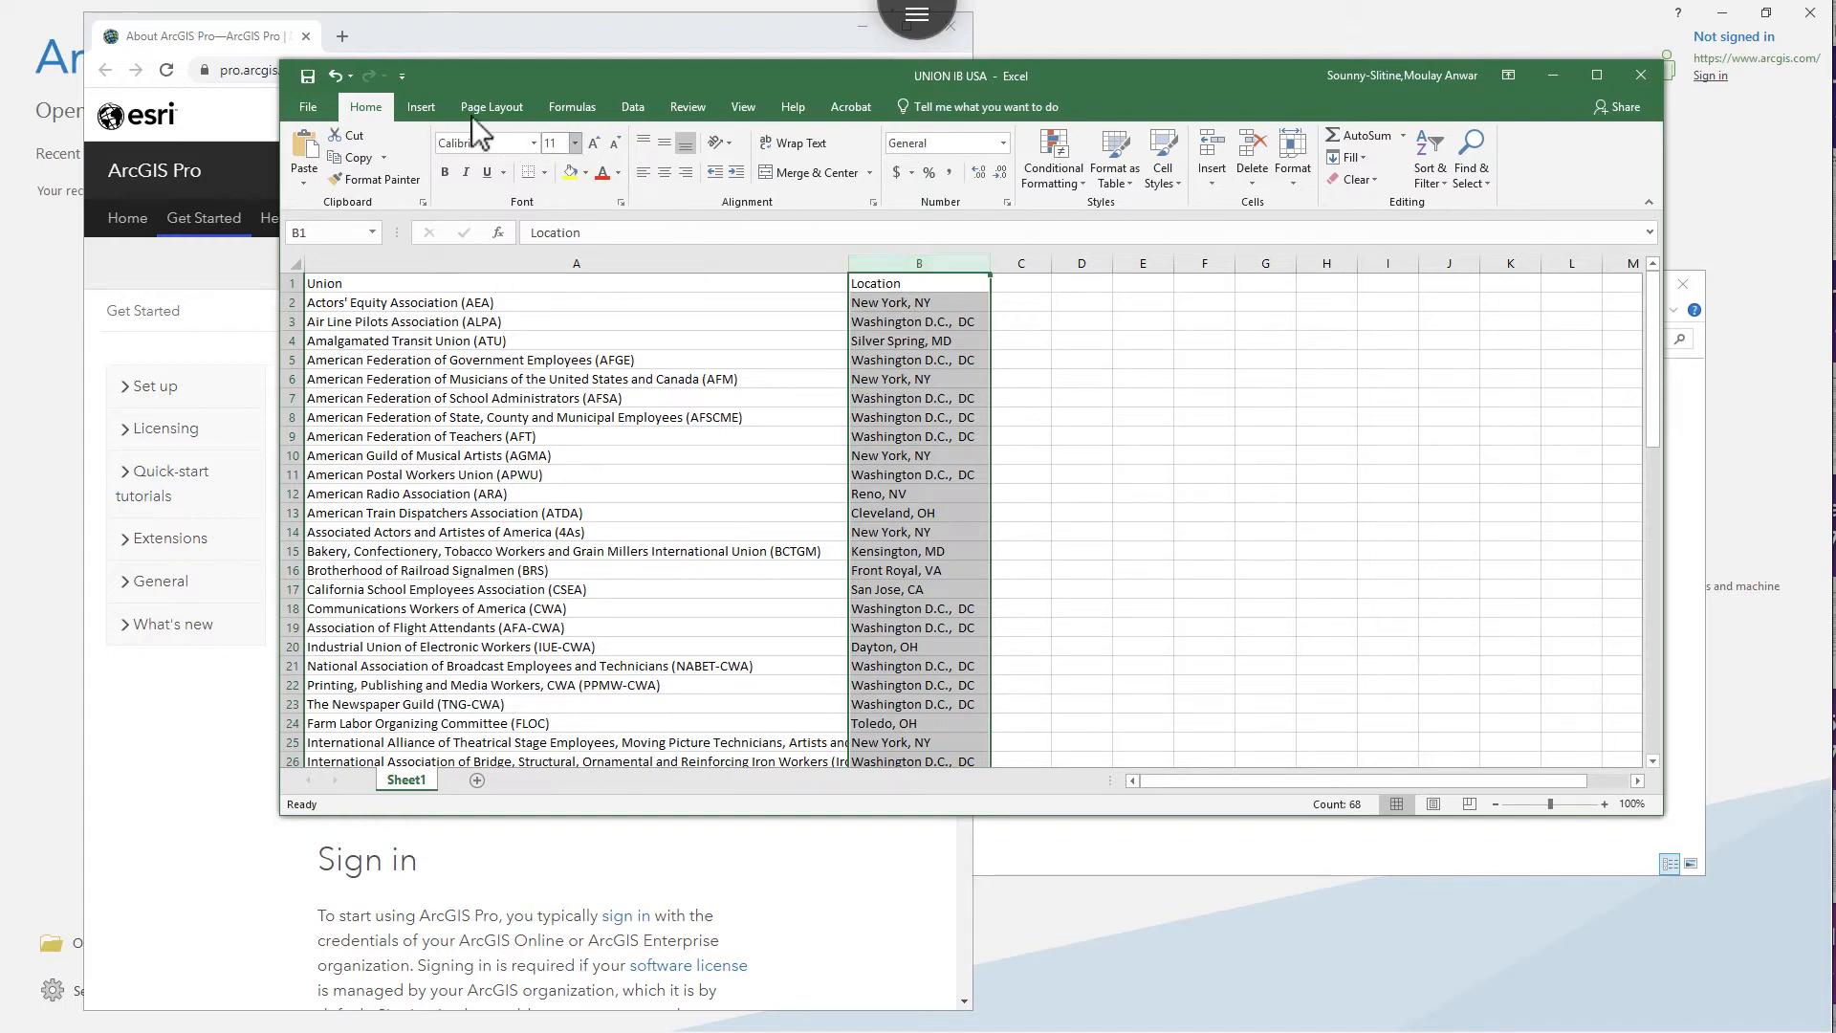
click(635, 106)
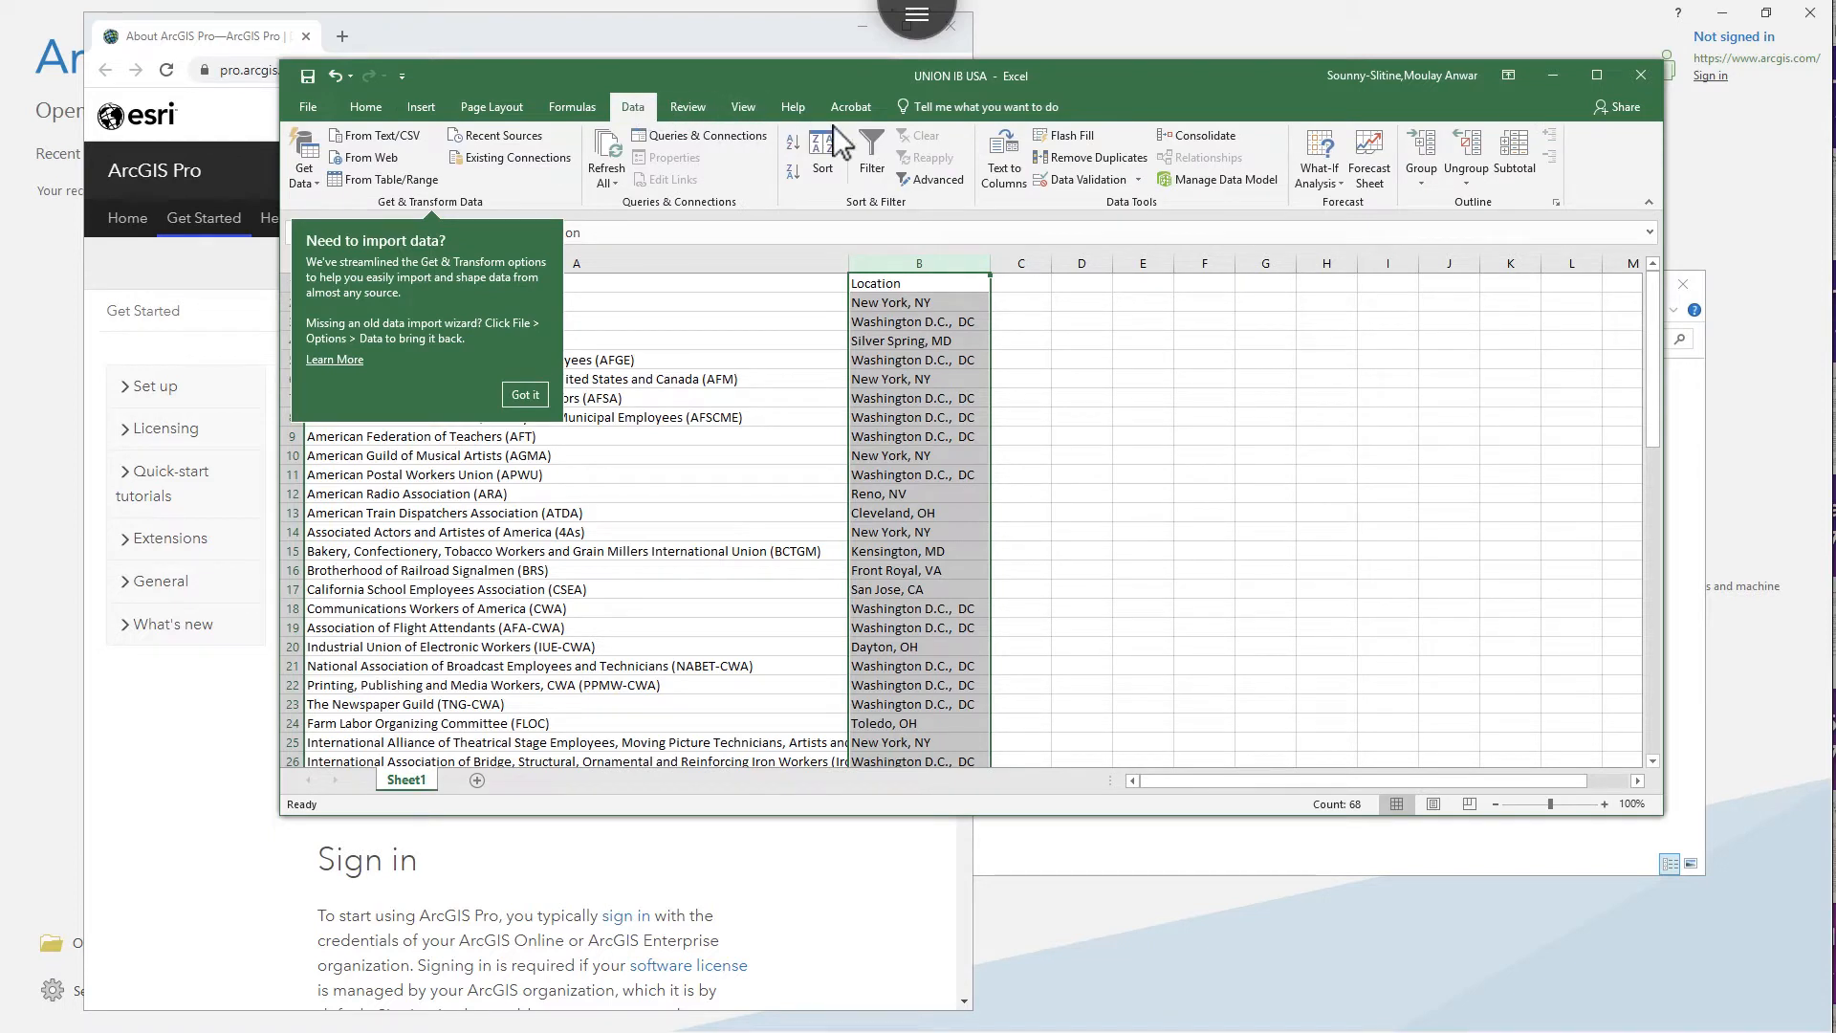
click(1000, 152)
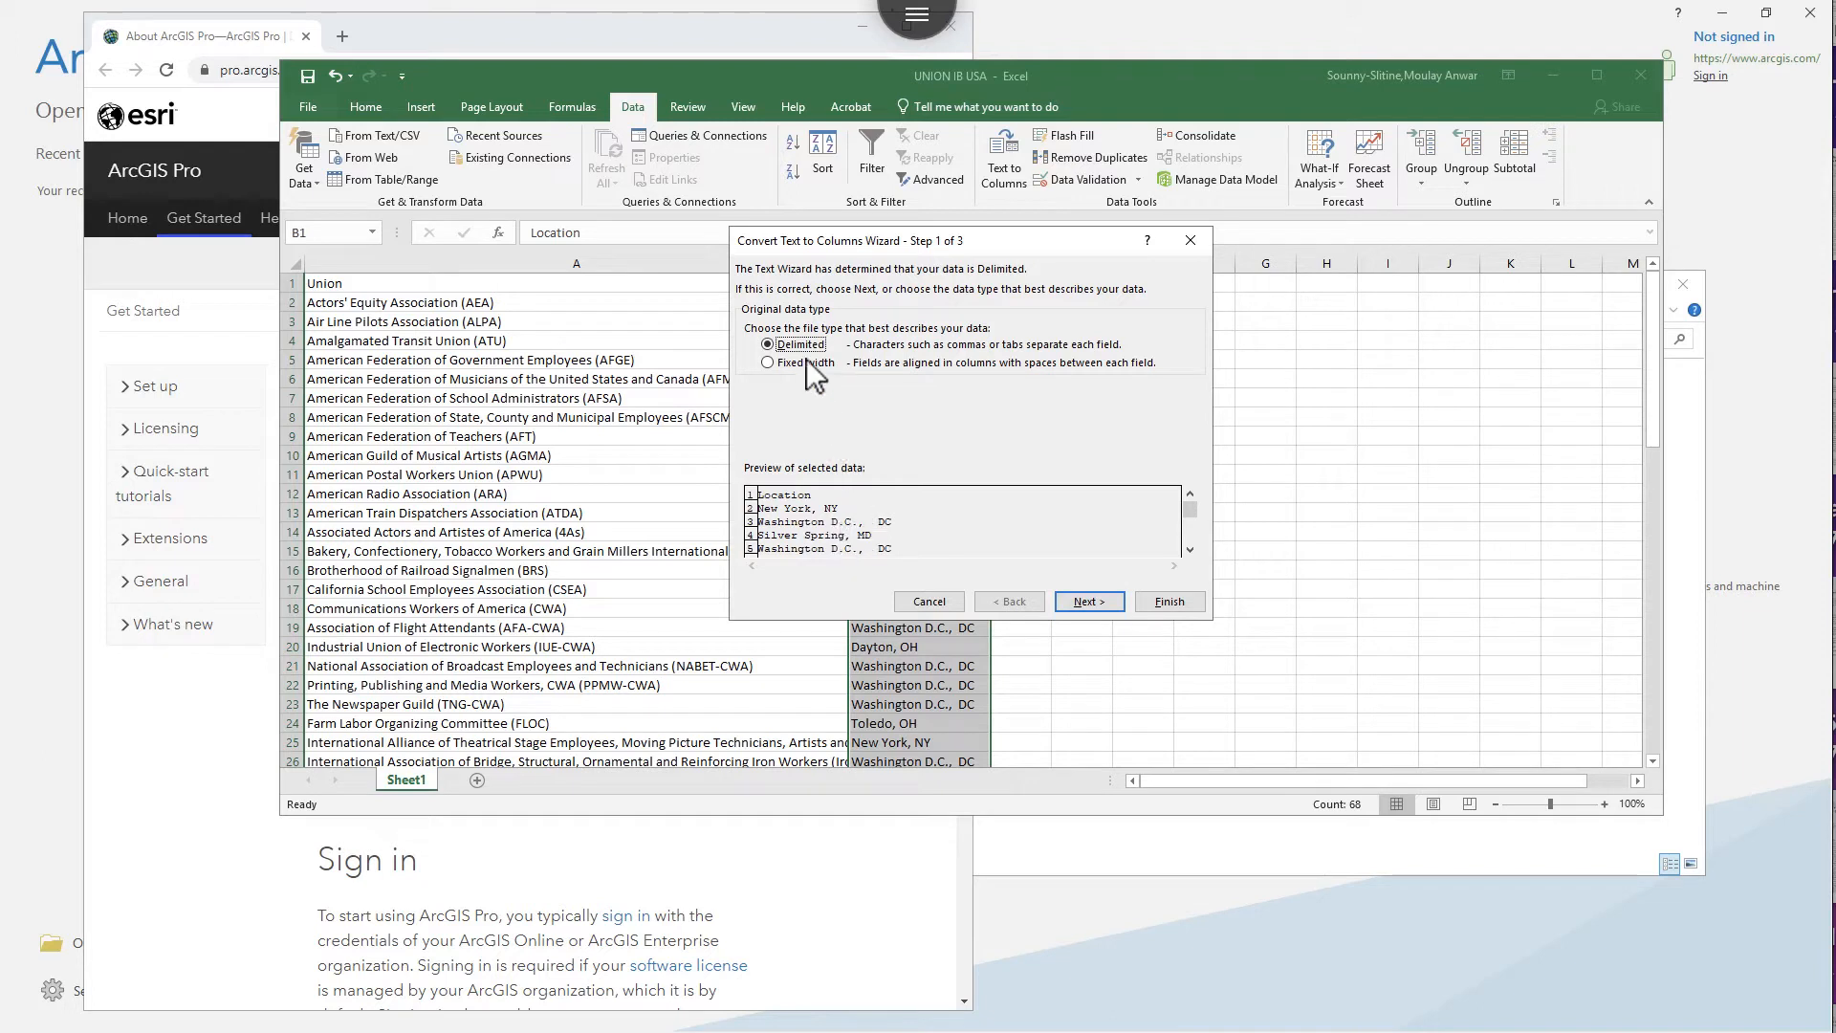
click(1089, 602)
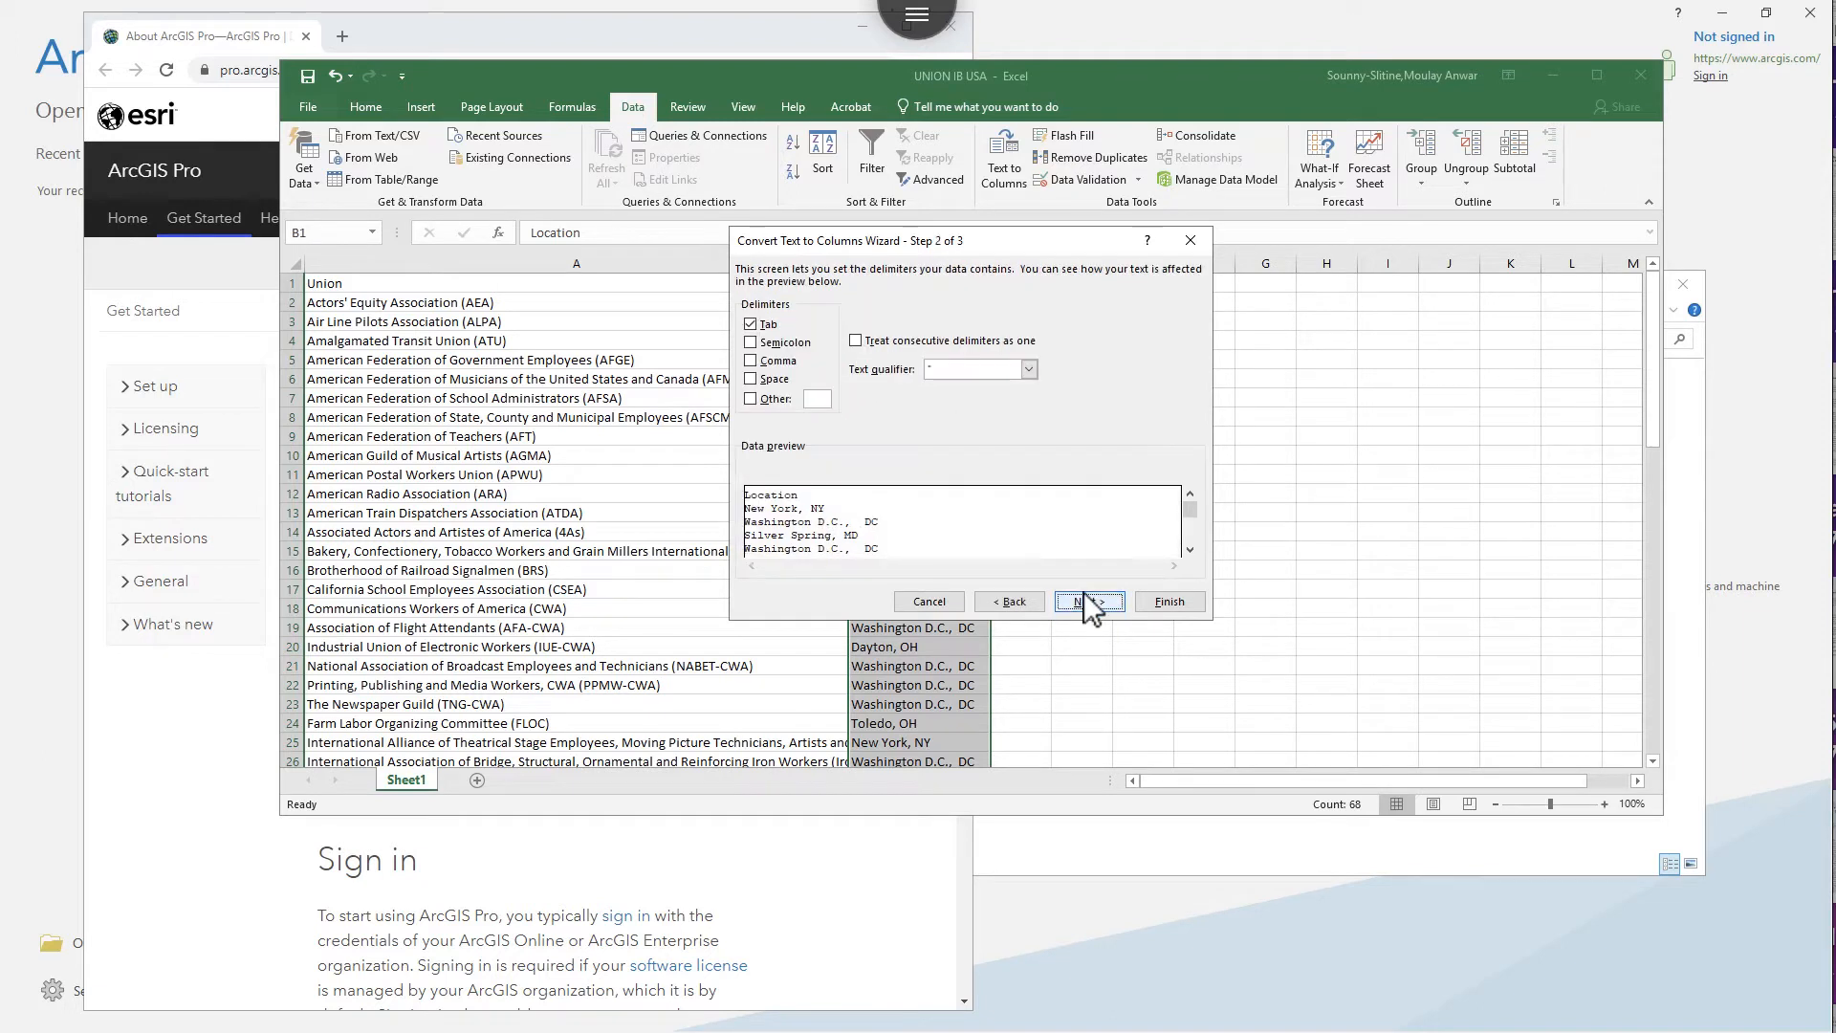
Set comma as the only delimiter for the split, with the tab delimiter cleared
click(751, 360)
click(751, 324)
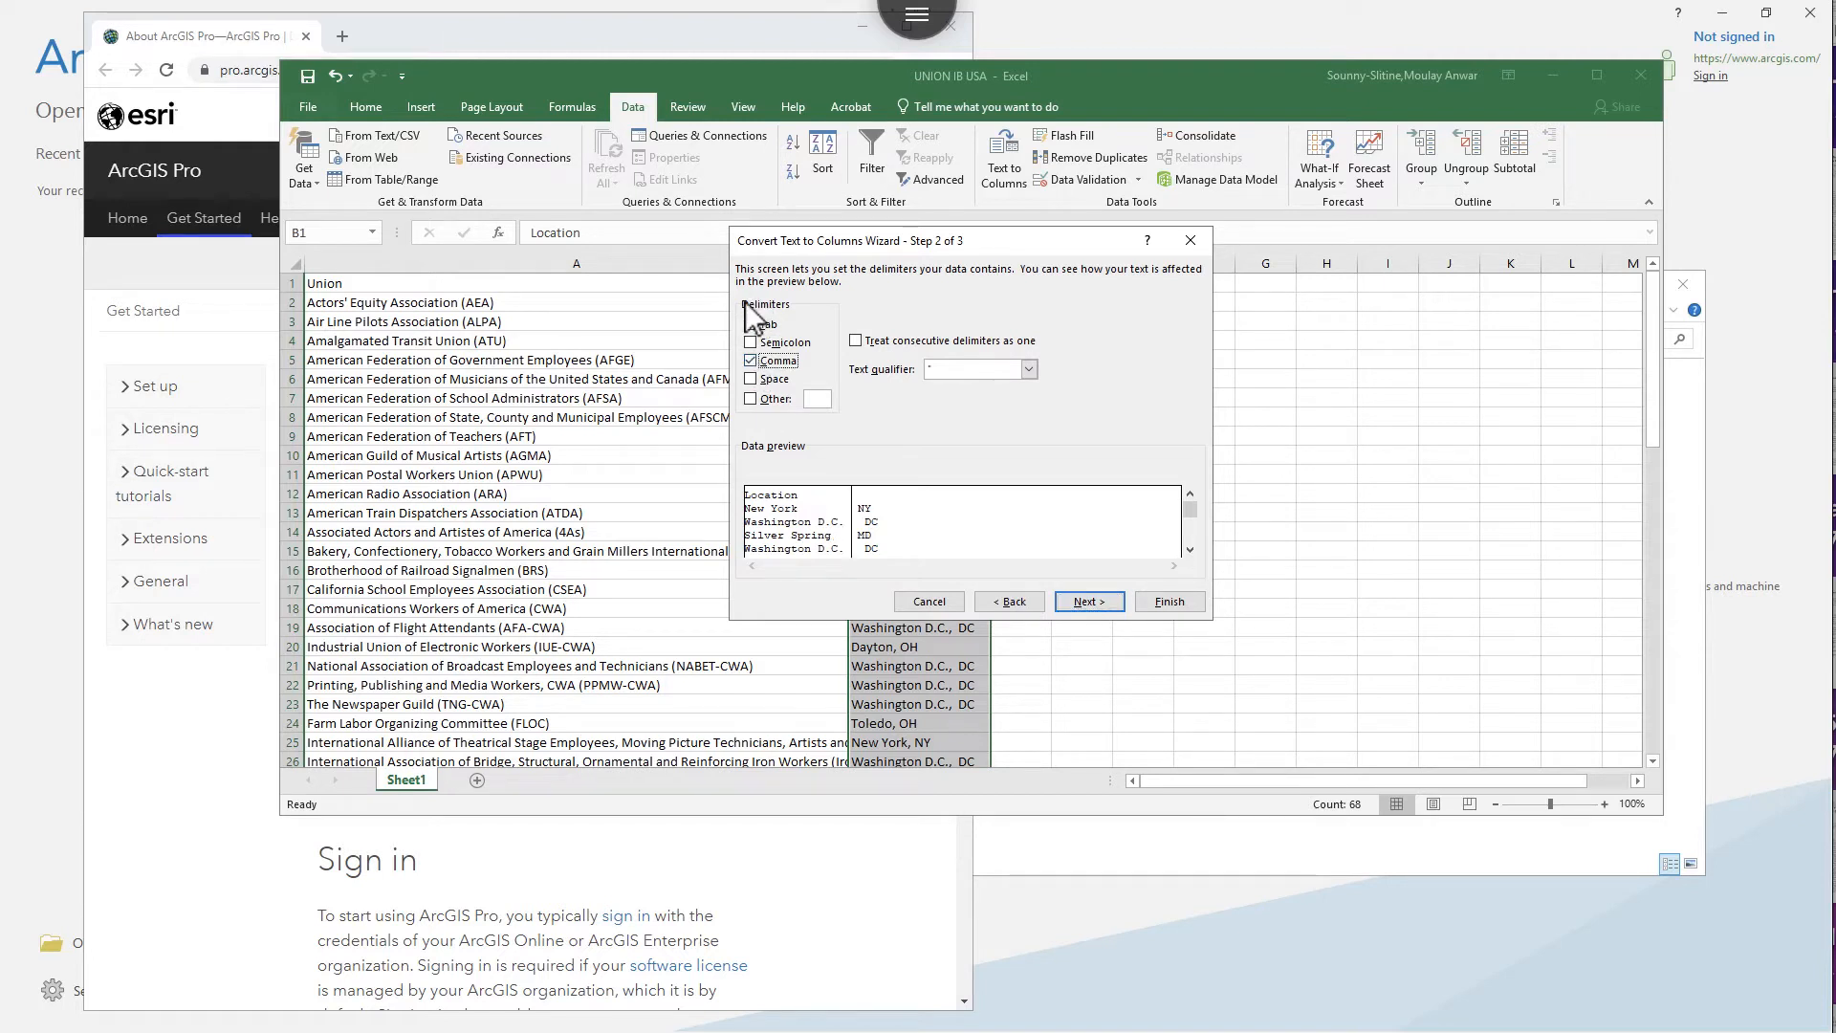
click(751, 325)
click(750, 326)
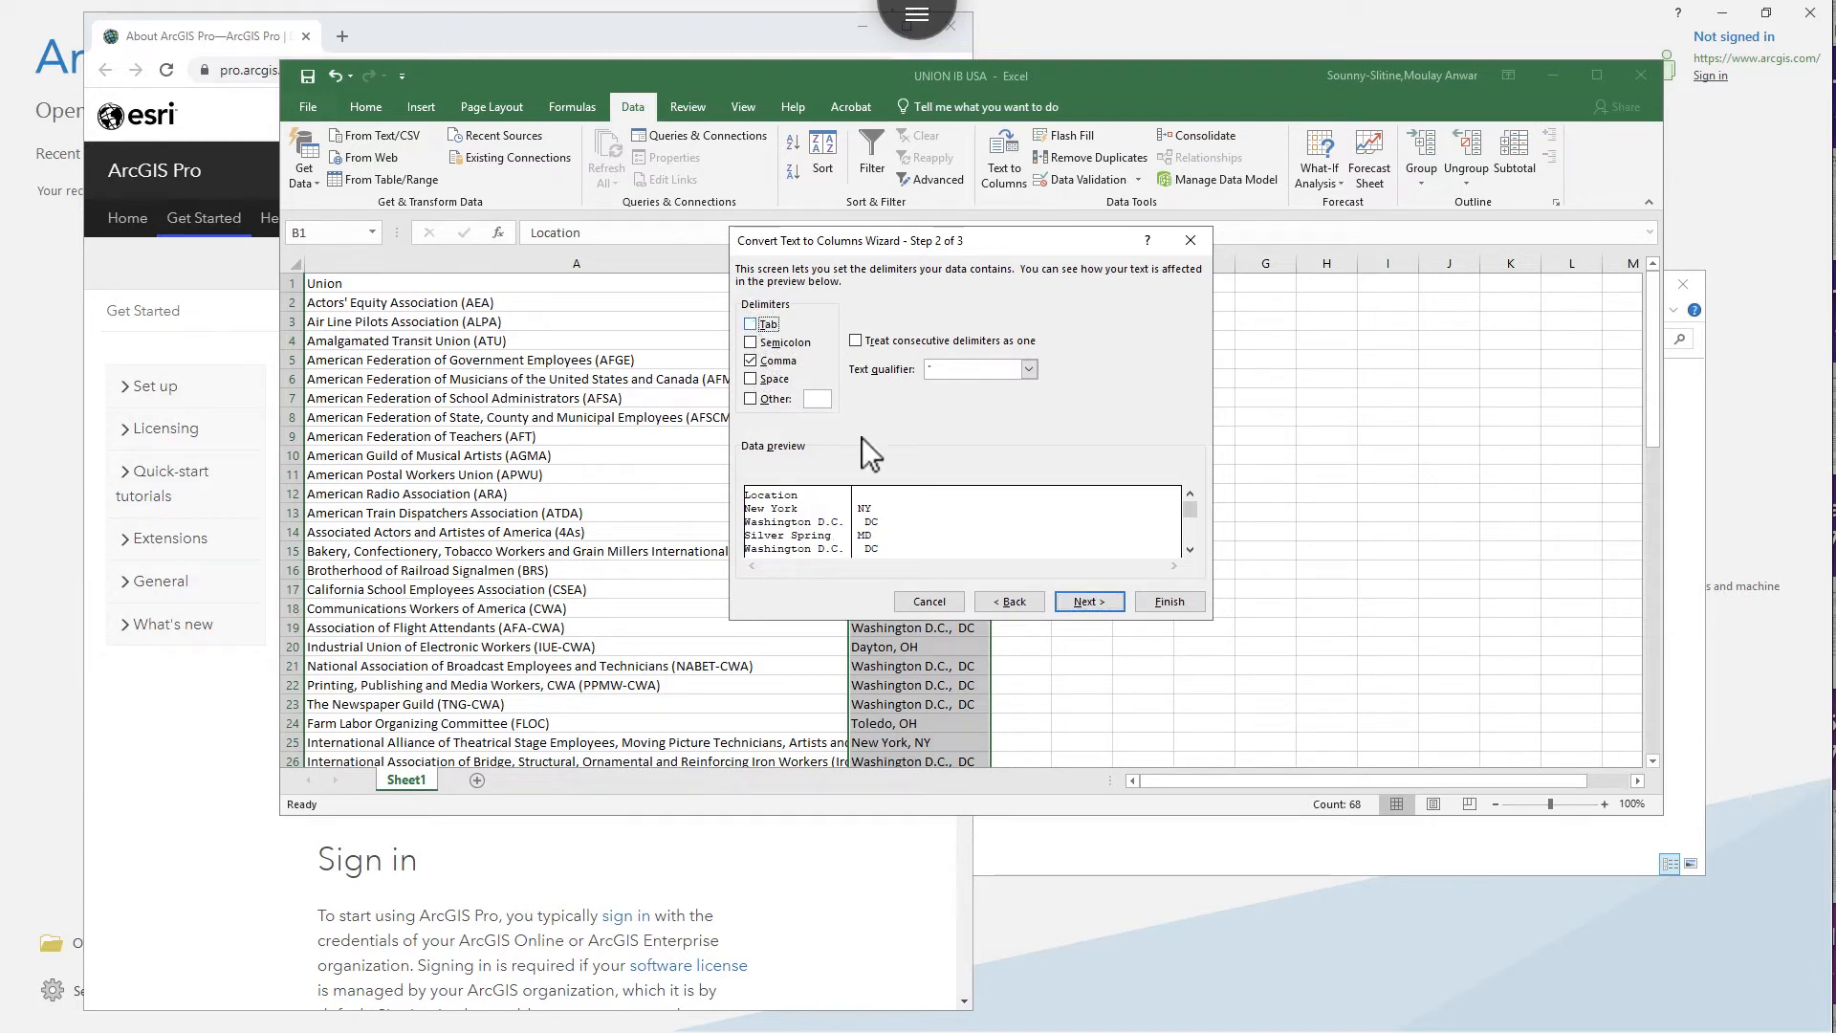
Check the rows in the split preview and finish the conversion in General format with $B$1 as destination
click(1190, 551)
click(1190, 551)
click(1190, 551)
click(1190, 551)
click(1190, 551)
click(1191, 551)
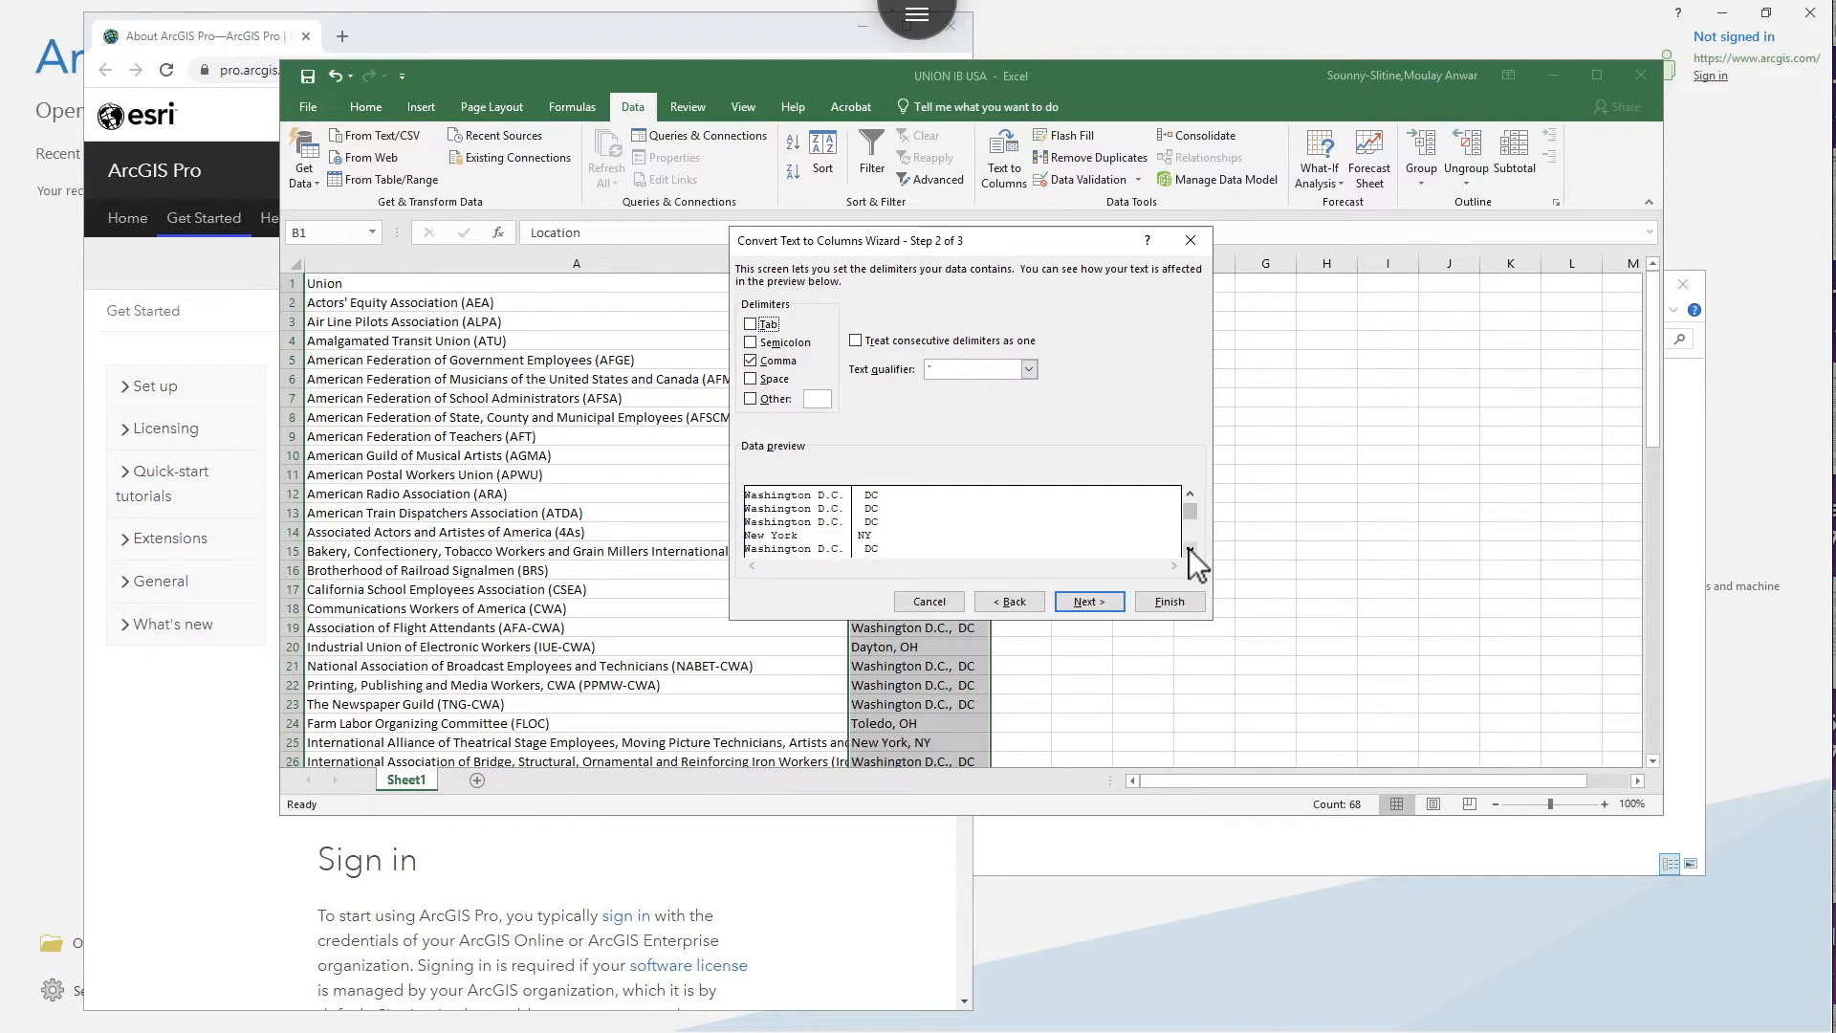
click(1190, 551)
click(1190, 551)
click(1191, 551)
click(1190, 550)
click(1190, 551)
click(1191, 551)
click(1190, 551)
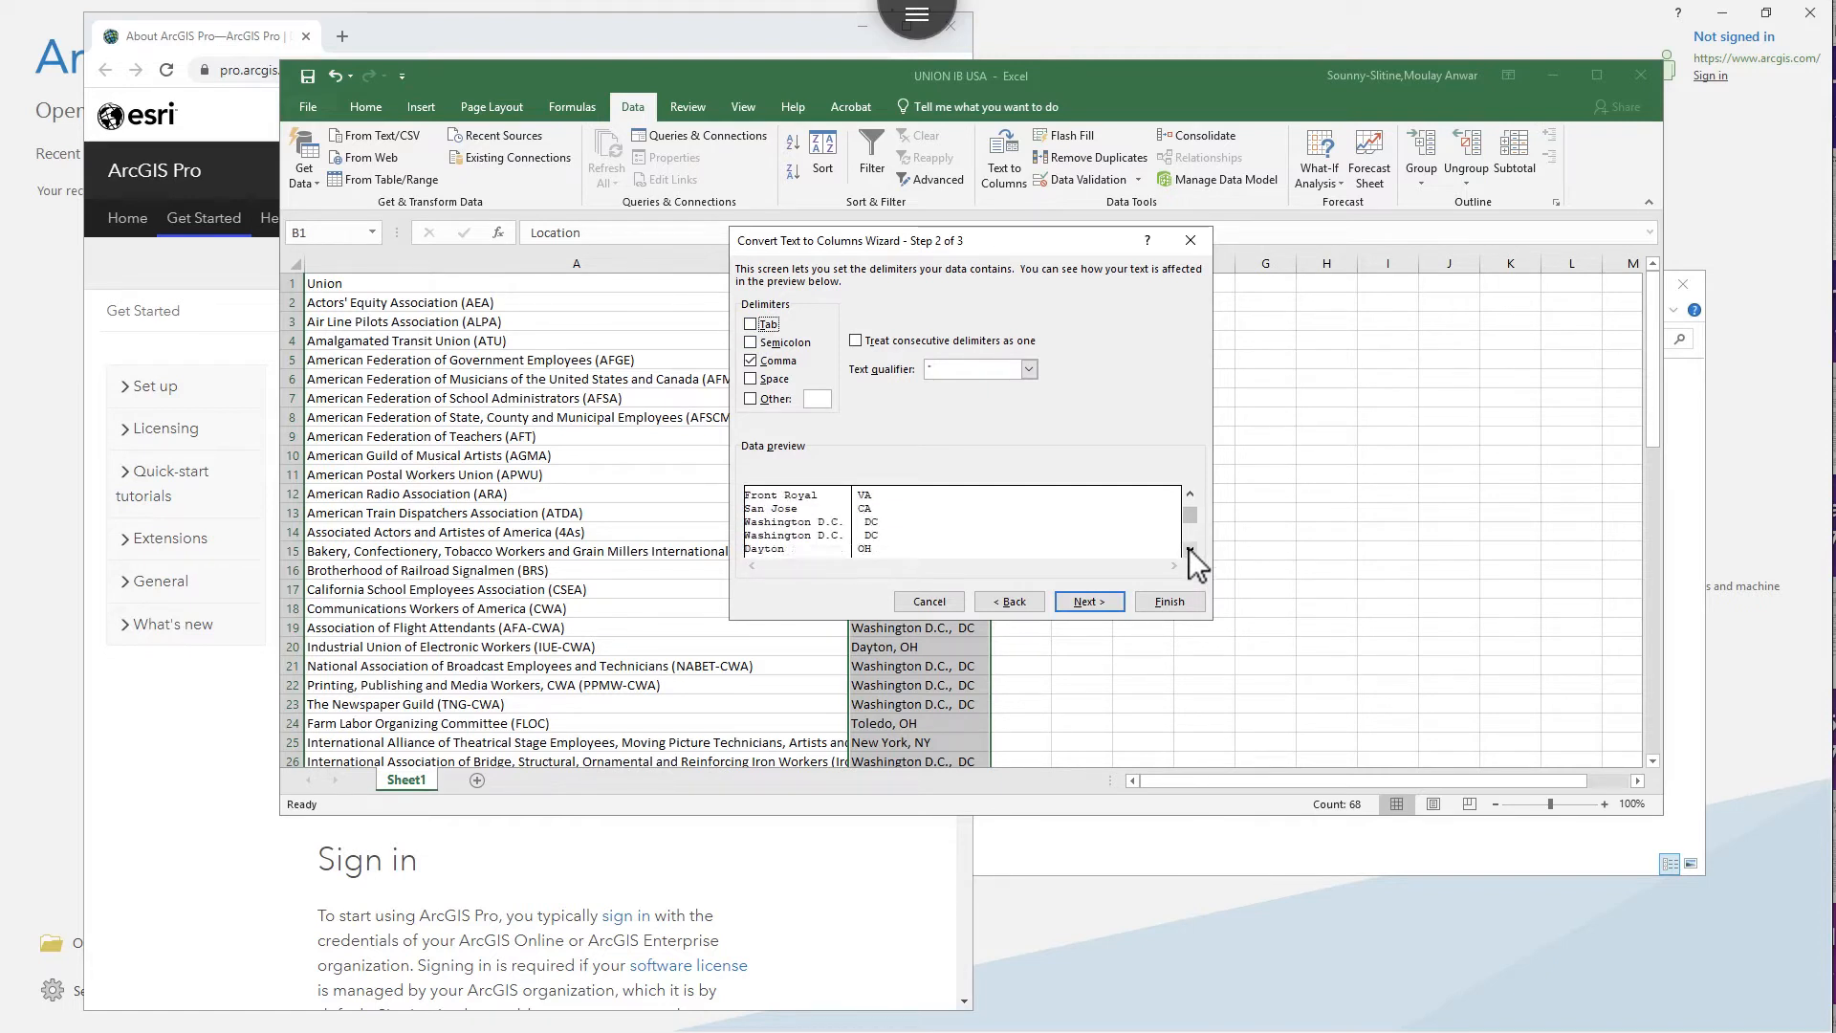
click(1105, 600)
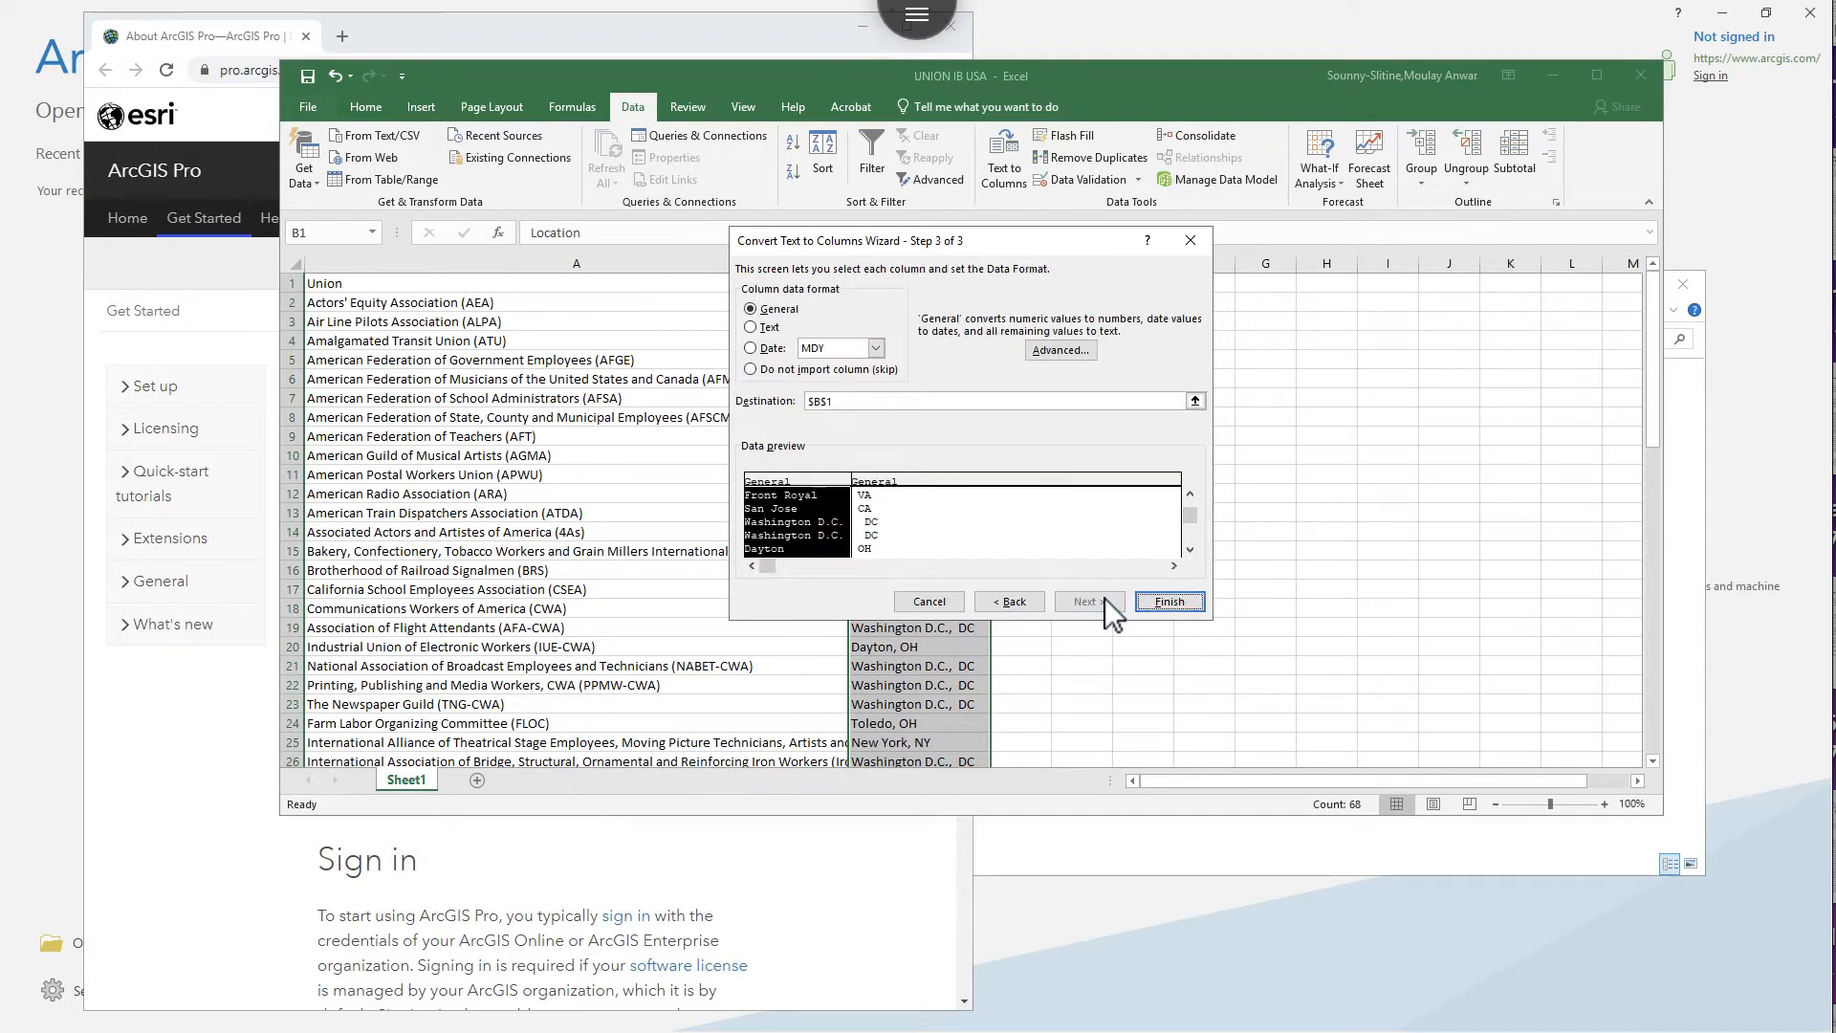
click(1178, 602)
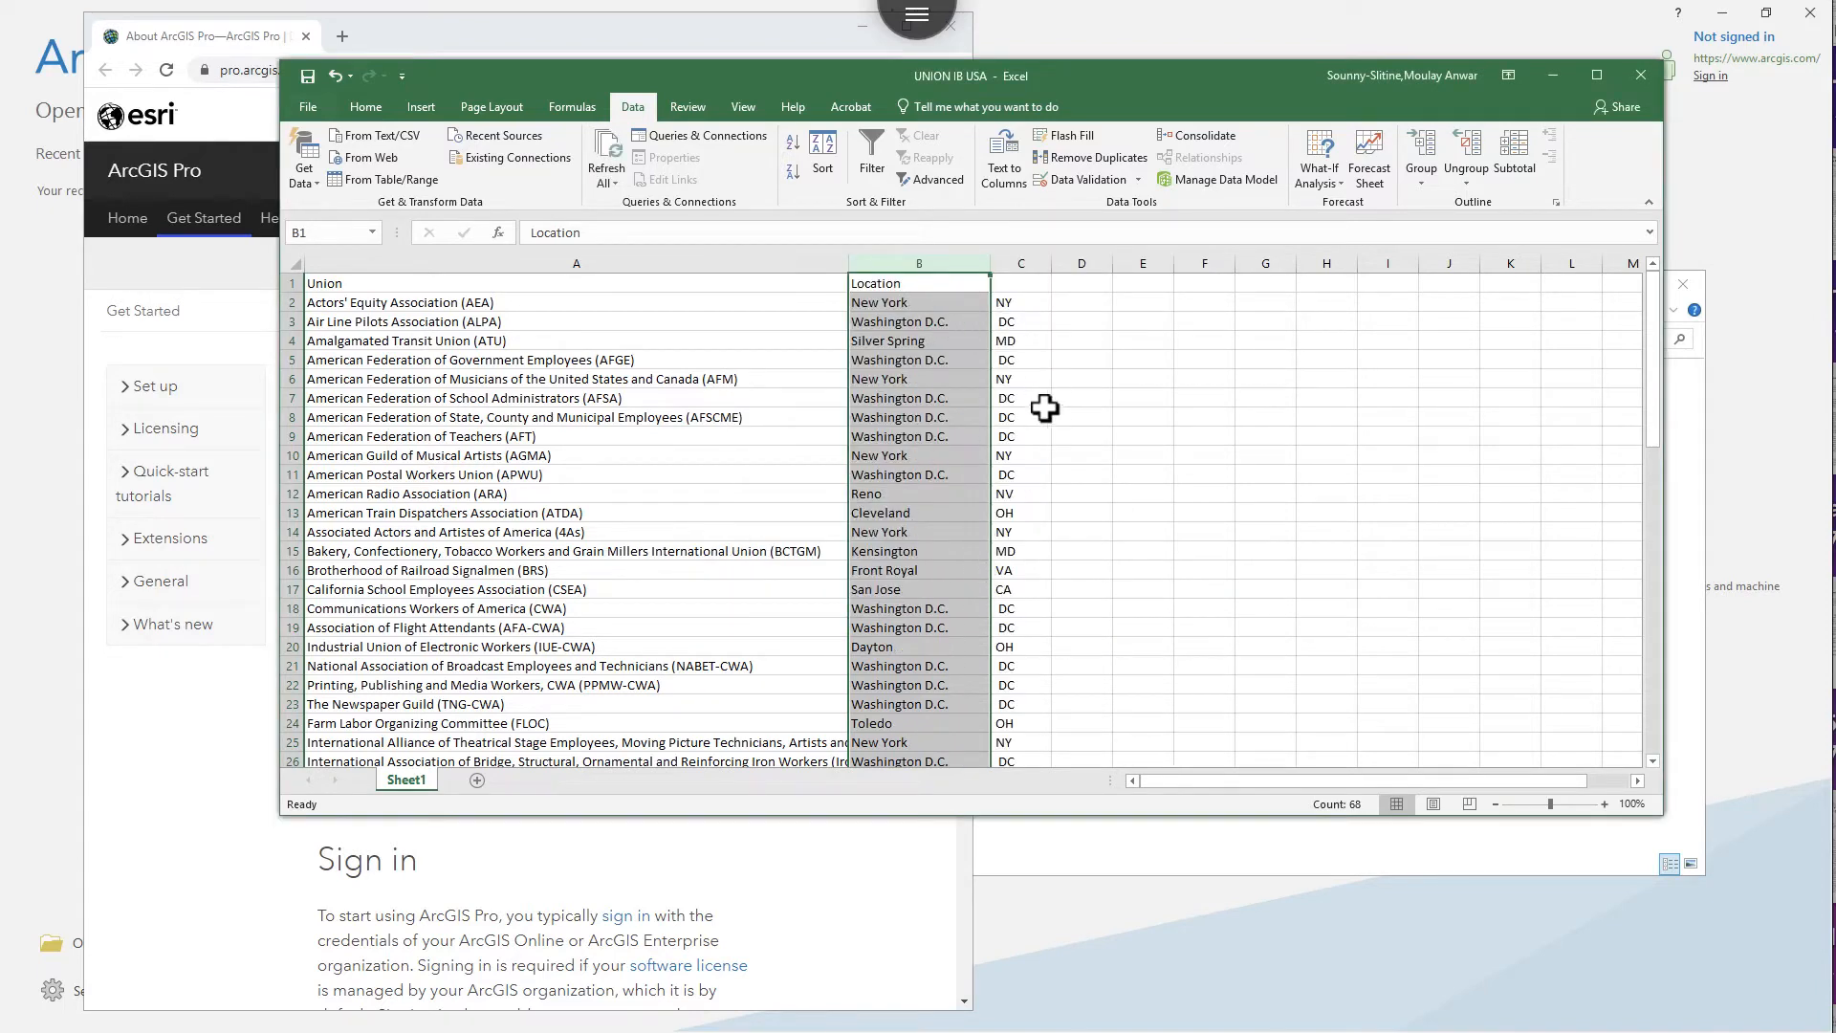
Change the header in B1 to City and enter State as the header in C1
click(1036, 457)
click(899, 282)
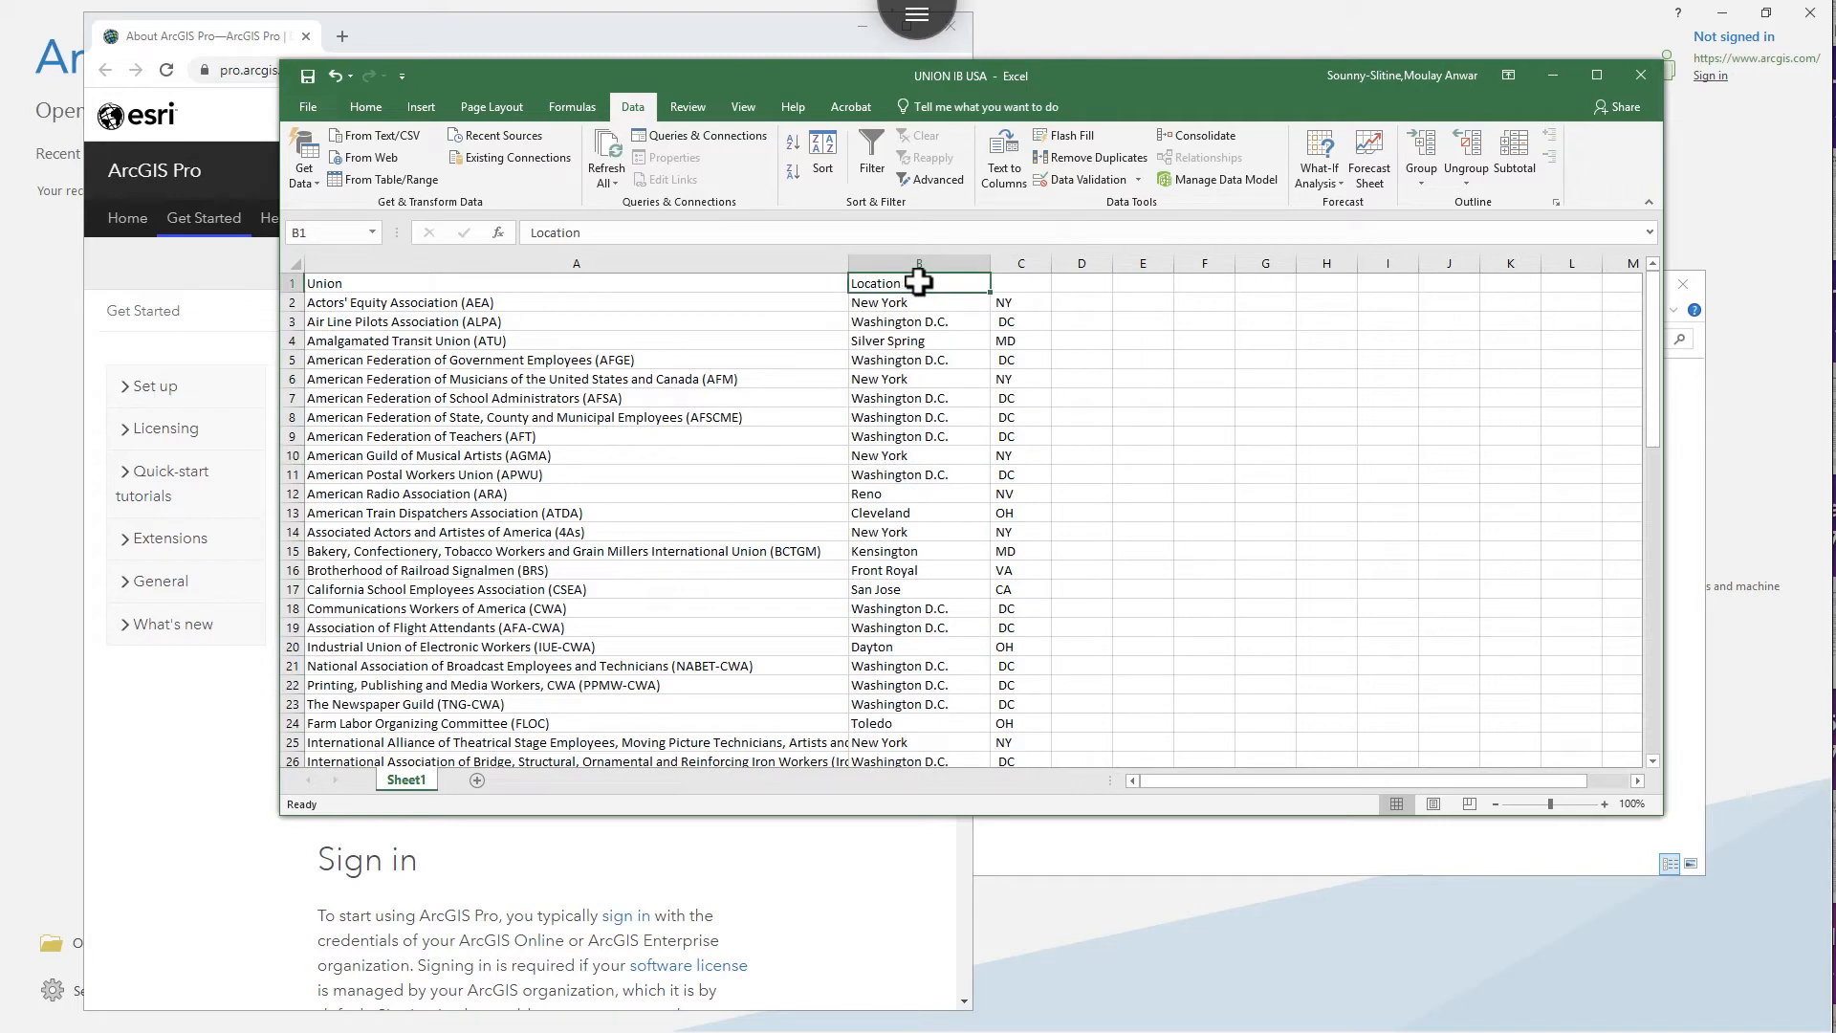
text(City)
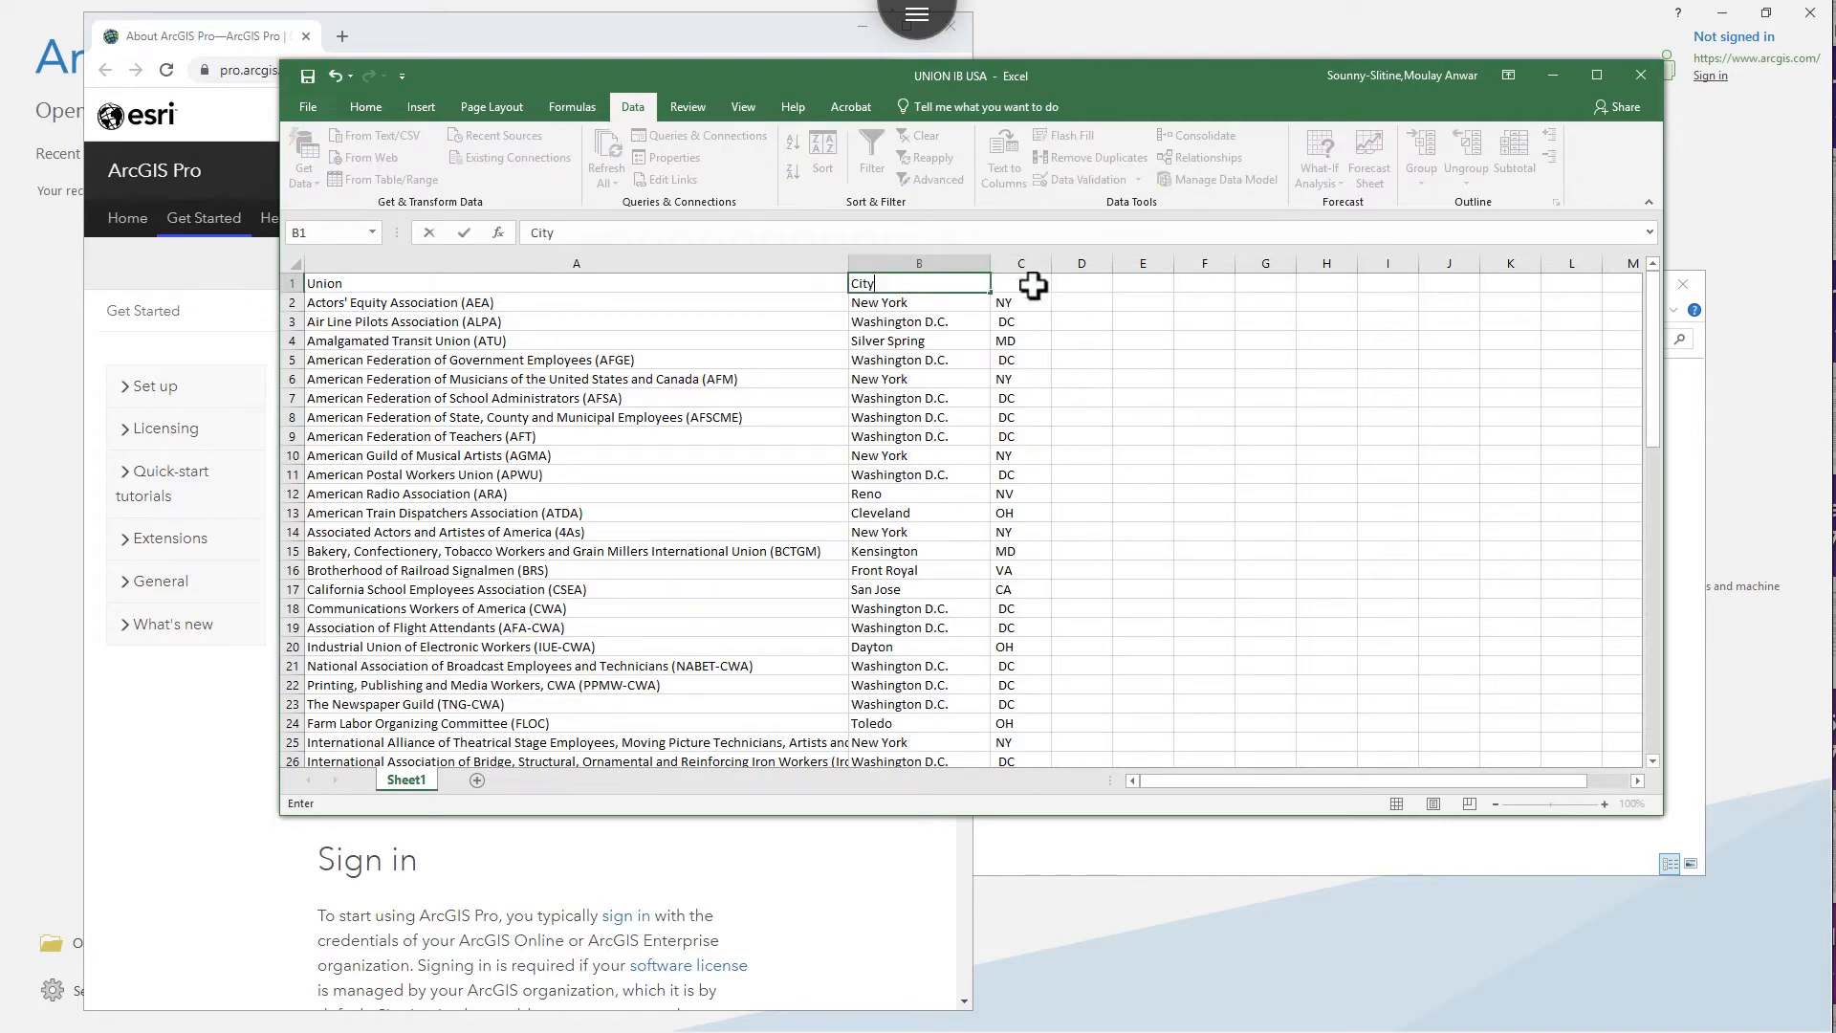
click(1031, 284)
text(State)
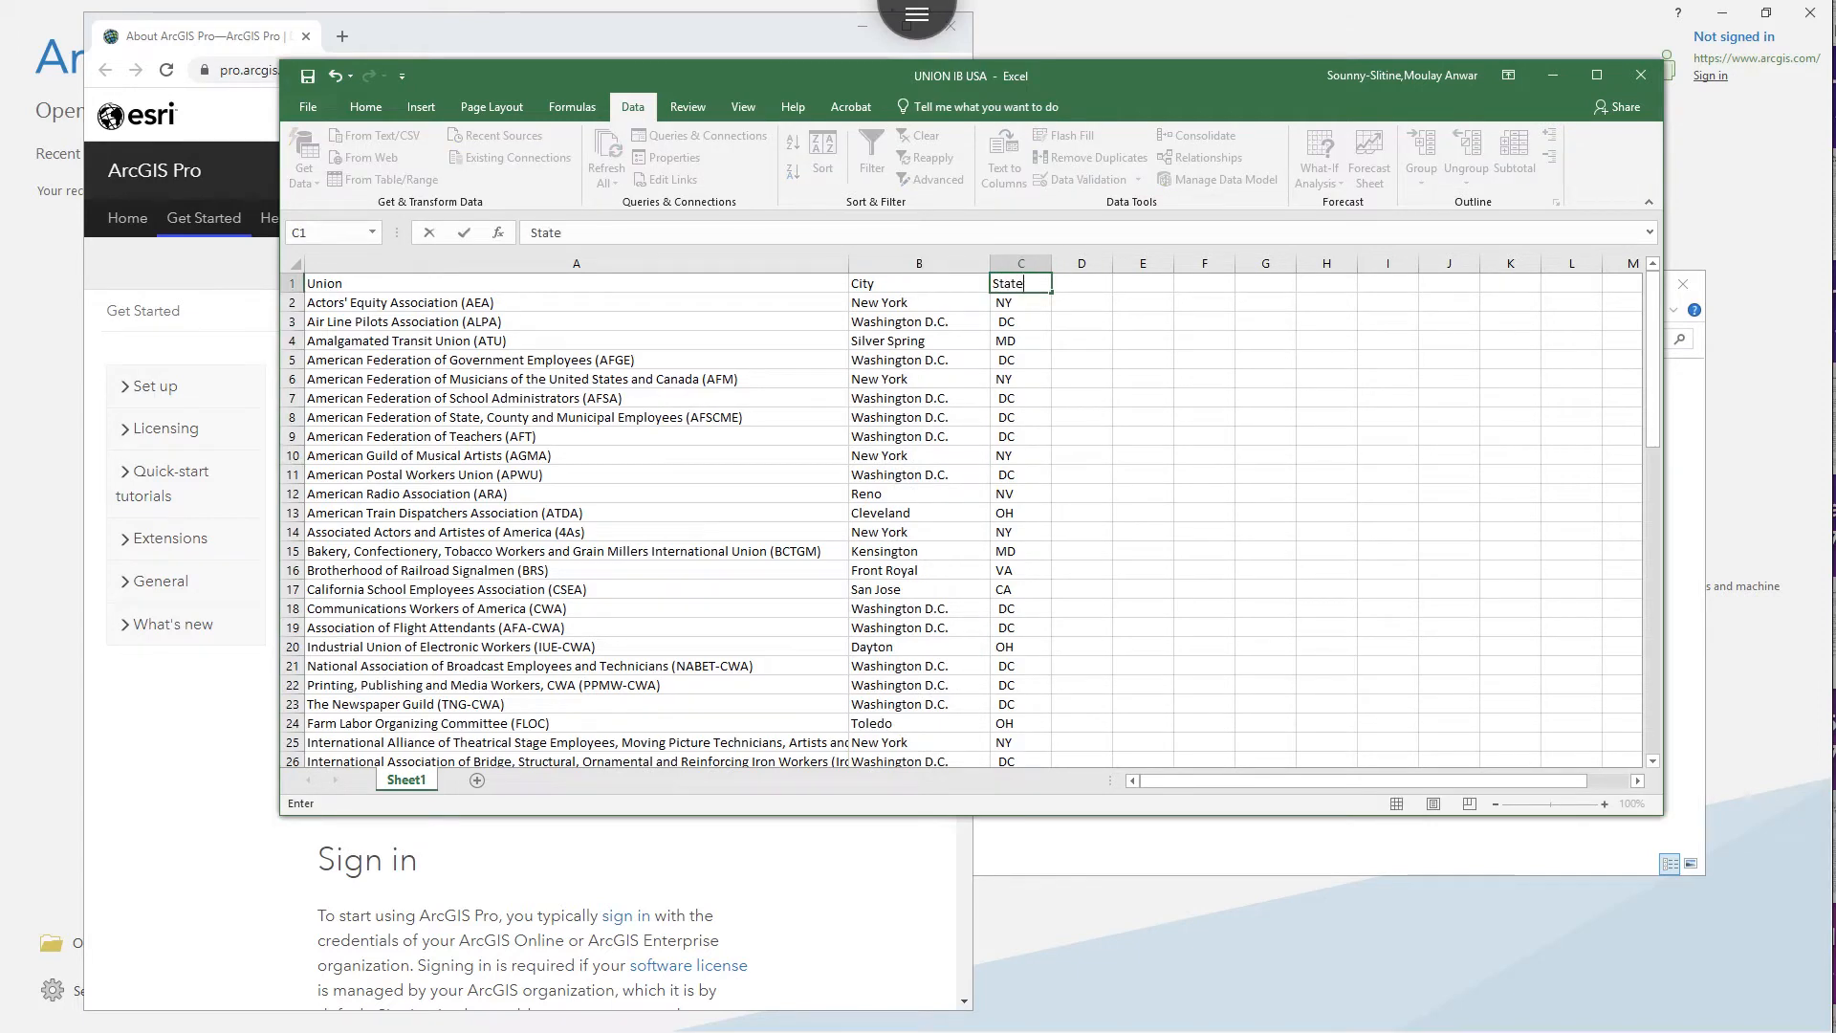
click(1069, 321)
Remove the extra leading space before DC in cells C3 and C5
click(1006, 314)
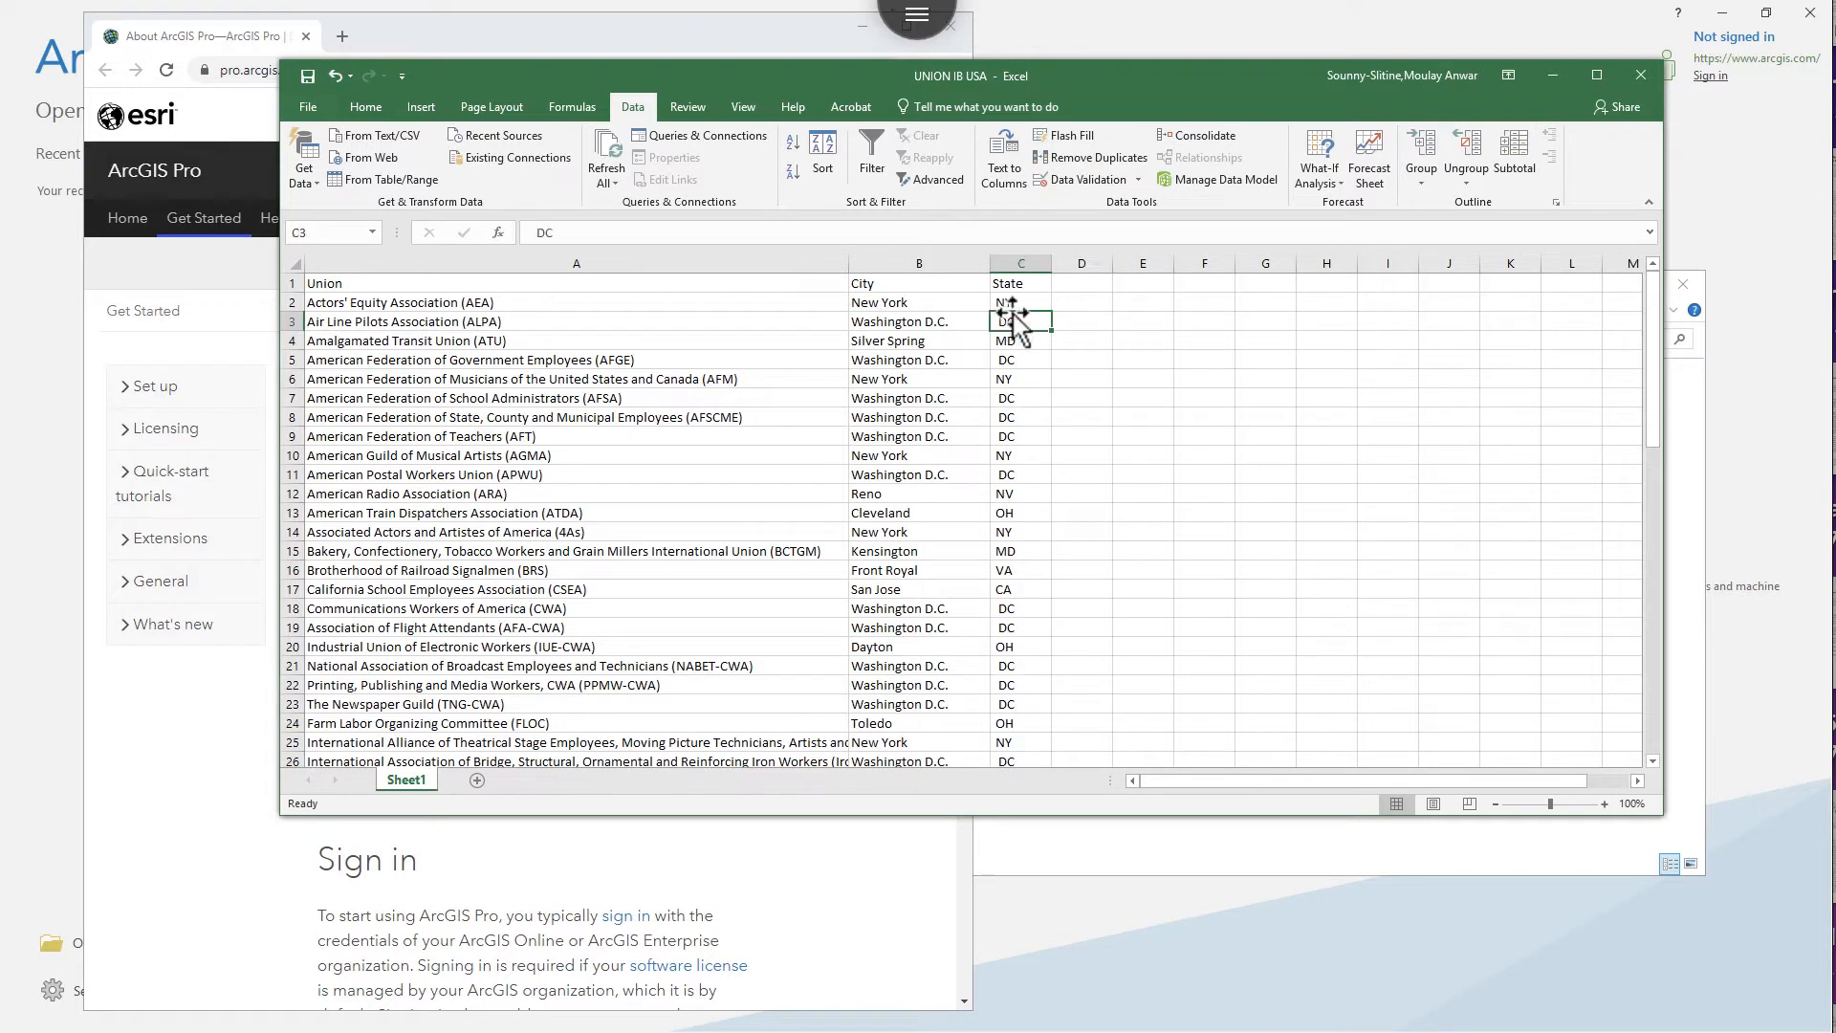
click(538, 231)
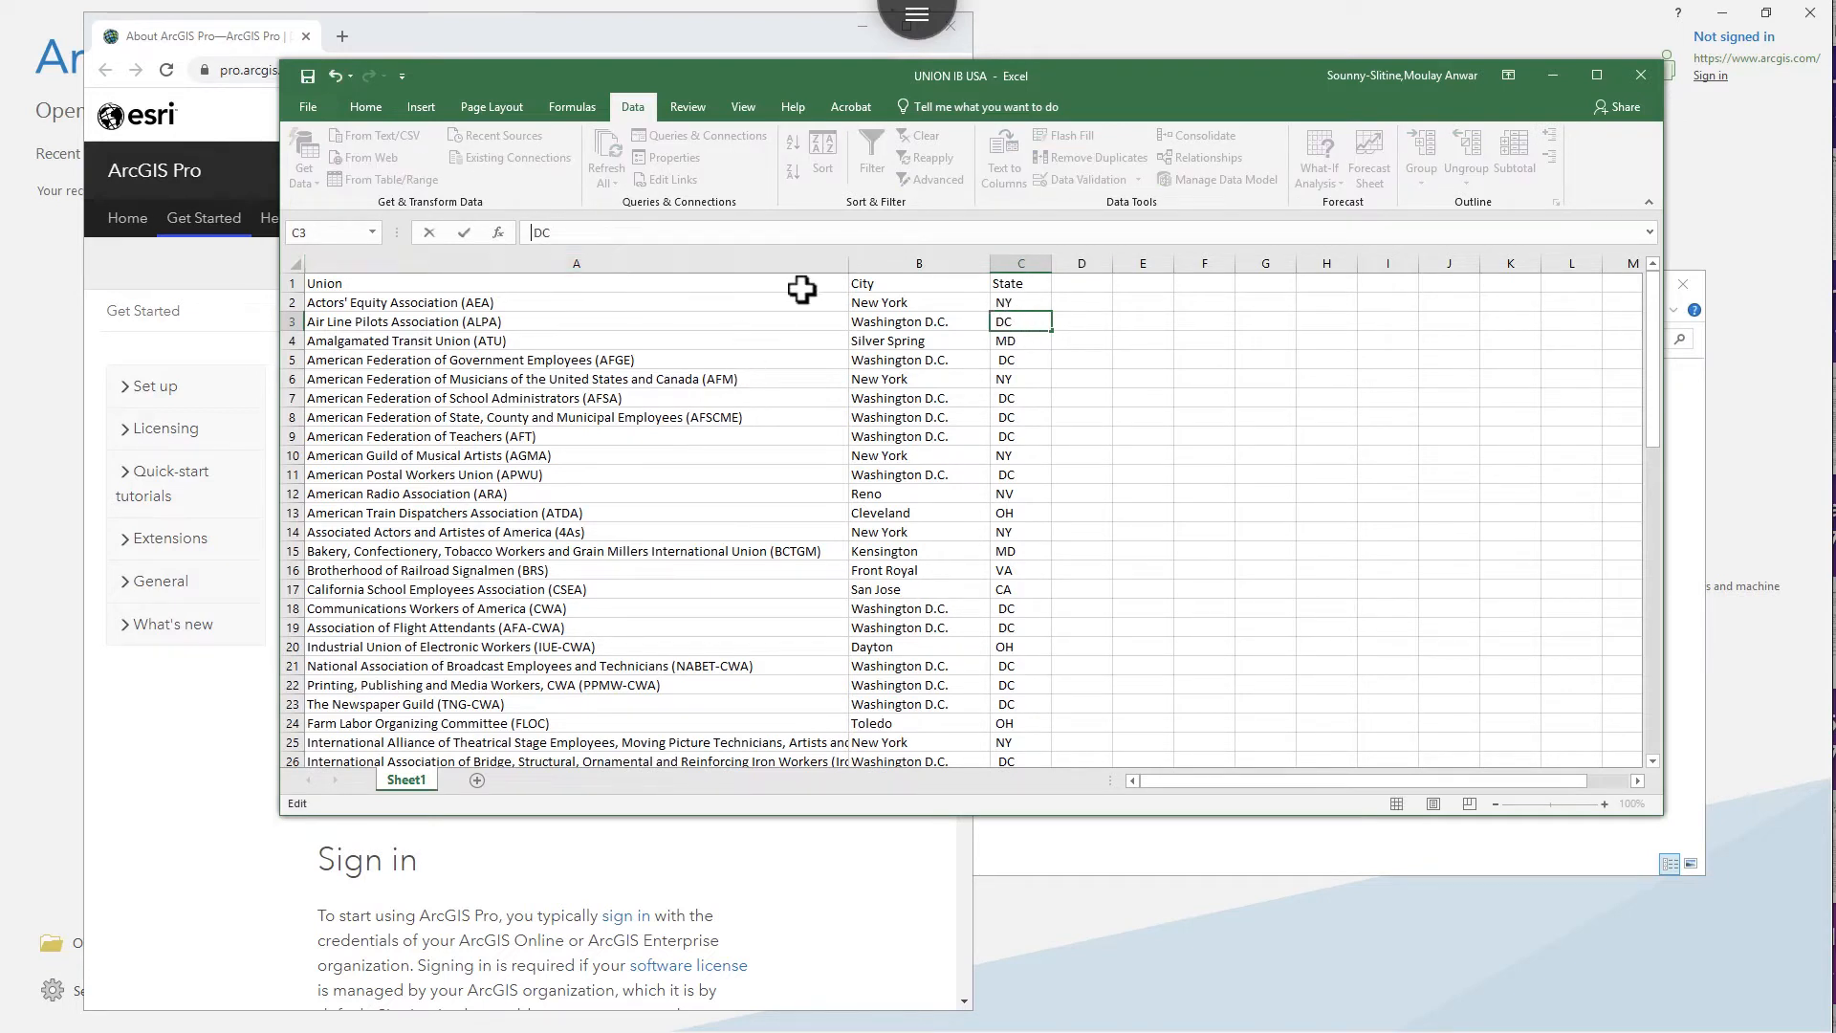
click(1012, 338)
click(1012, 357)
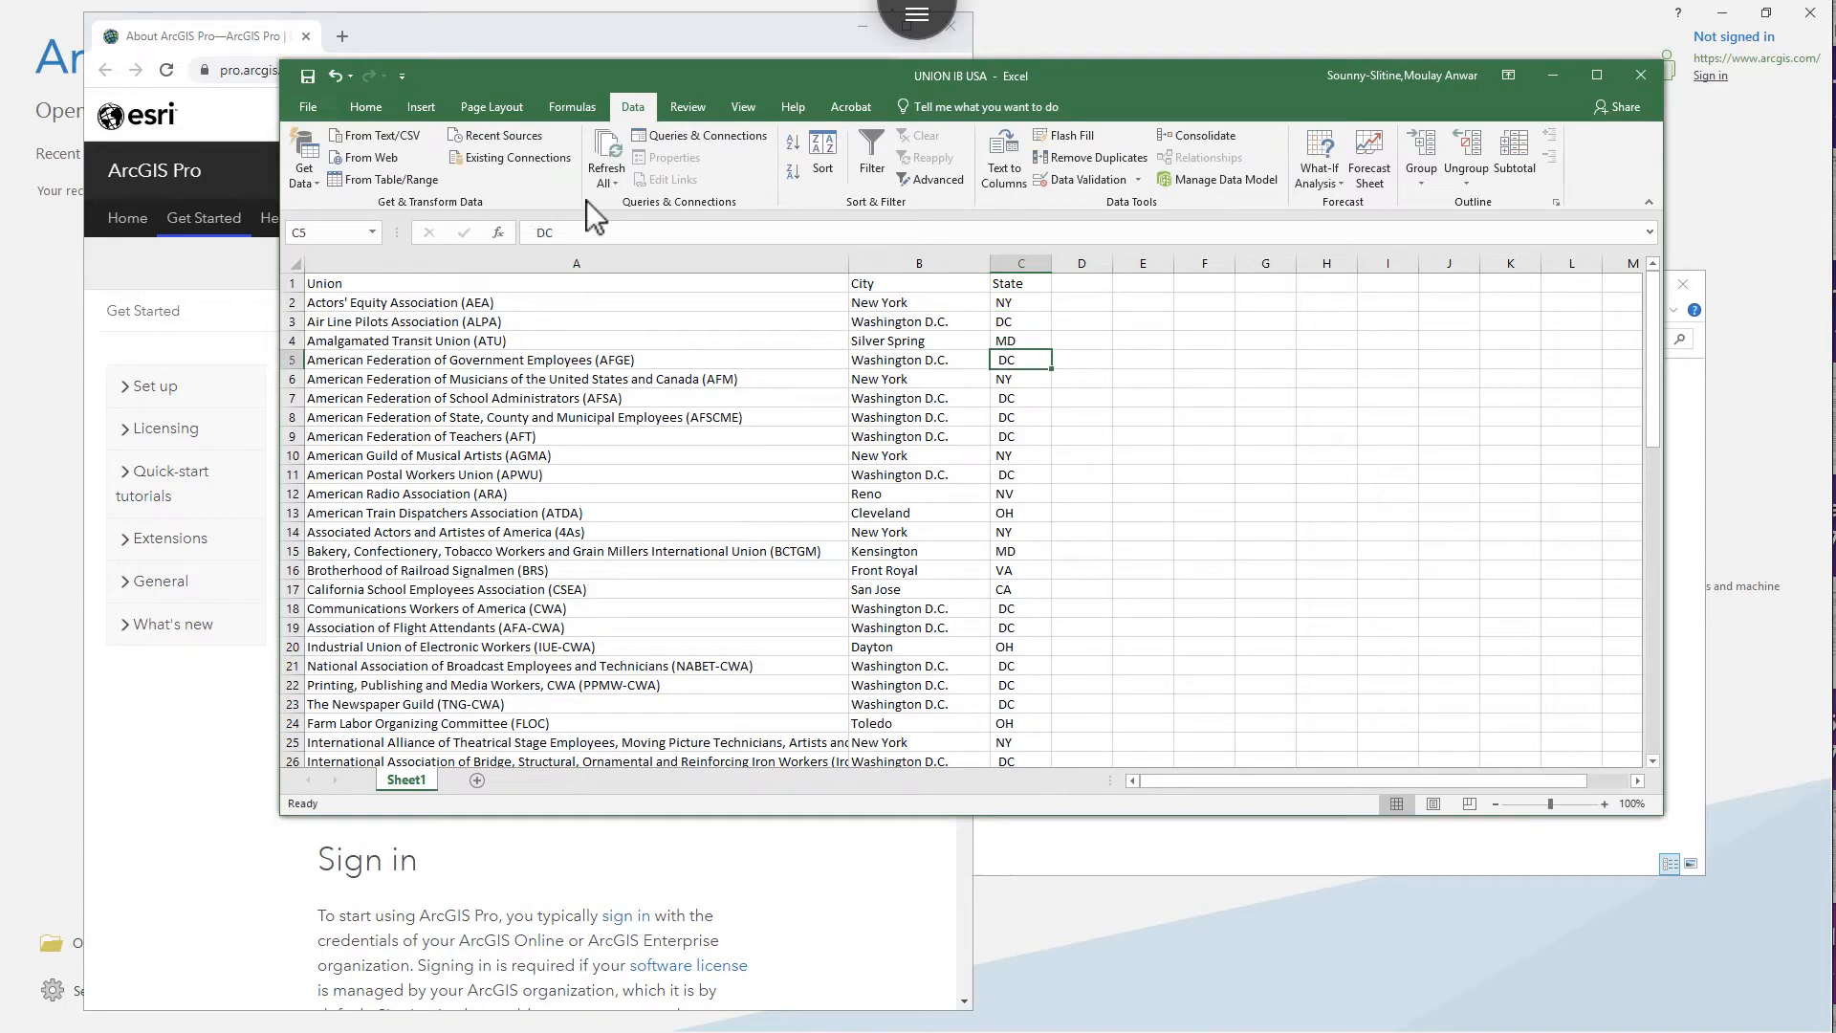
click(533, 230)
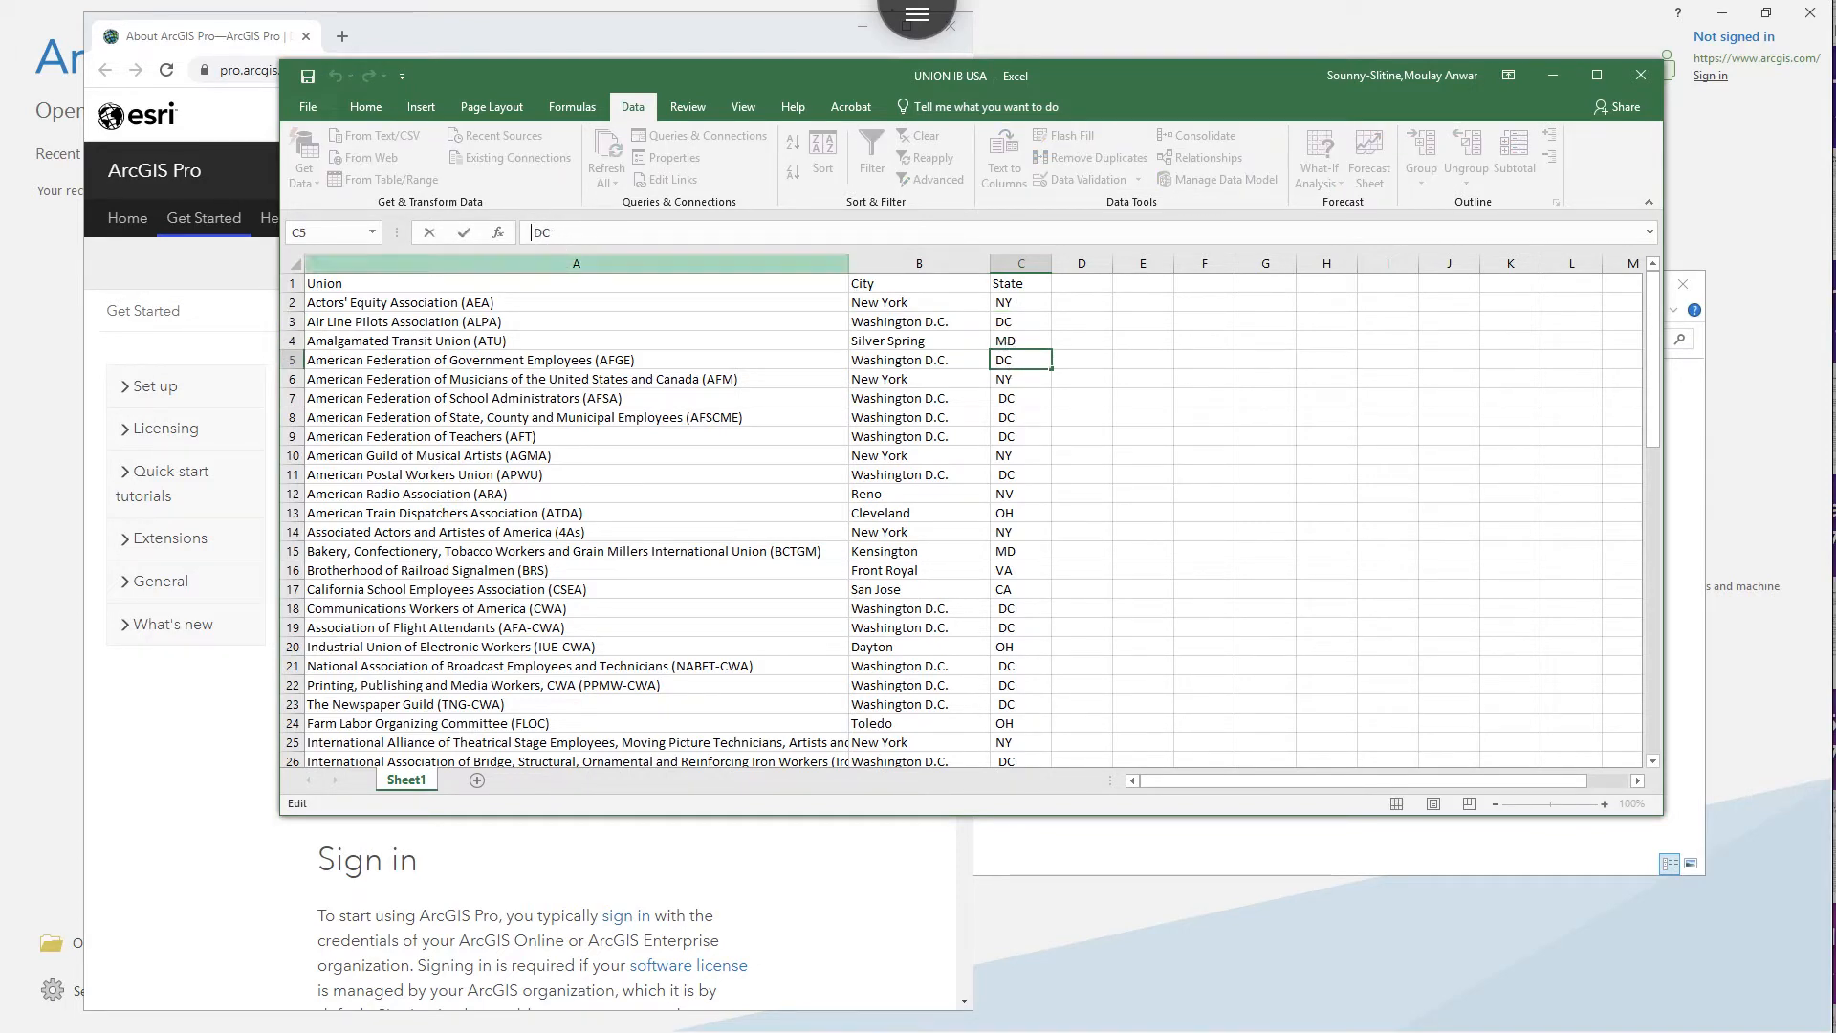
click(1021, 399)
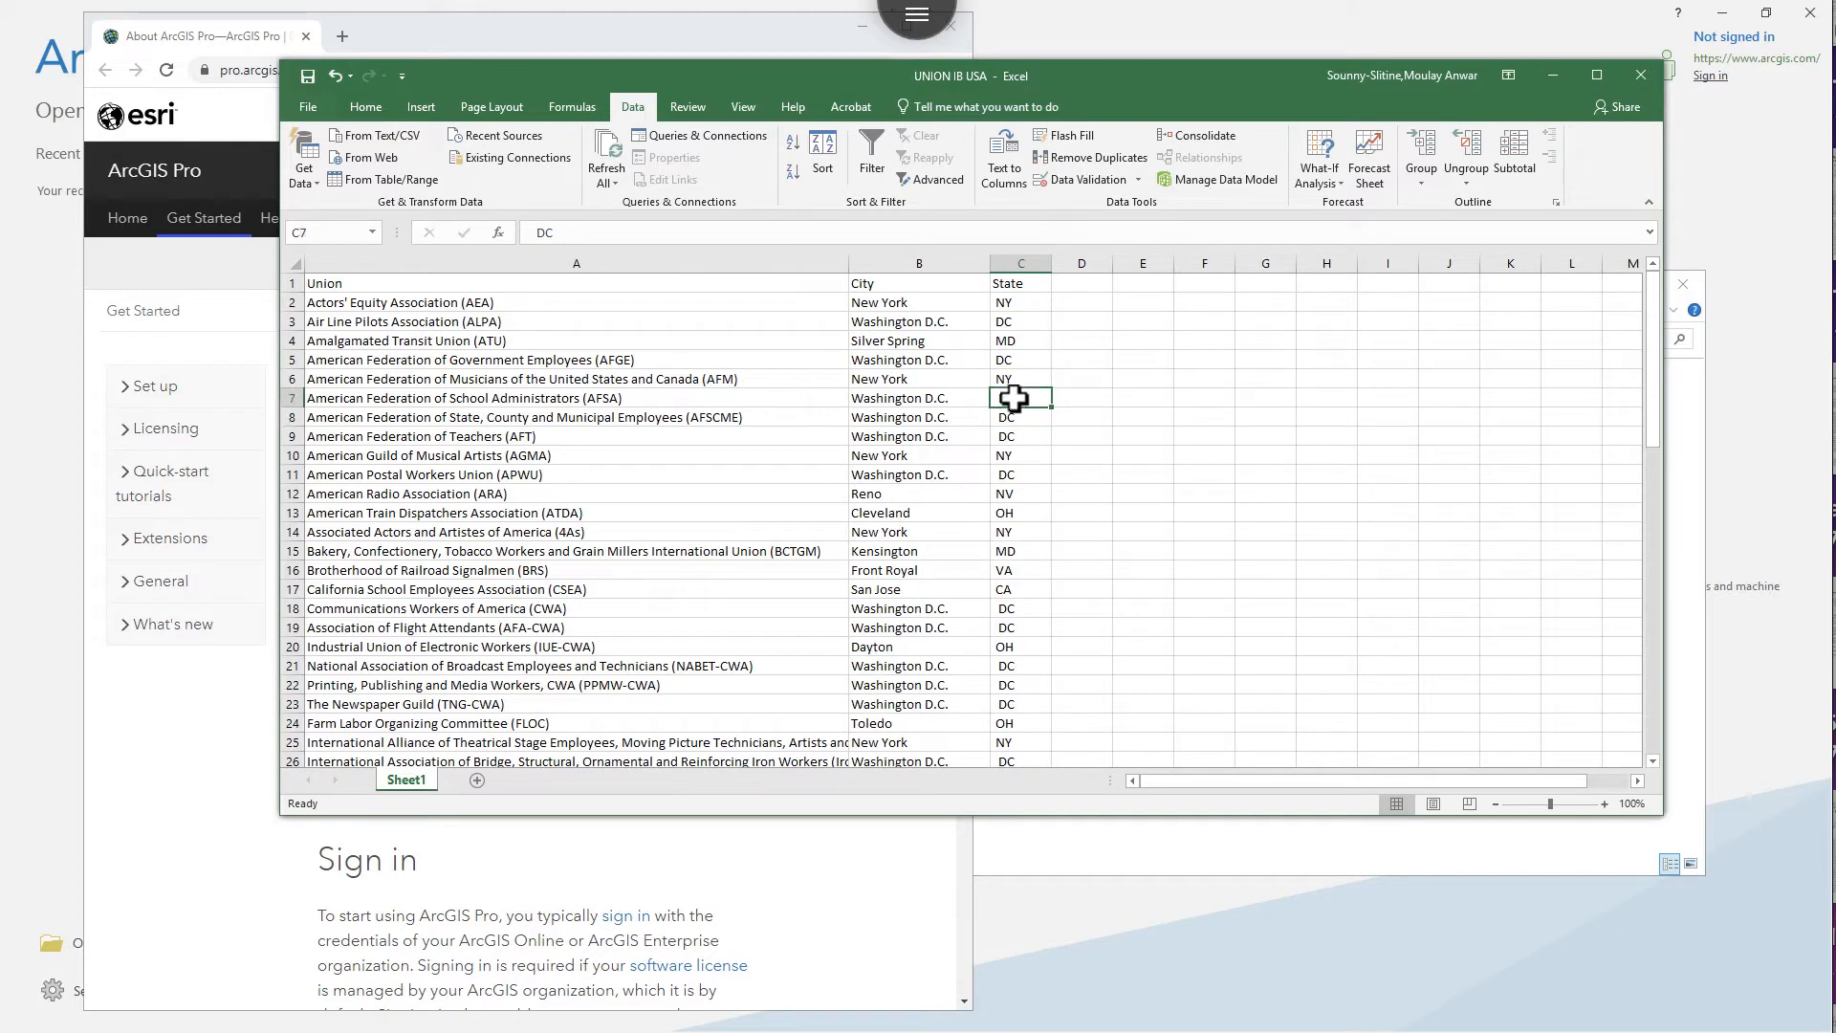
Replace the entries in cells C7, C8 and C9 with DC without any leading spaces
click(1012, 358)
key(ctrl+c)
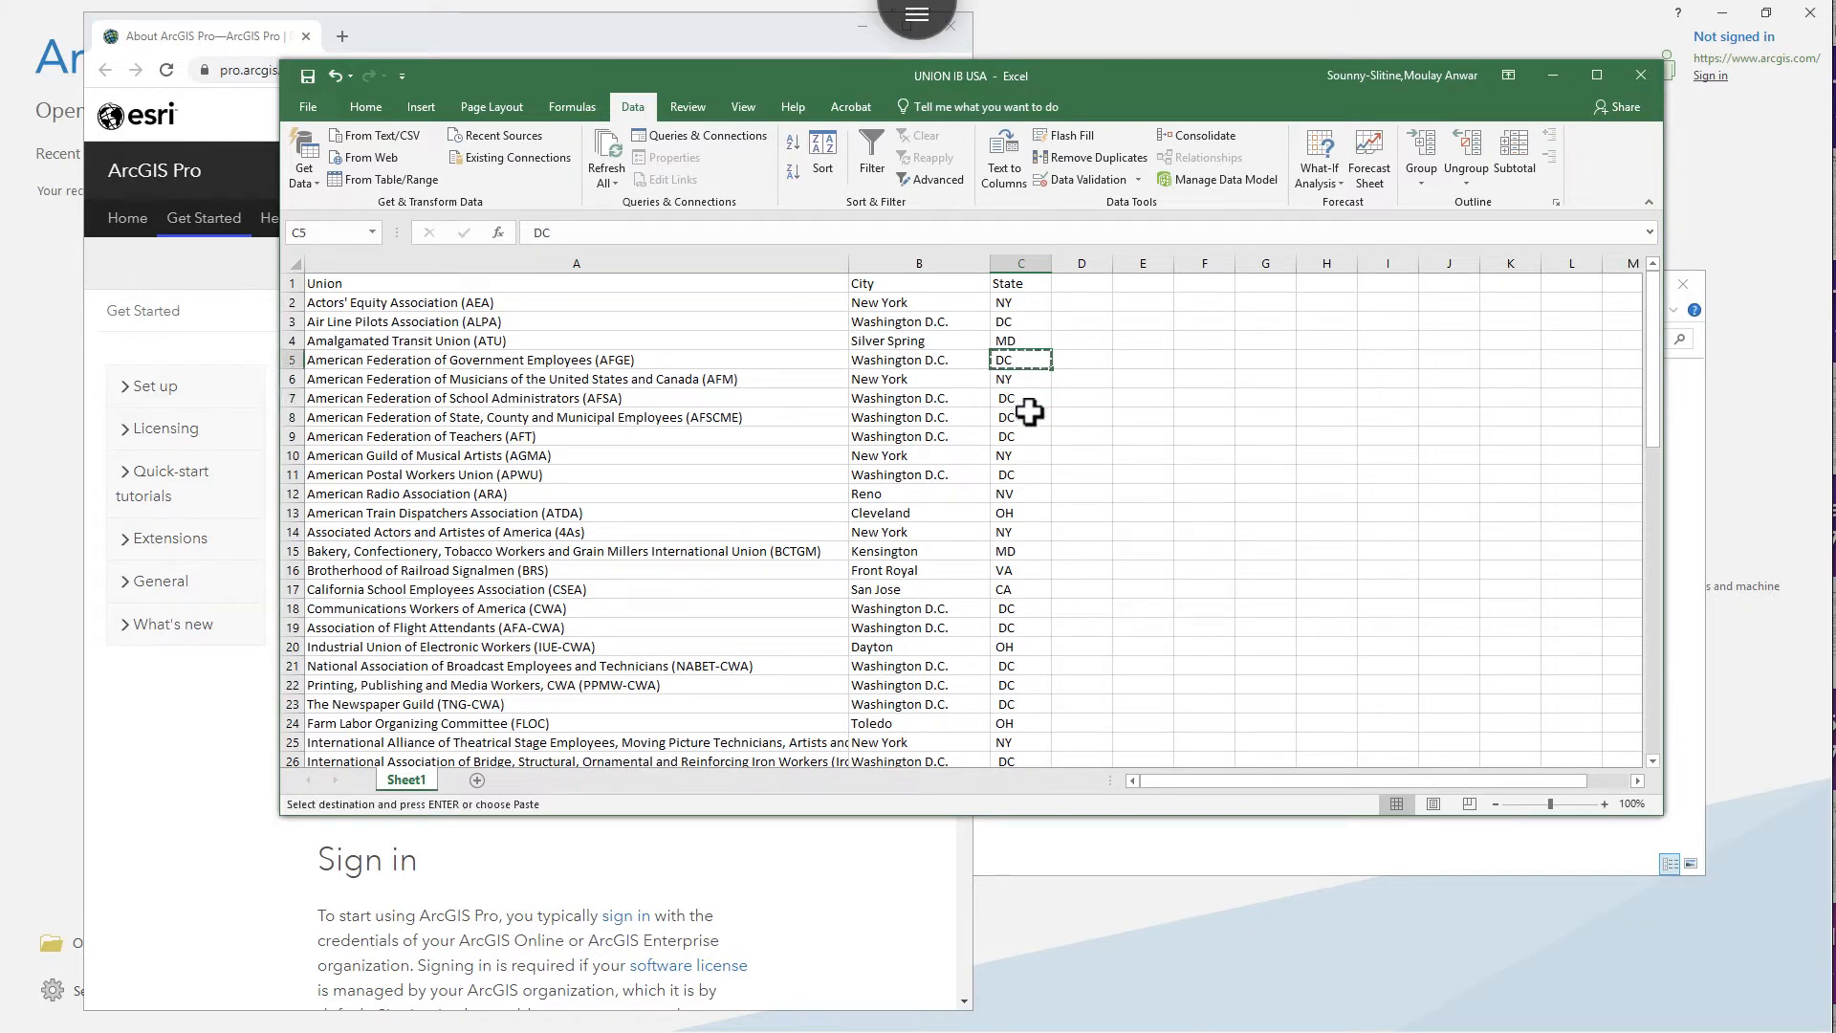
click(1020, 397)
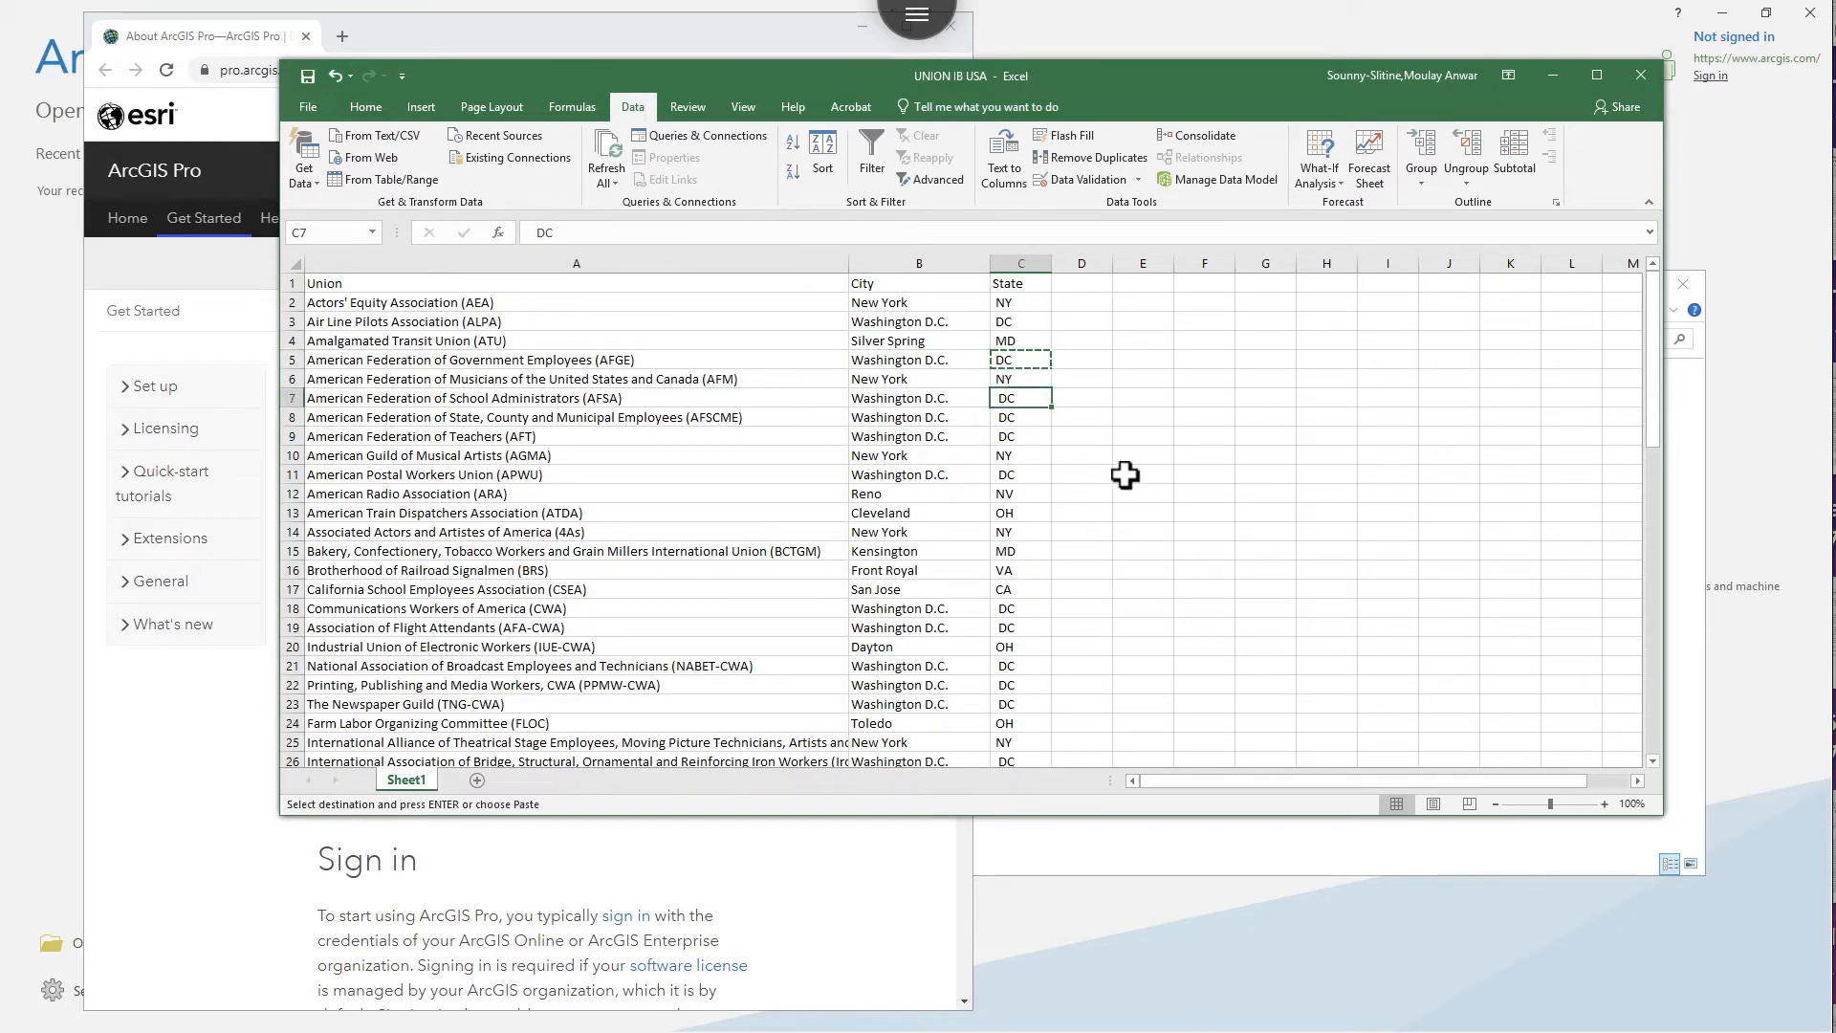
text(v)
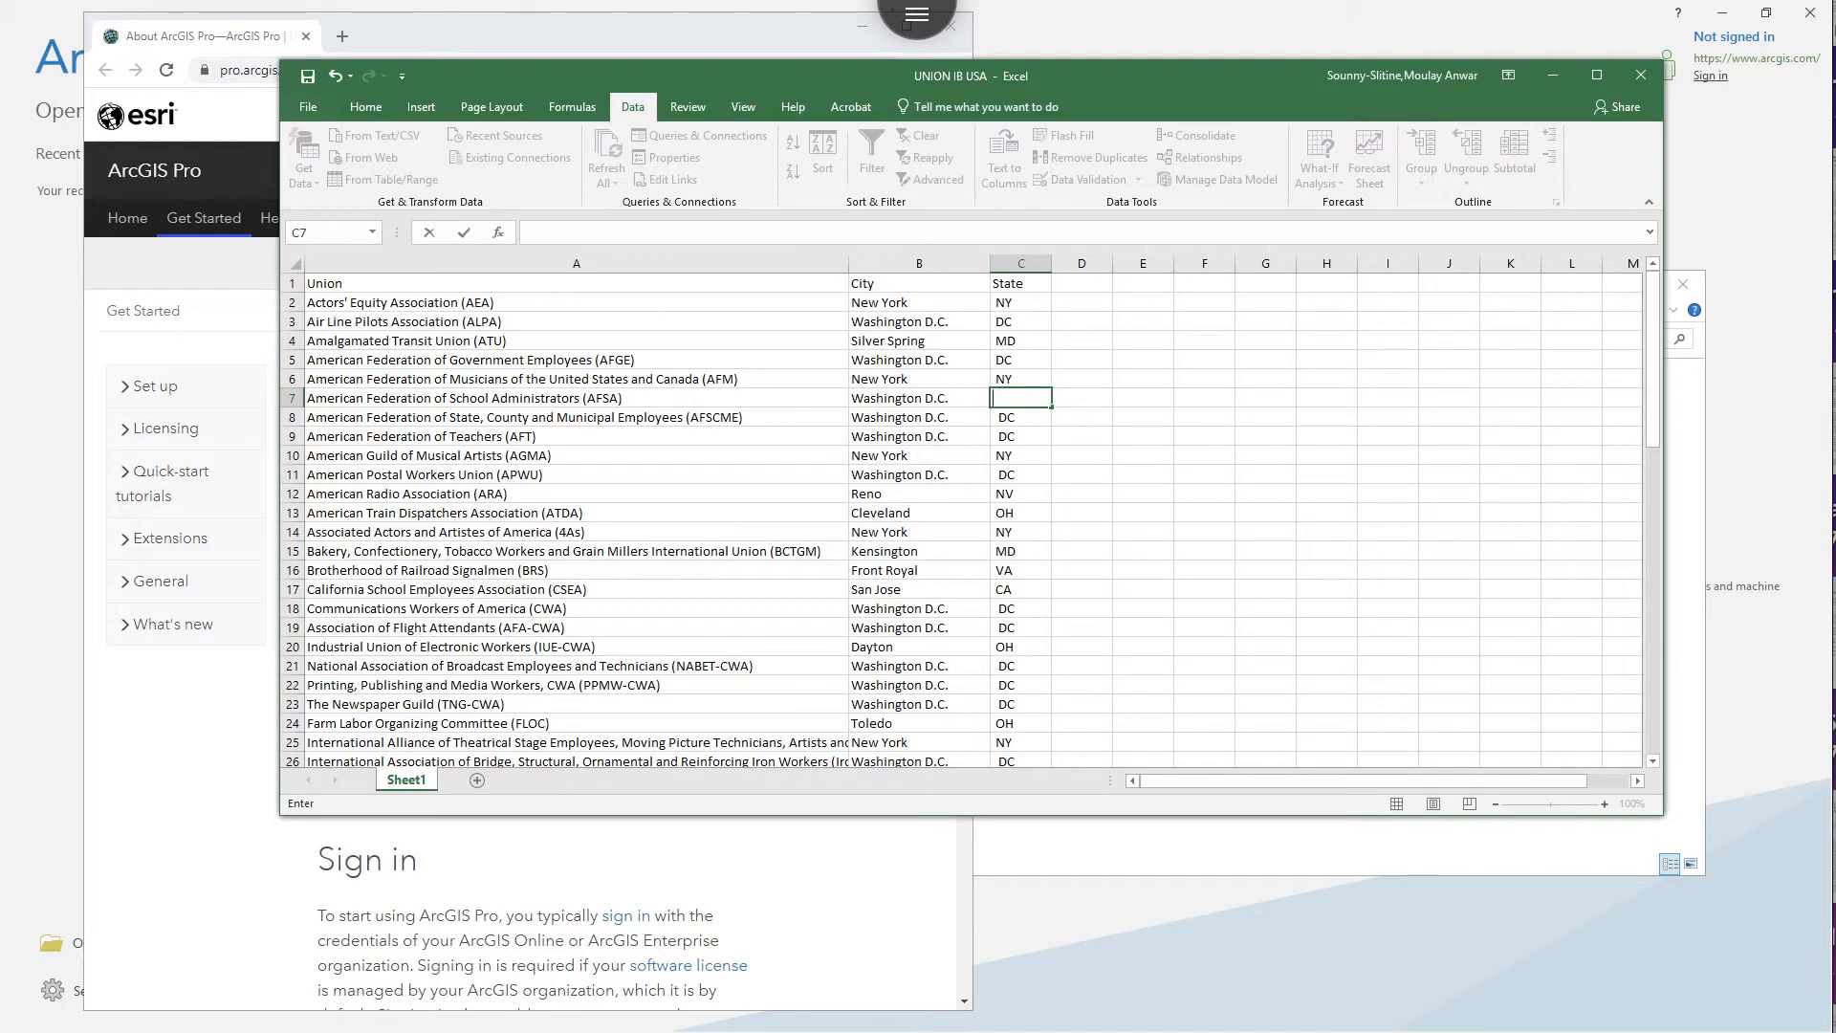
key(Return)
text(DC)
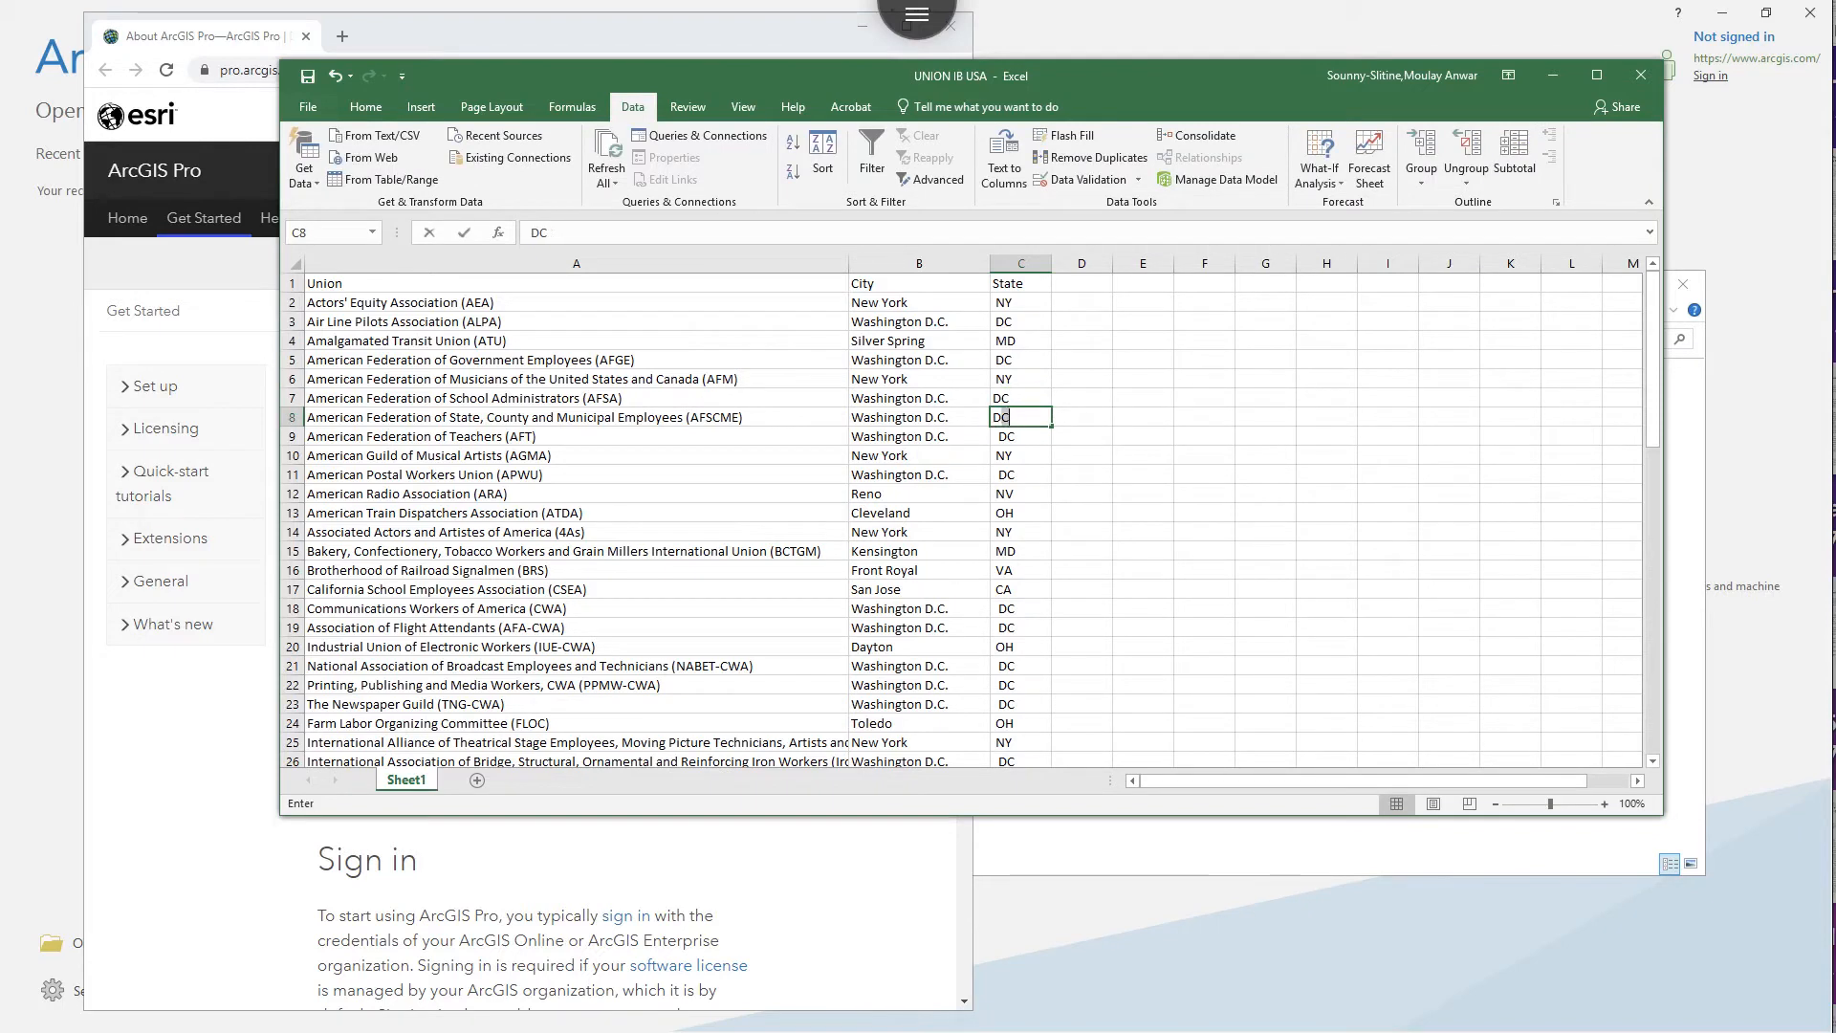
key(Return)
text(DC)
key(Return)
key(Return)
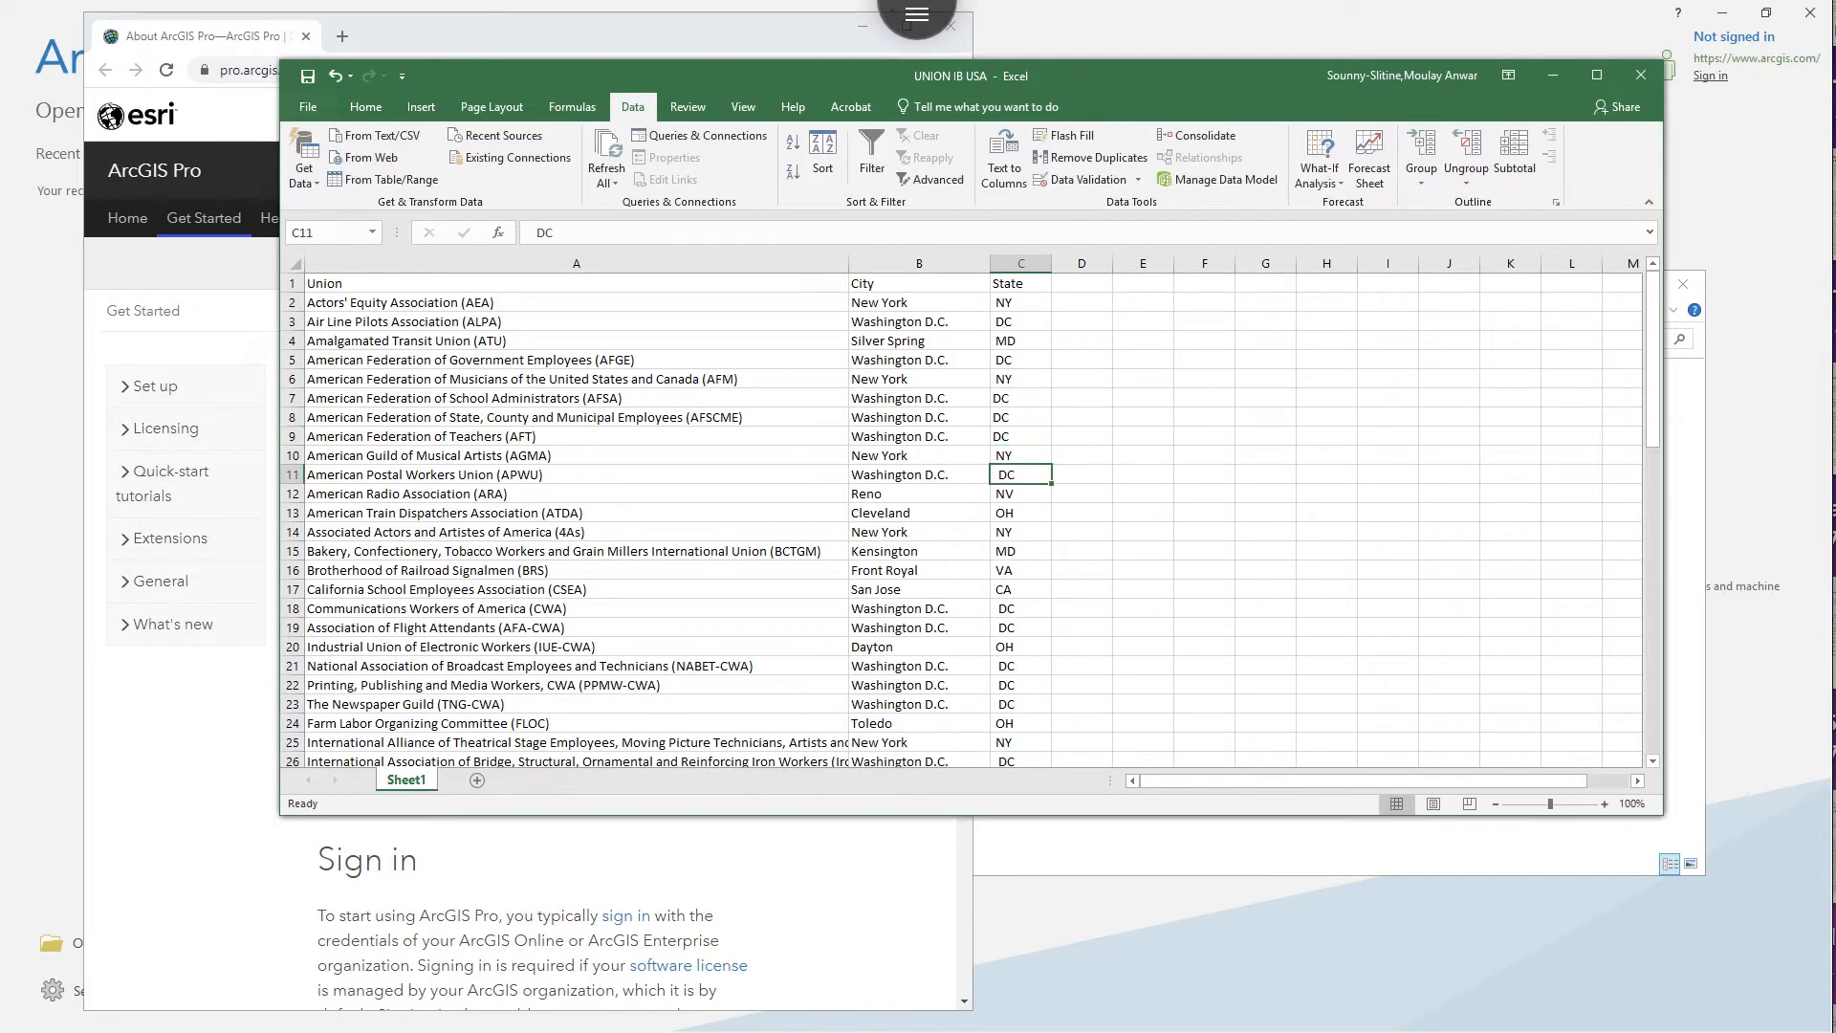
Re-enter the states without leading spaces: DC in C11, OH in C13 and NY in C14
text(DC)
key(Return)
key(Return)
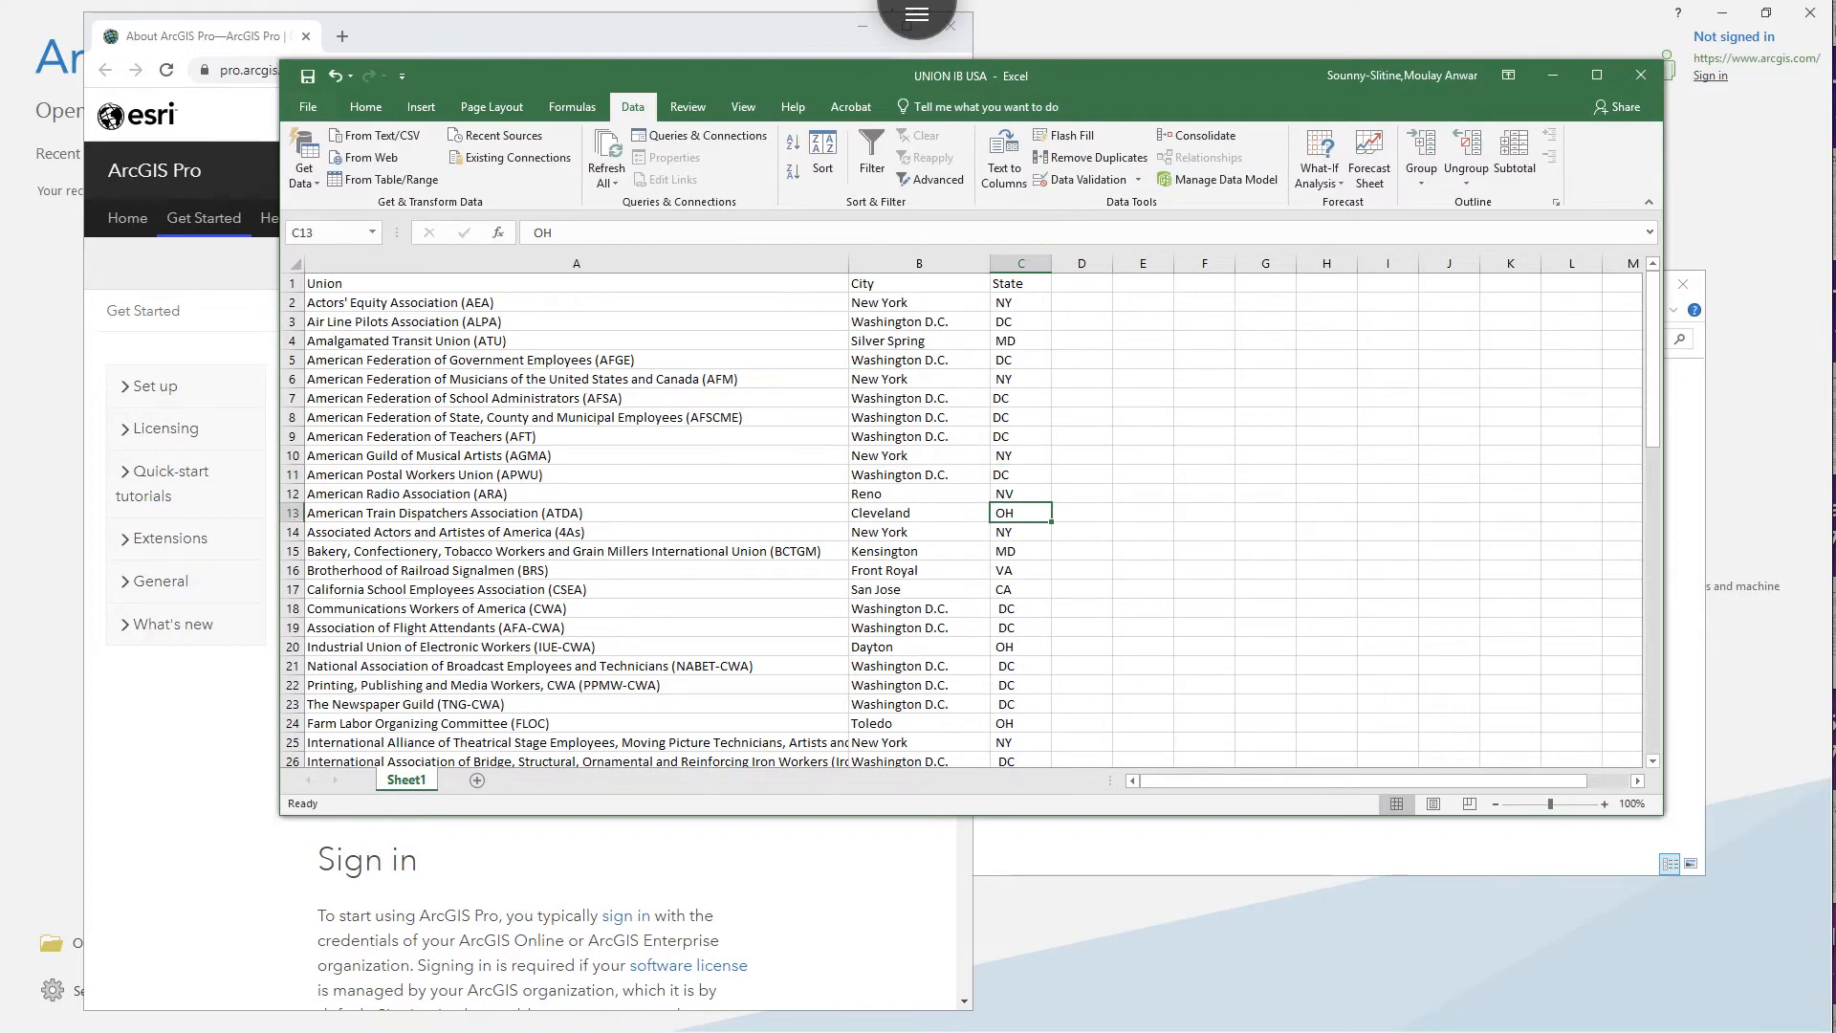
text(OH)
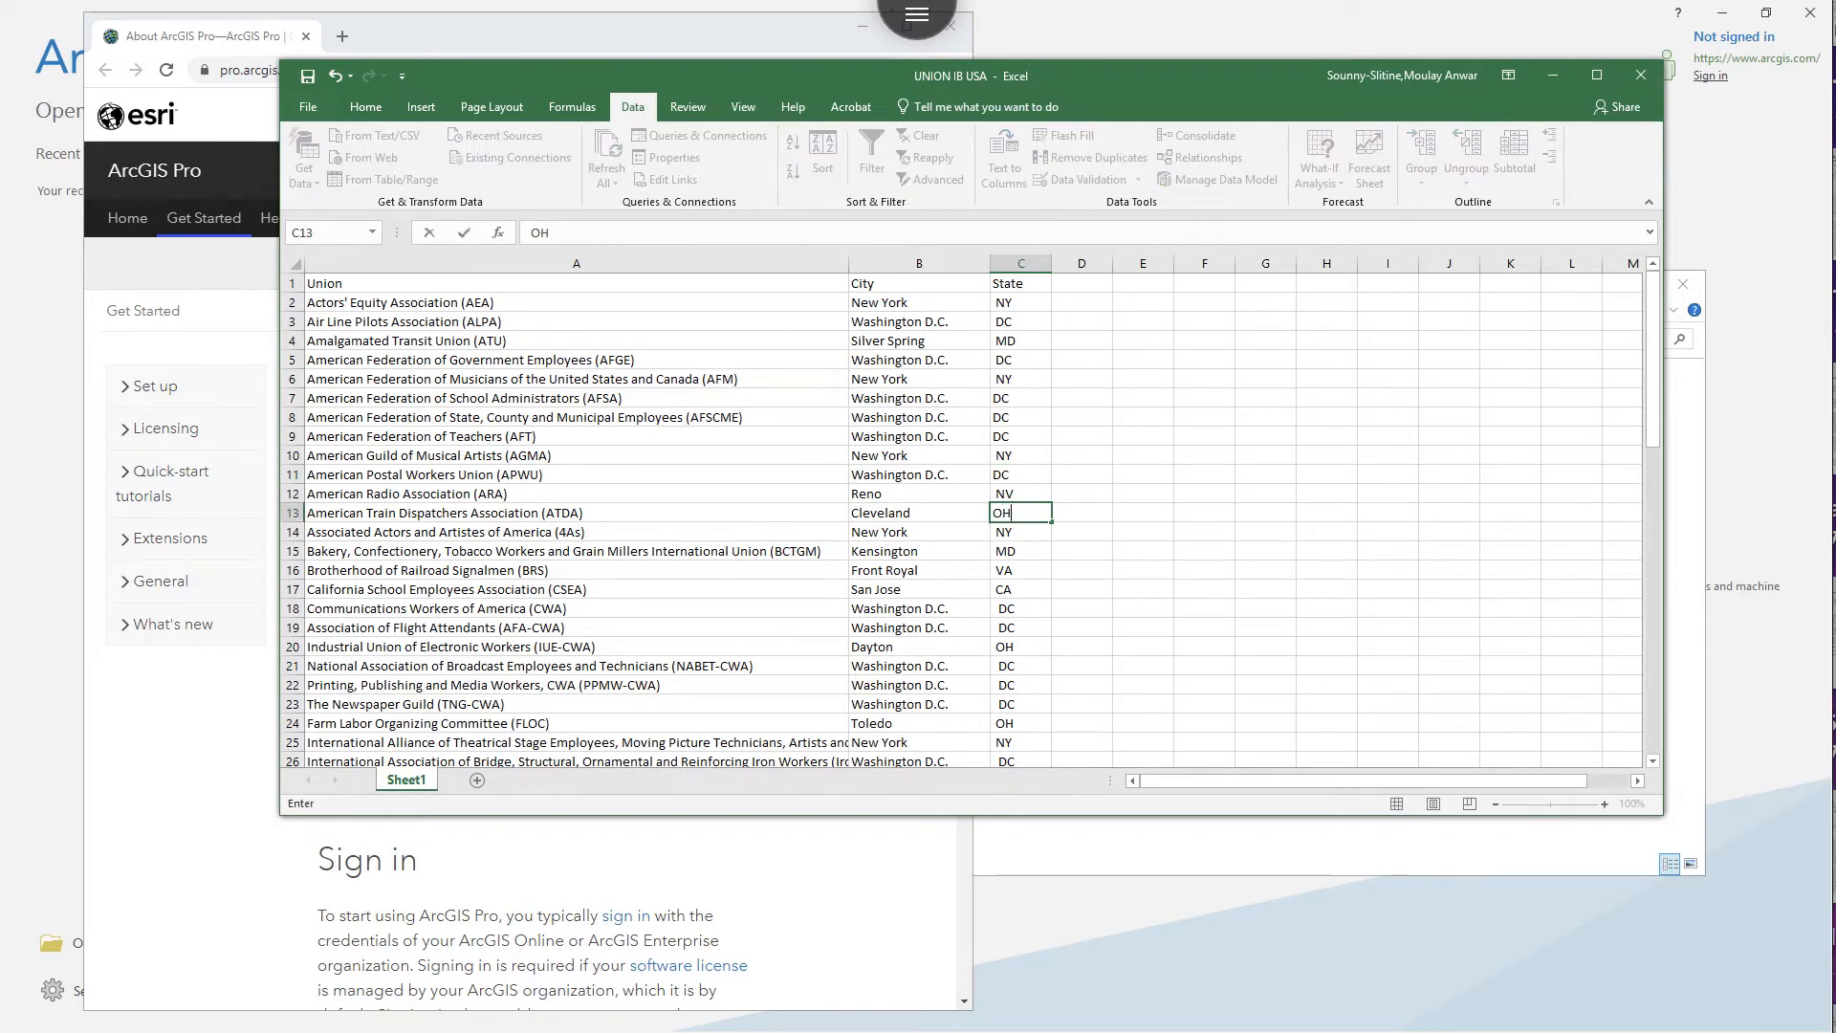
key(Return)
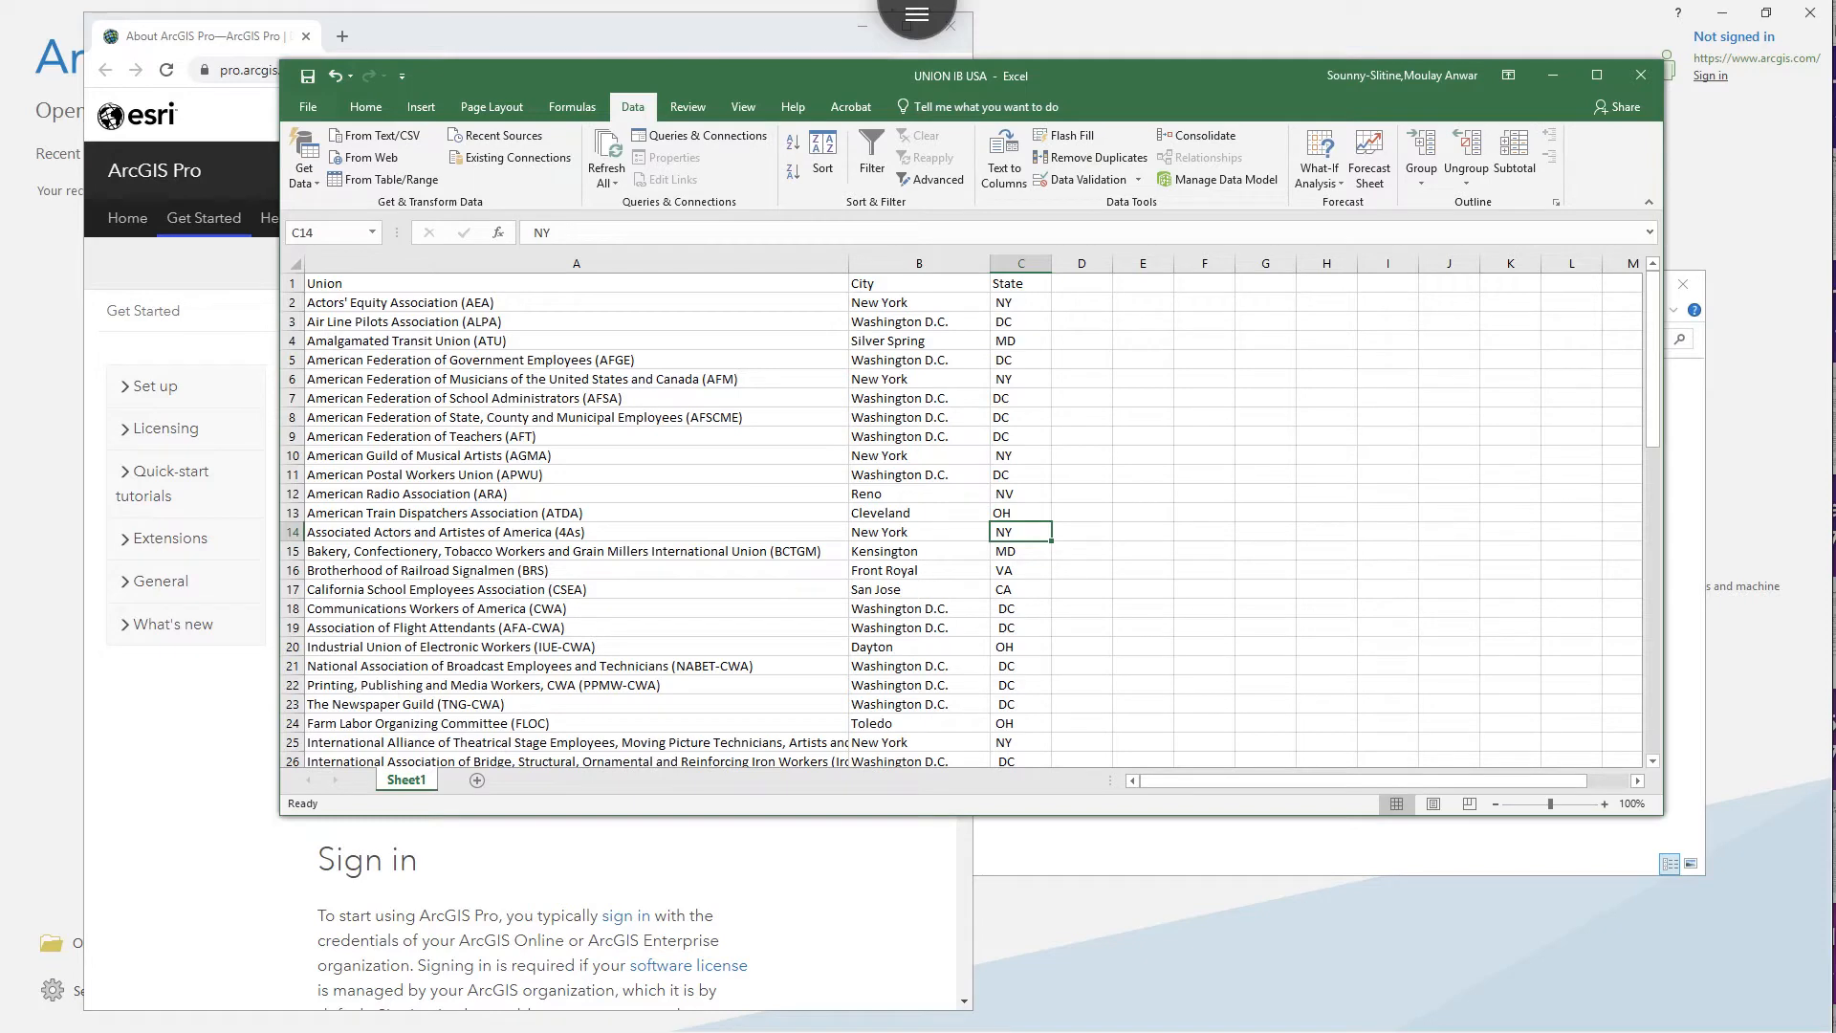
text(N)
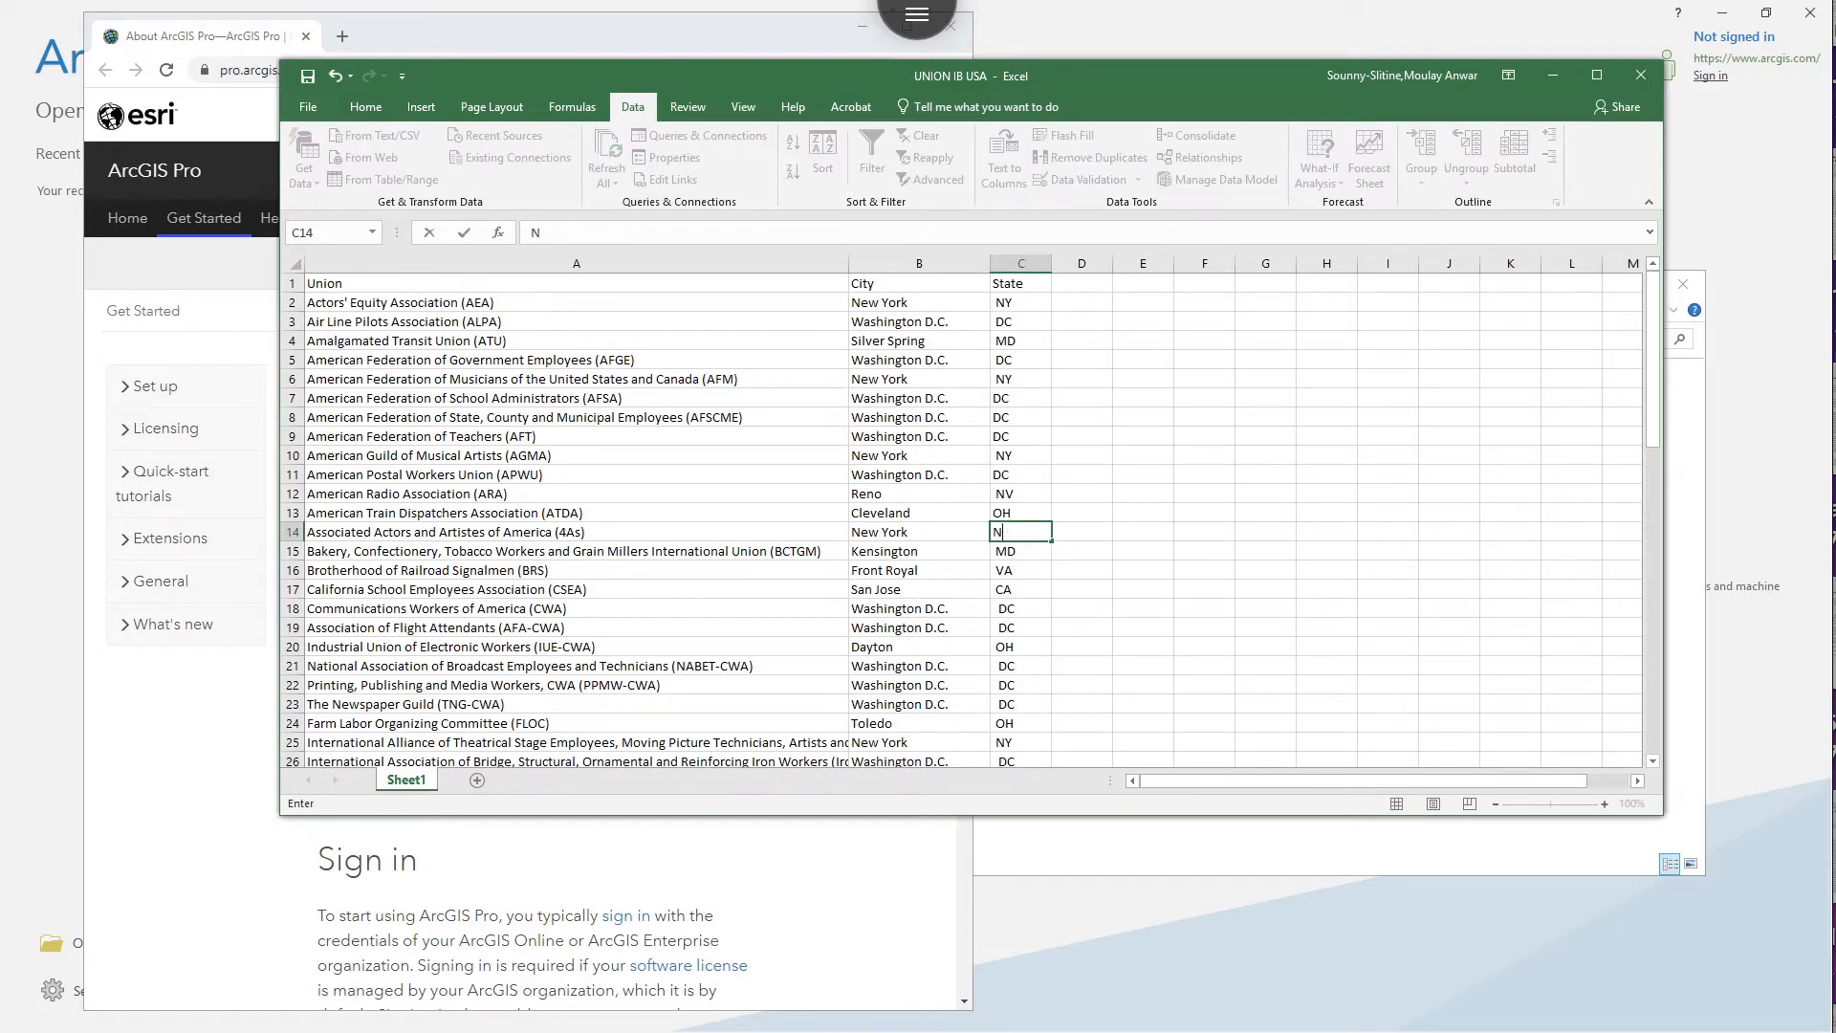
text(Y)
key(Return)
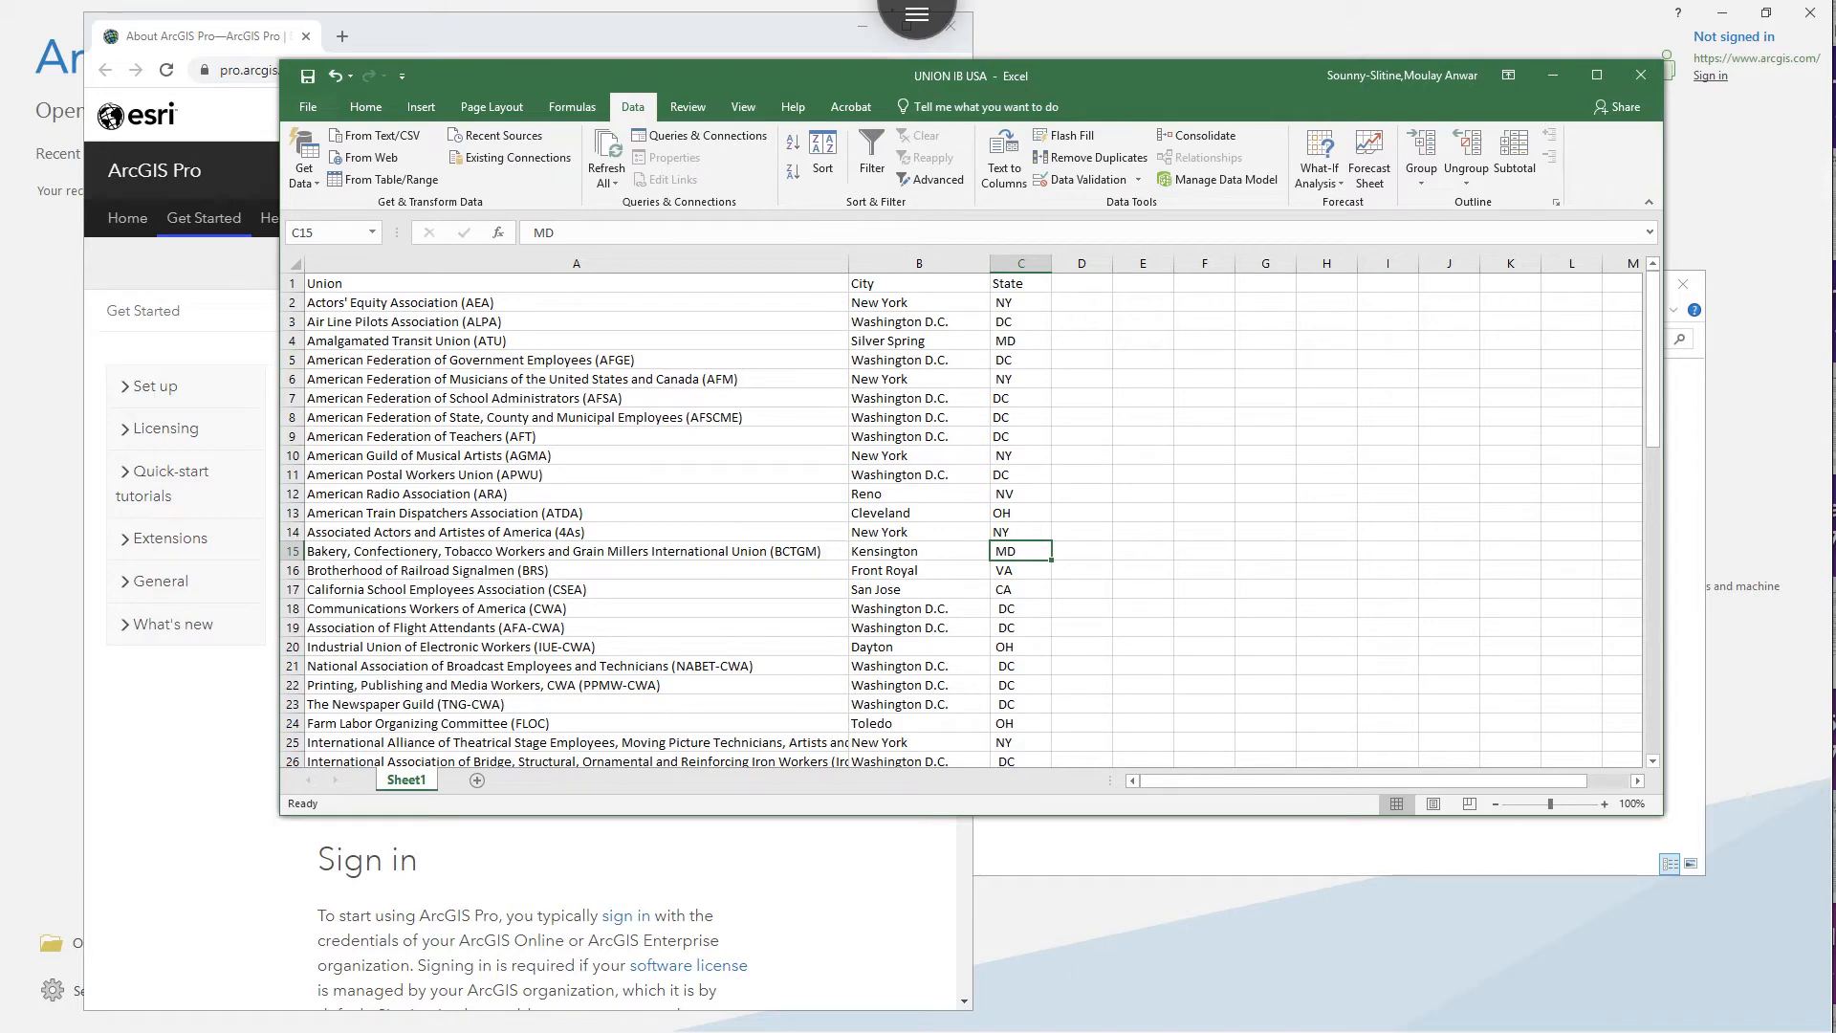
scroll(1248, 258, down, 1)
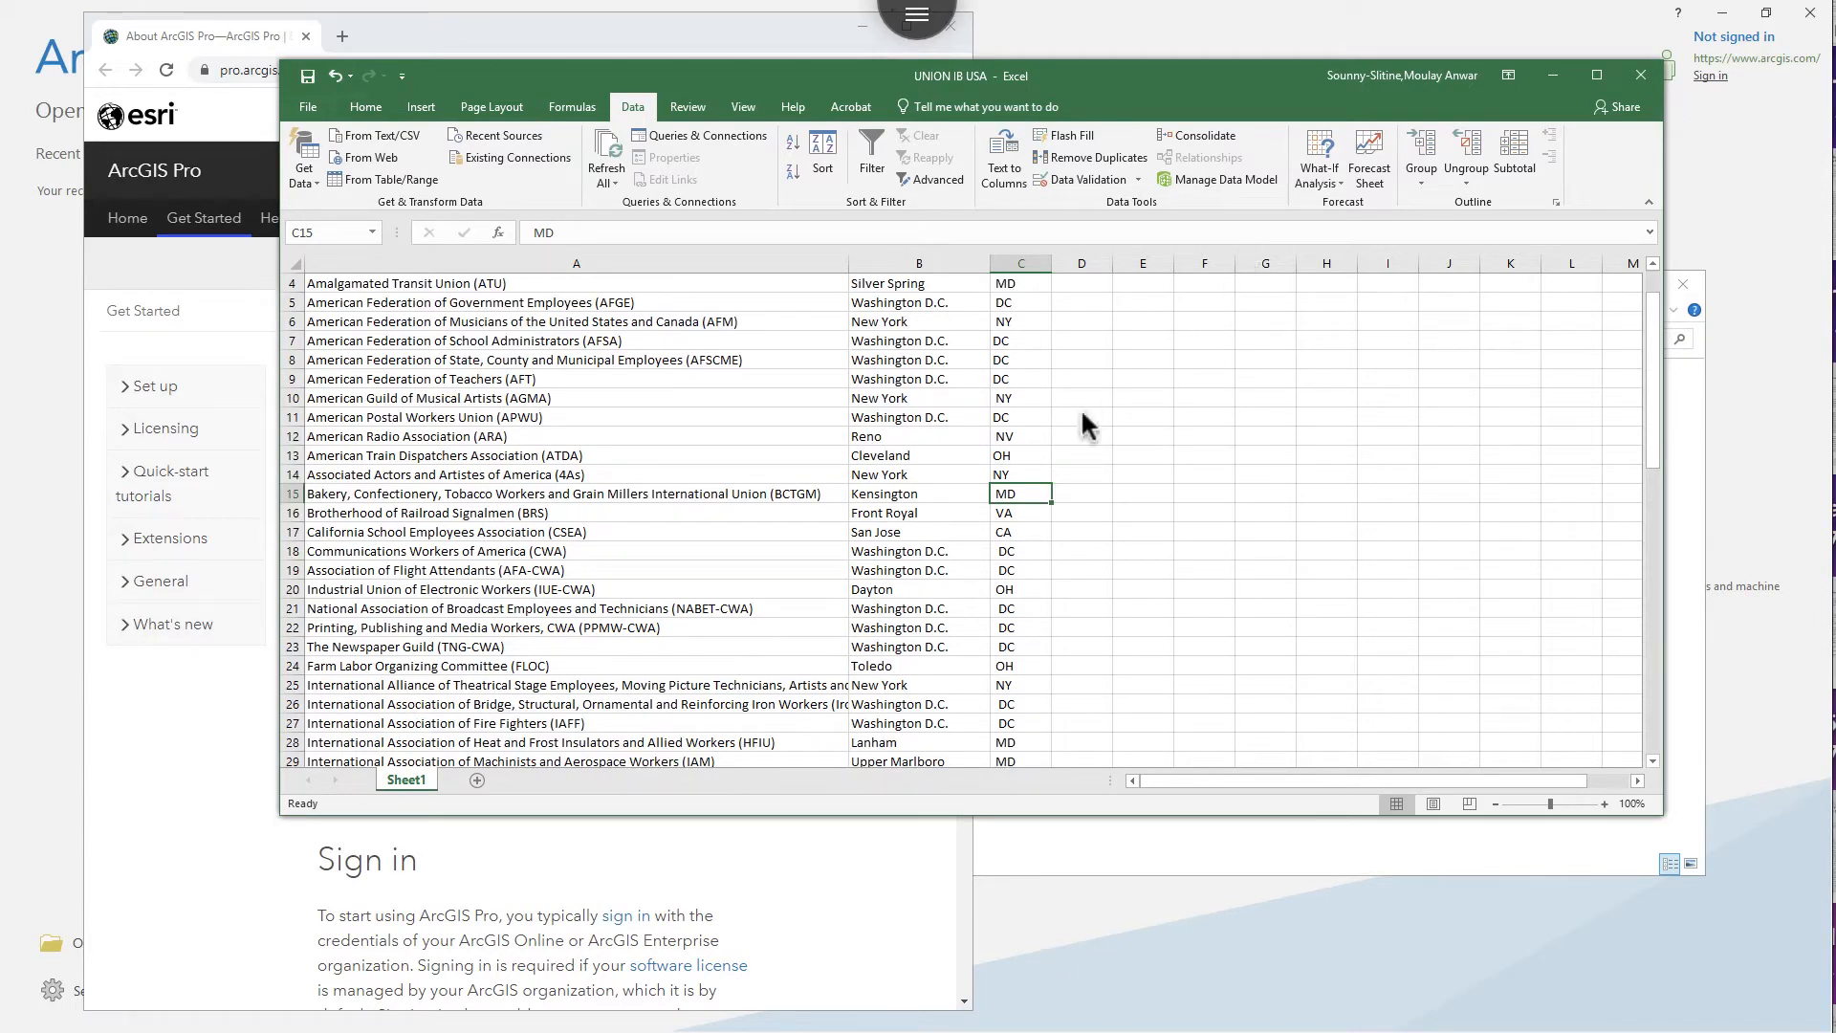
click(1017, 283)
key(ctrl+shift+Down)
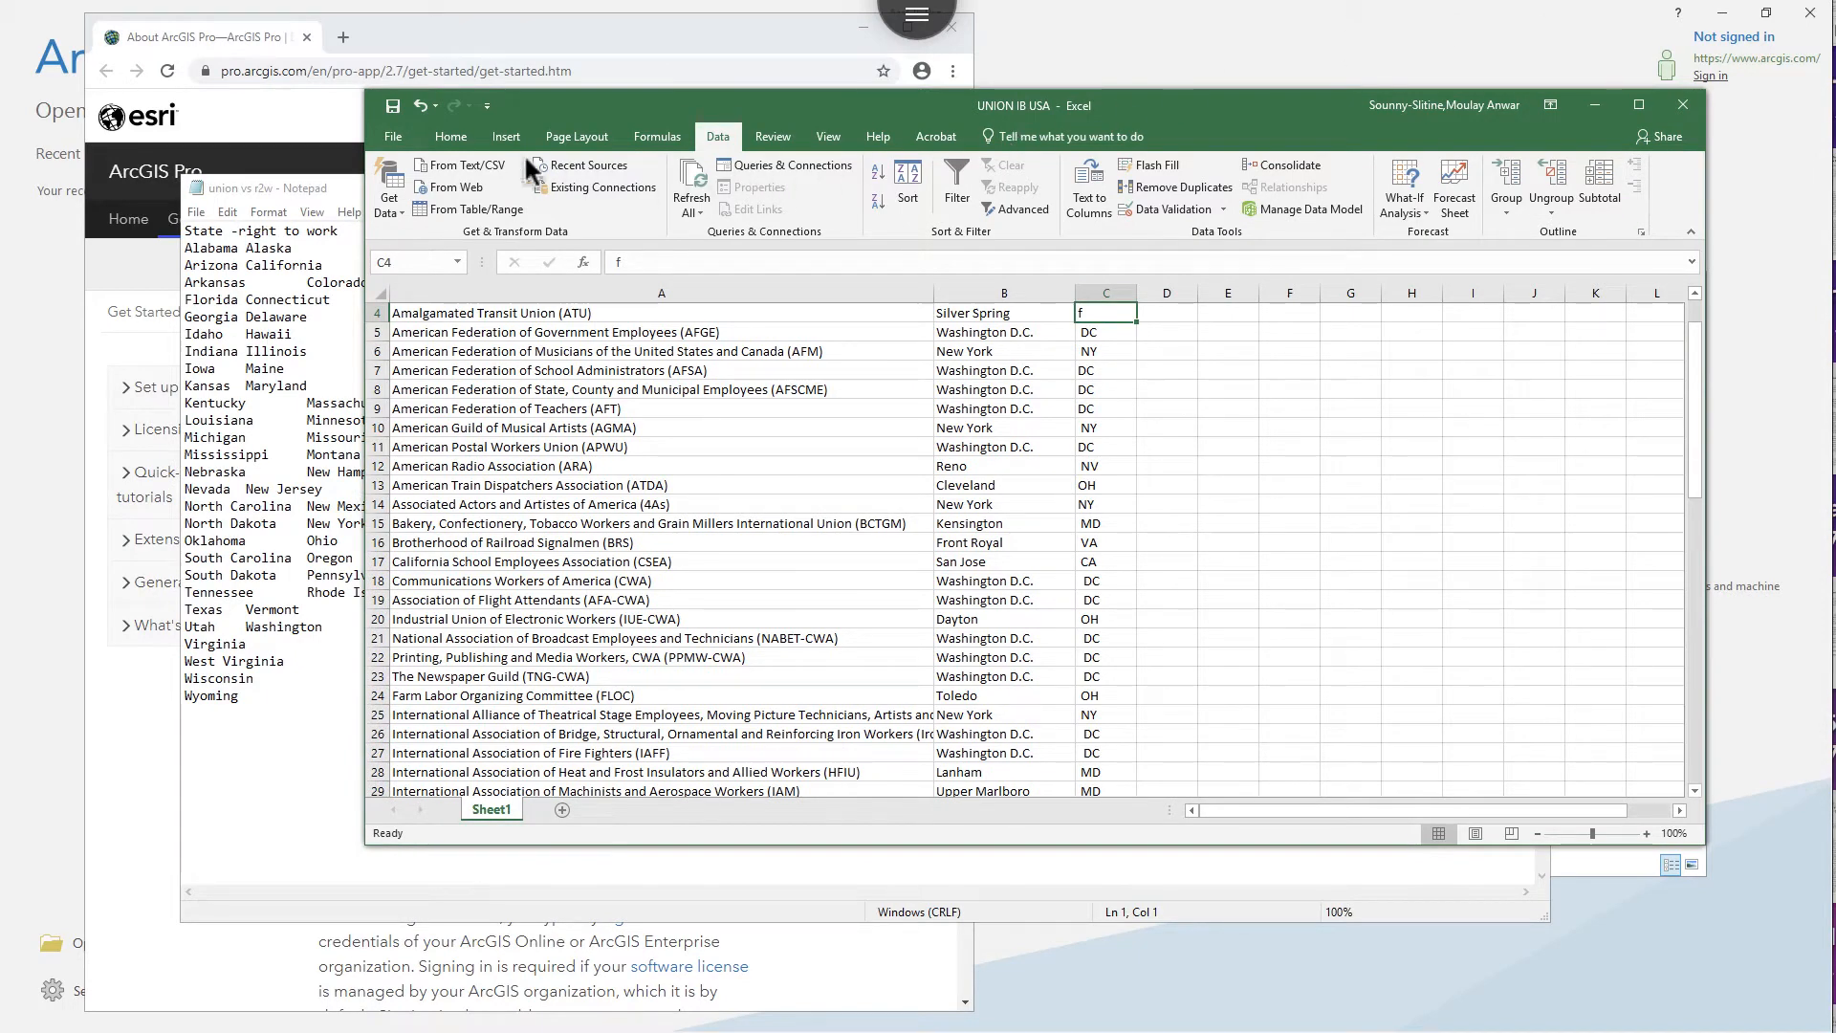
click(451, 136)
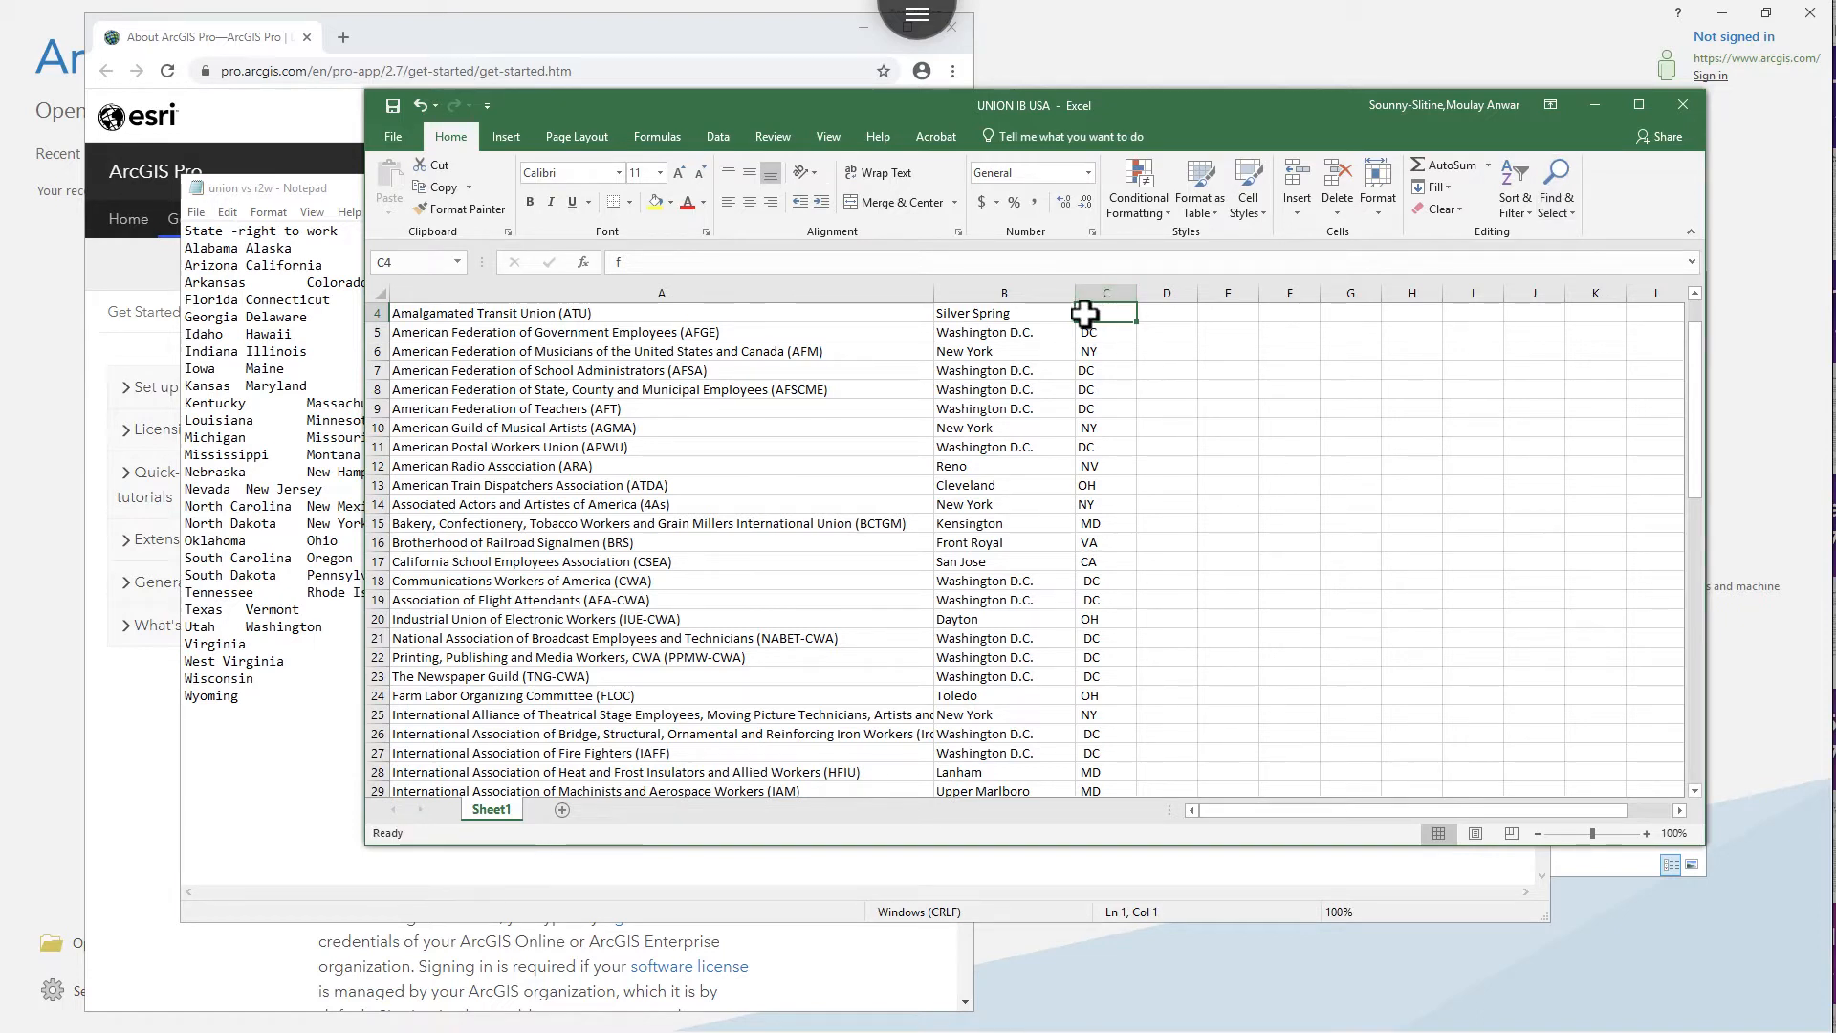
text(City)
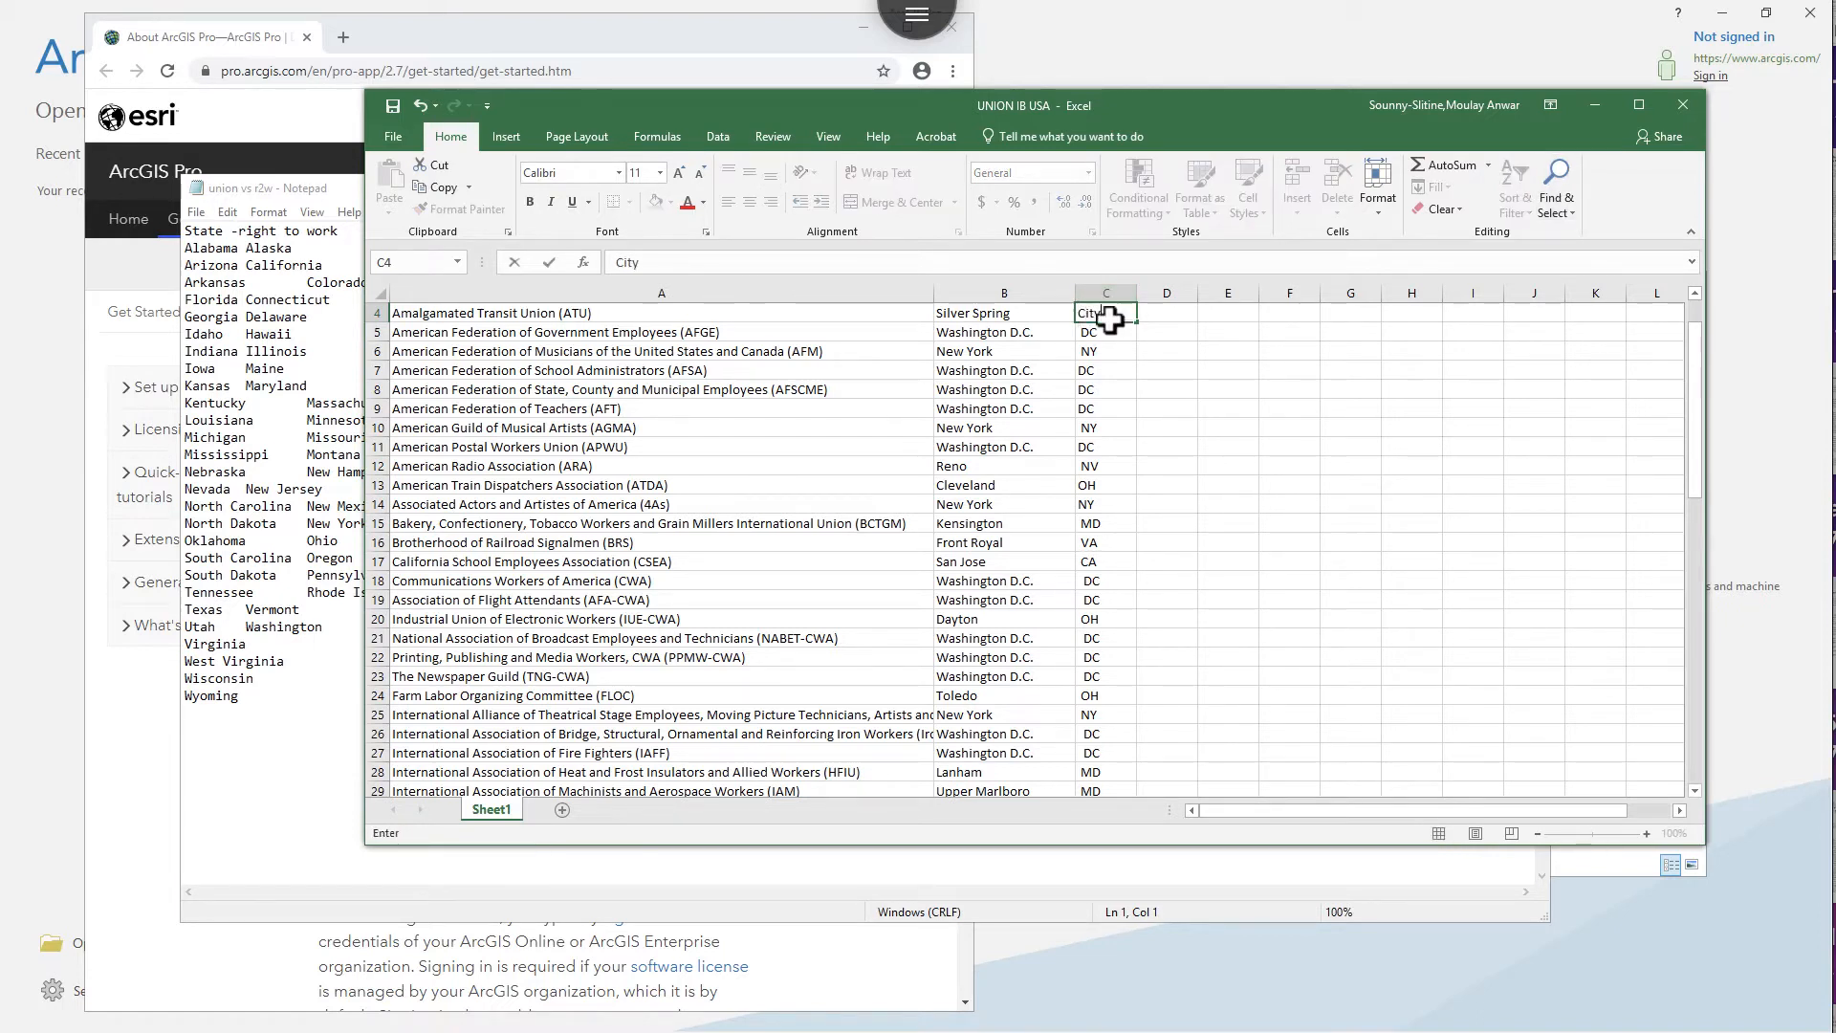
click(1159, 333)
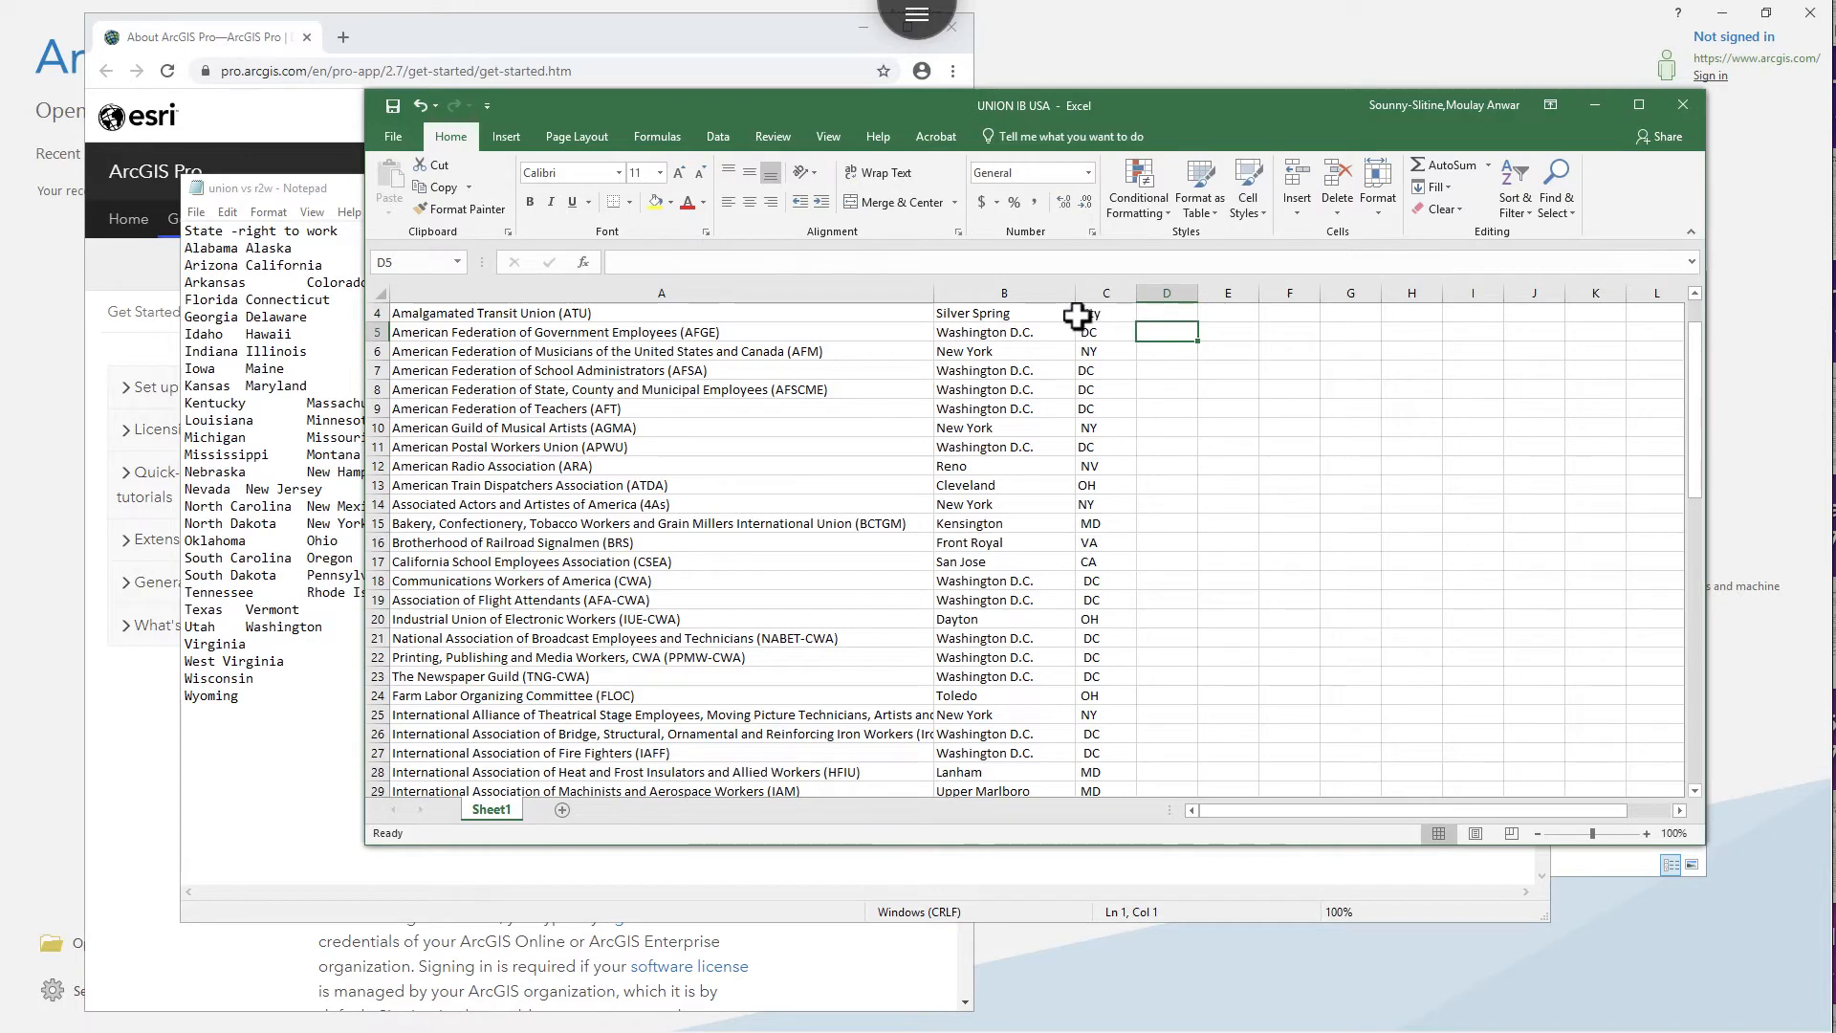
scroll(1085, 320, up, 1)
key(ctrl+z)
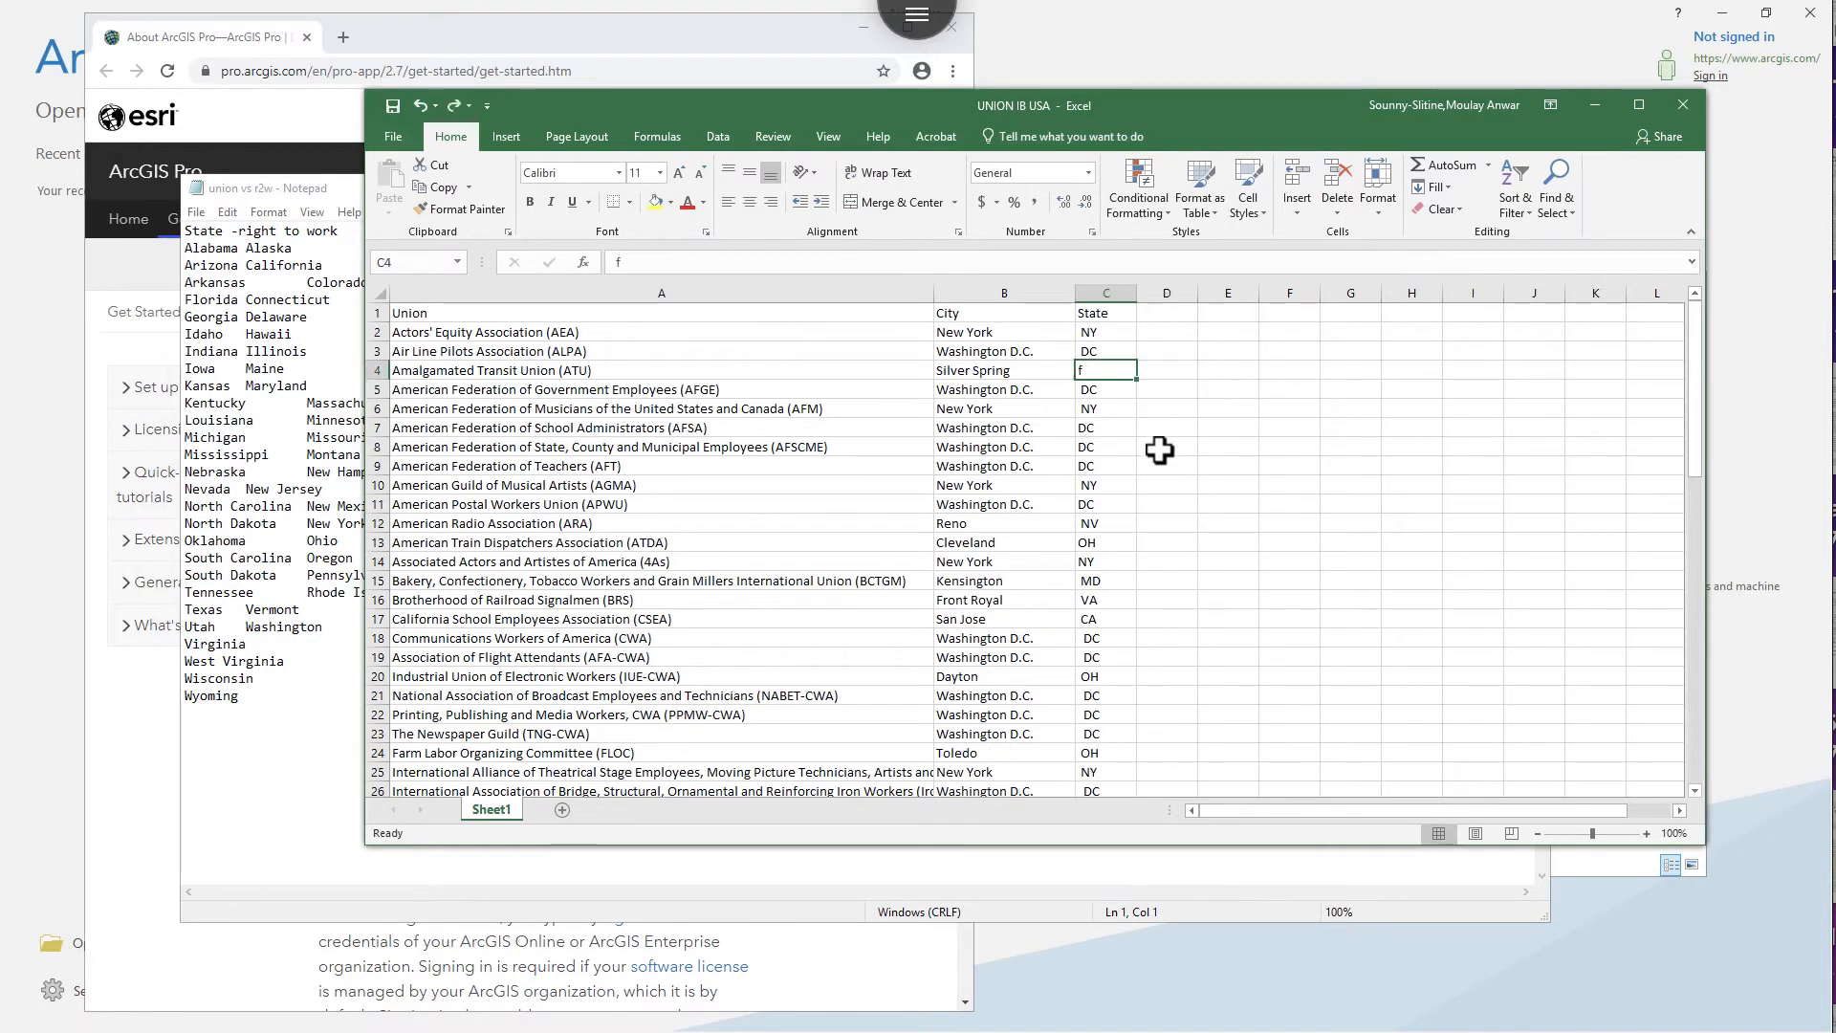
Select the whole State column and set up a Replace that finds a single space and substitutes nothing
key(ctrl+space)
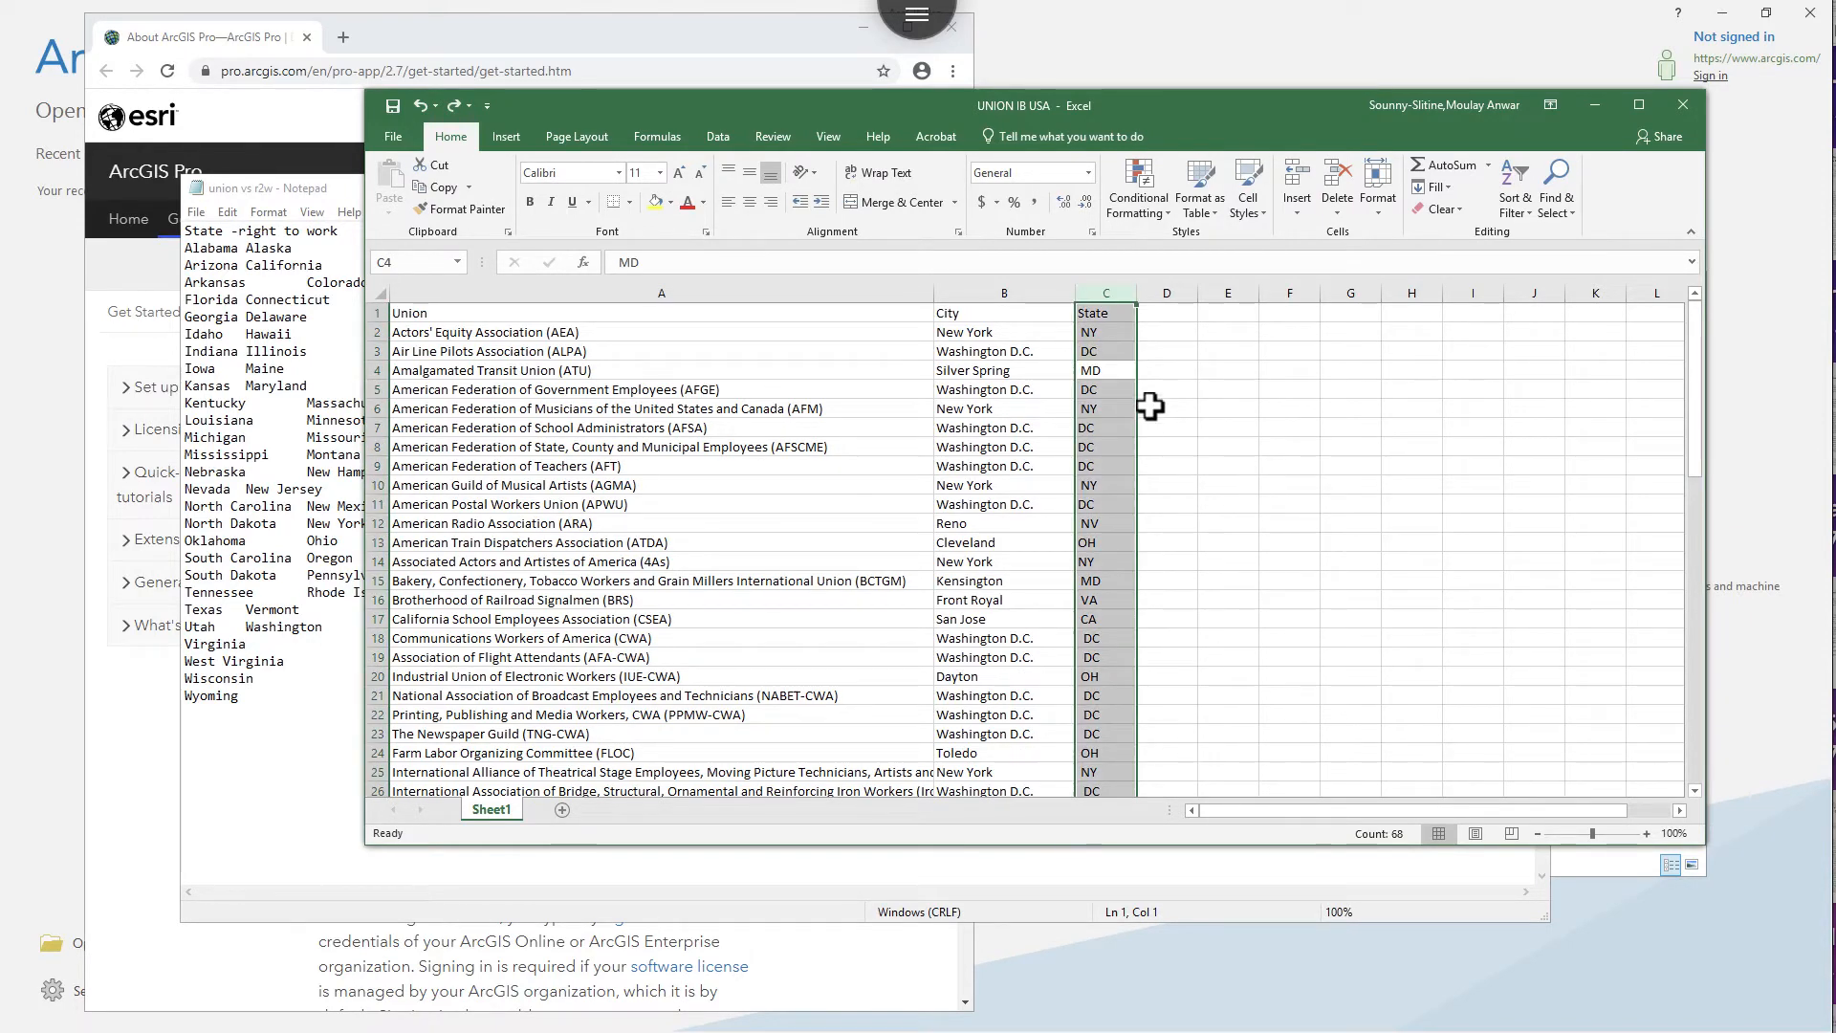
click(1109, 313)
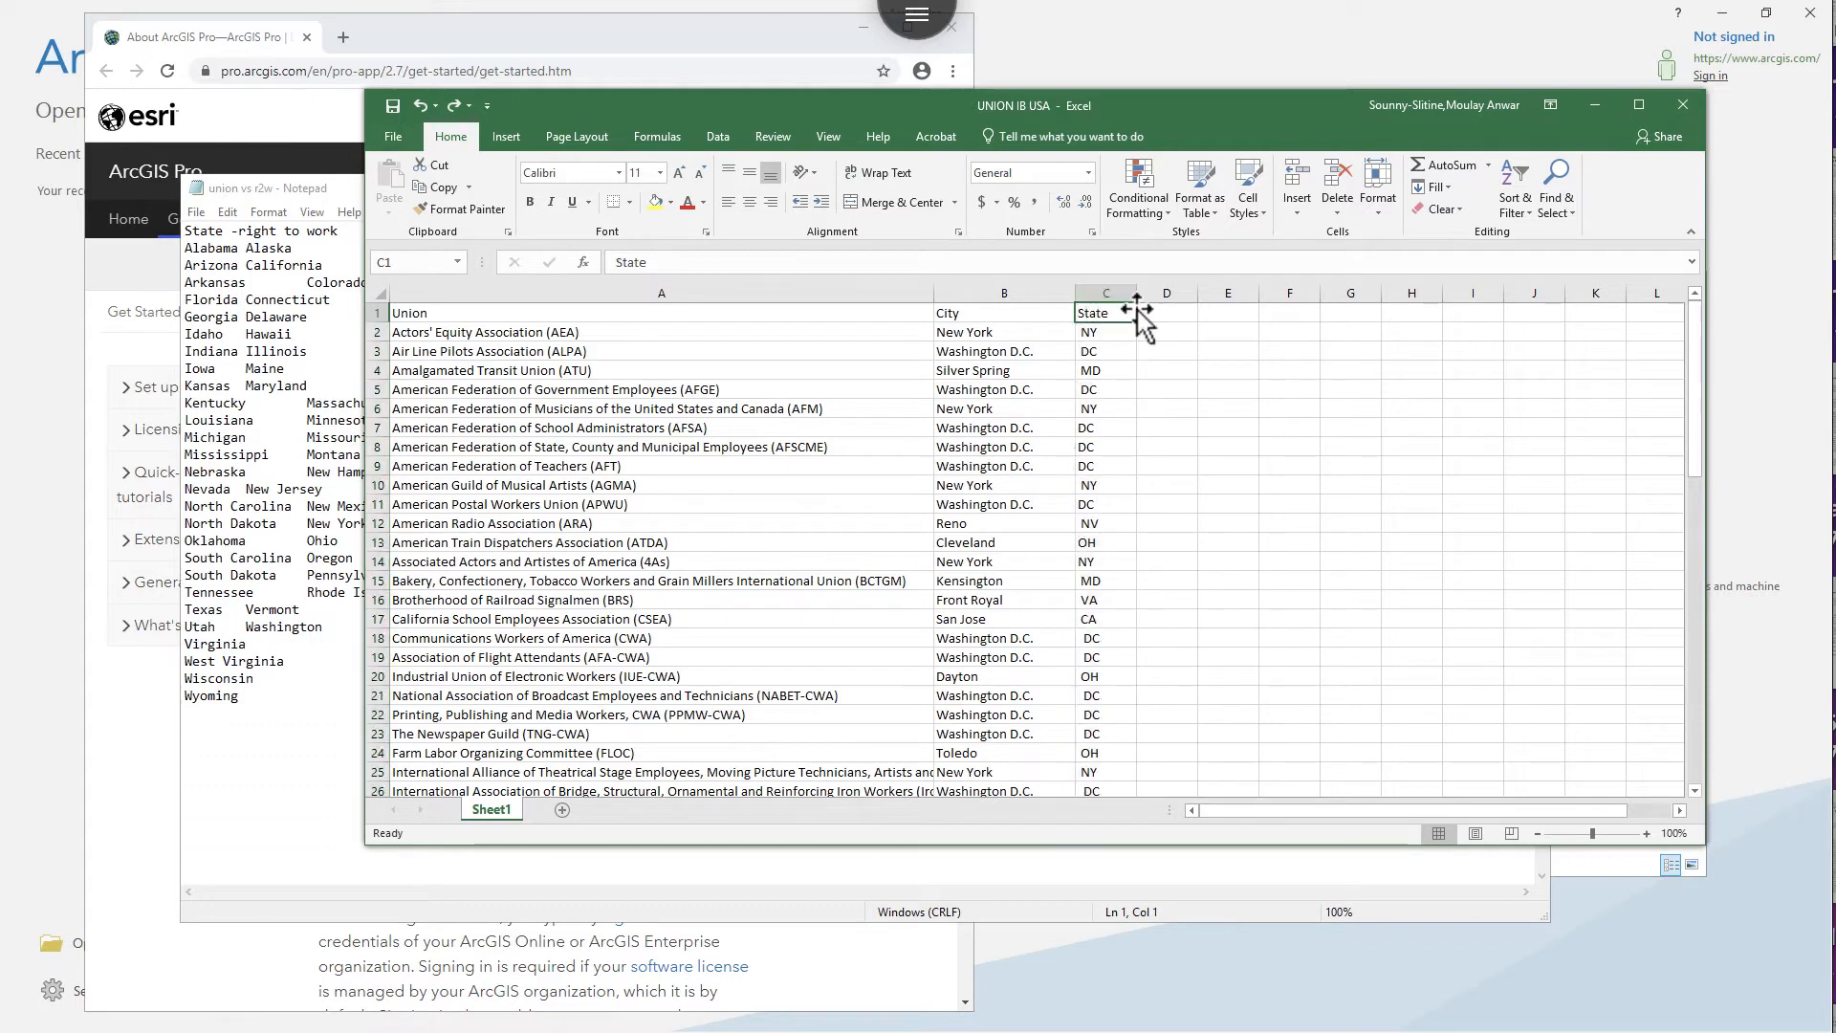
click(1098, 294)
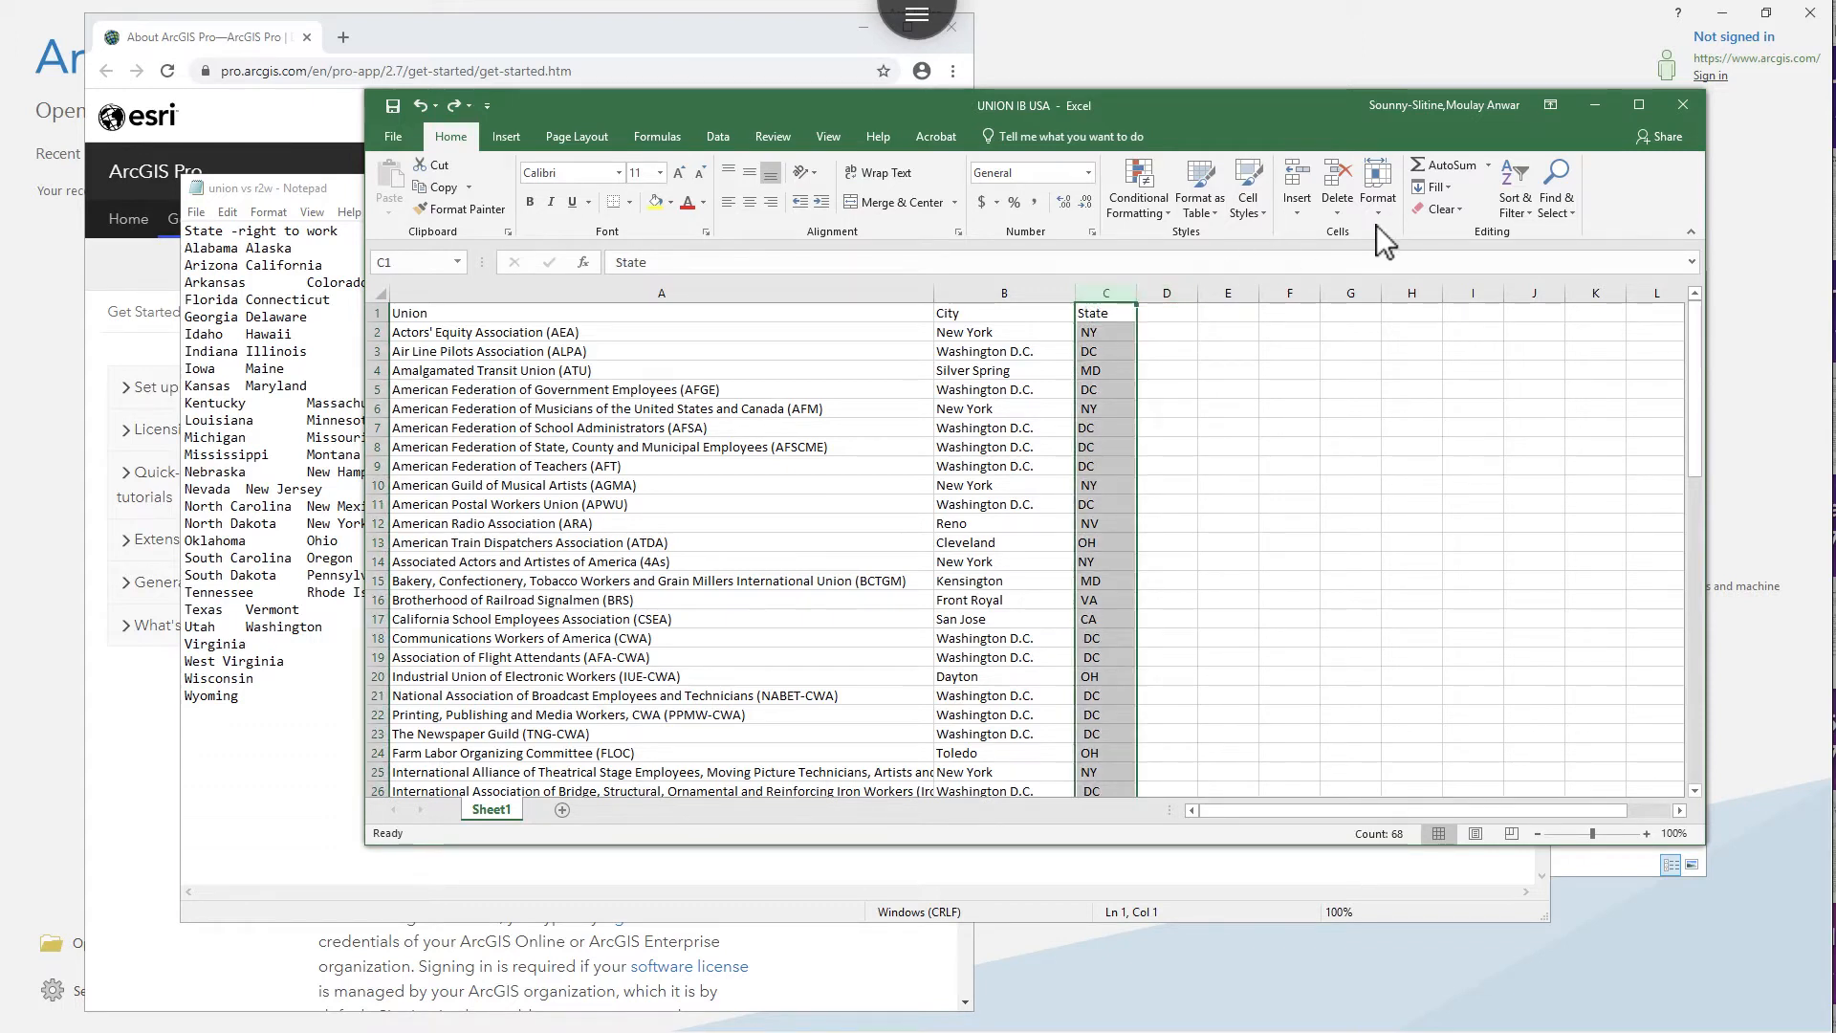
click(1553, 203)
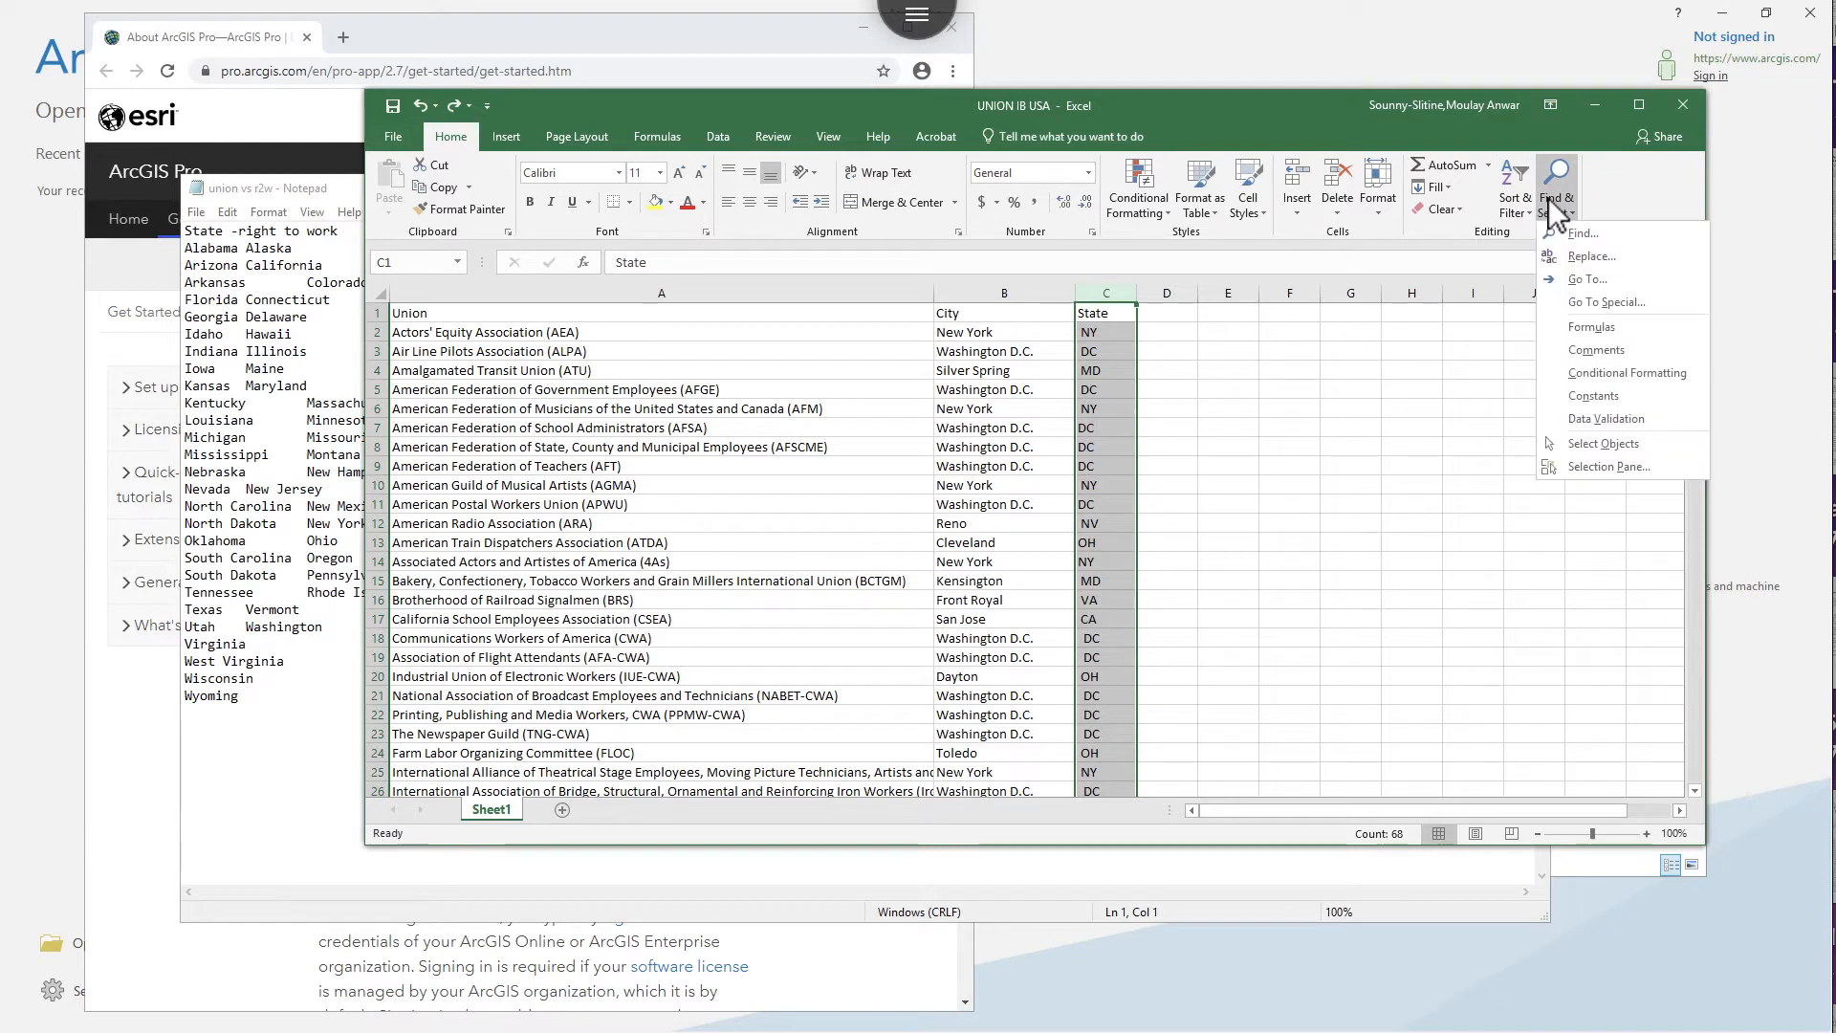
click(1590, 259)
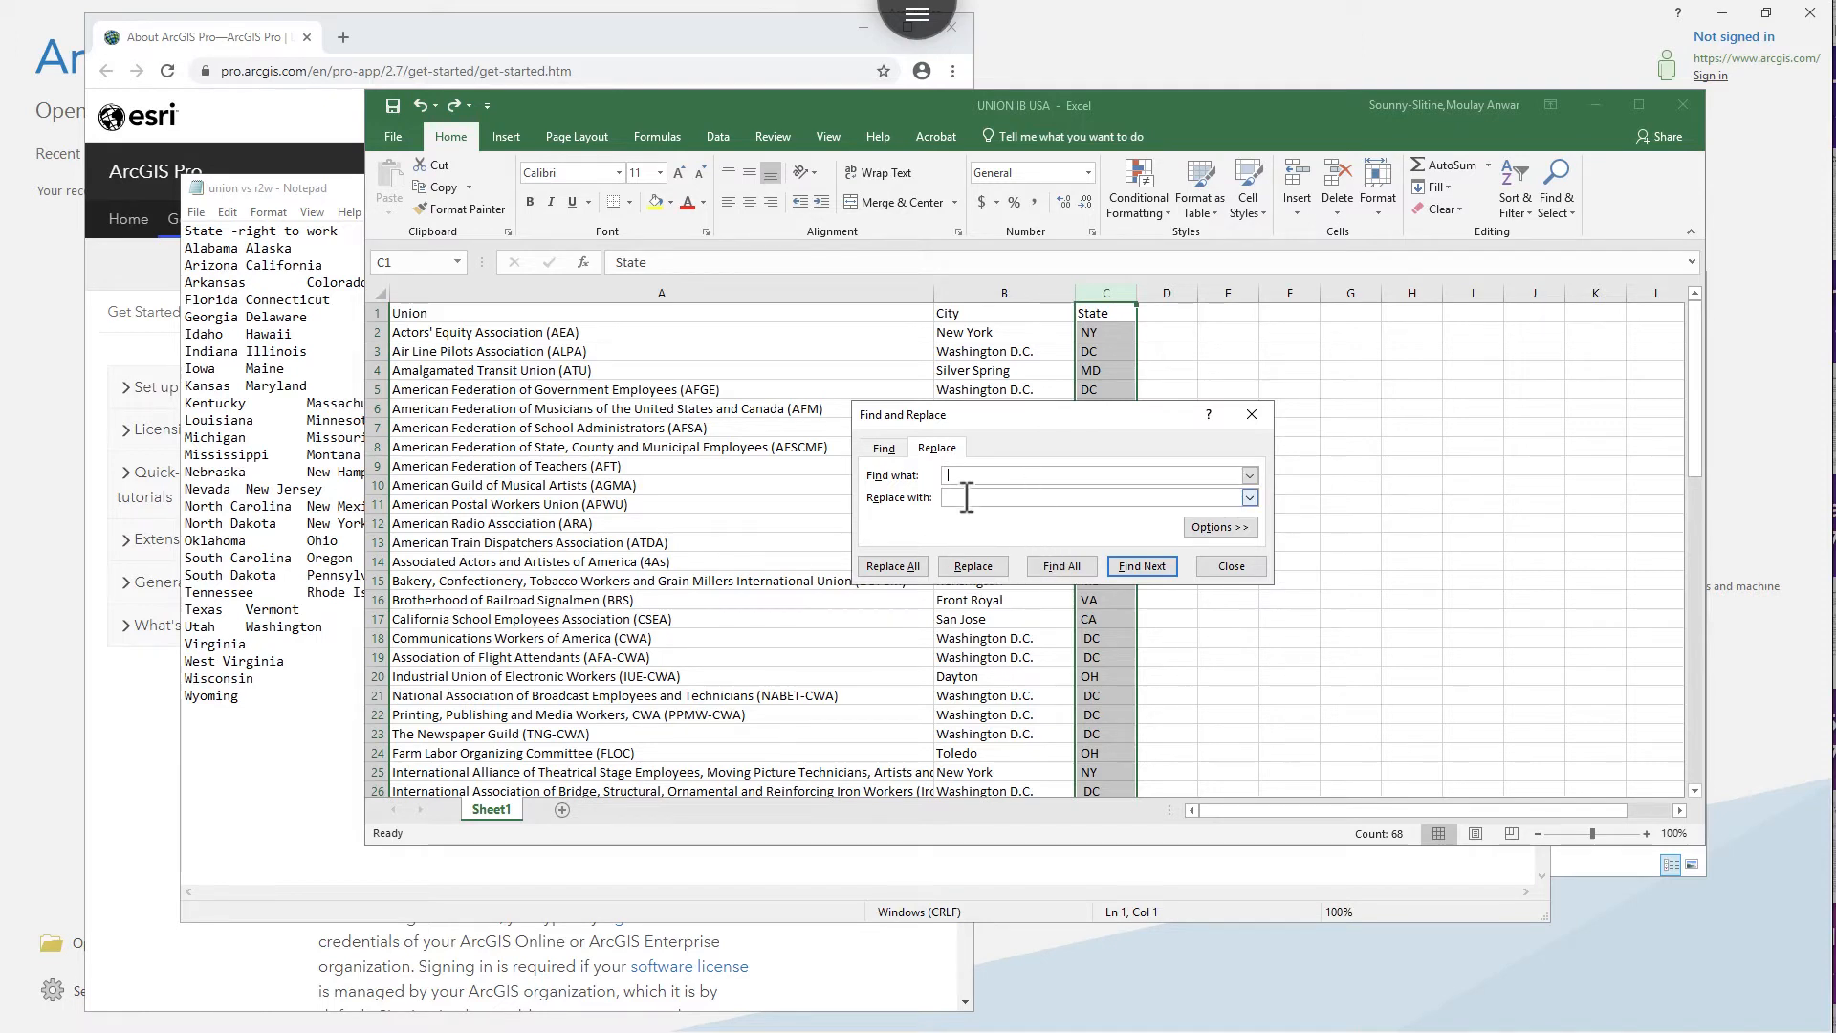
click(967, 565)
click(923, 596)
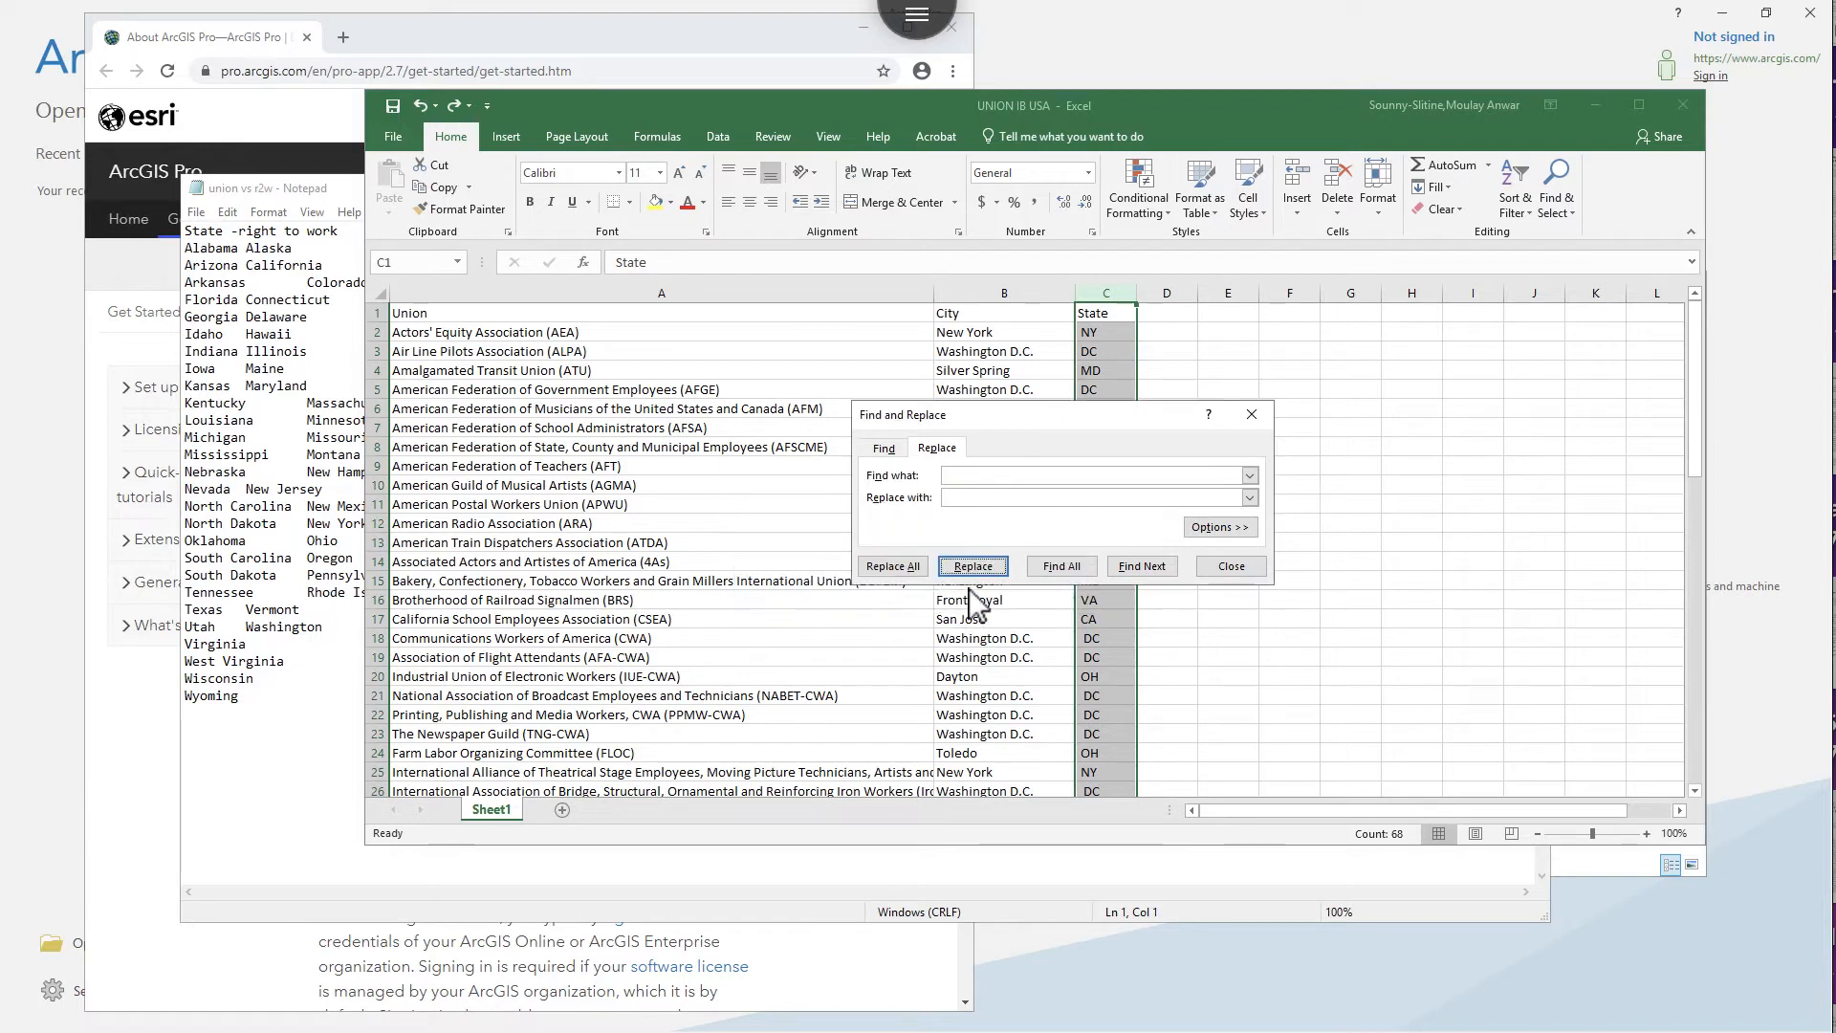
Replace the leading spaces one match at a time in State cells C2 through C5
click(1144, 566)
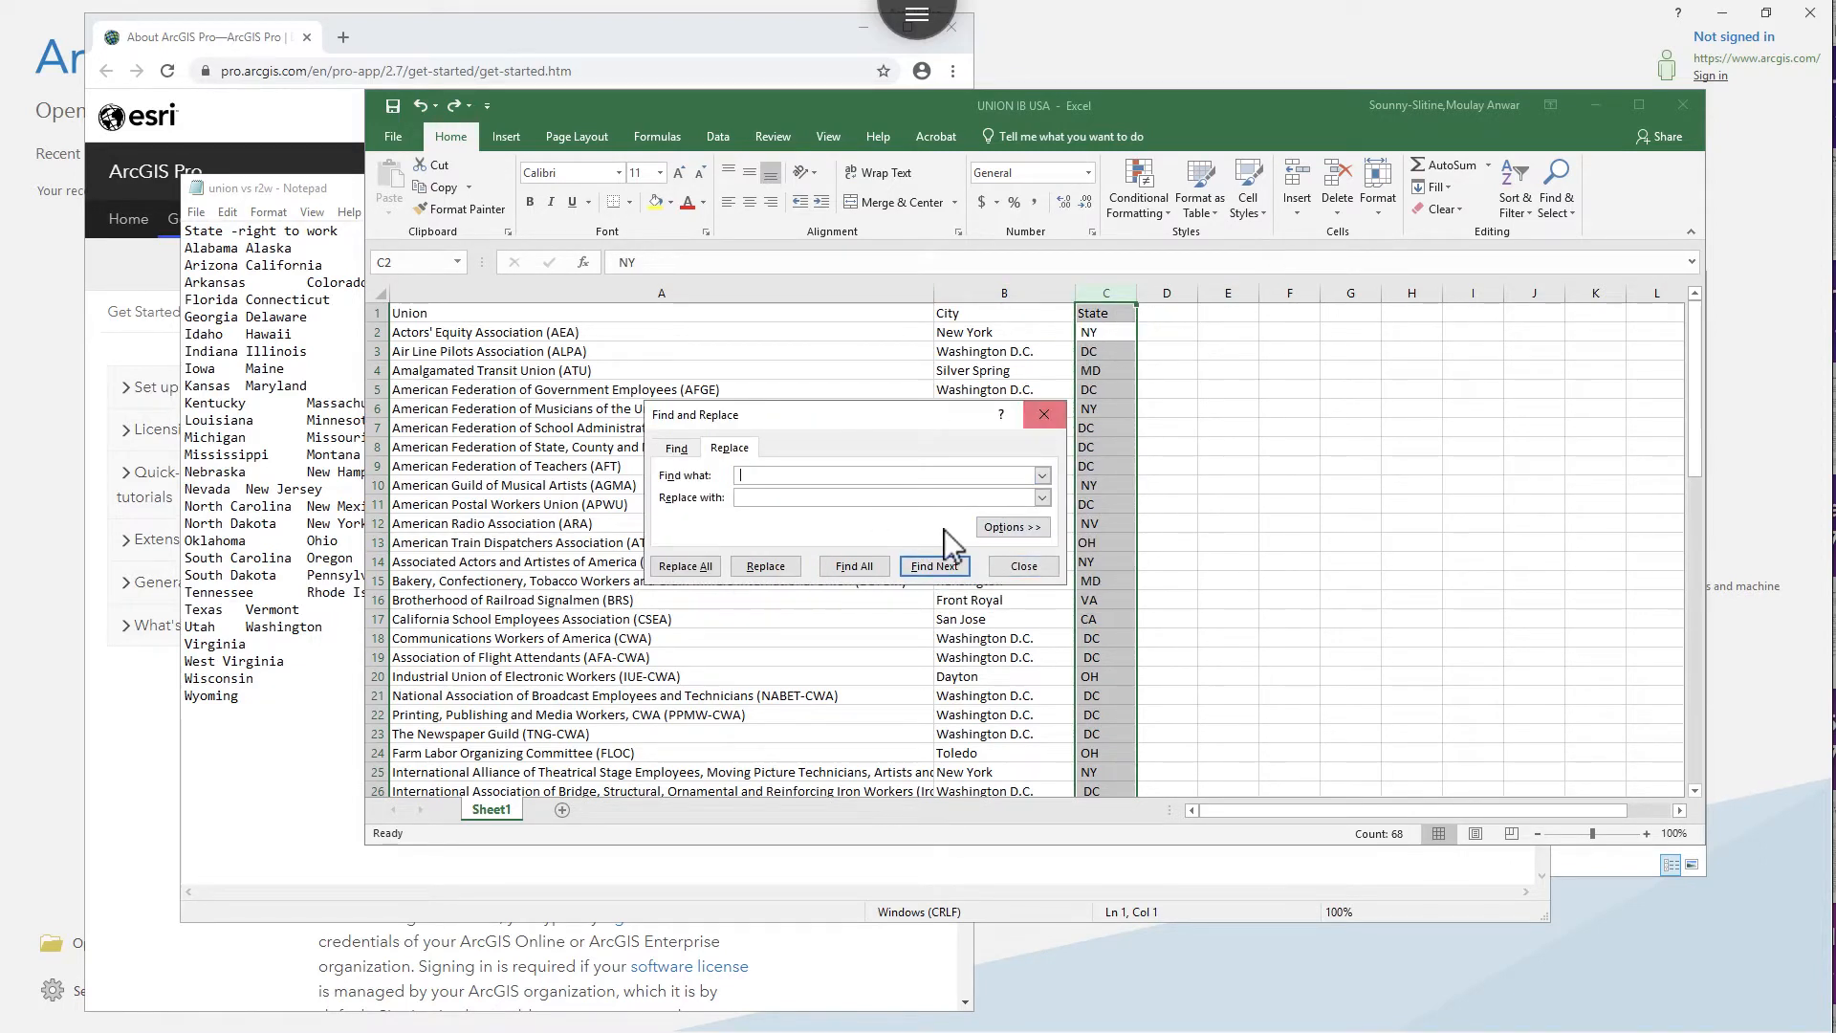
click(762, 570)
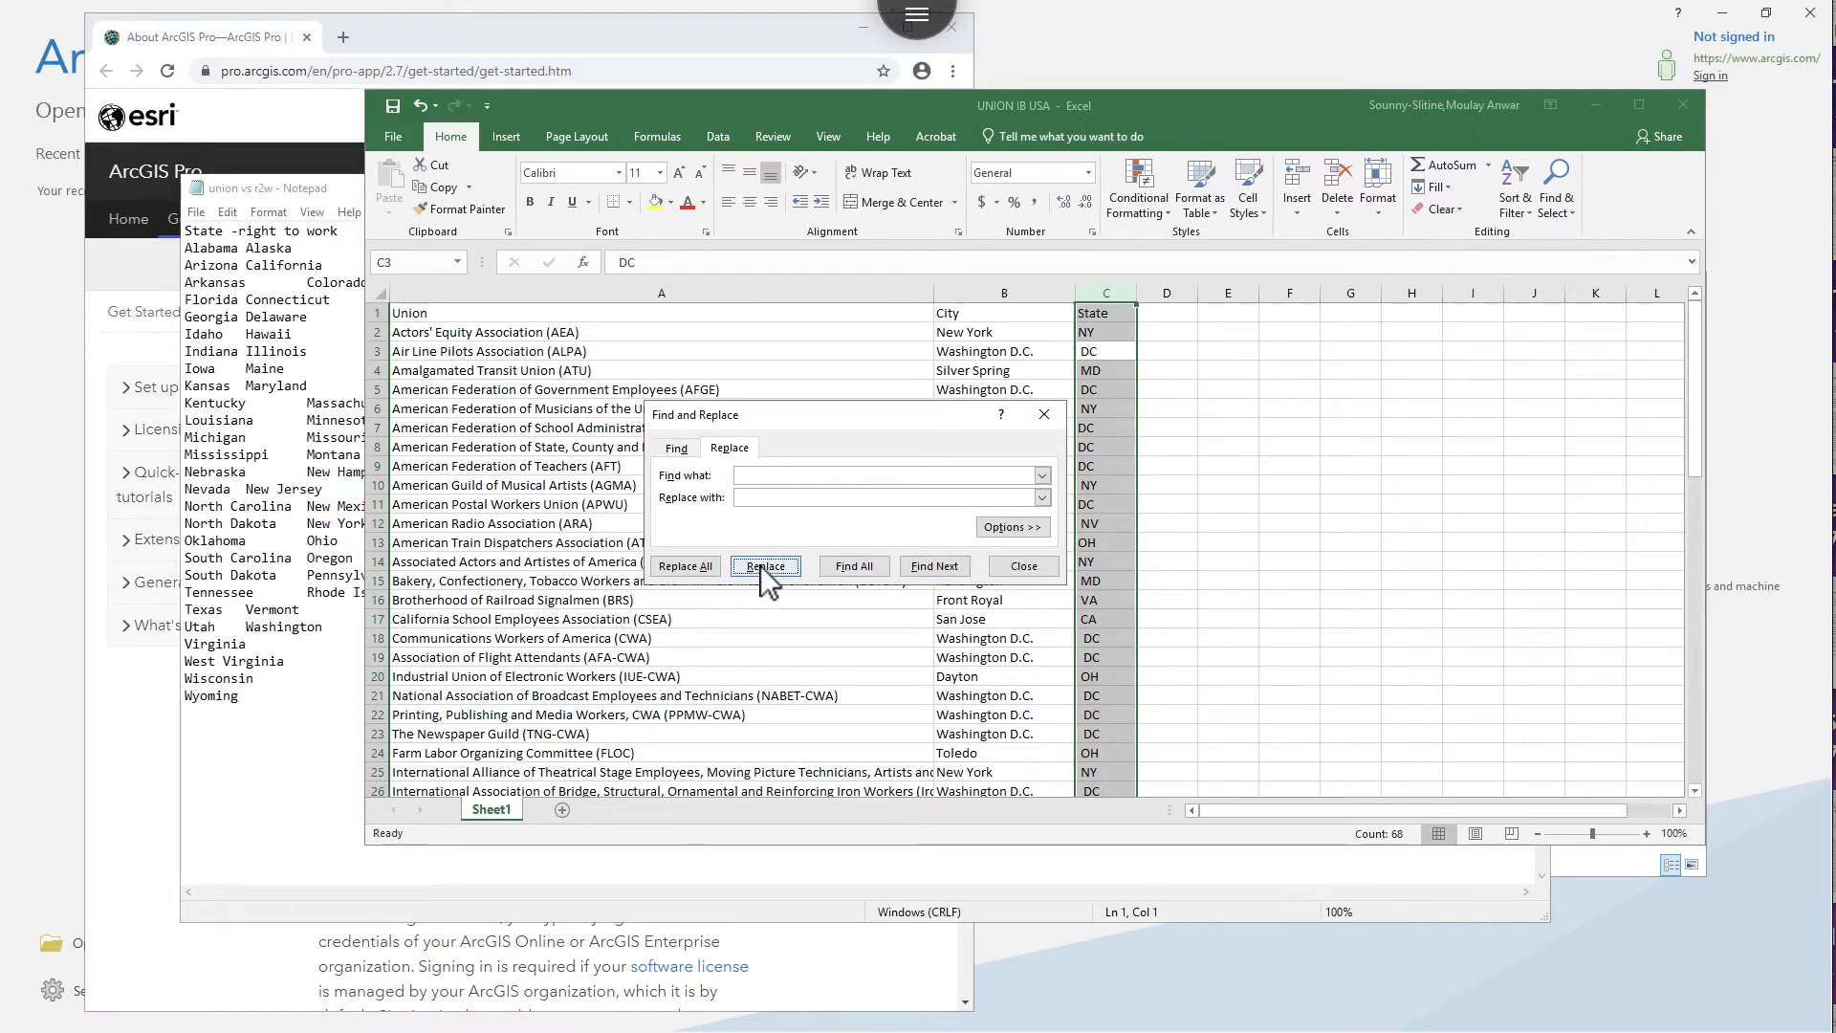
click(762, 565)
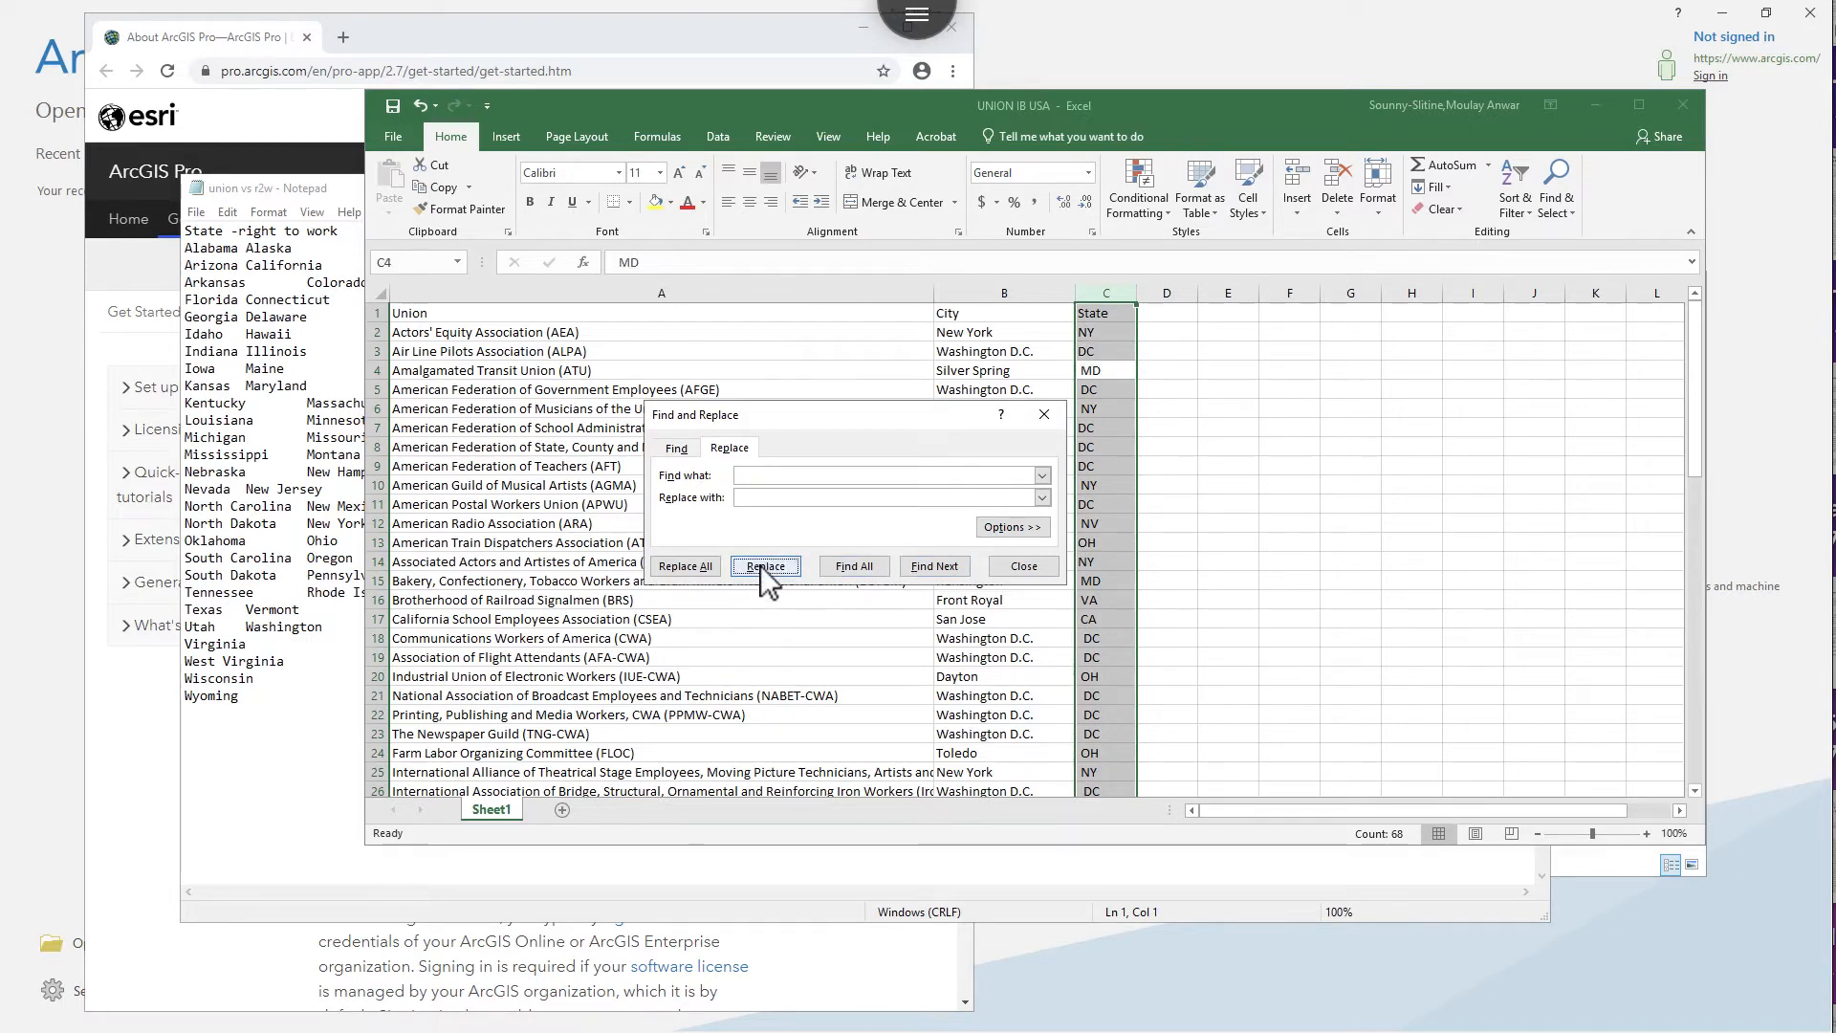
click(760, 565)
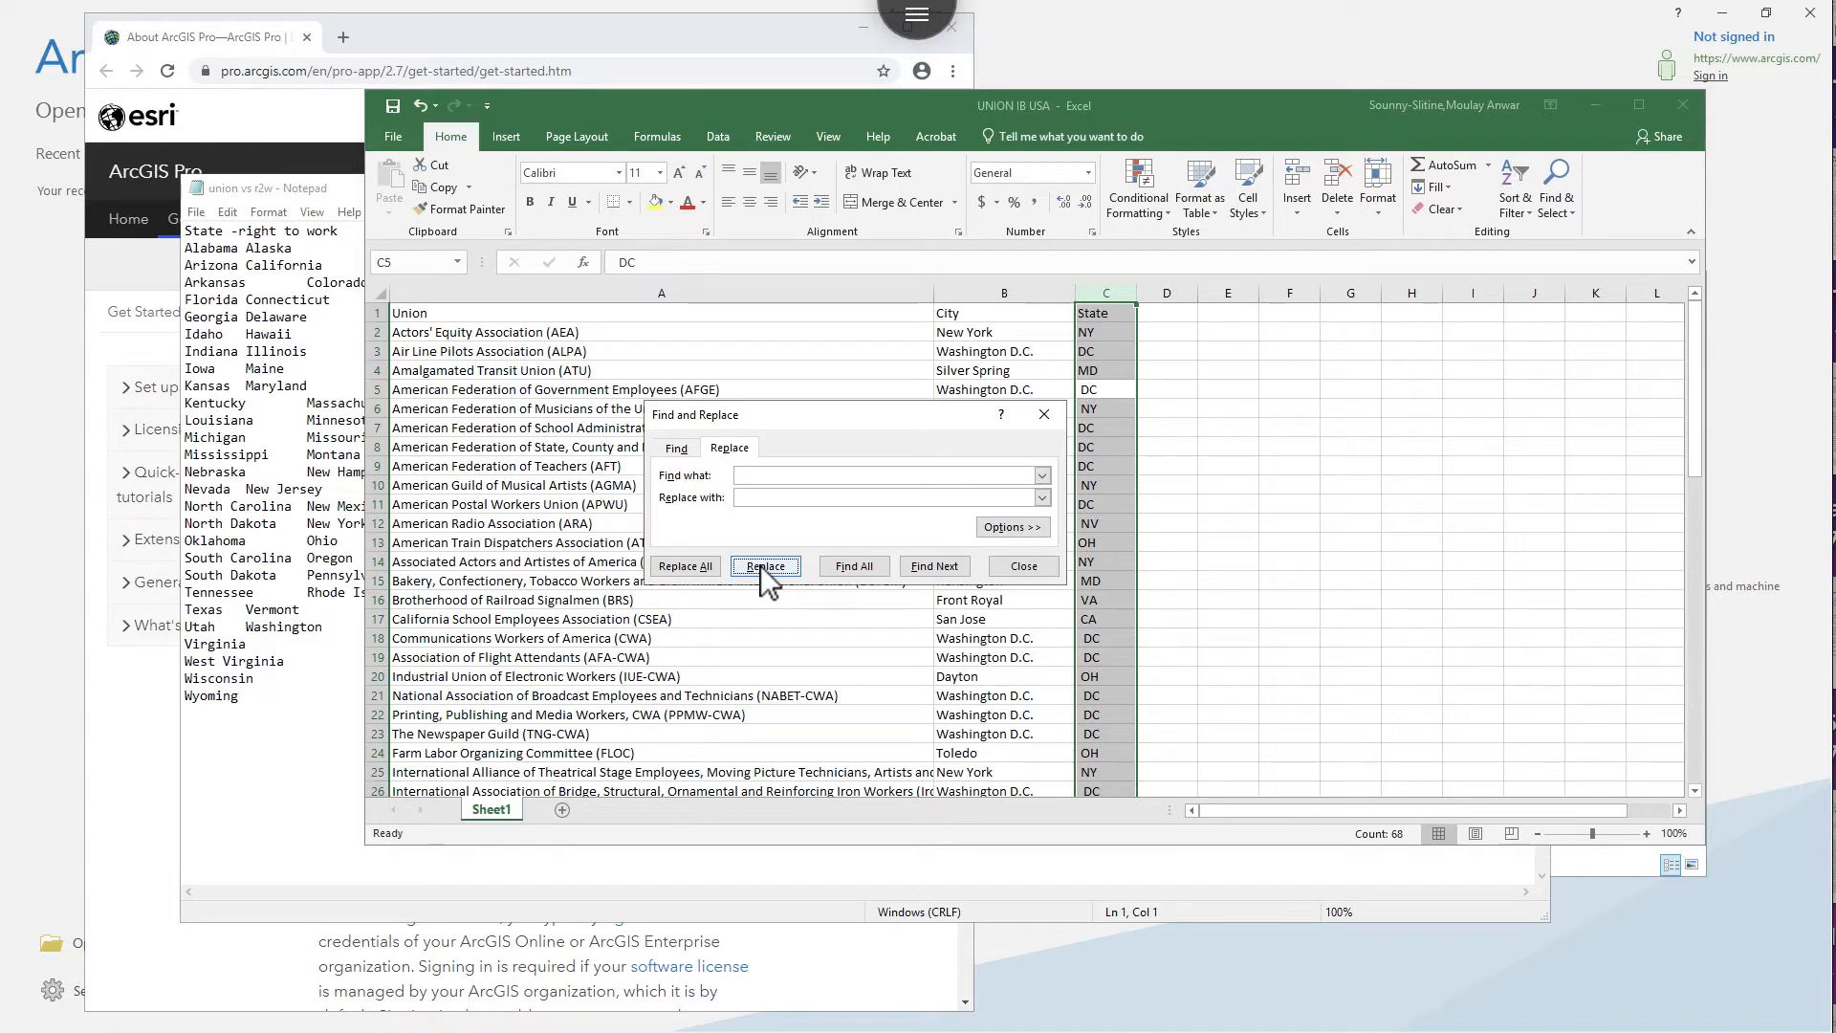
click(761, 565)
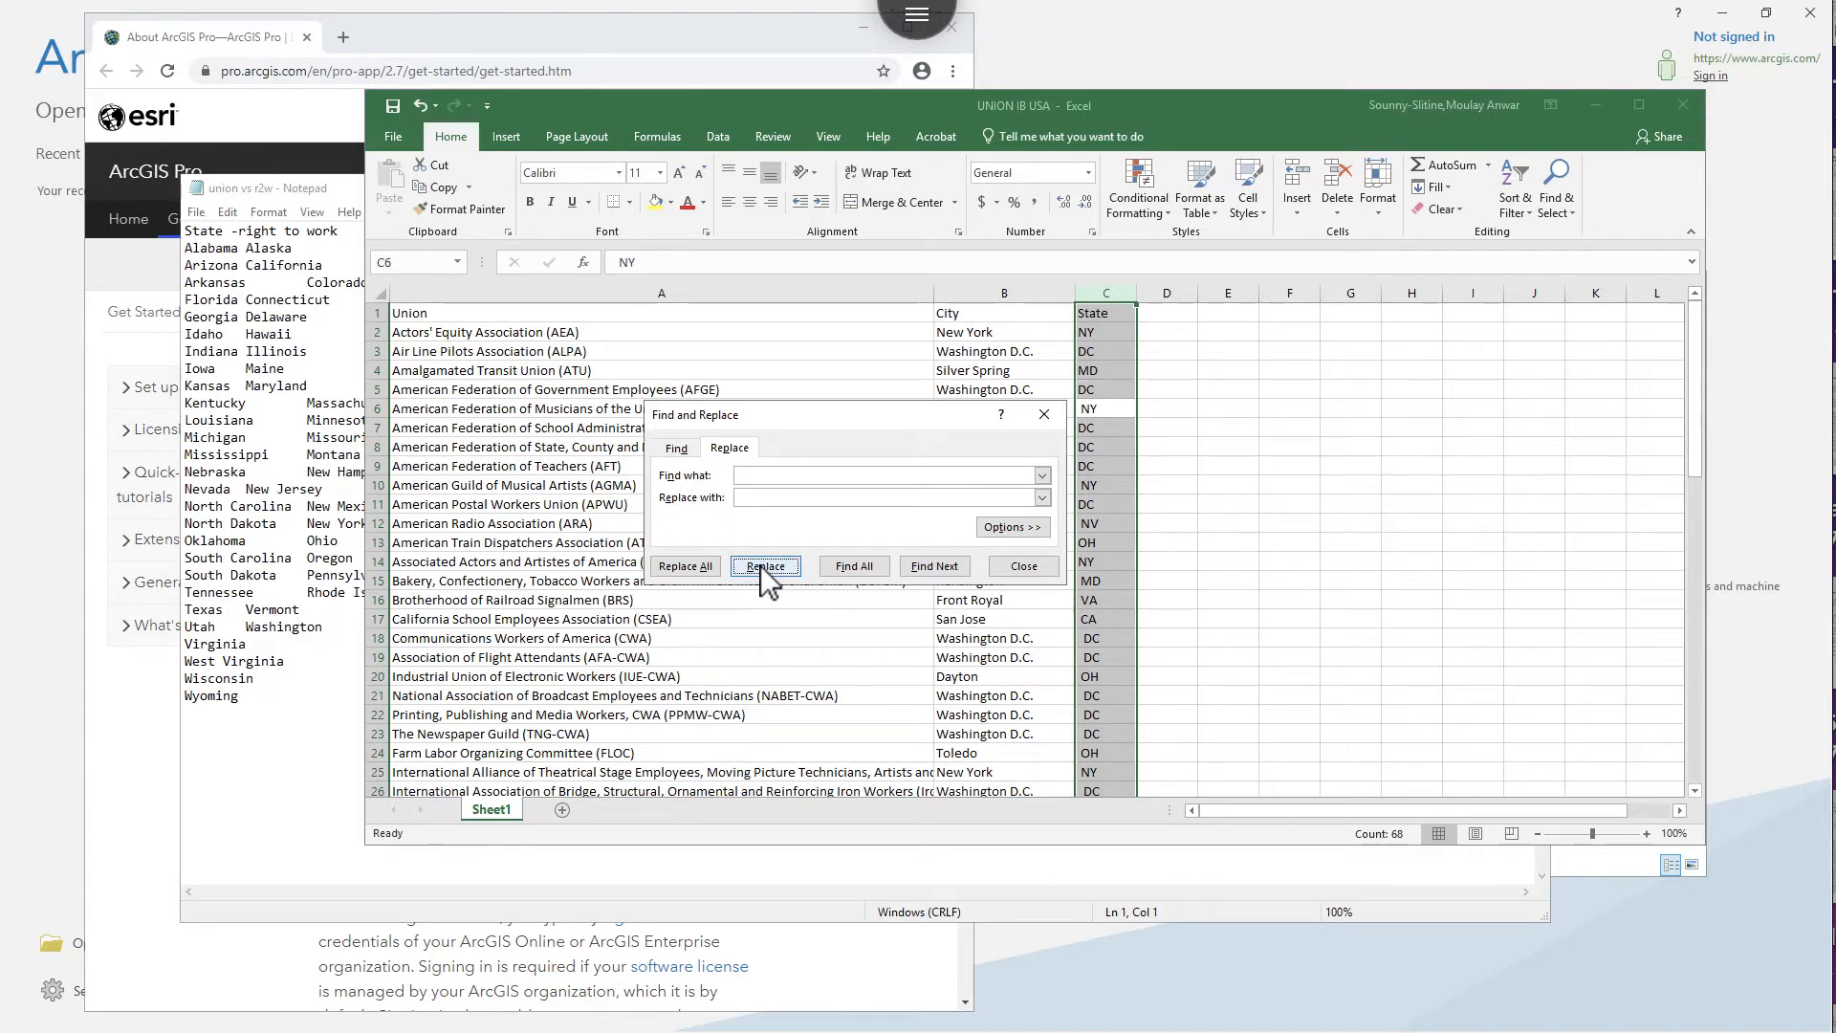
Replace all remaining spaces in the State column at once, close the dialog and check the entries to the last row
click(697, 565)
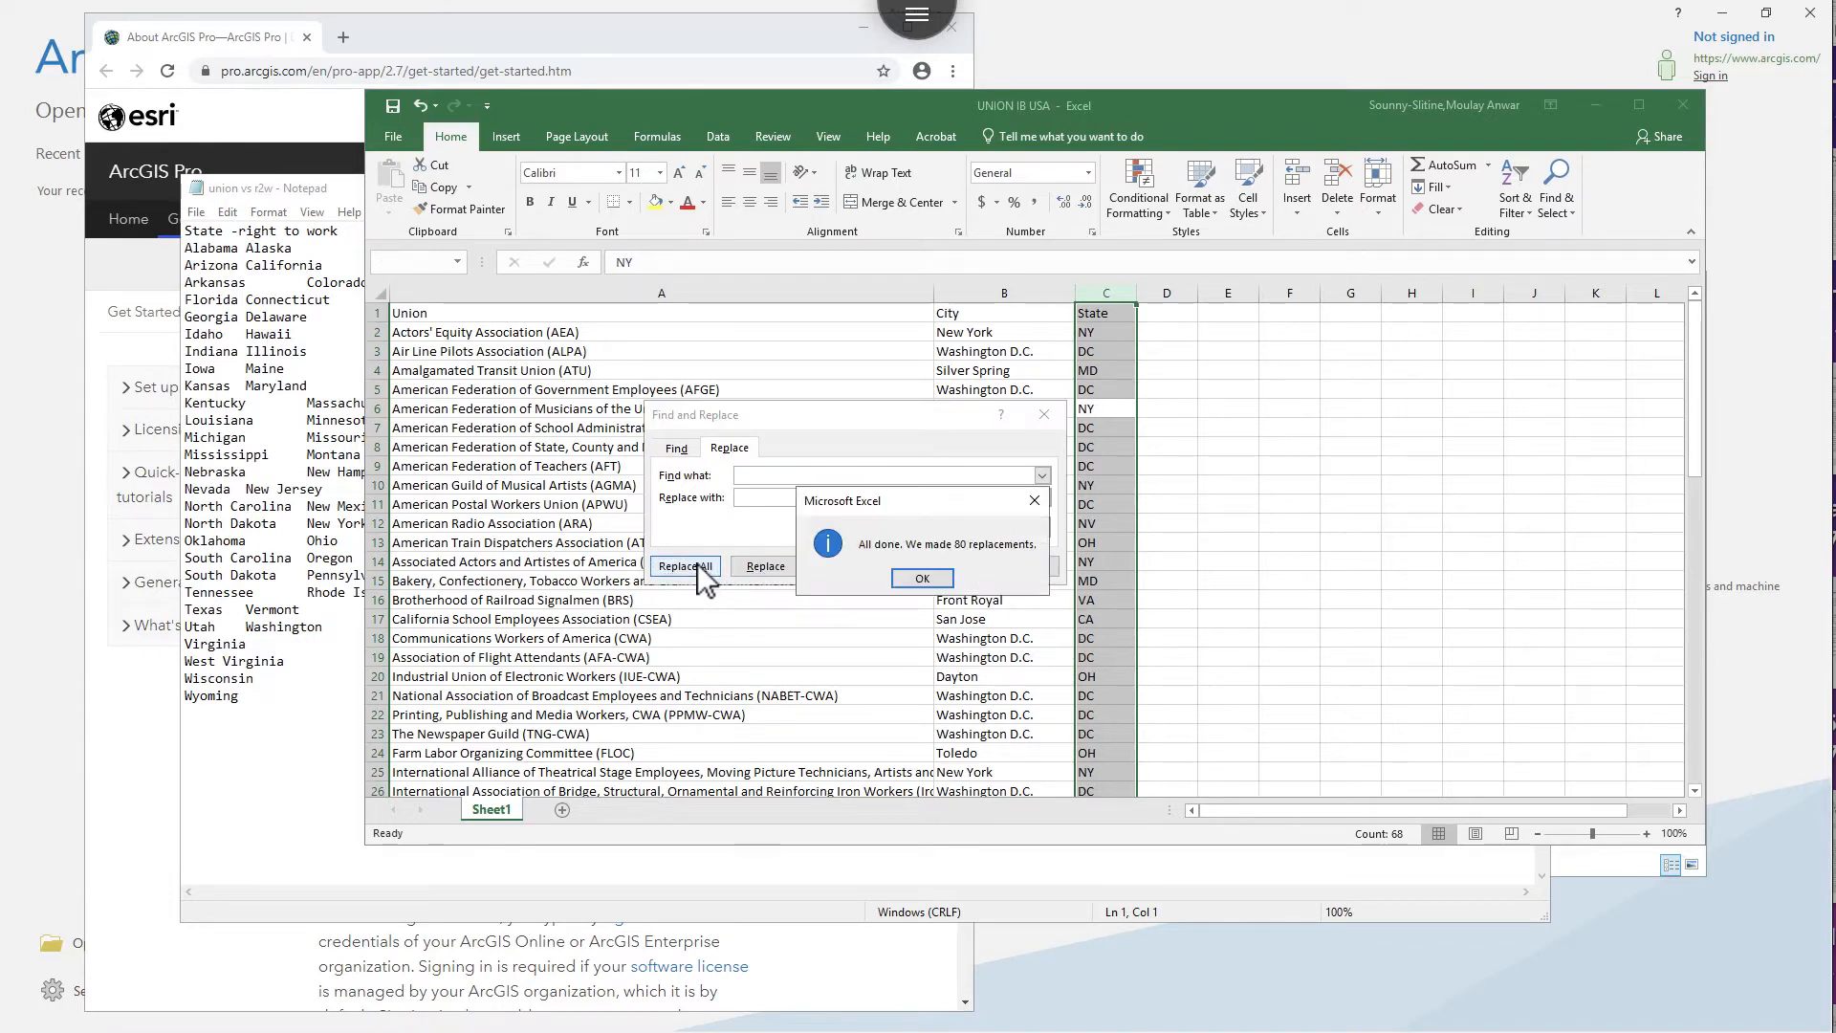
click(935, 581)
click(1044, 414)
click(1119, 446)
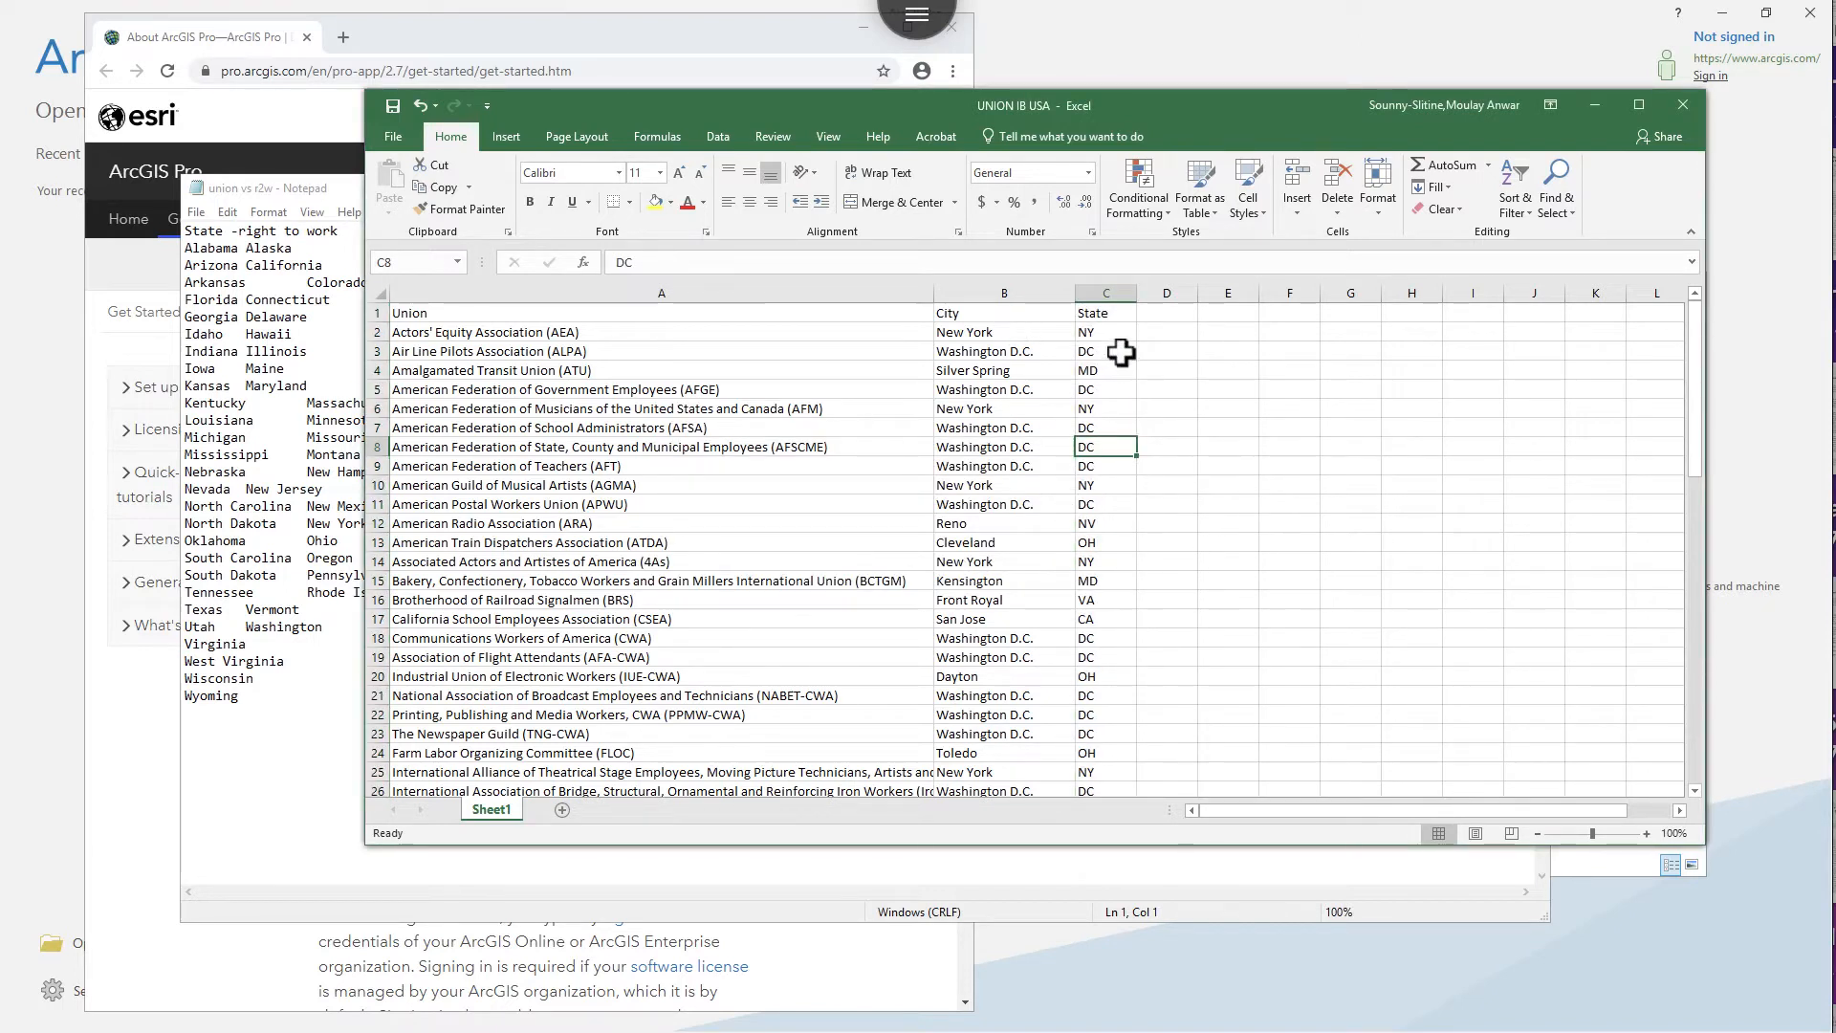
click(1696, 626)
click(1700, 694)
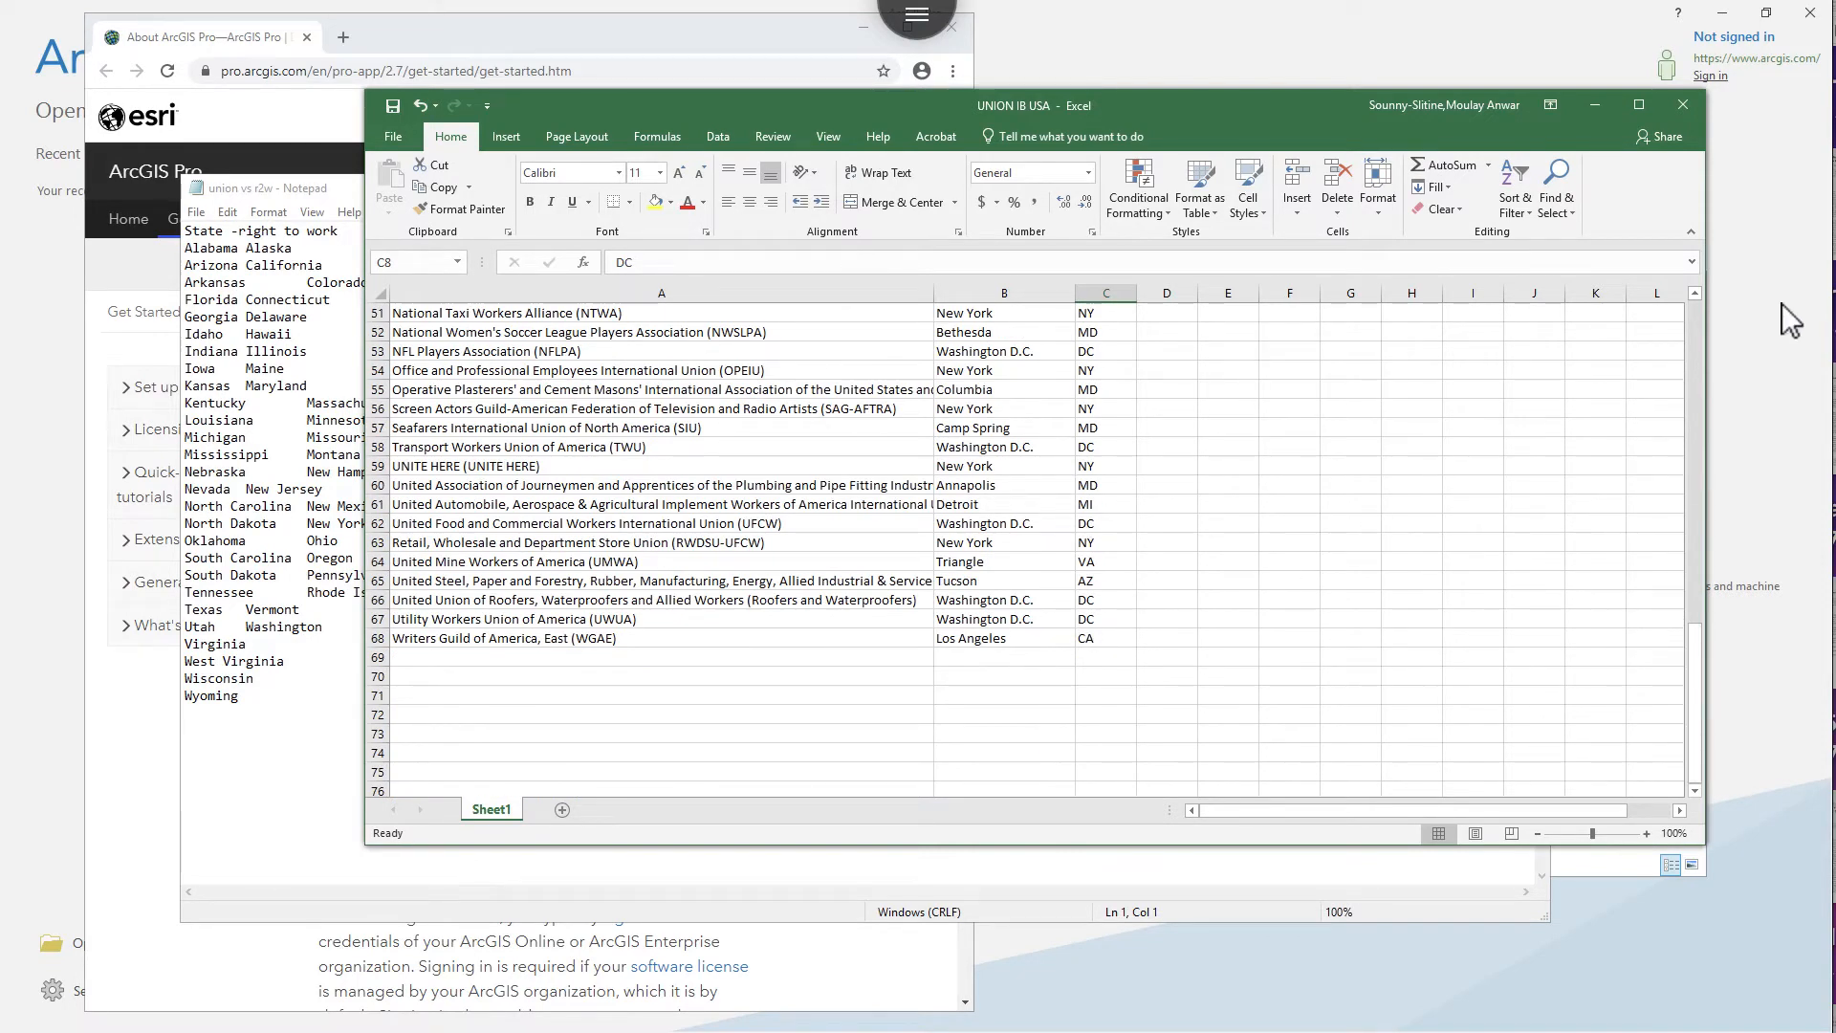
click(1694, 325)
click(1694, 325)
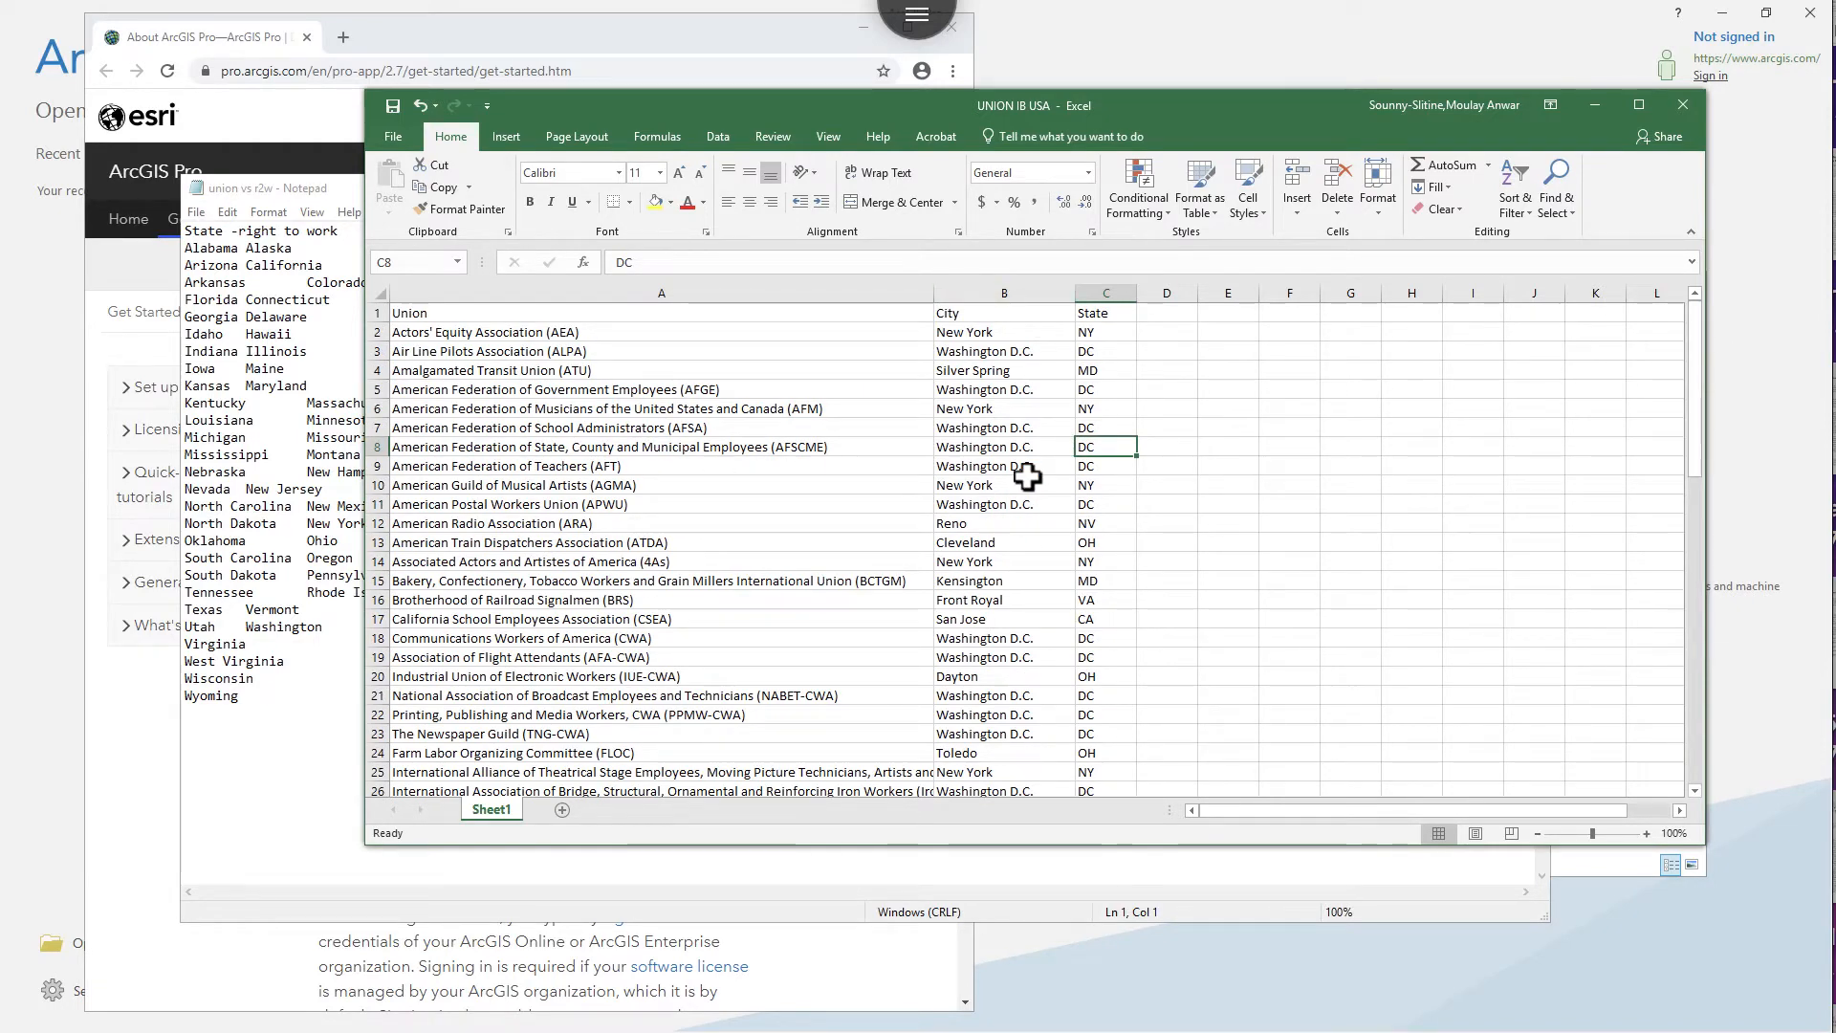
Start saving a copy of the workbook in the current Unions folder with CSV (MS-DOS) as the file type
click(393, 140)
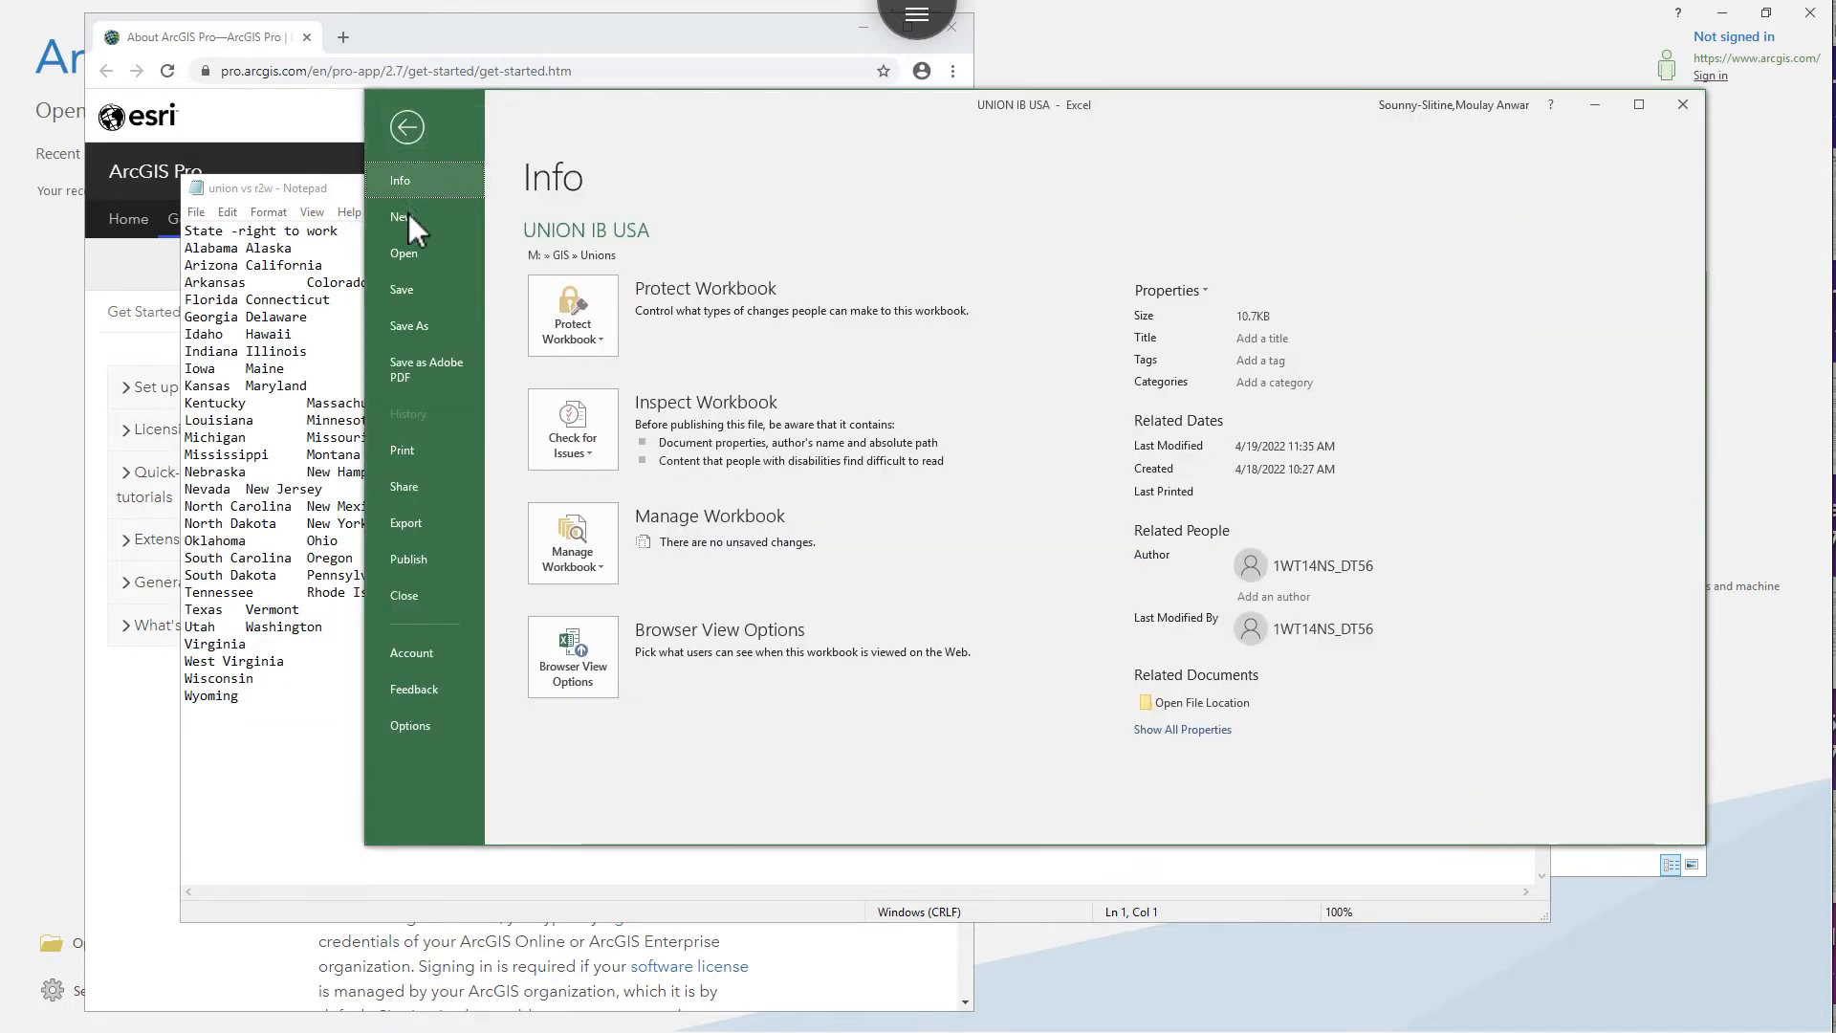
click(415, 318)
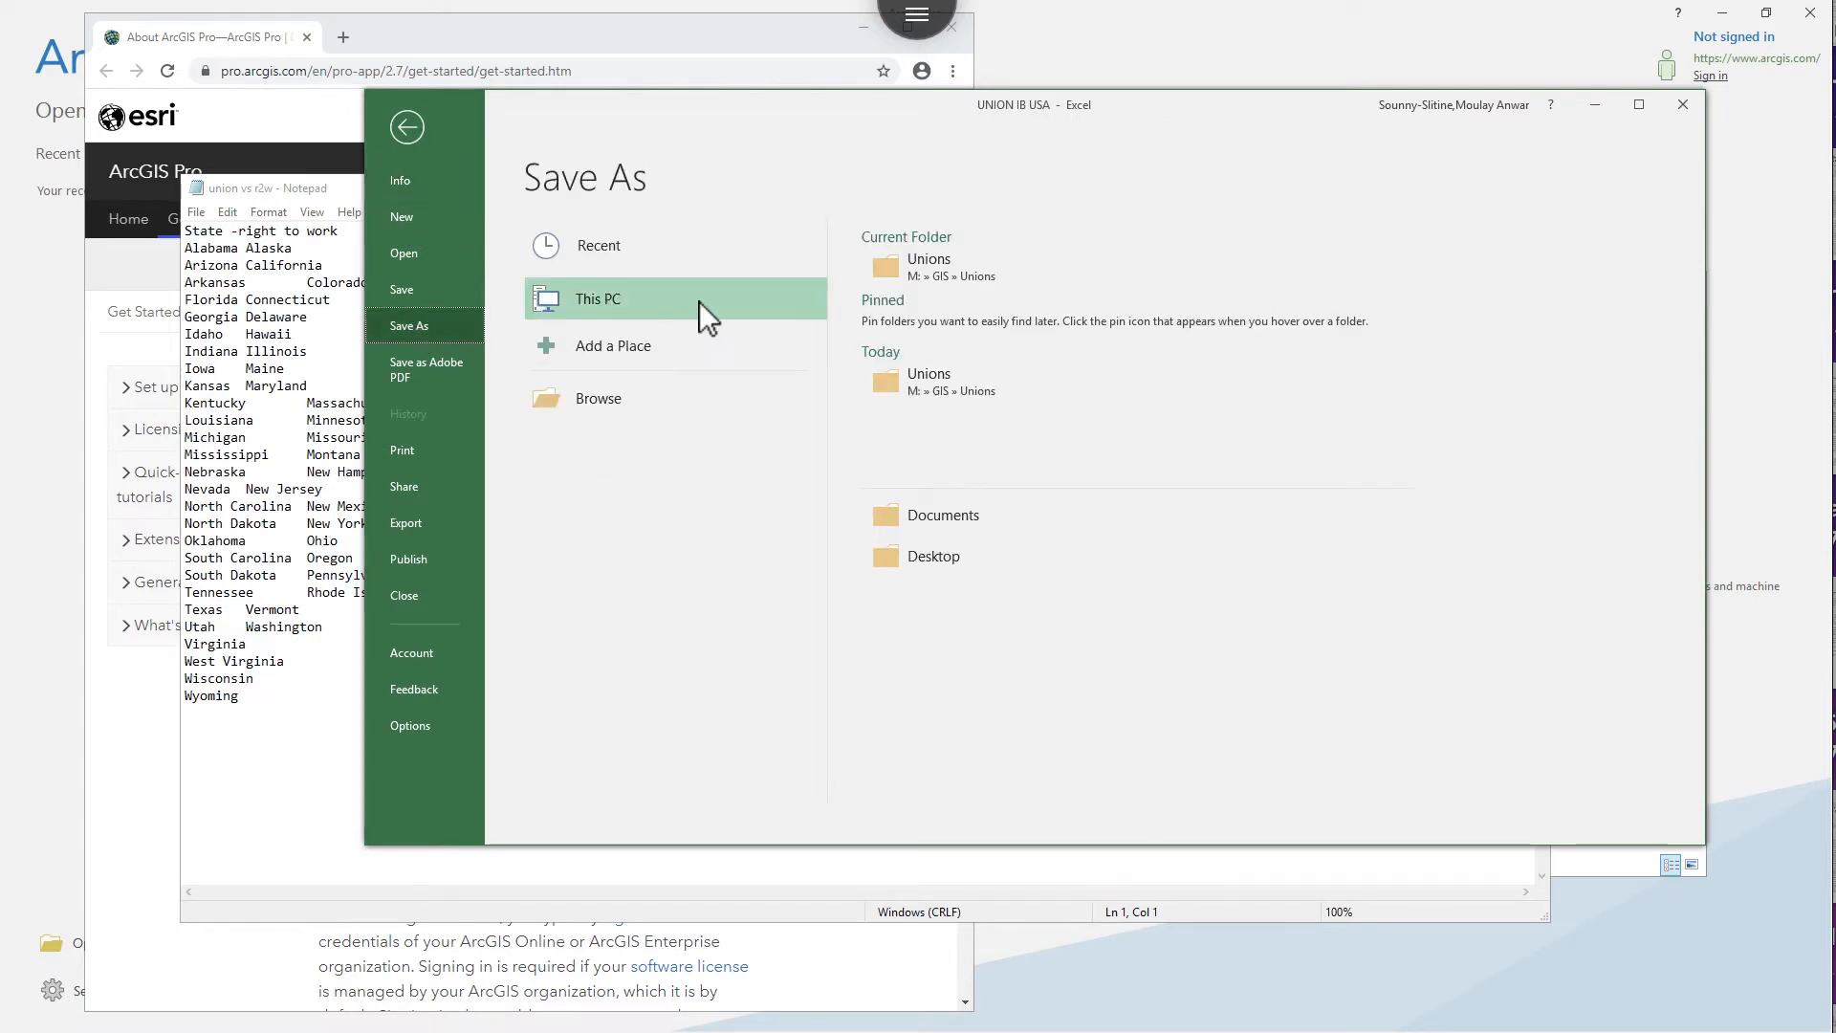
click(938, 268)
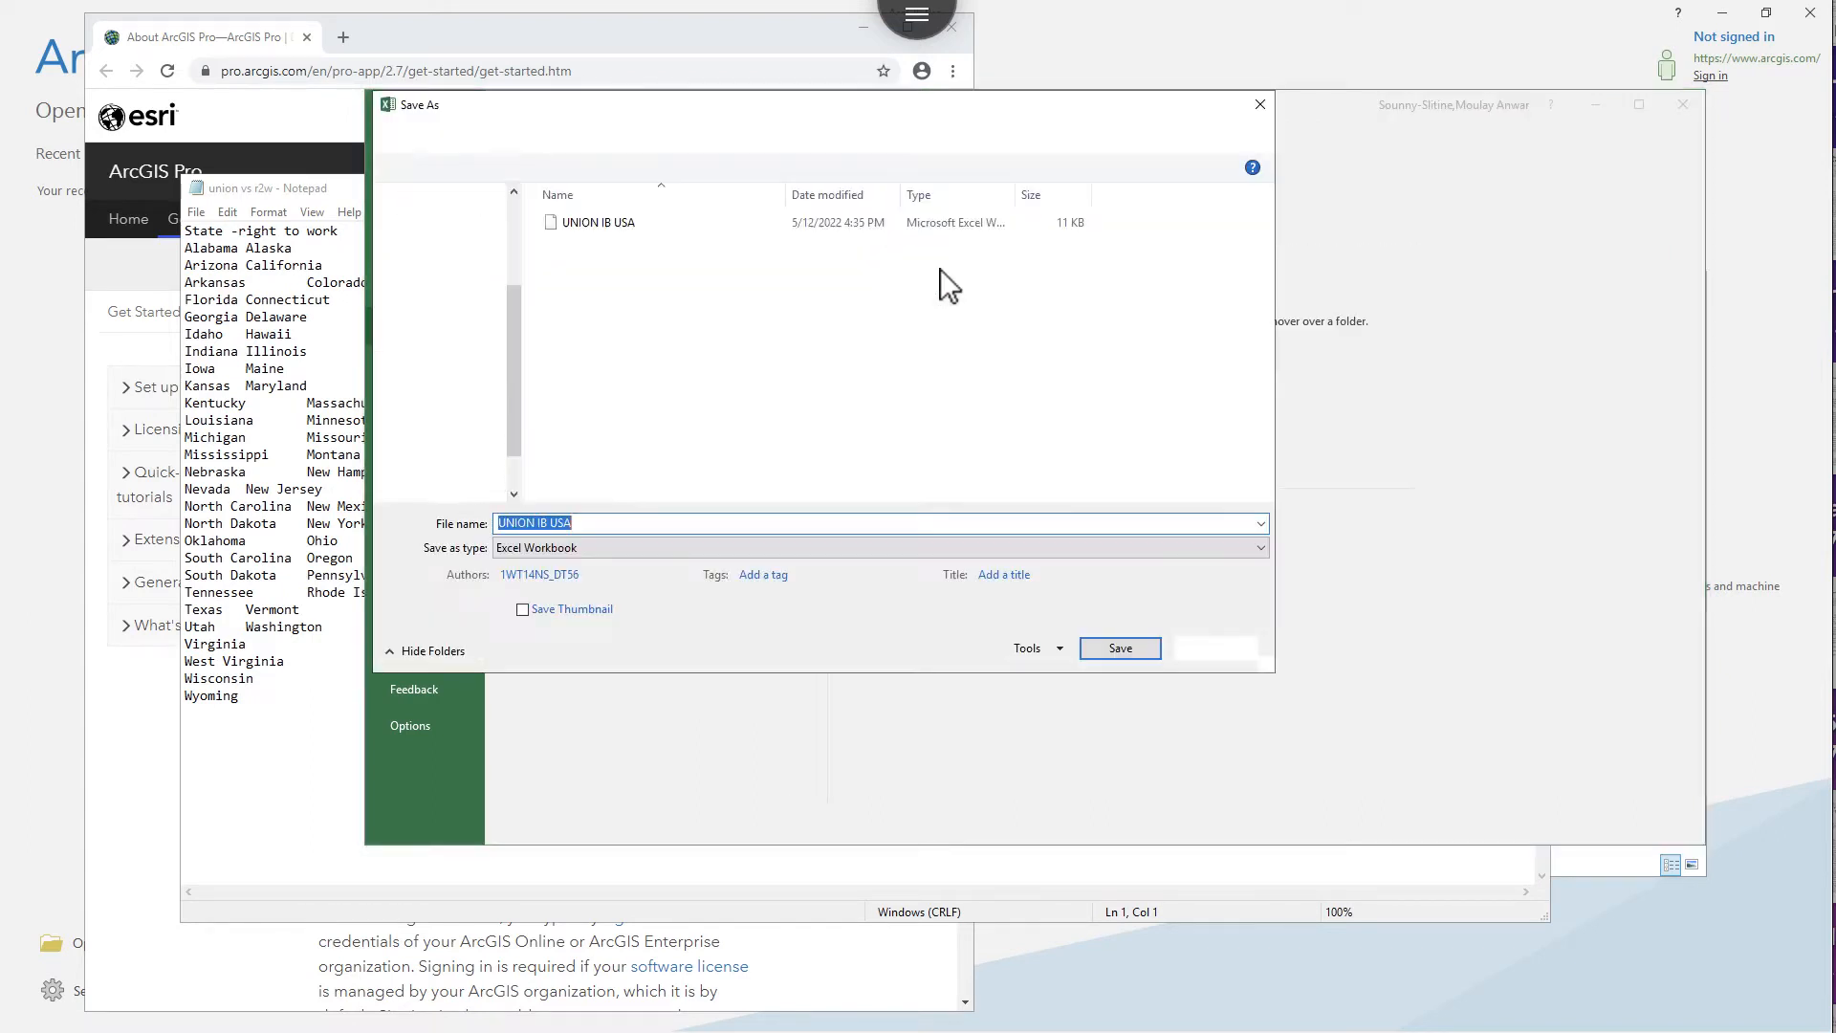
click(576, 548)
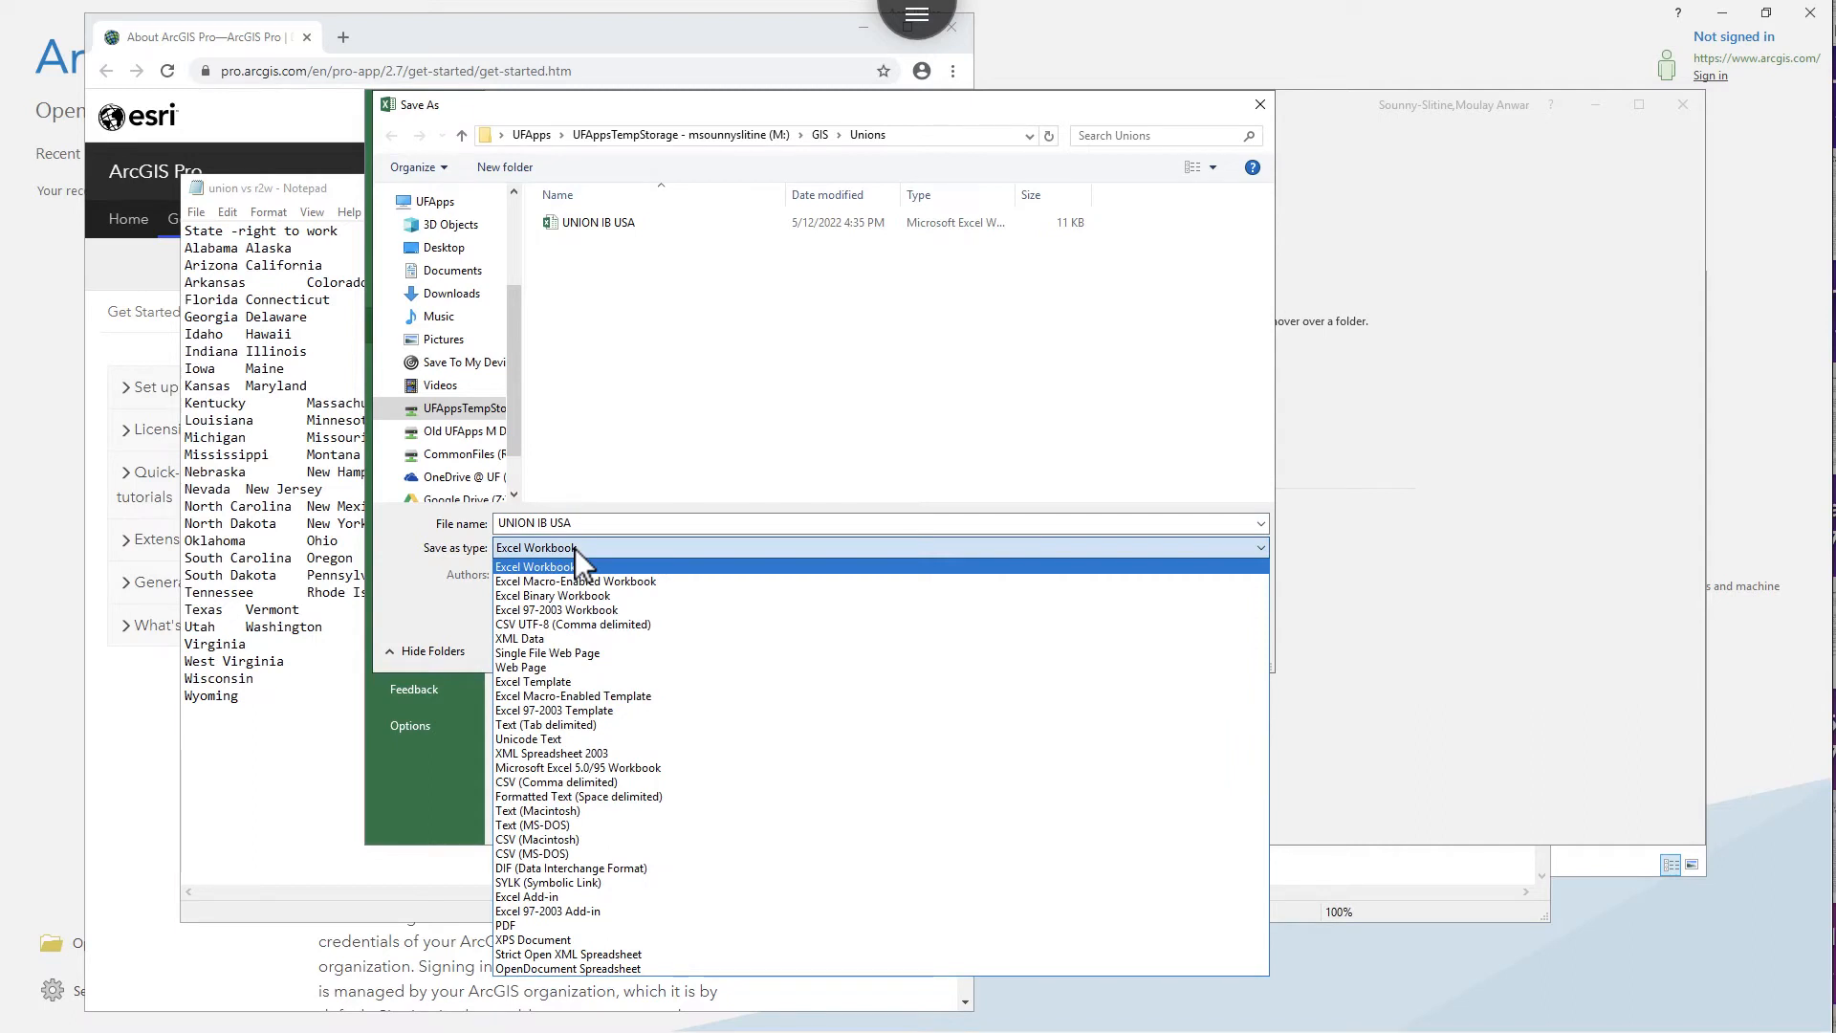
click(570, 851)
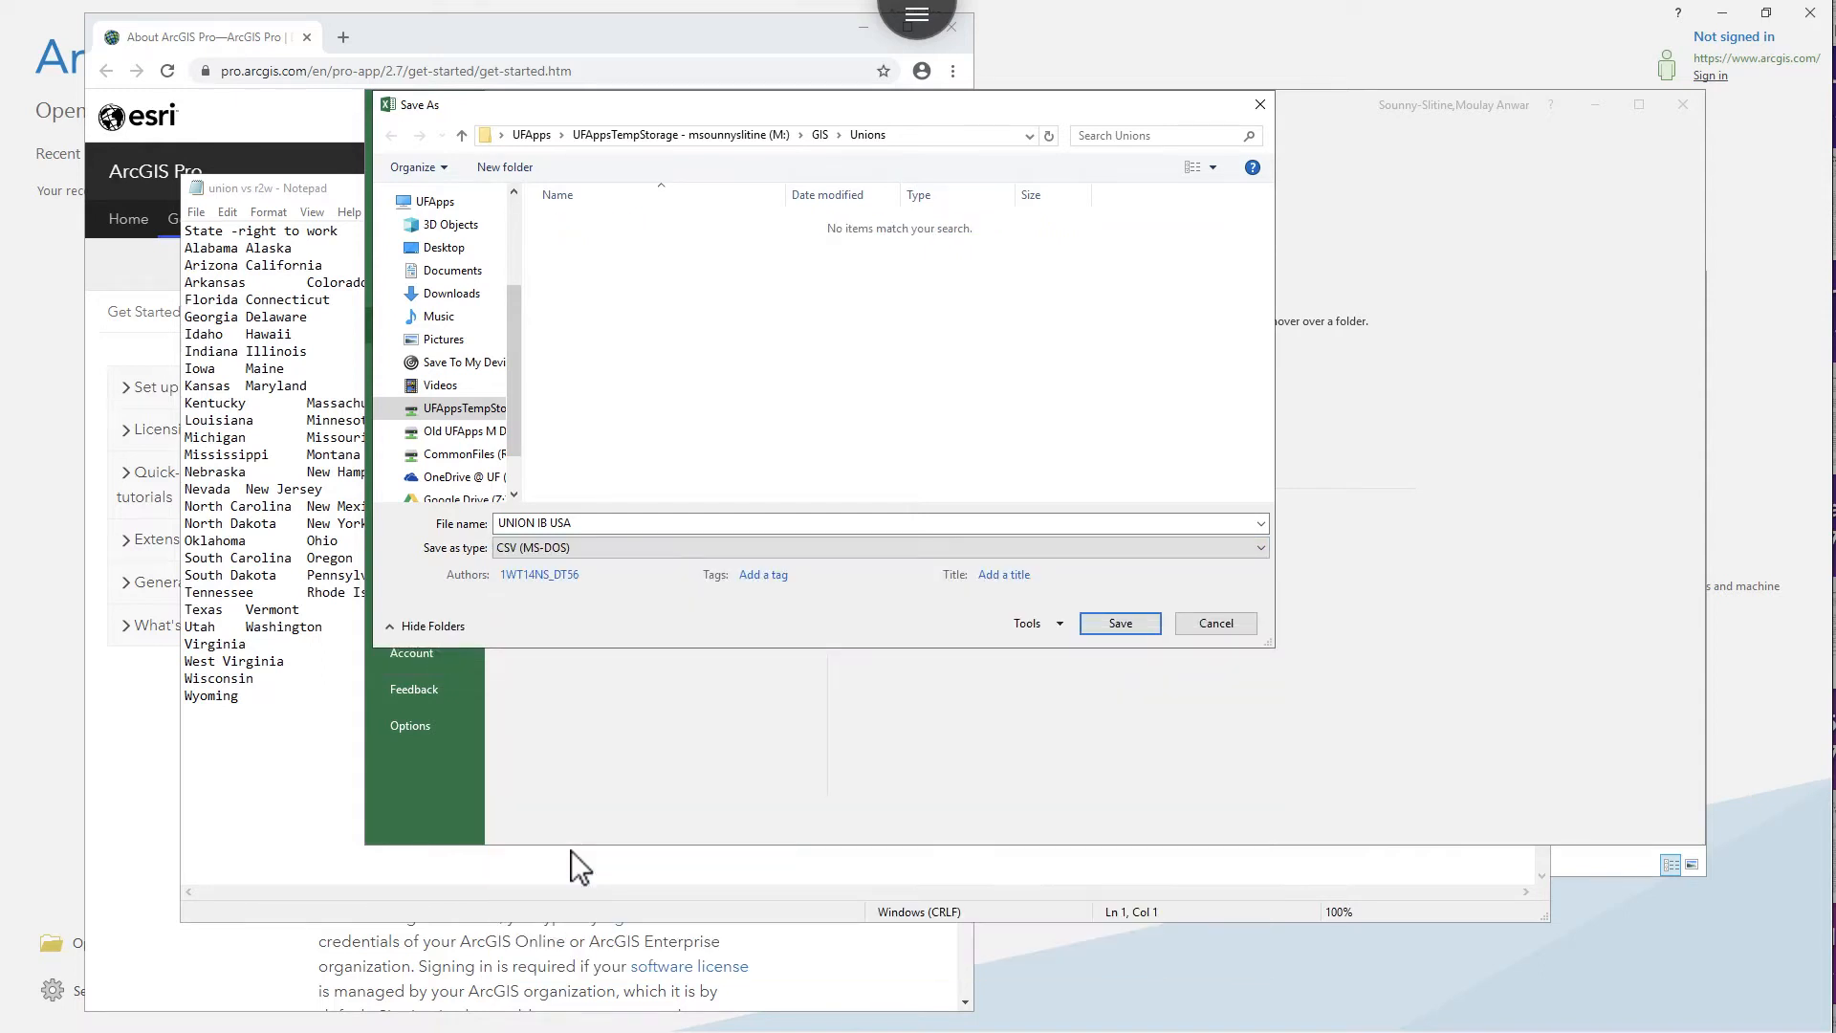
Name the CSV copy UNION_citylocation and save it
click(542, 524)
click(542, 524)
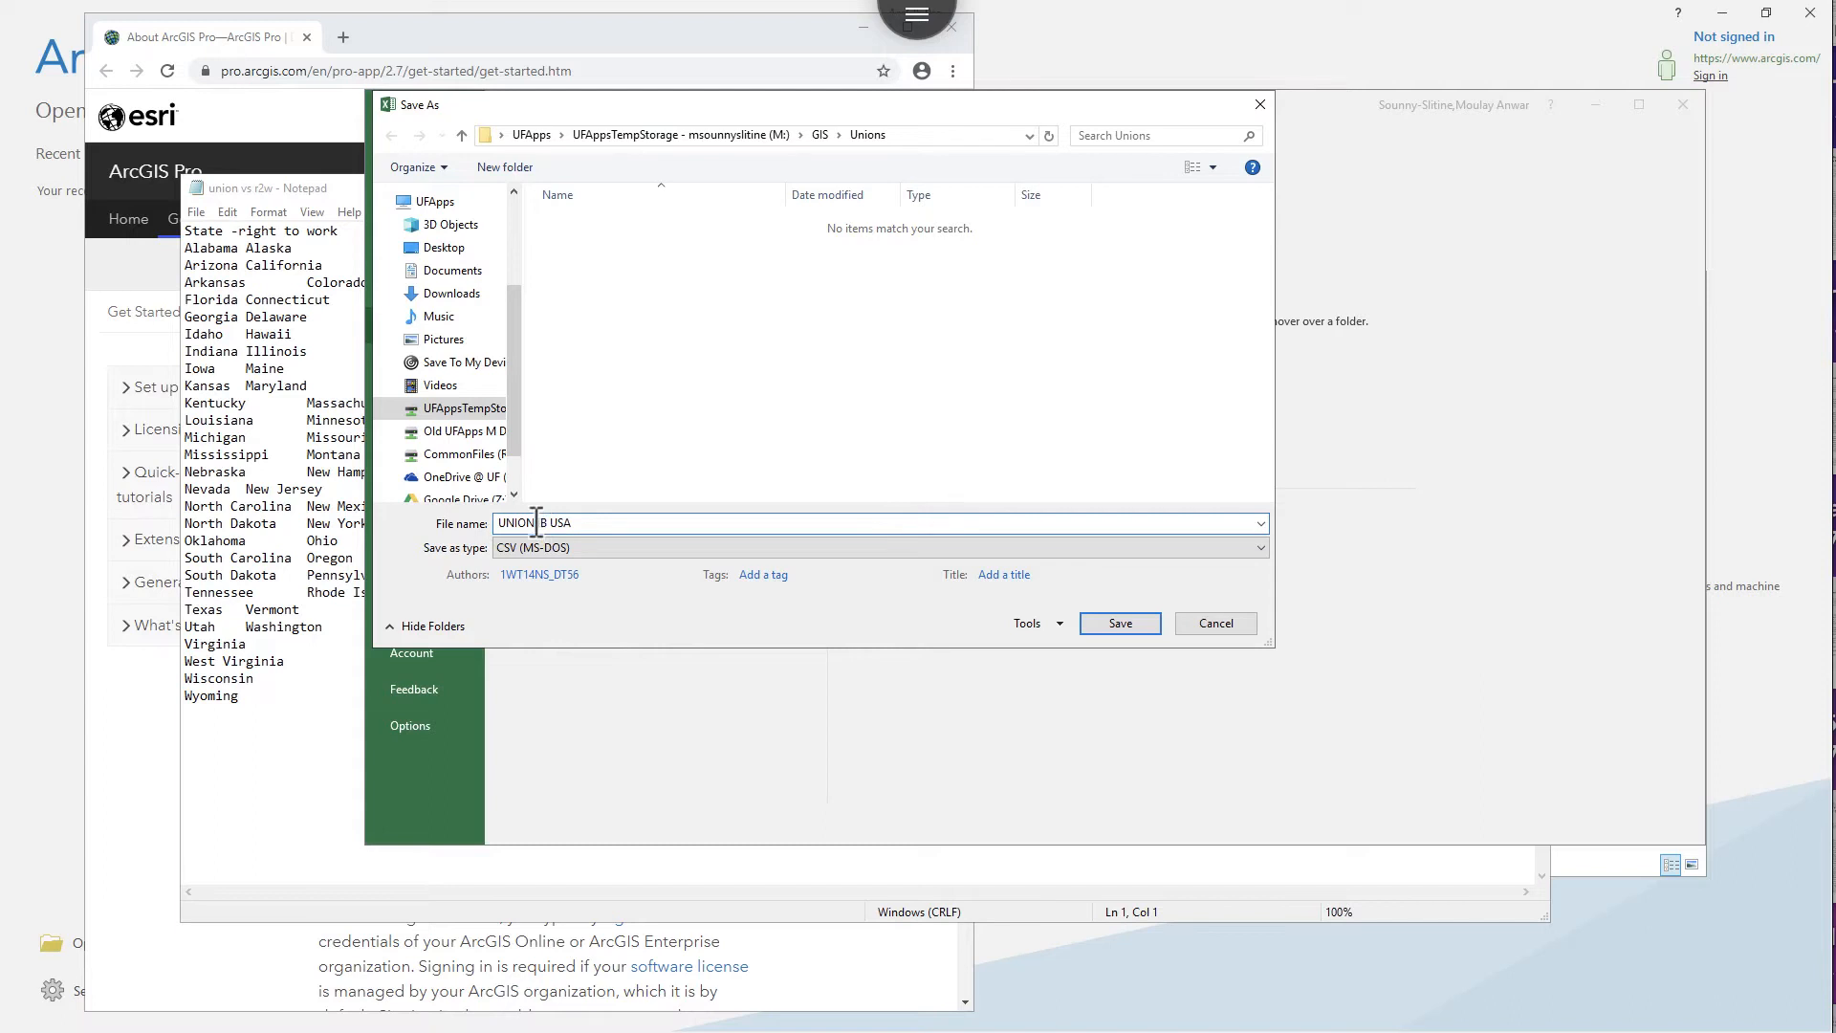
drag(537, 524, 778, 532)
key(BackSpace)
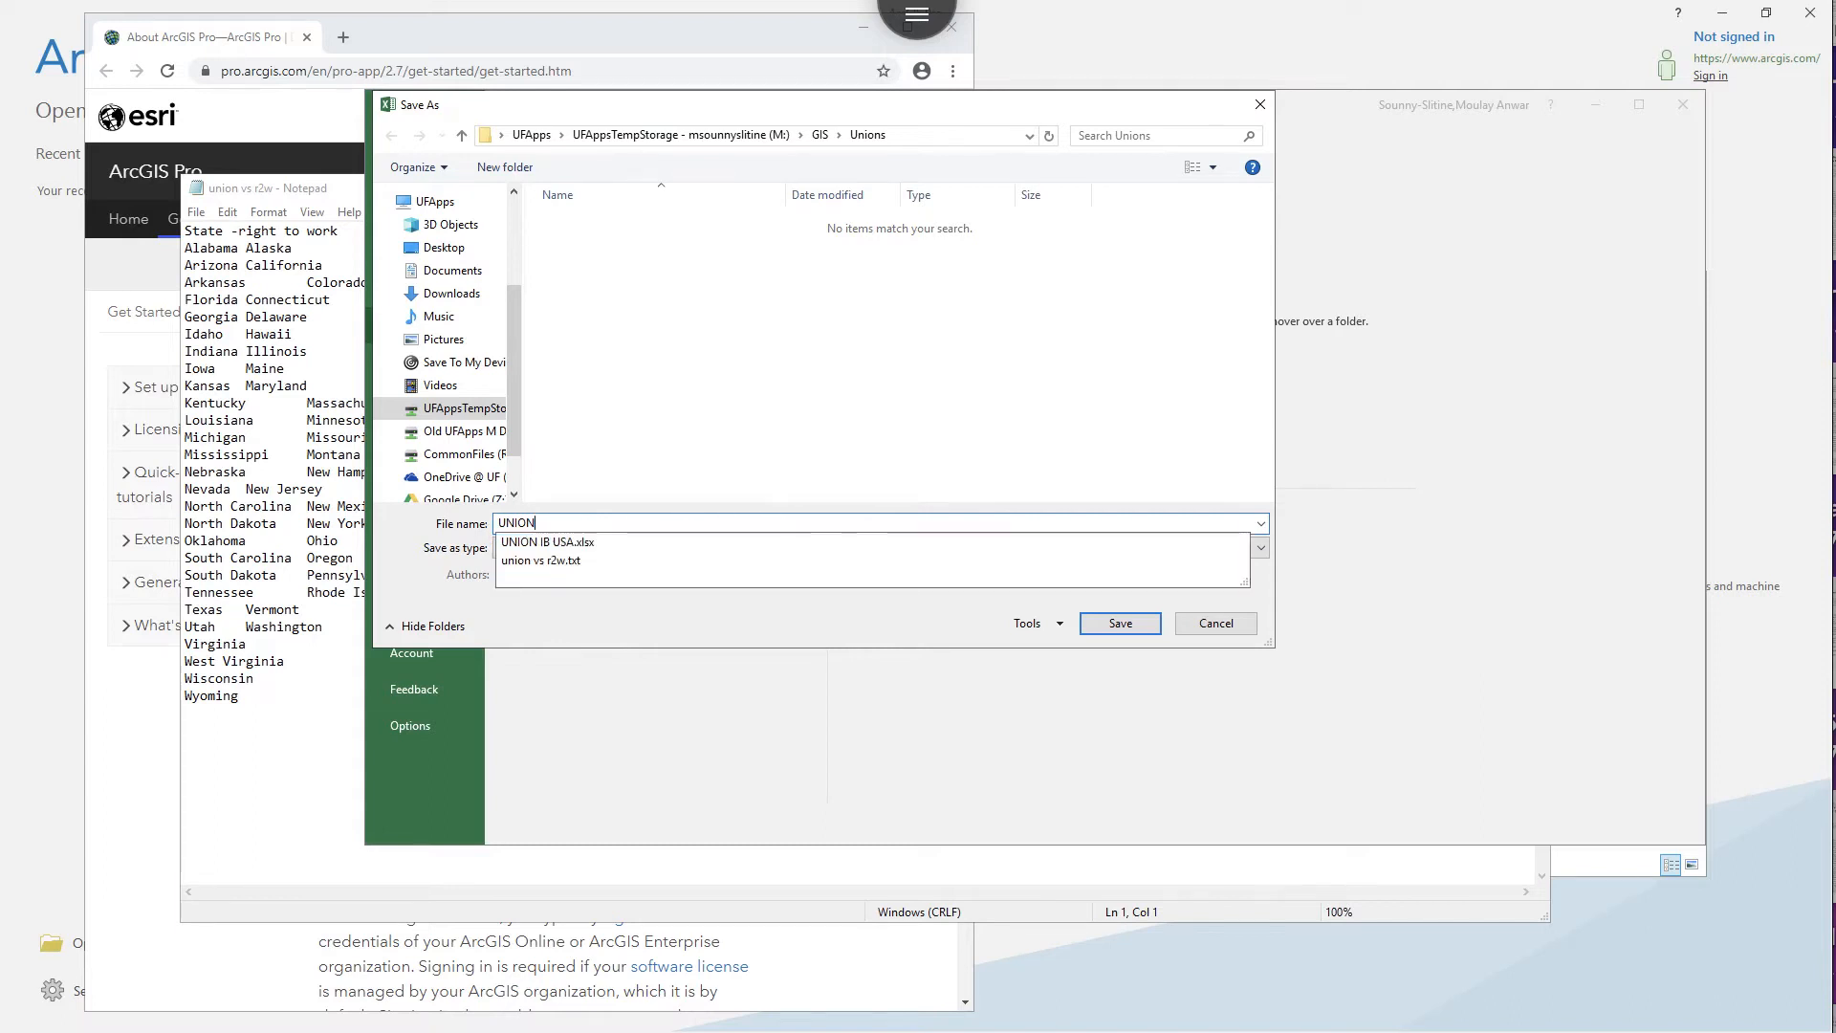
text(_)
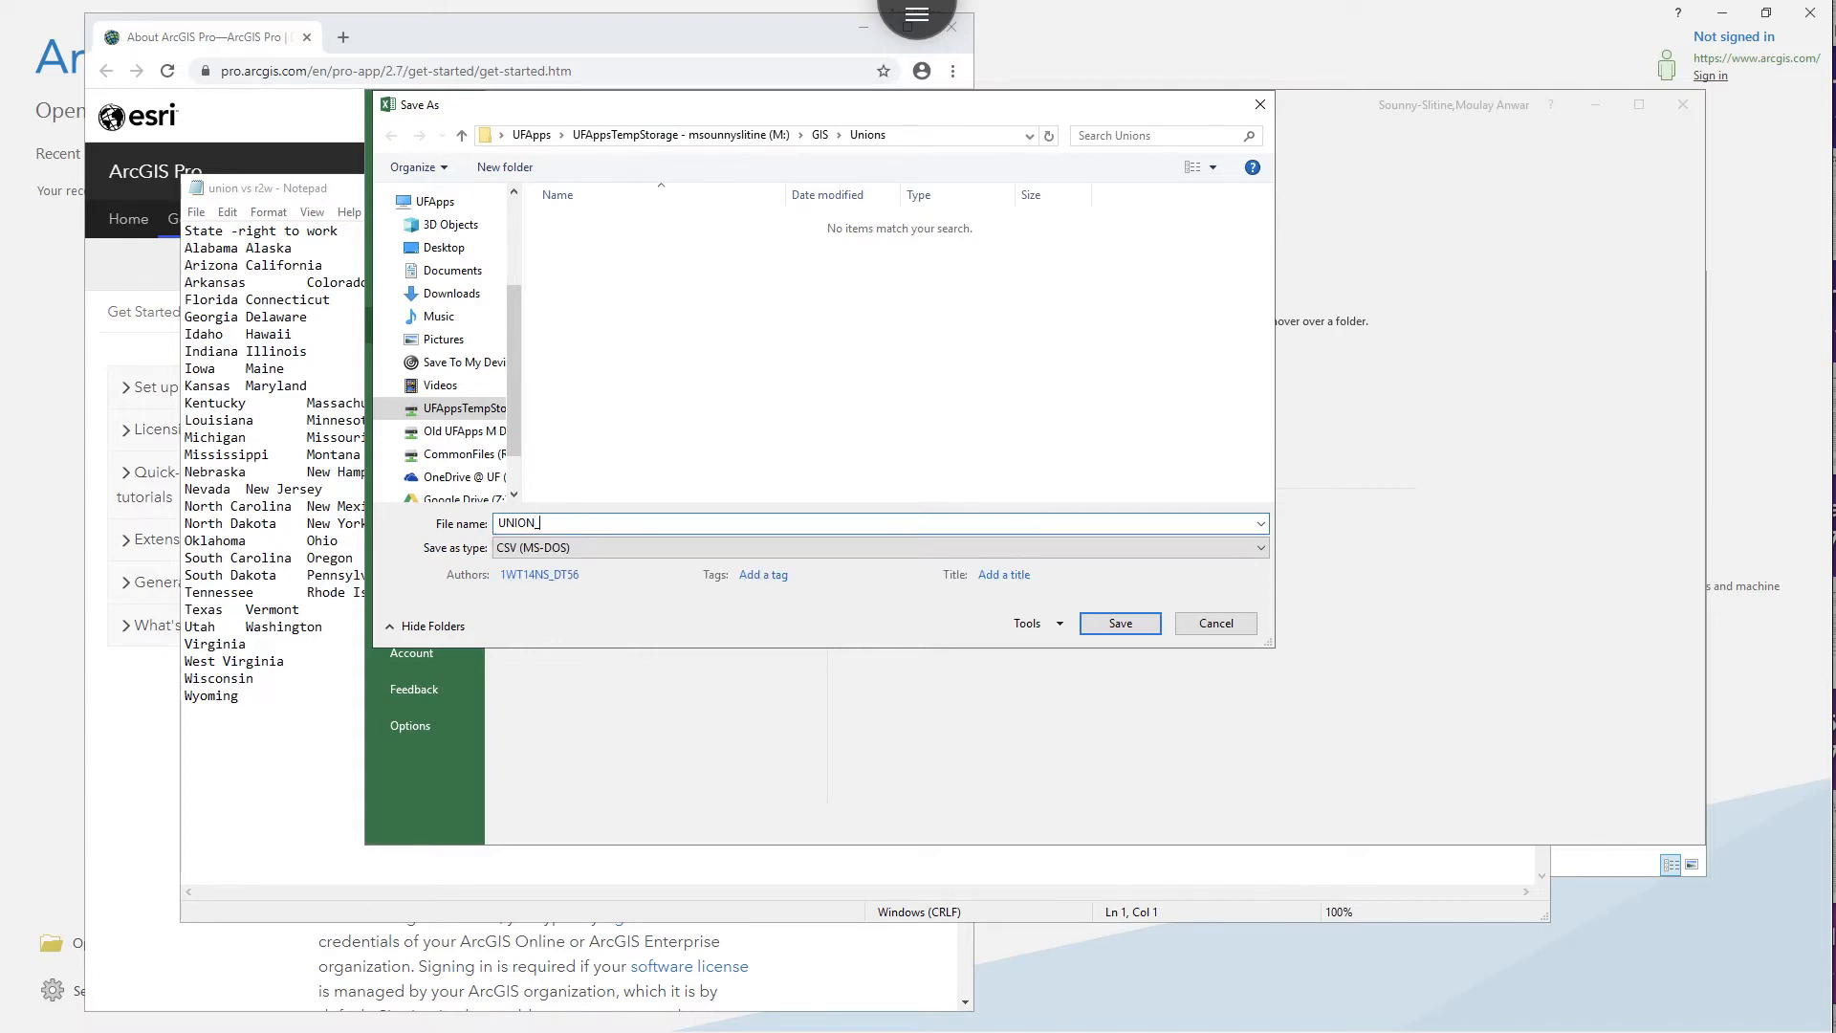
text(citylocation)
click(1133, 623)
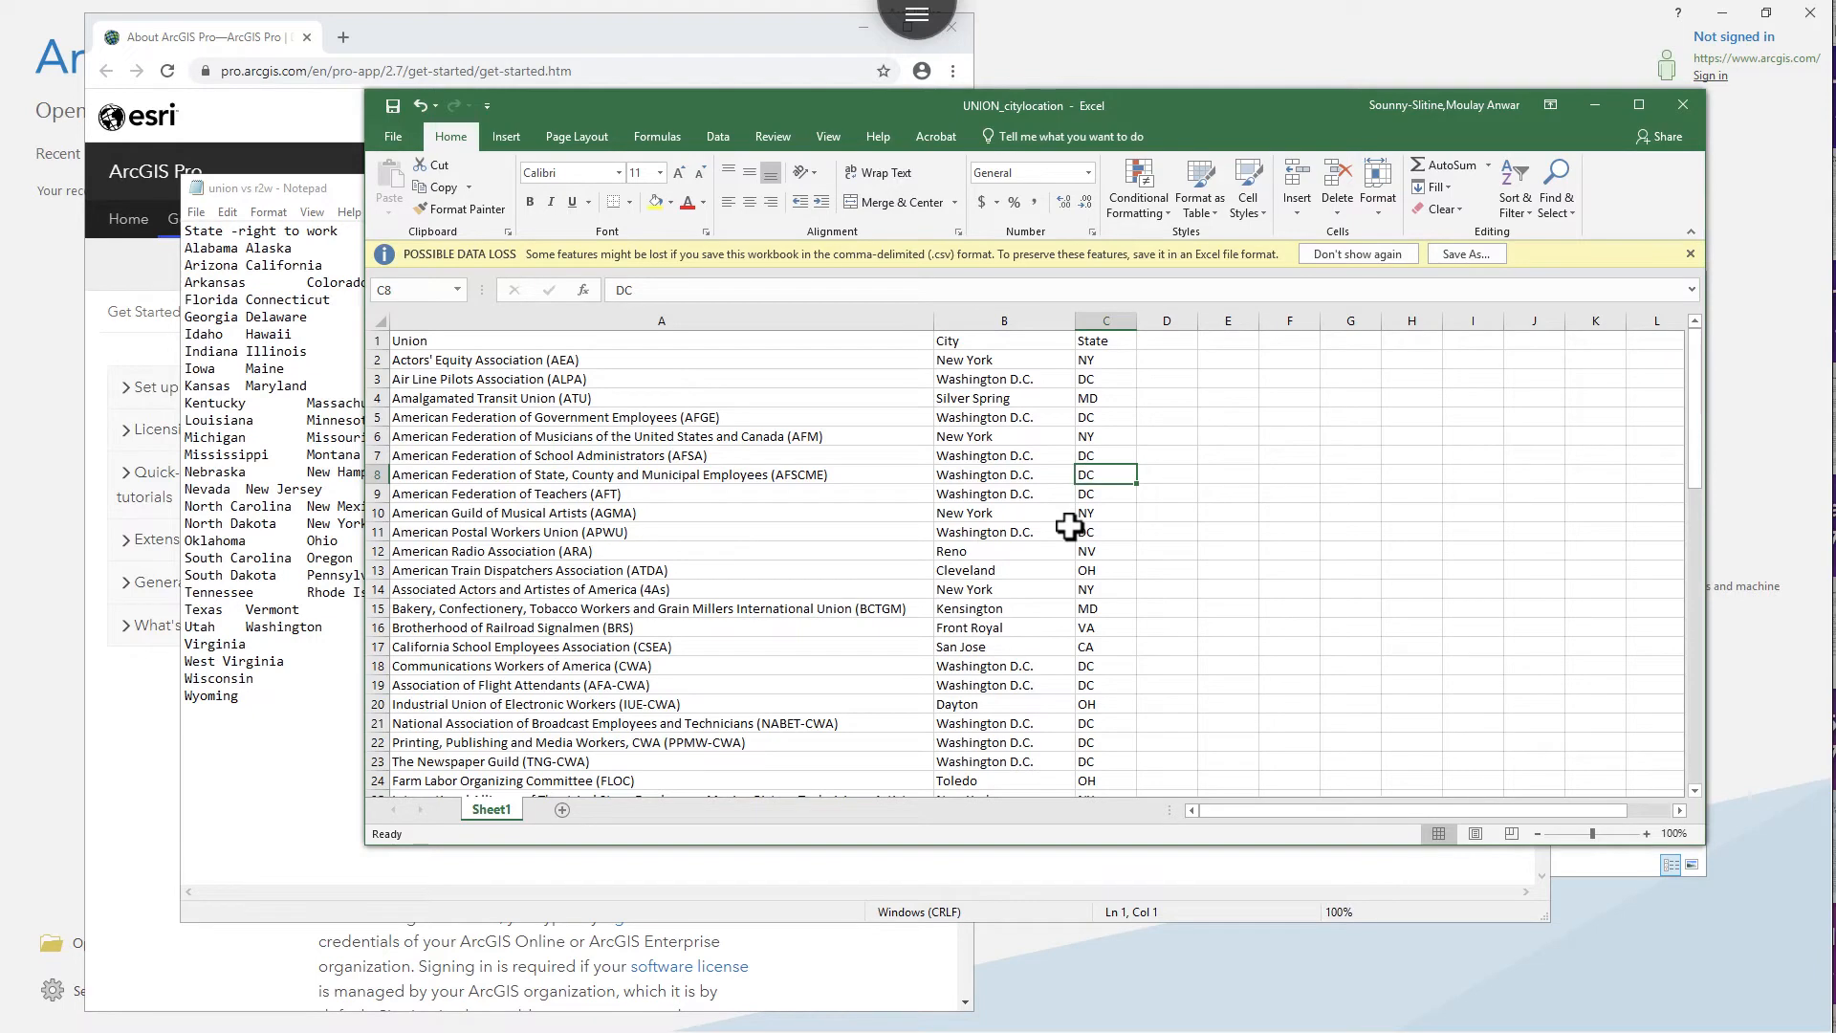
Switch to ArcGIS Pro and start a new Map project located in the Unions folder inside GIS on the network drive
click(48, 543)
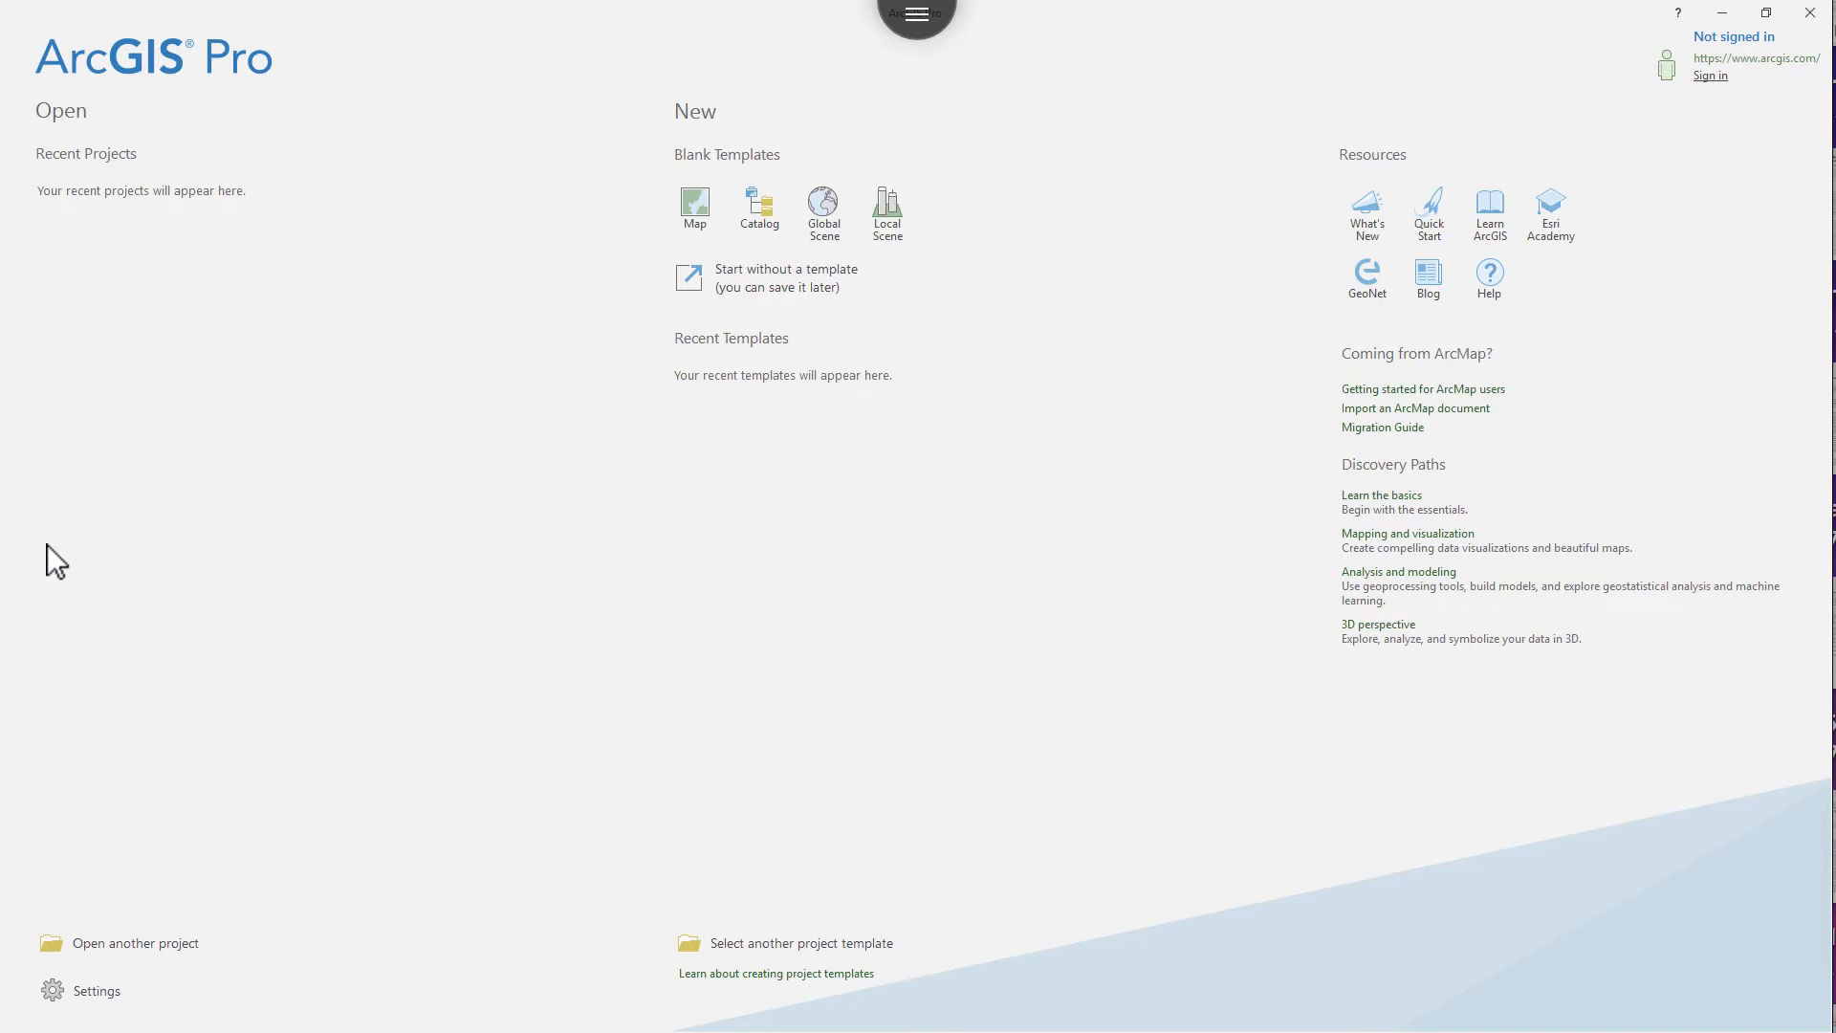
click(691, 215)
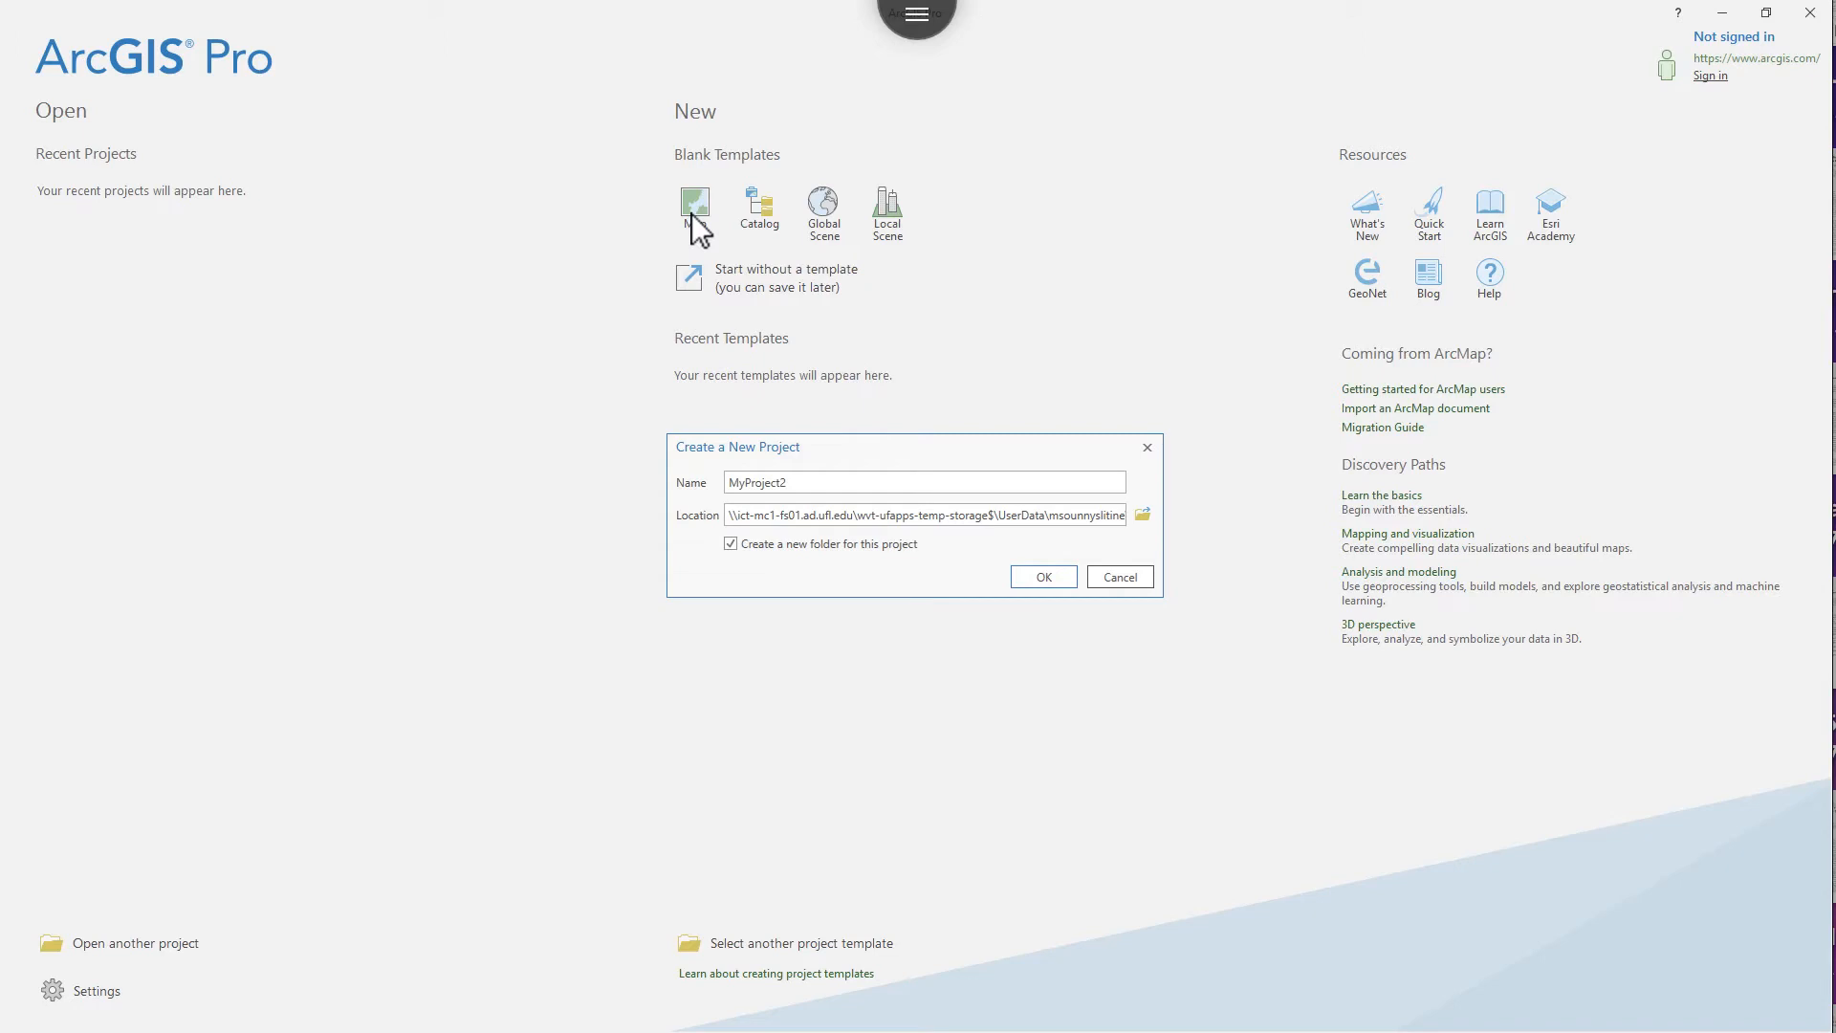
click(1148, 519)
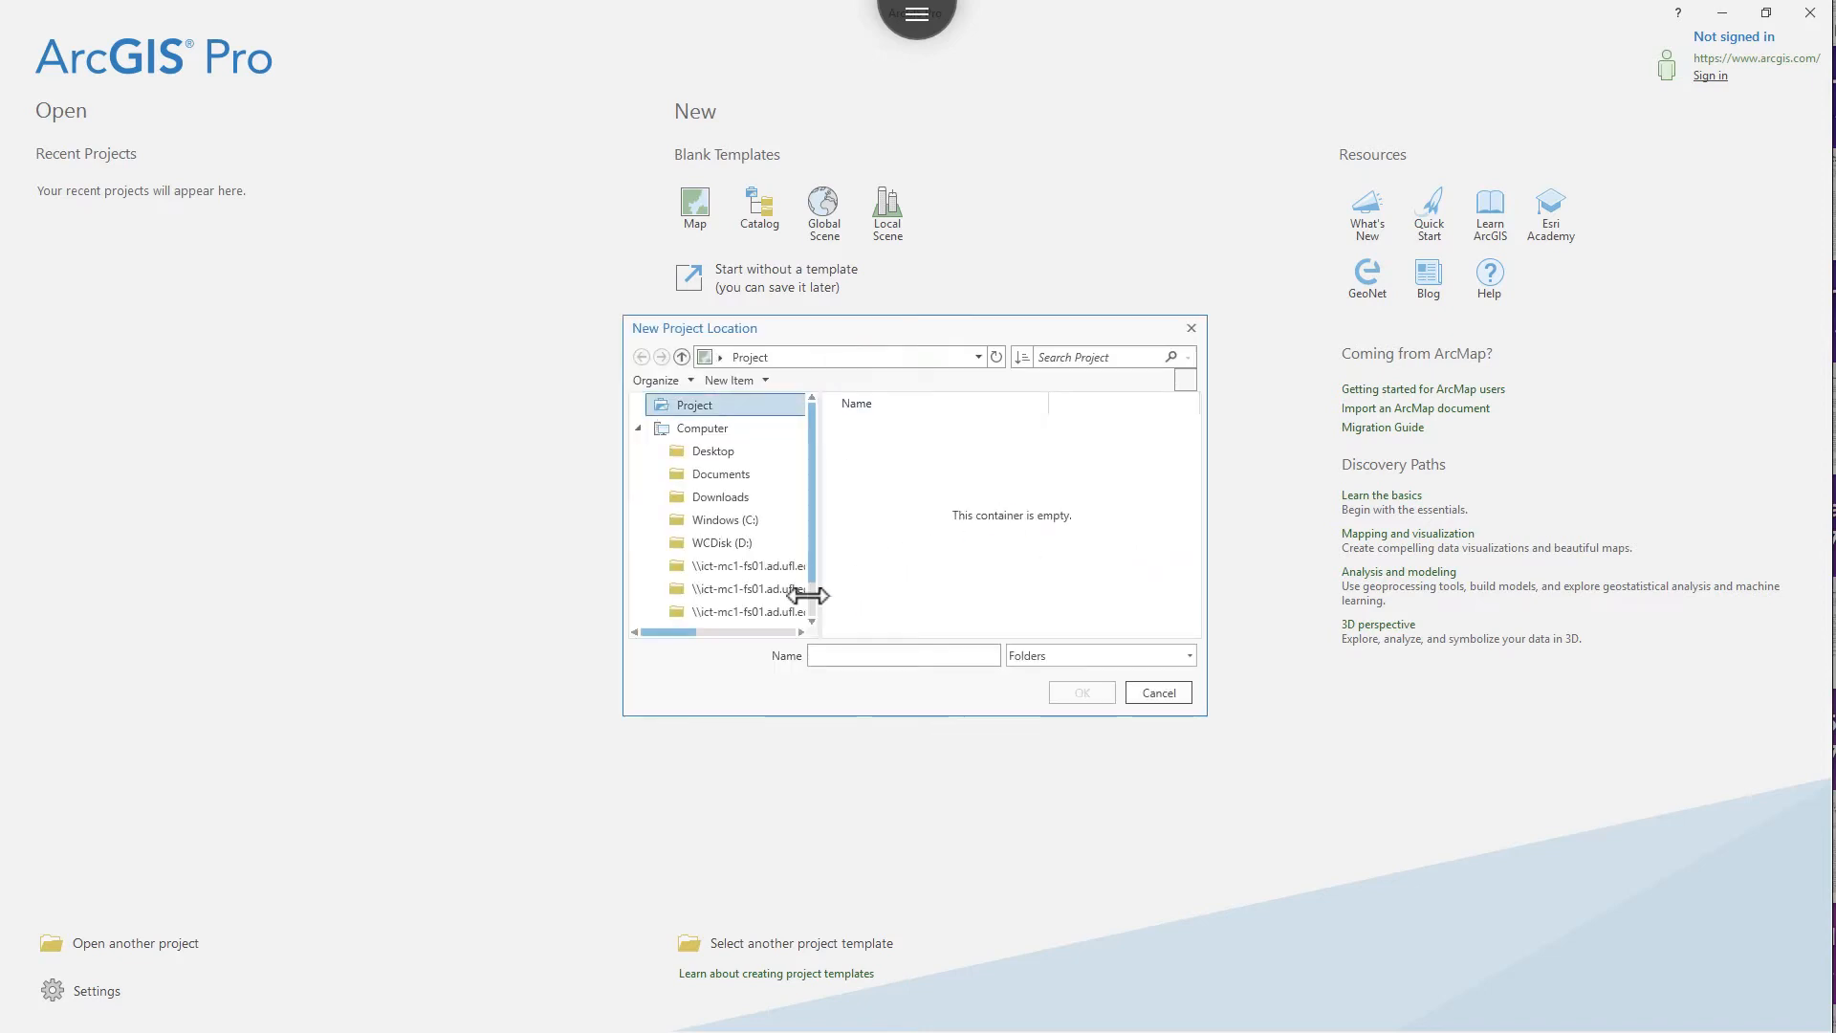
click(753, 561)
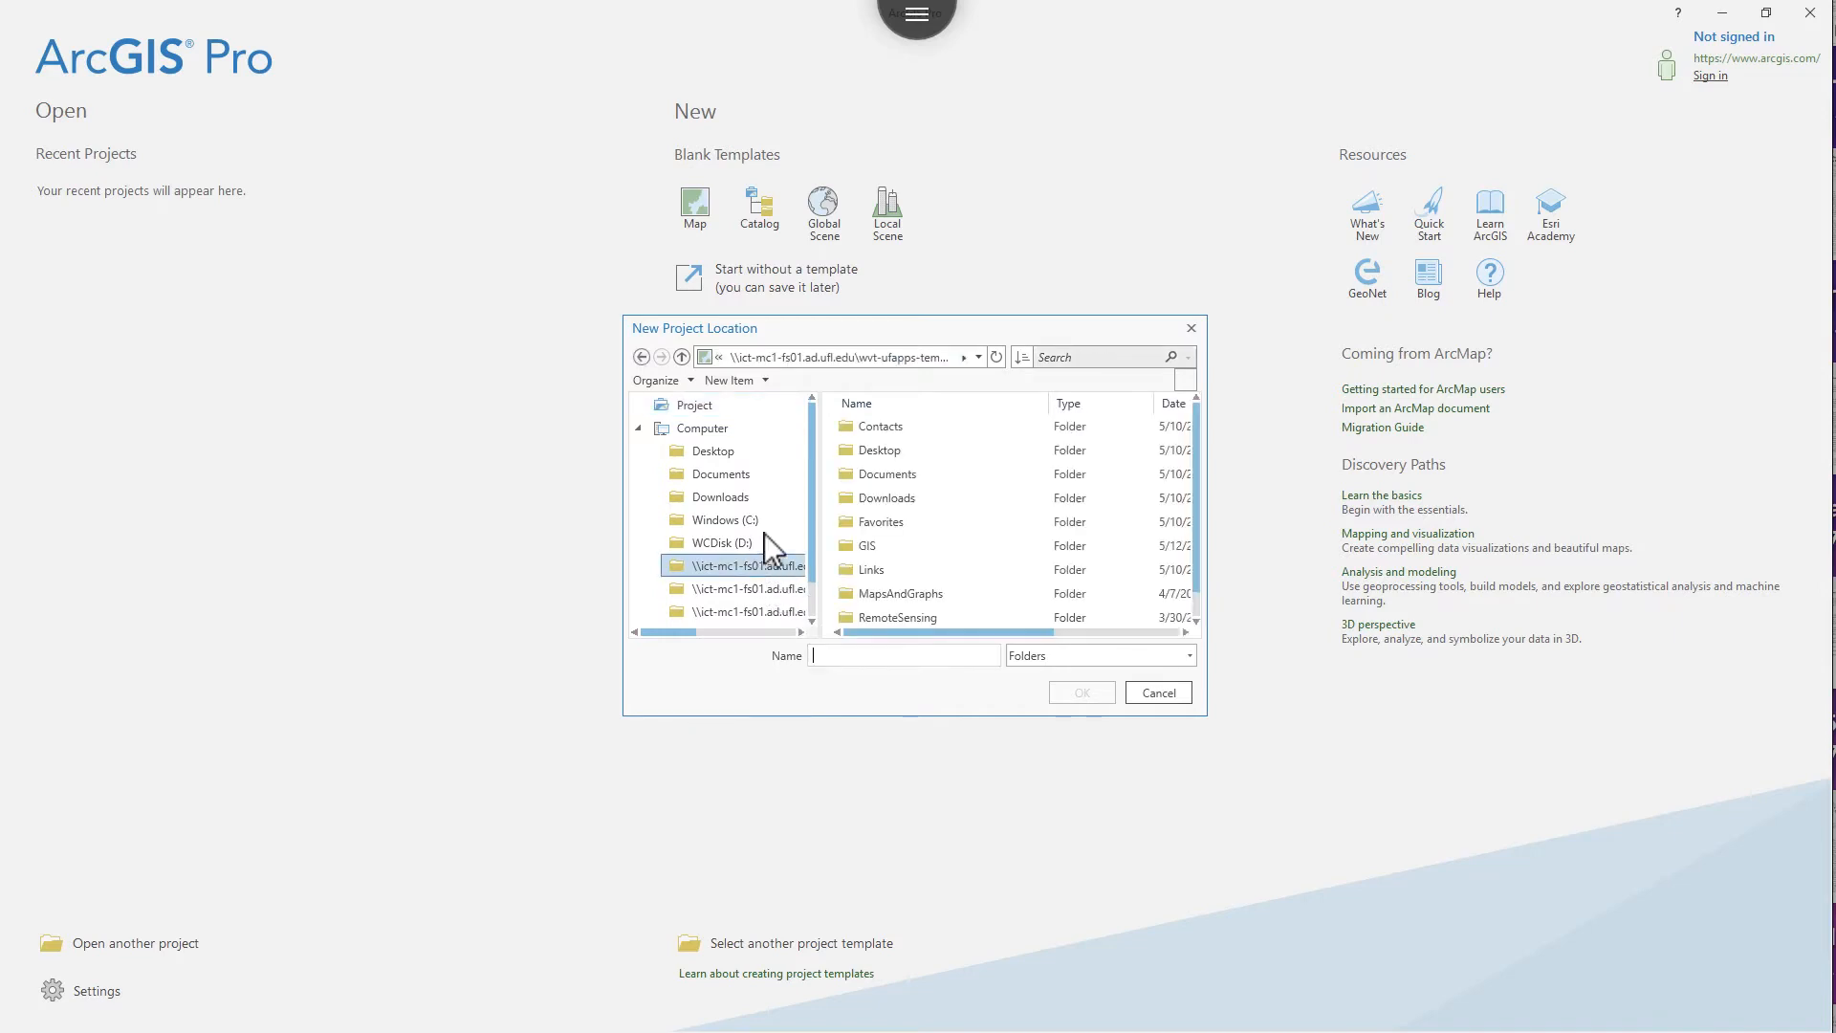
double_click(868, 547)
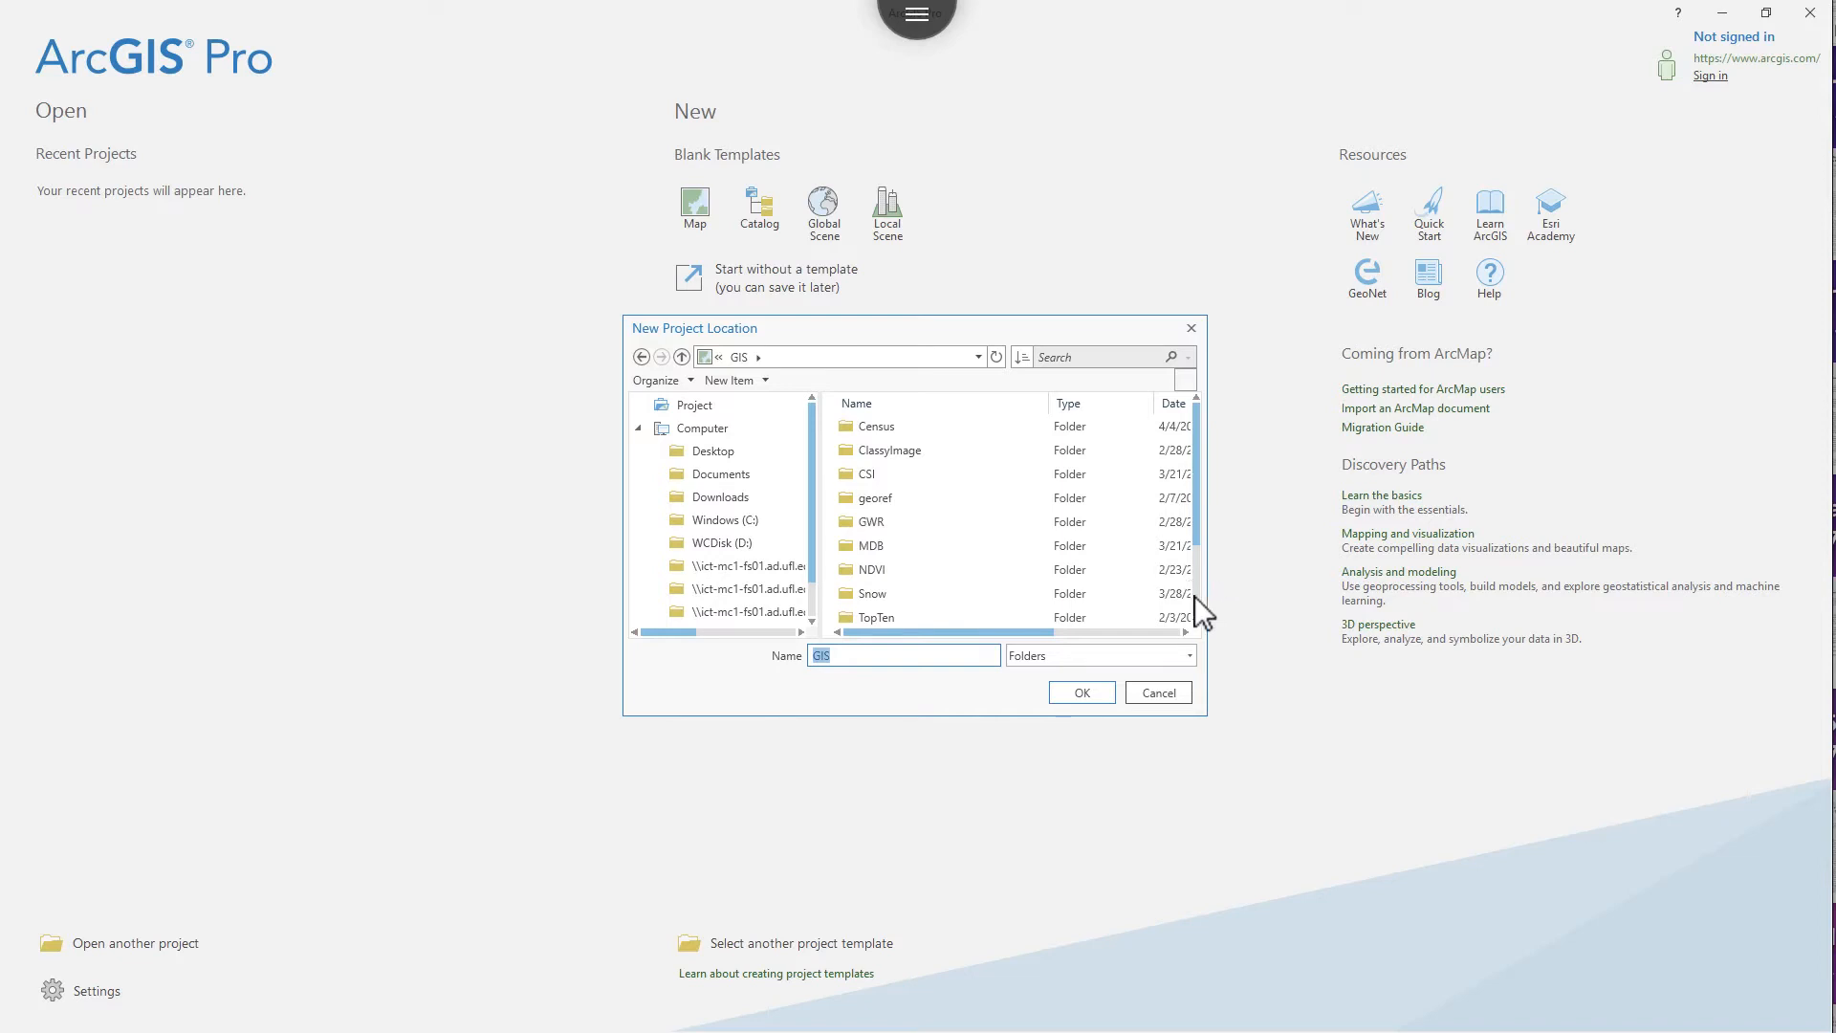
scroll(1195, 598, down, 2)
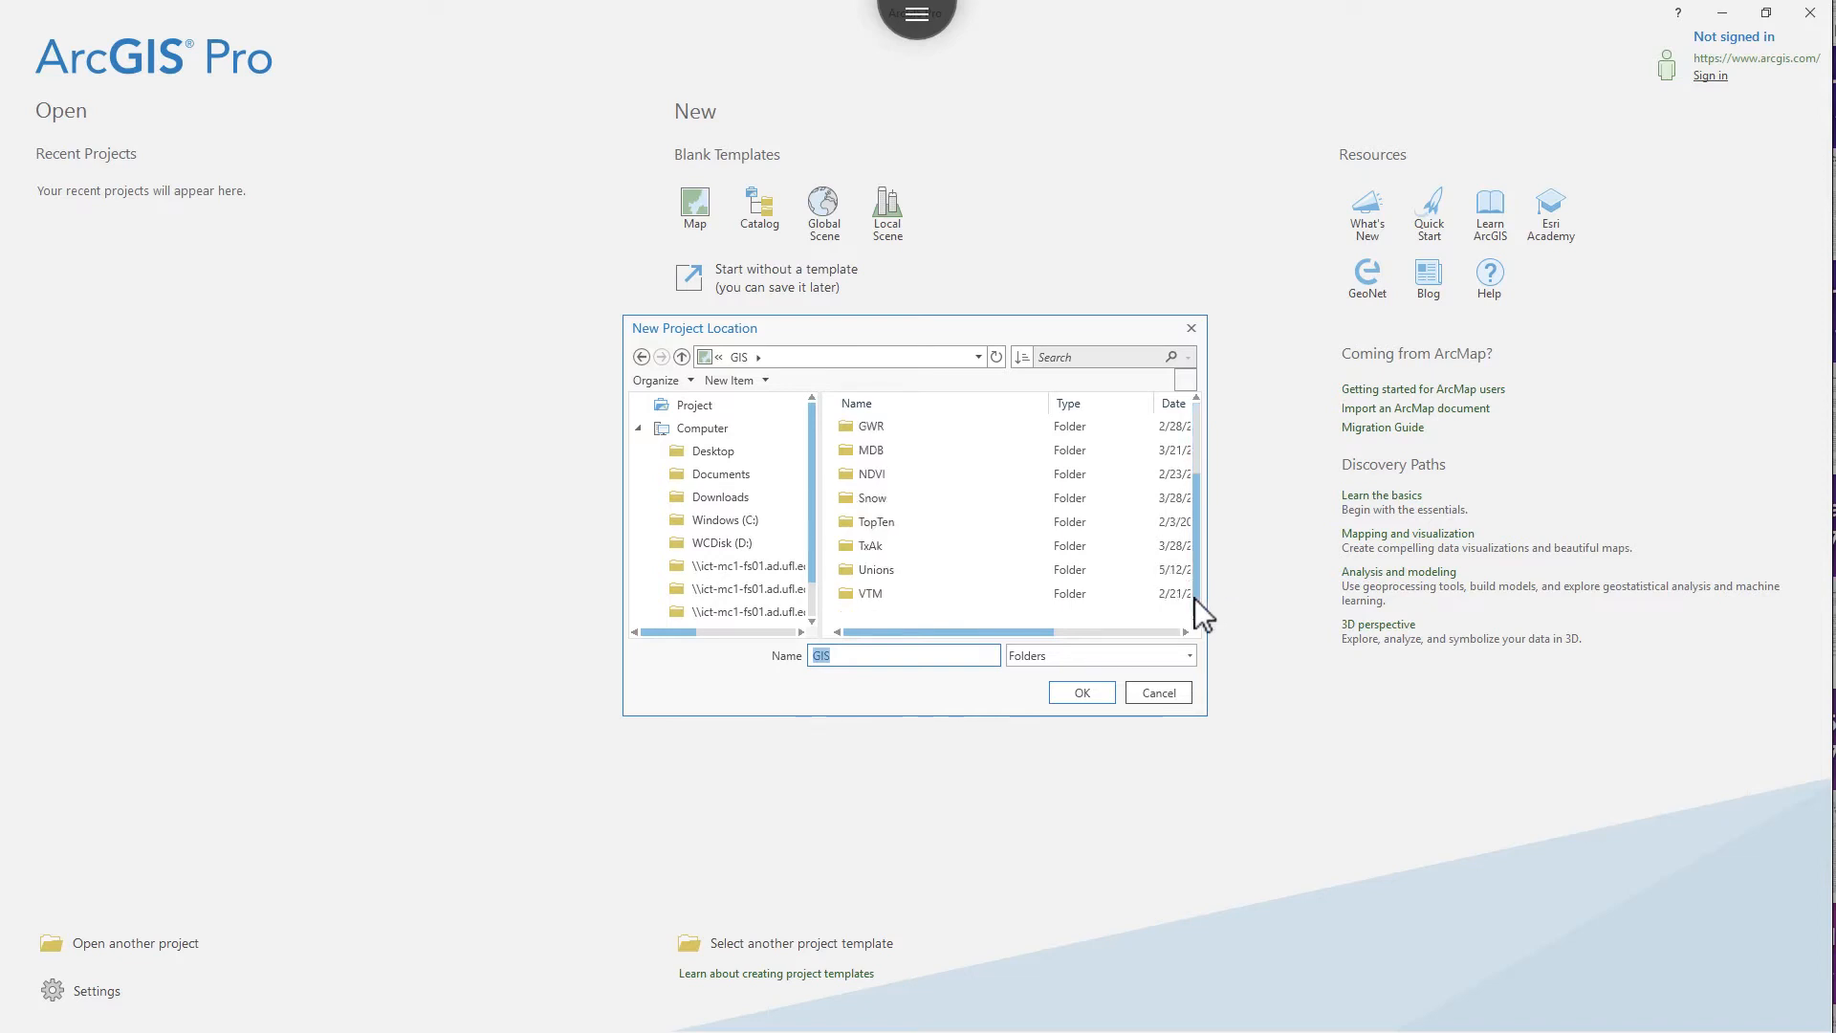
click(879, 570)
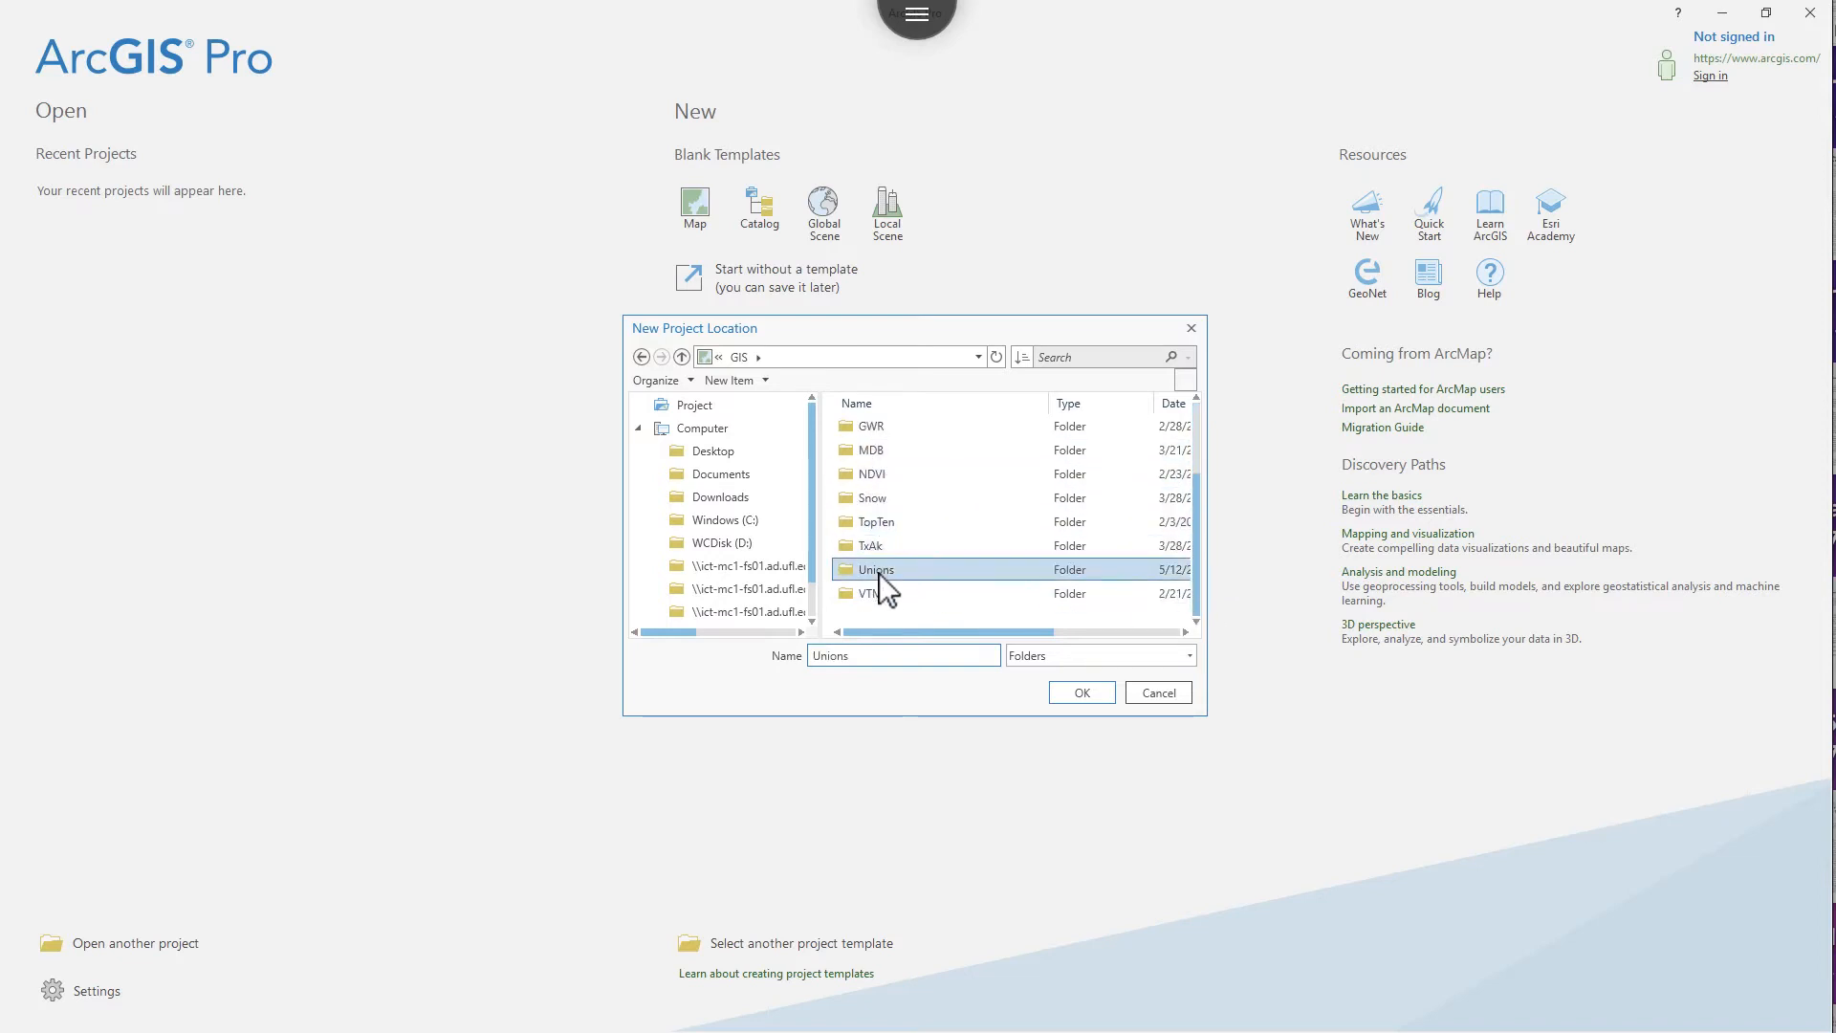
click(1086, 694)
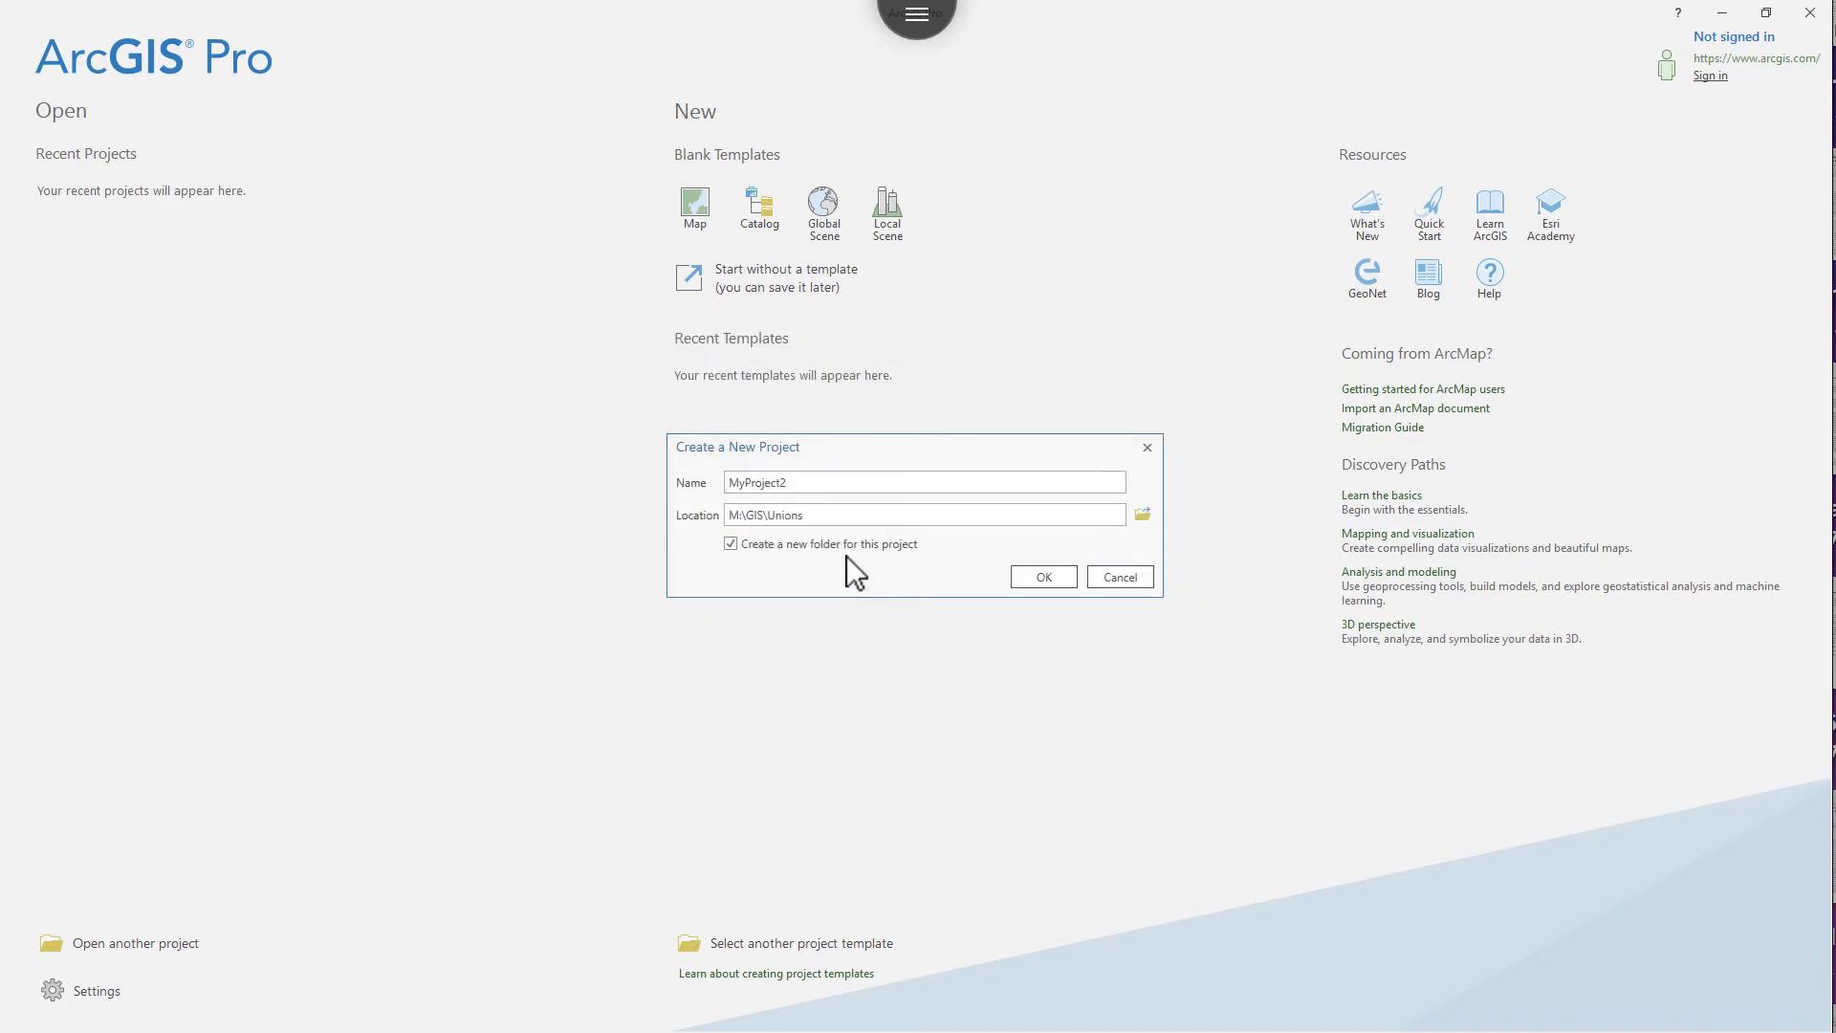
Name the new project Geocoding and create it
double_click(822, 483)
text(Geocoding)
key(Return)
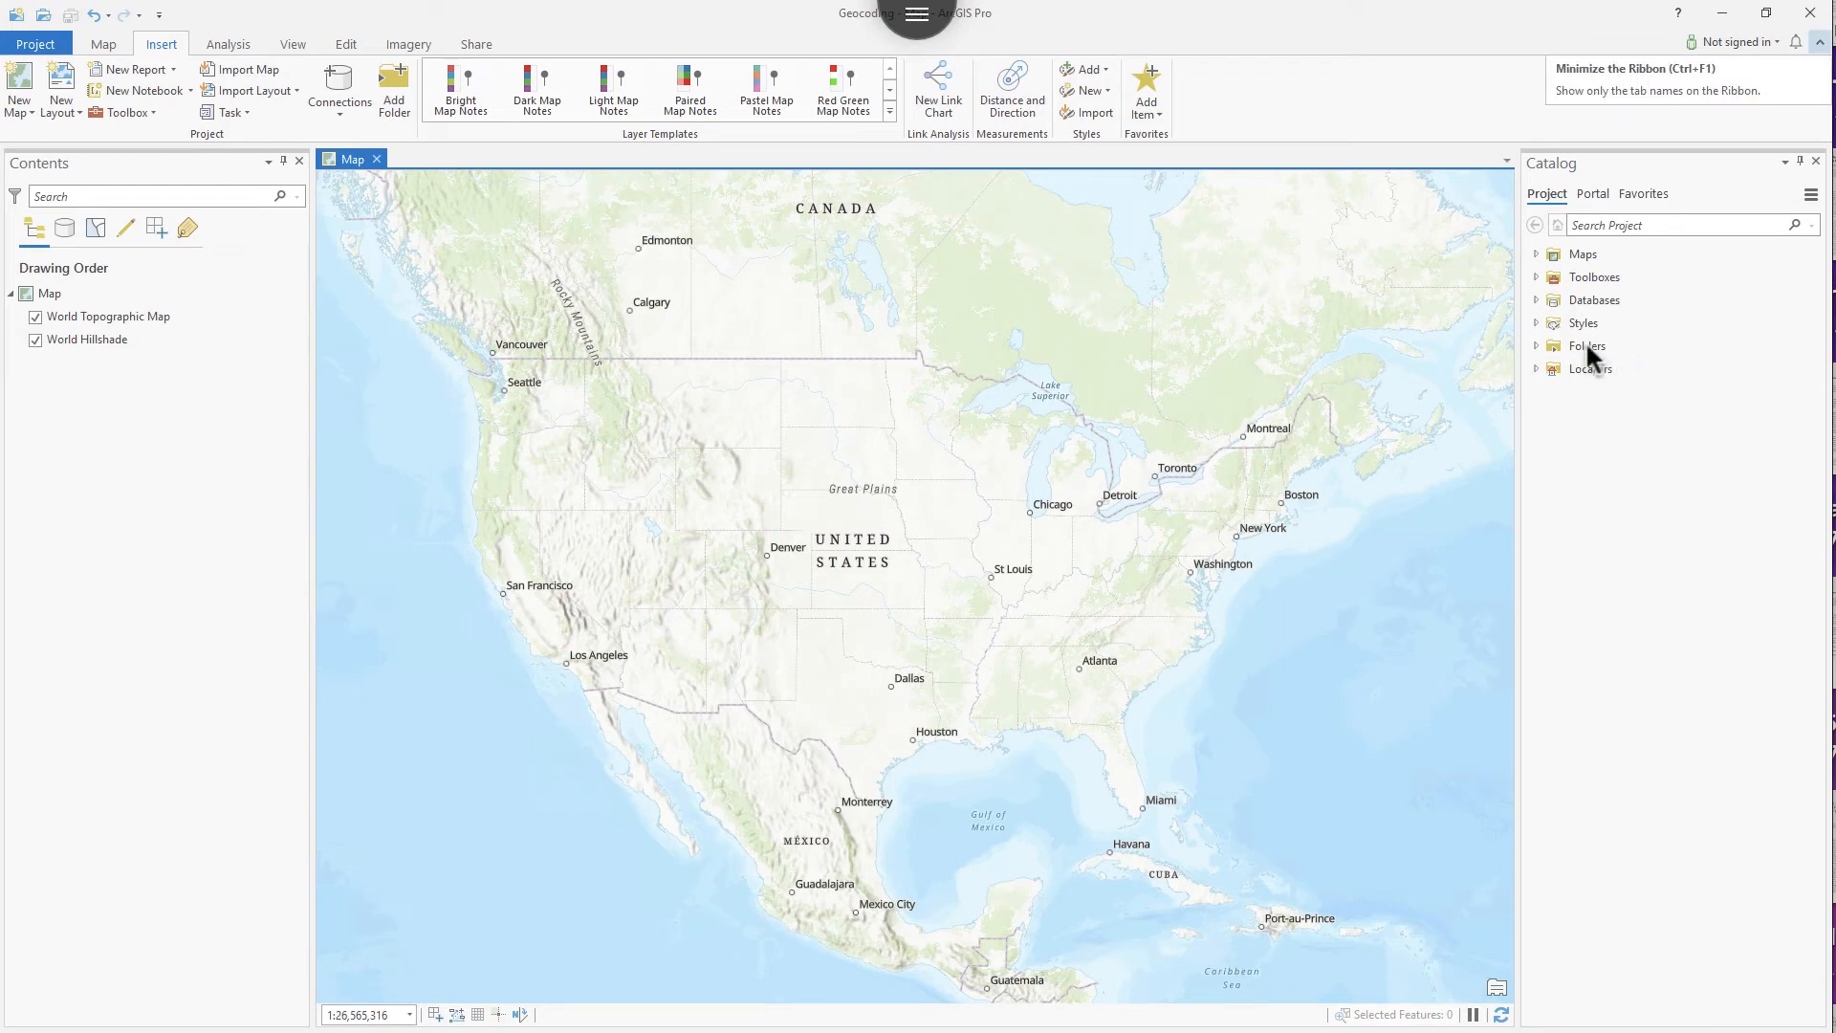
Expand the project's folders and add a folder connection to m:\
click(1535, 345)
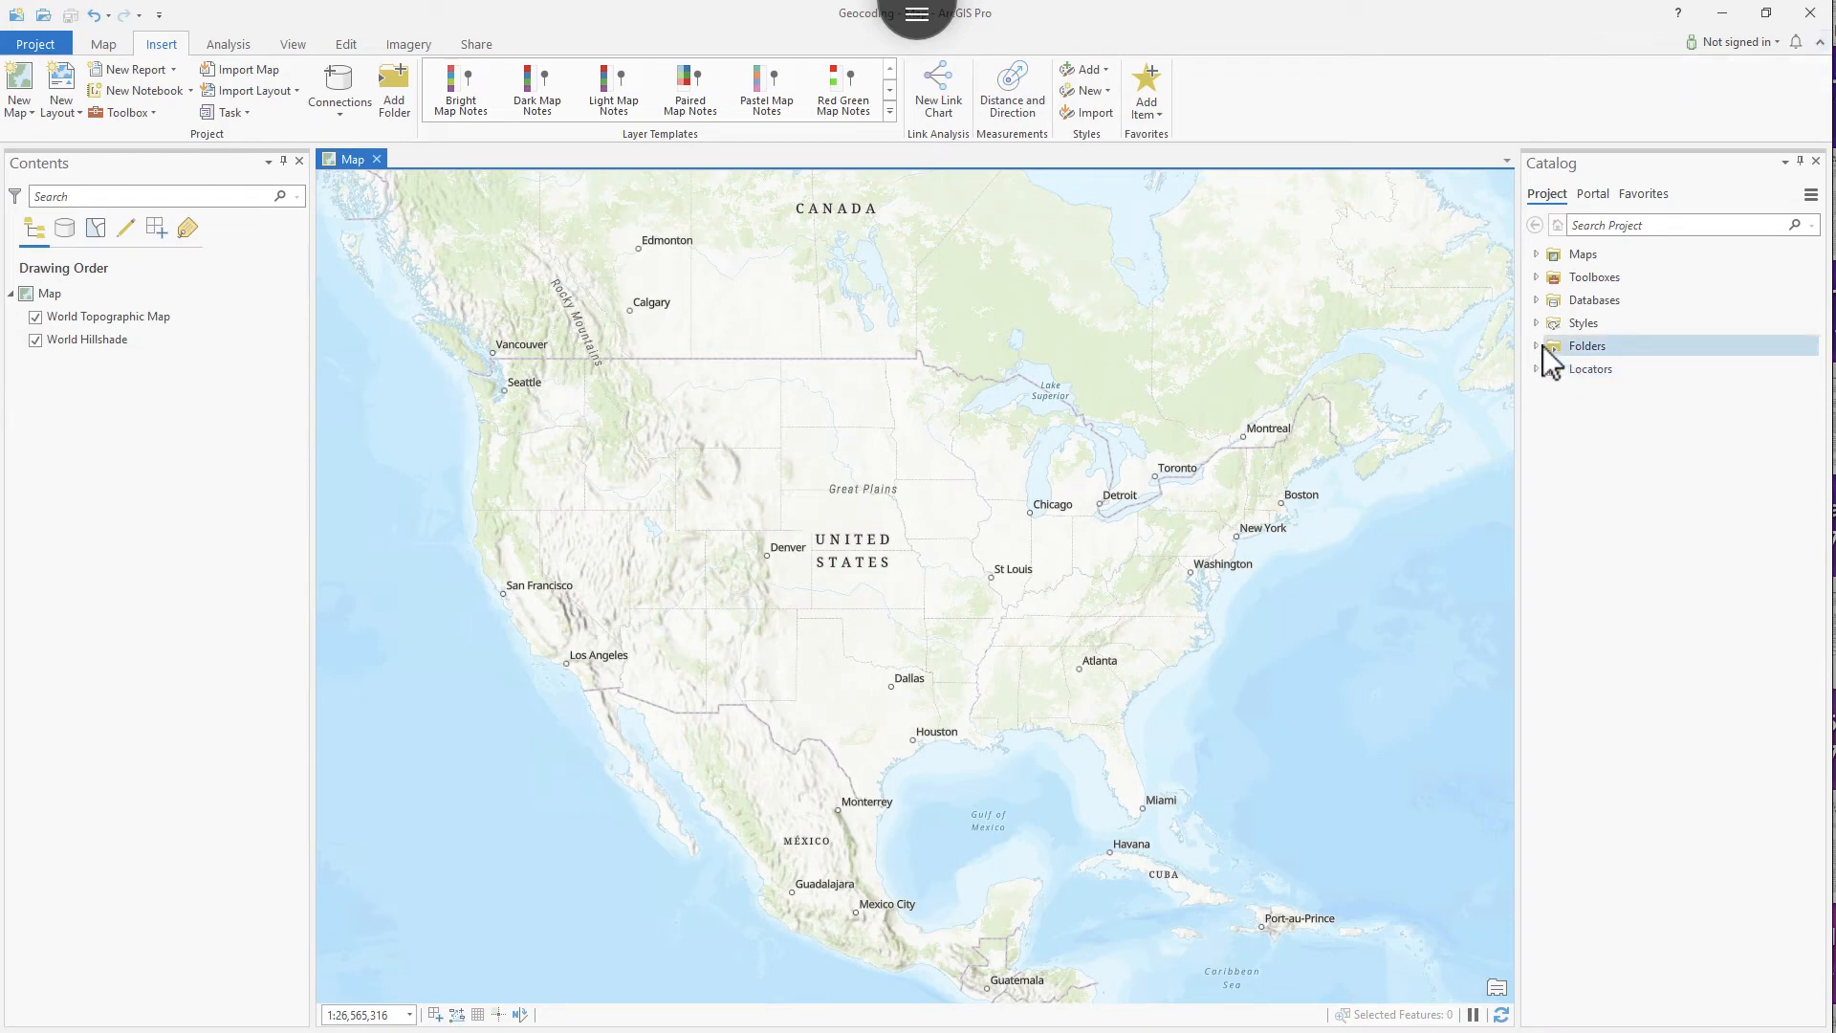
click(1549, 369)
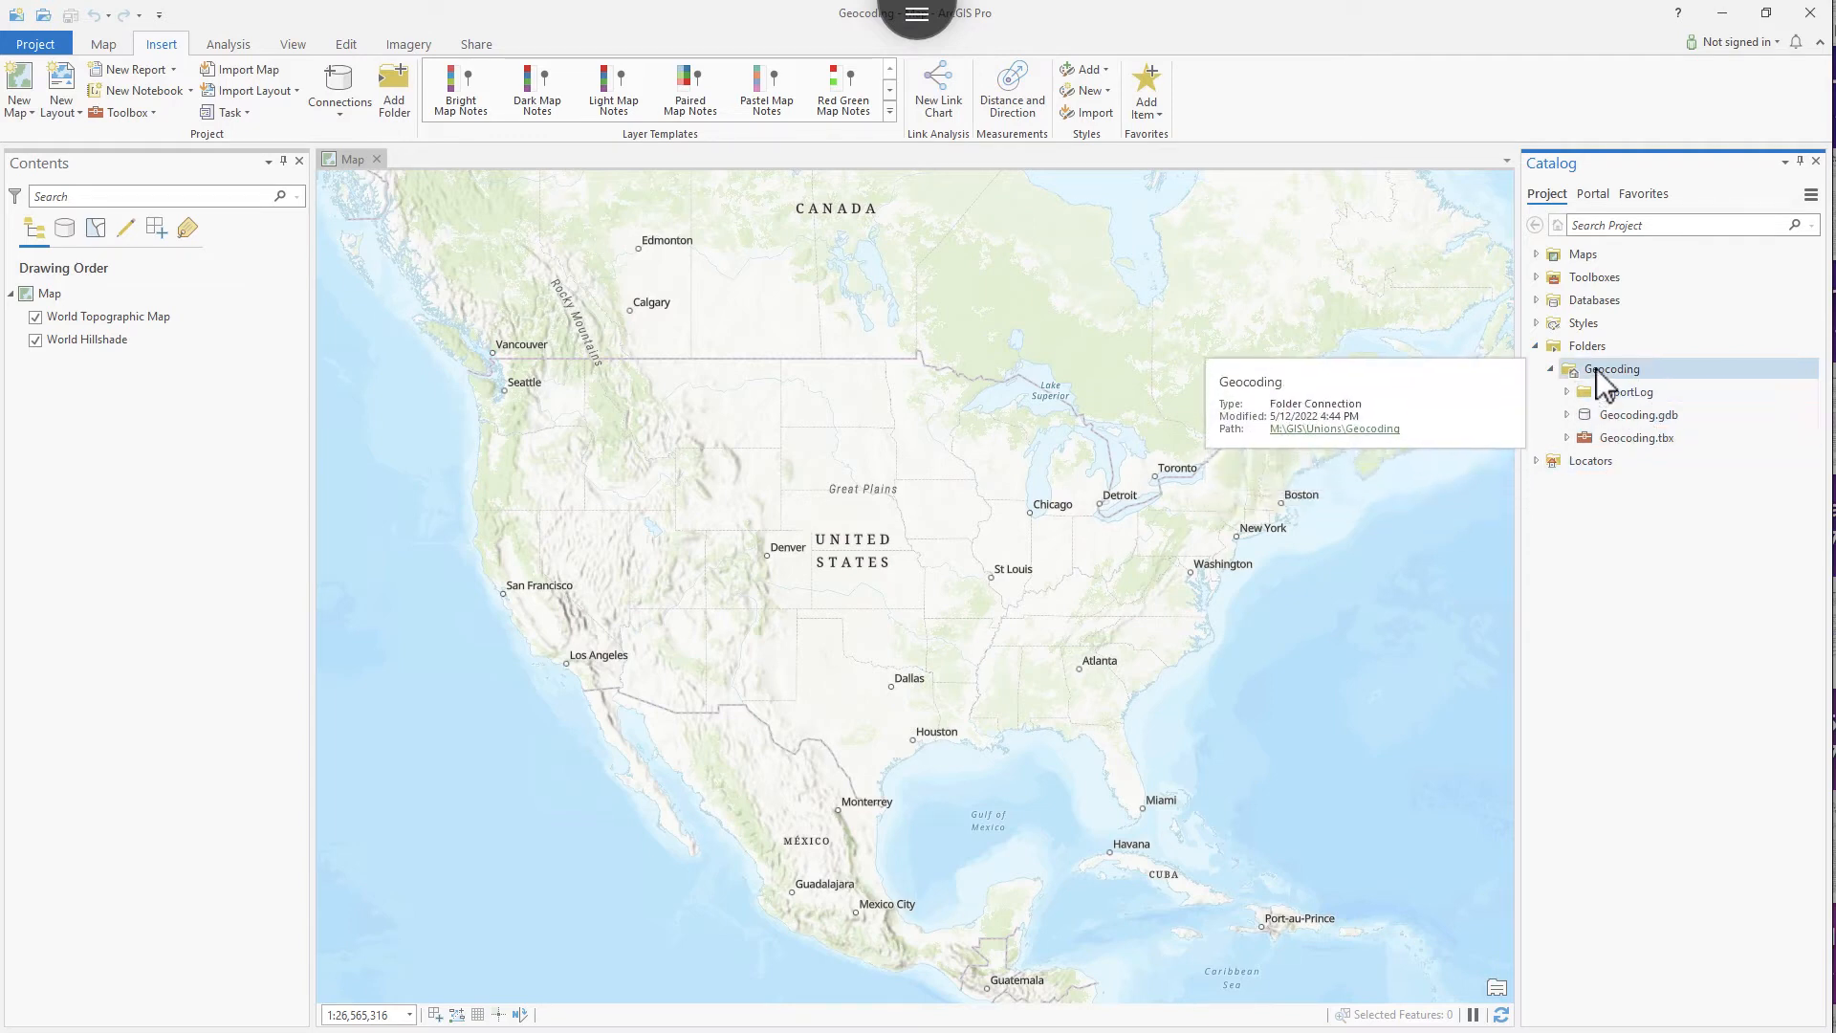
click(1579, 348)
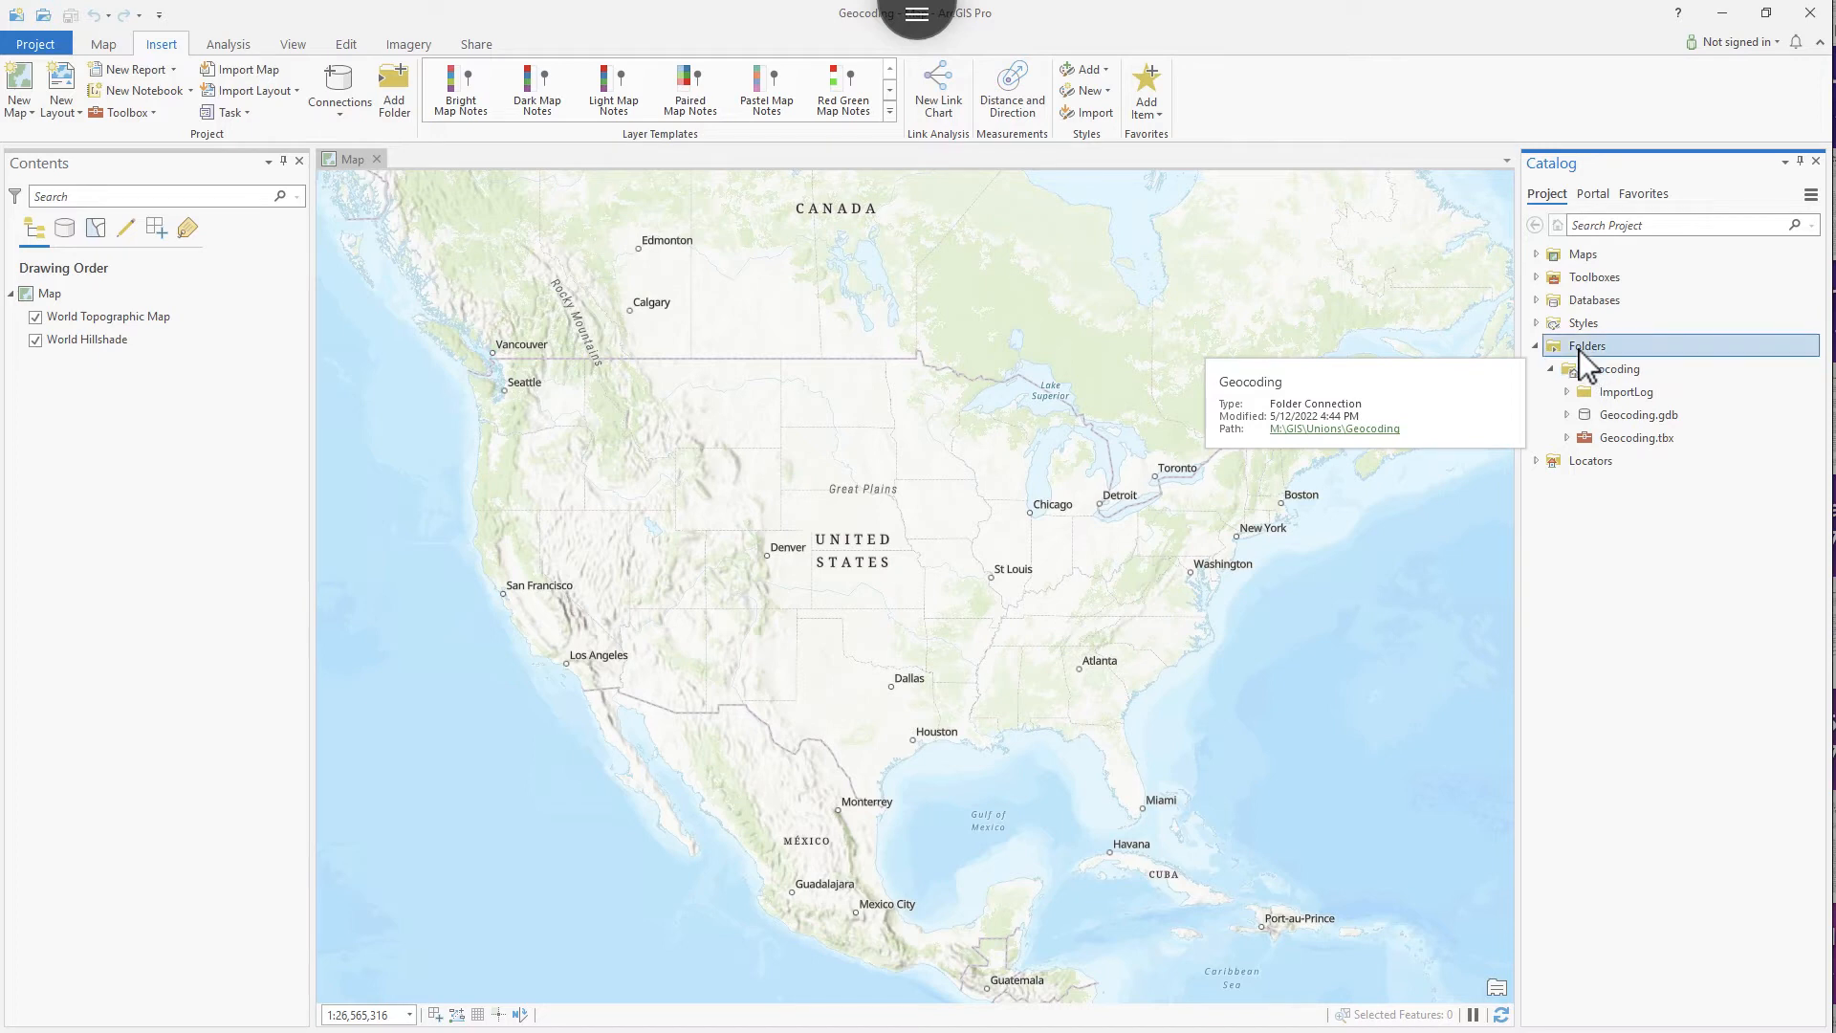
right_click(1579, 348)
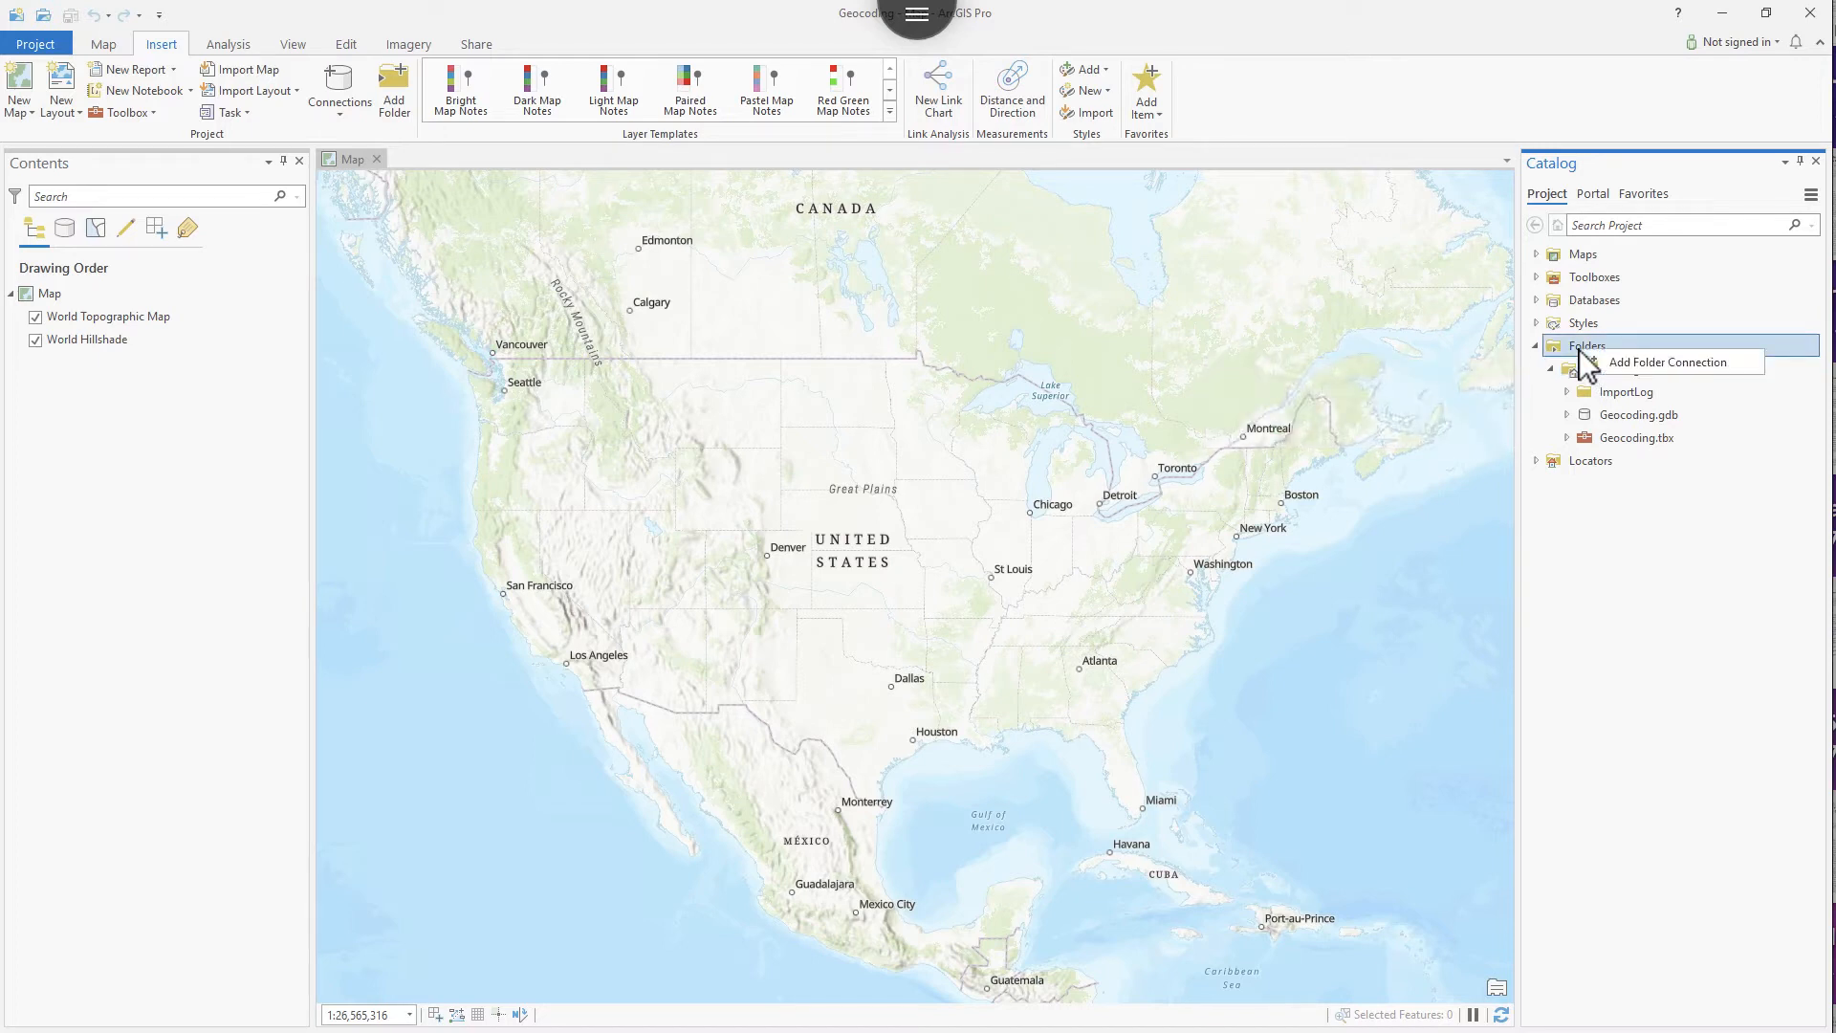
click(1616, 369)
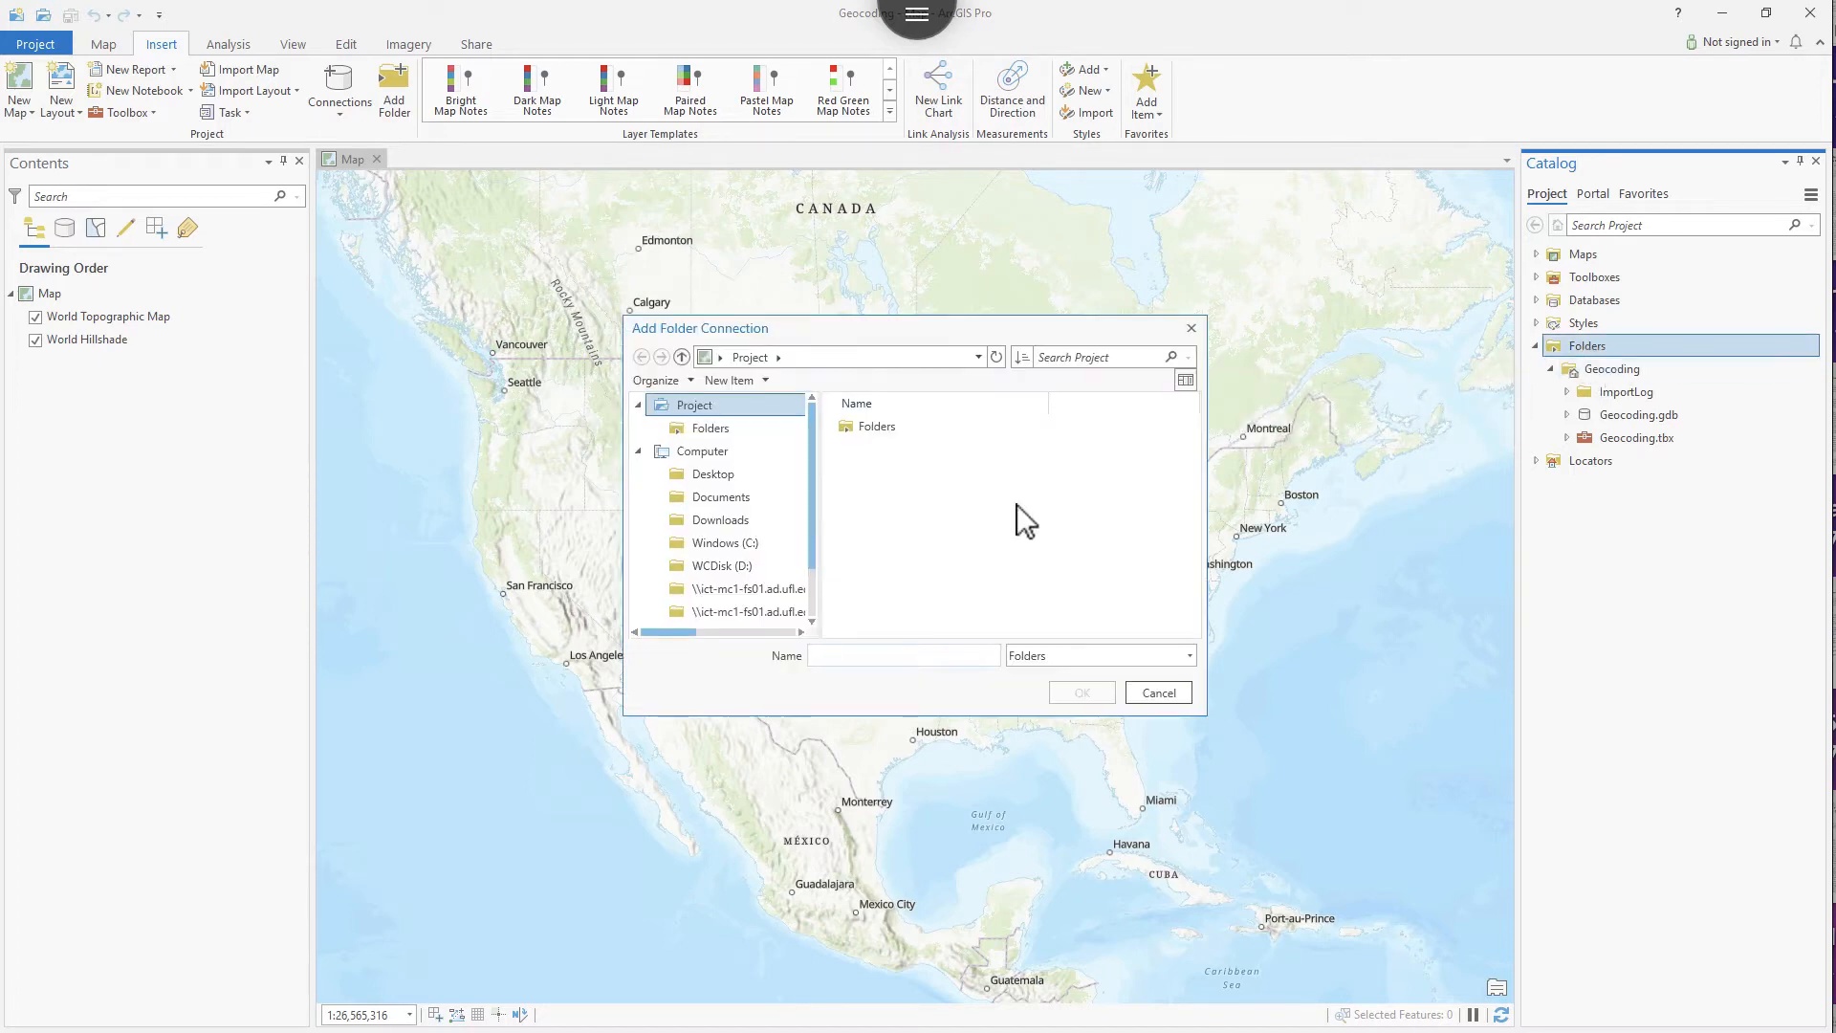
text(m:\)
key(Return)
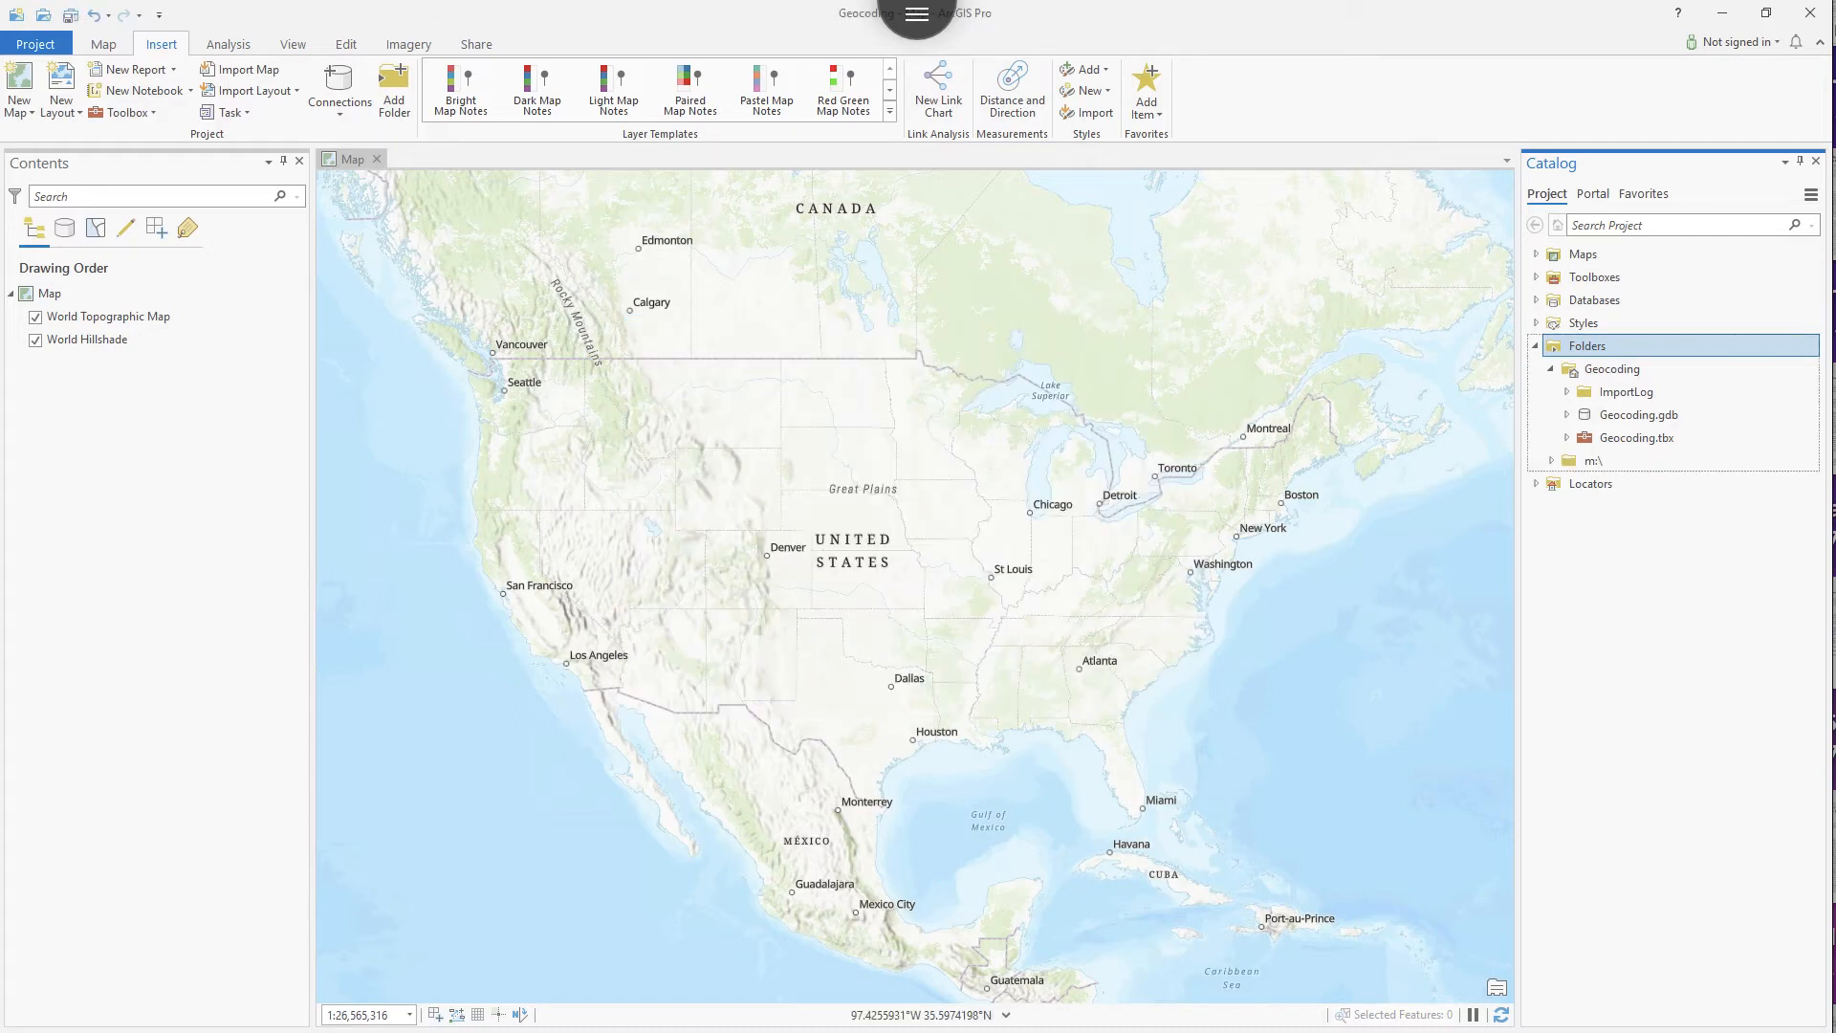
Add UNION_citylocation.csv from the GIS\Unions folder of the m:\ connection to the current map
click(1550, 461)
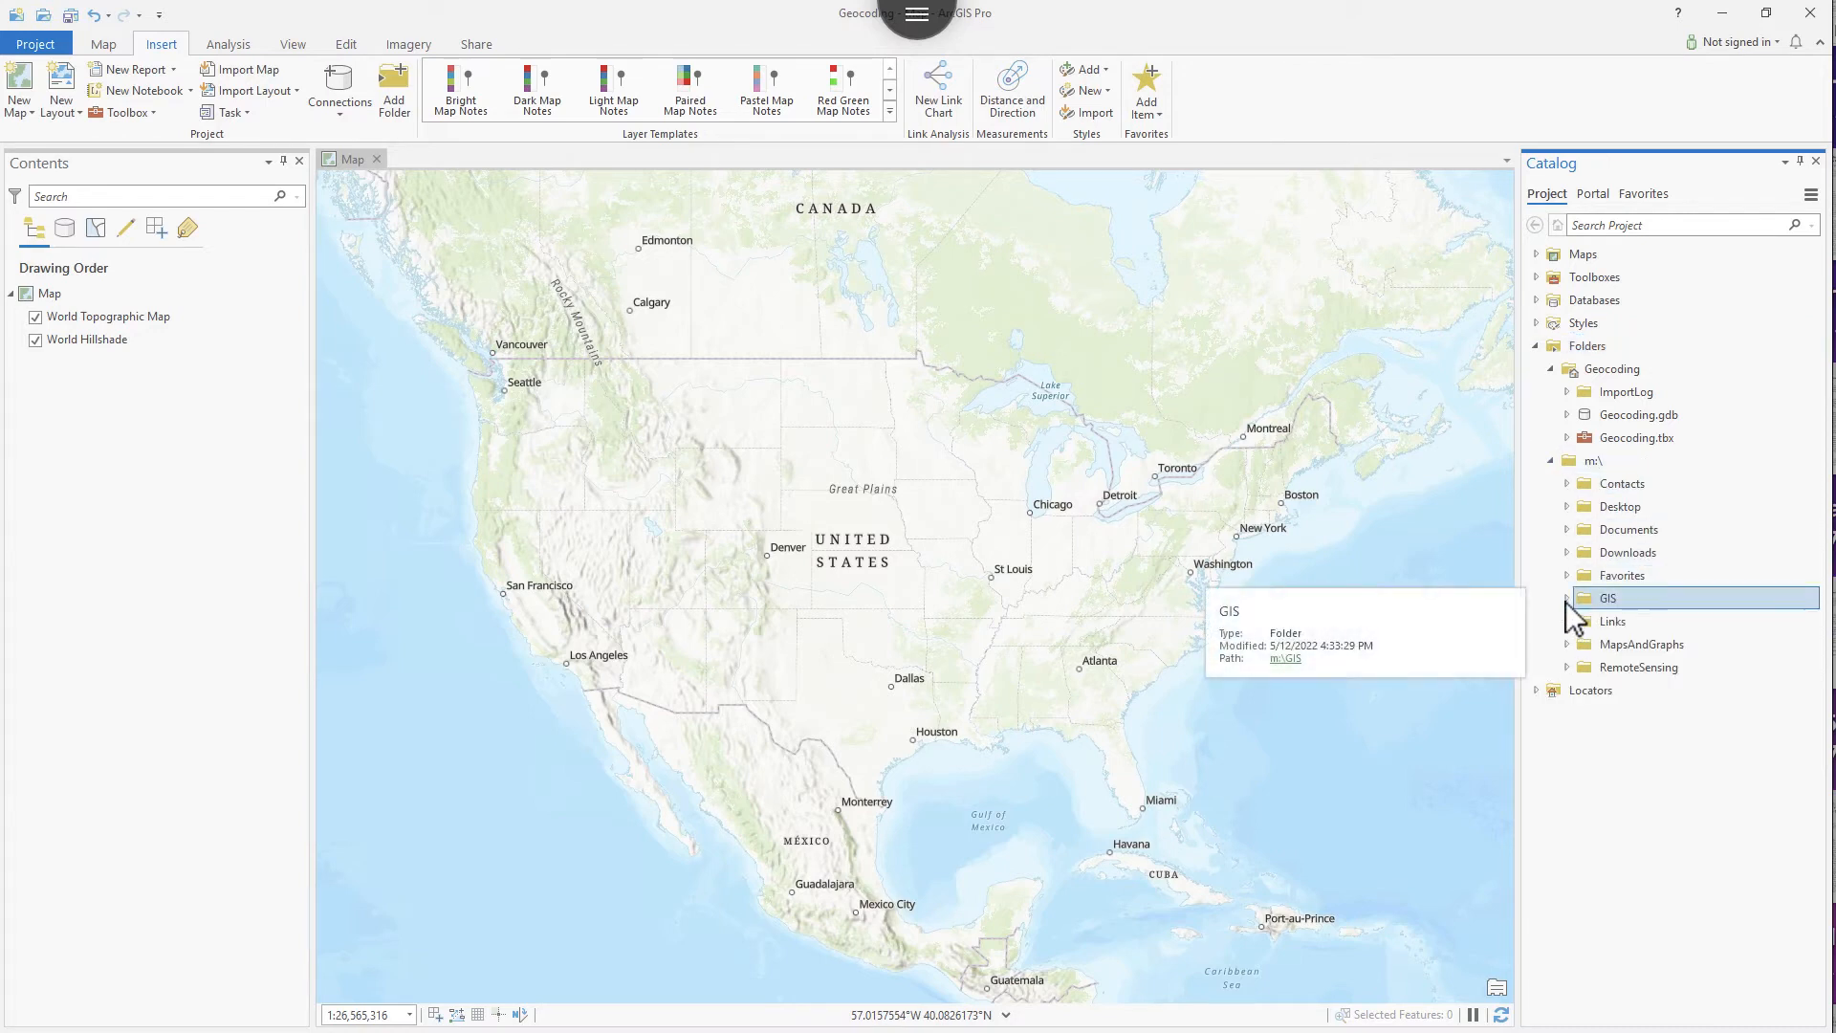
double_click(1607, 599)
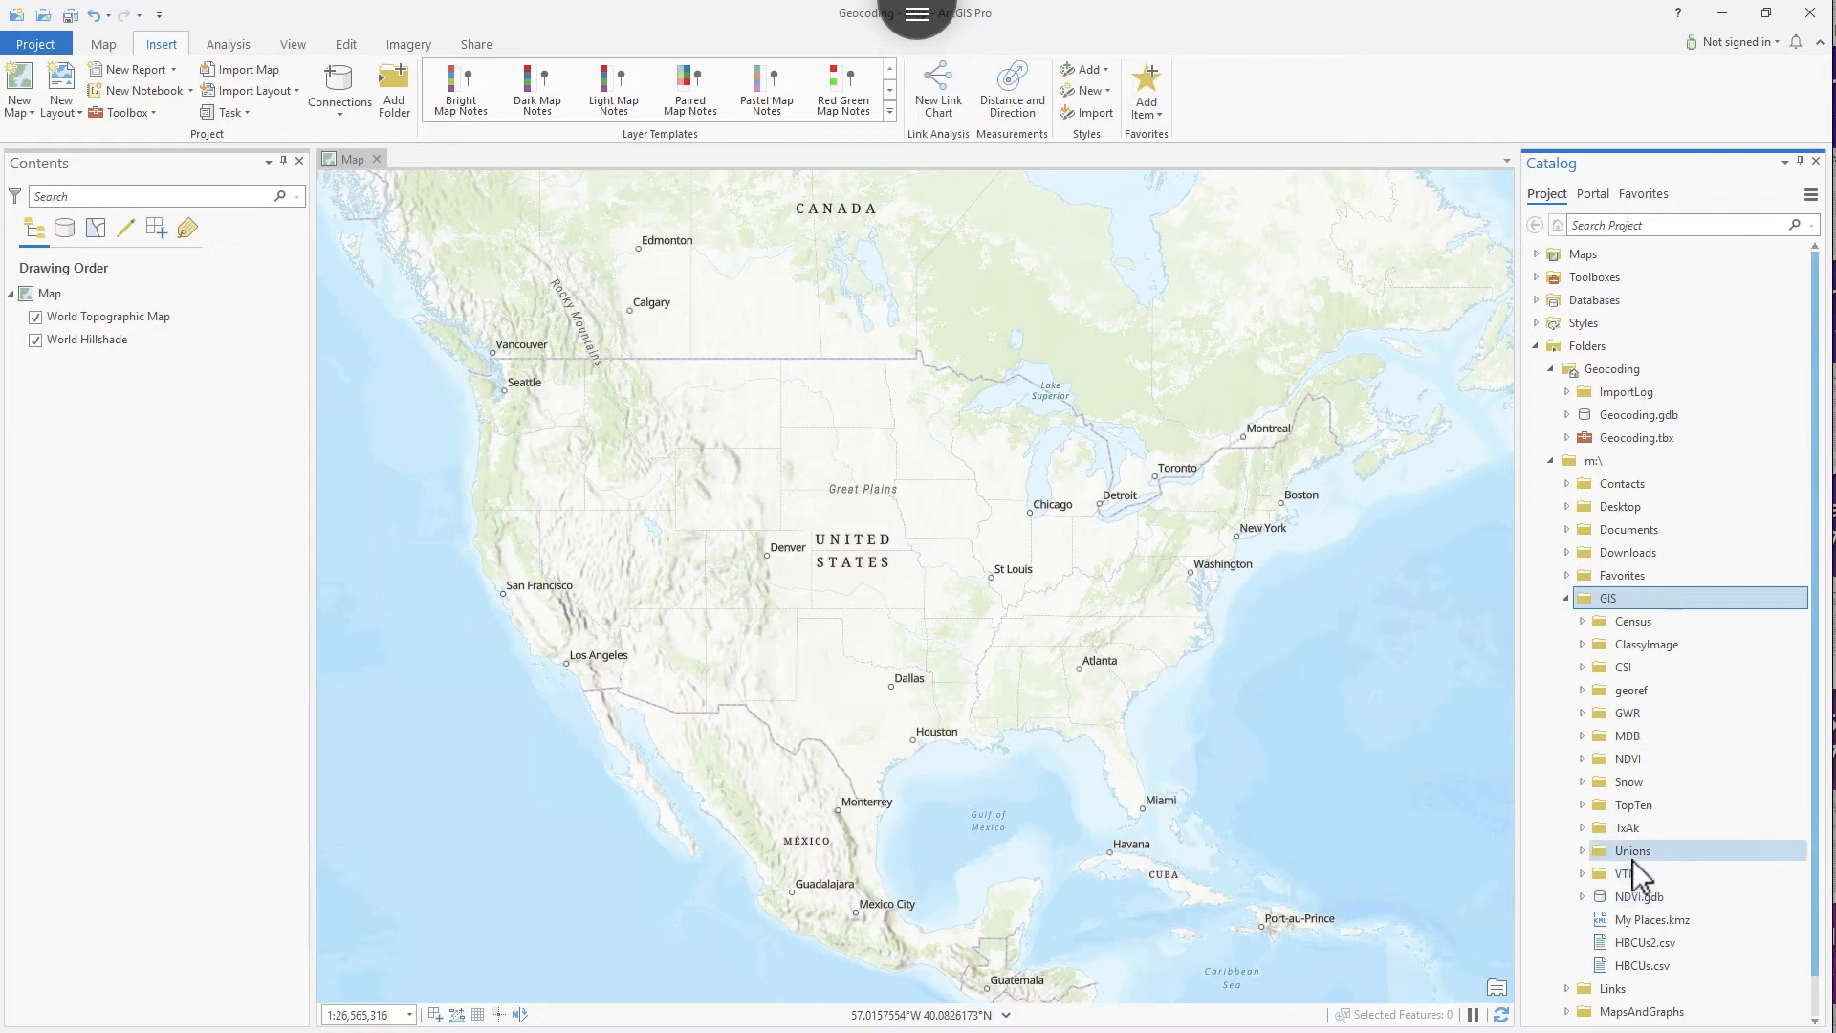
click(1582, 851)
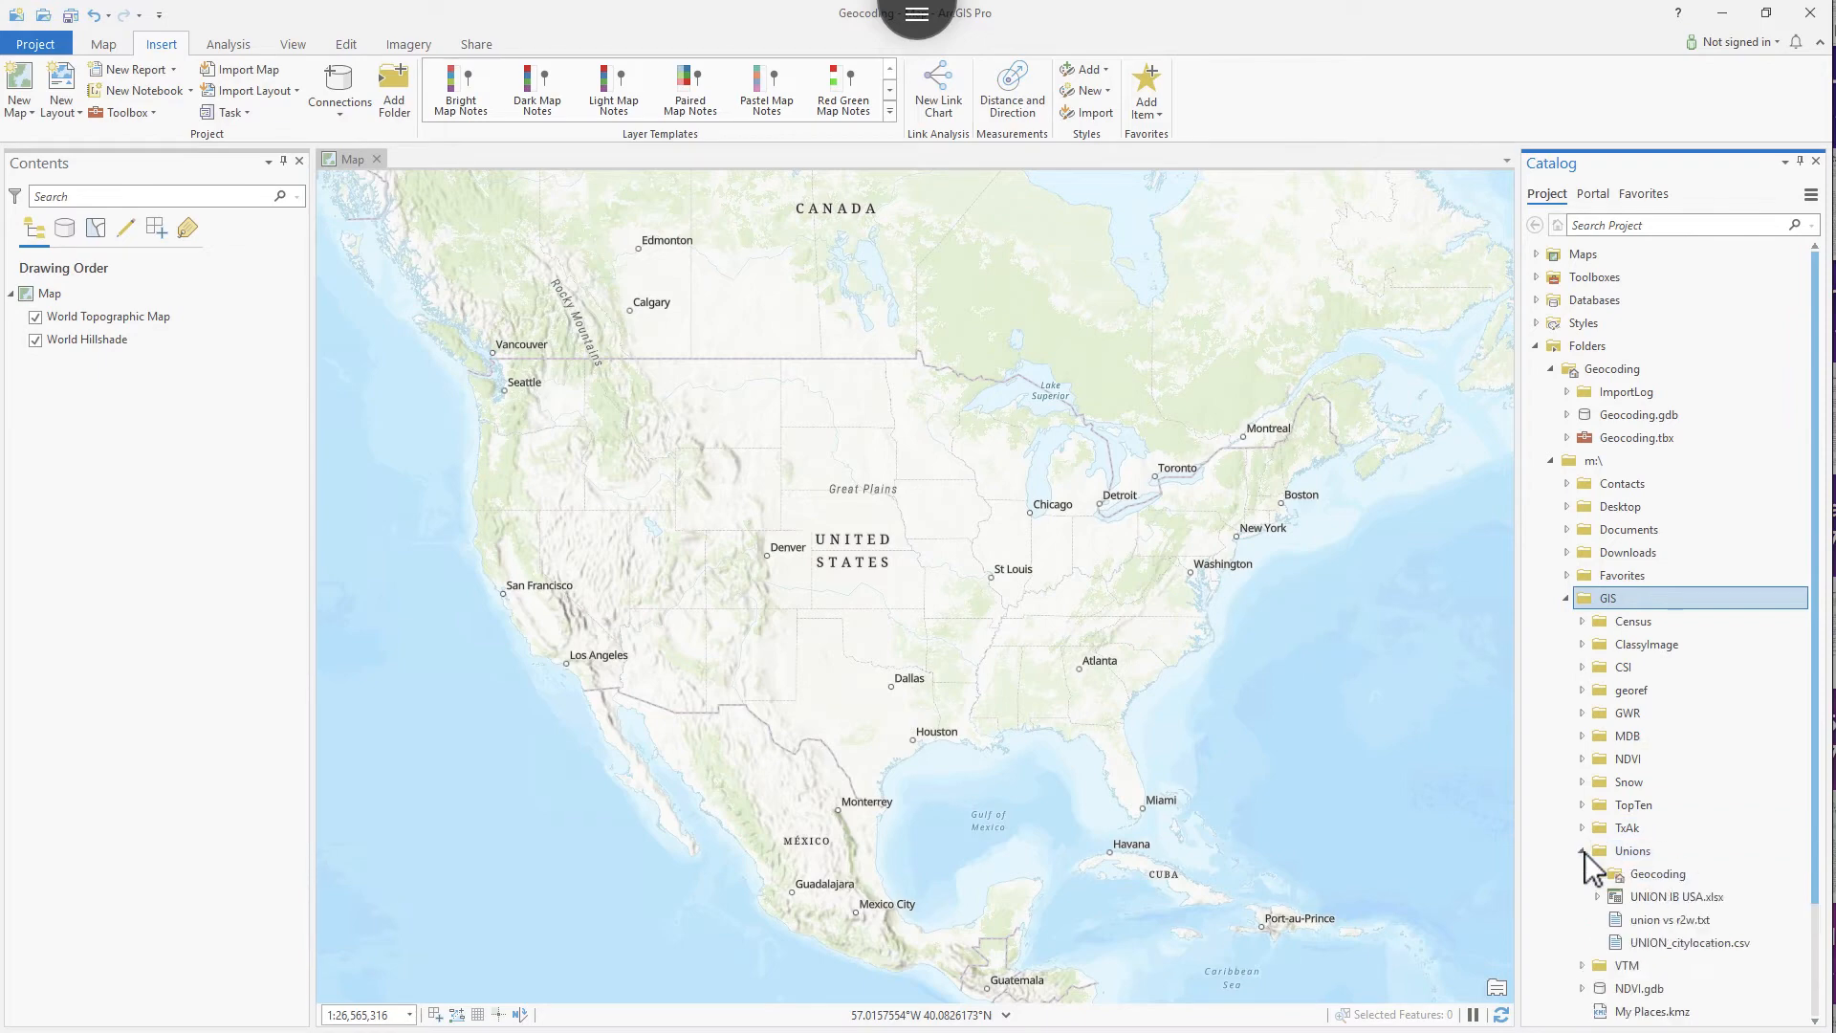
click(1703, 943)
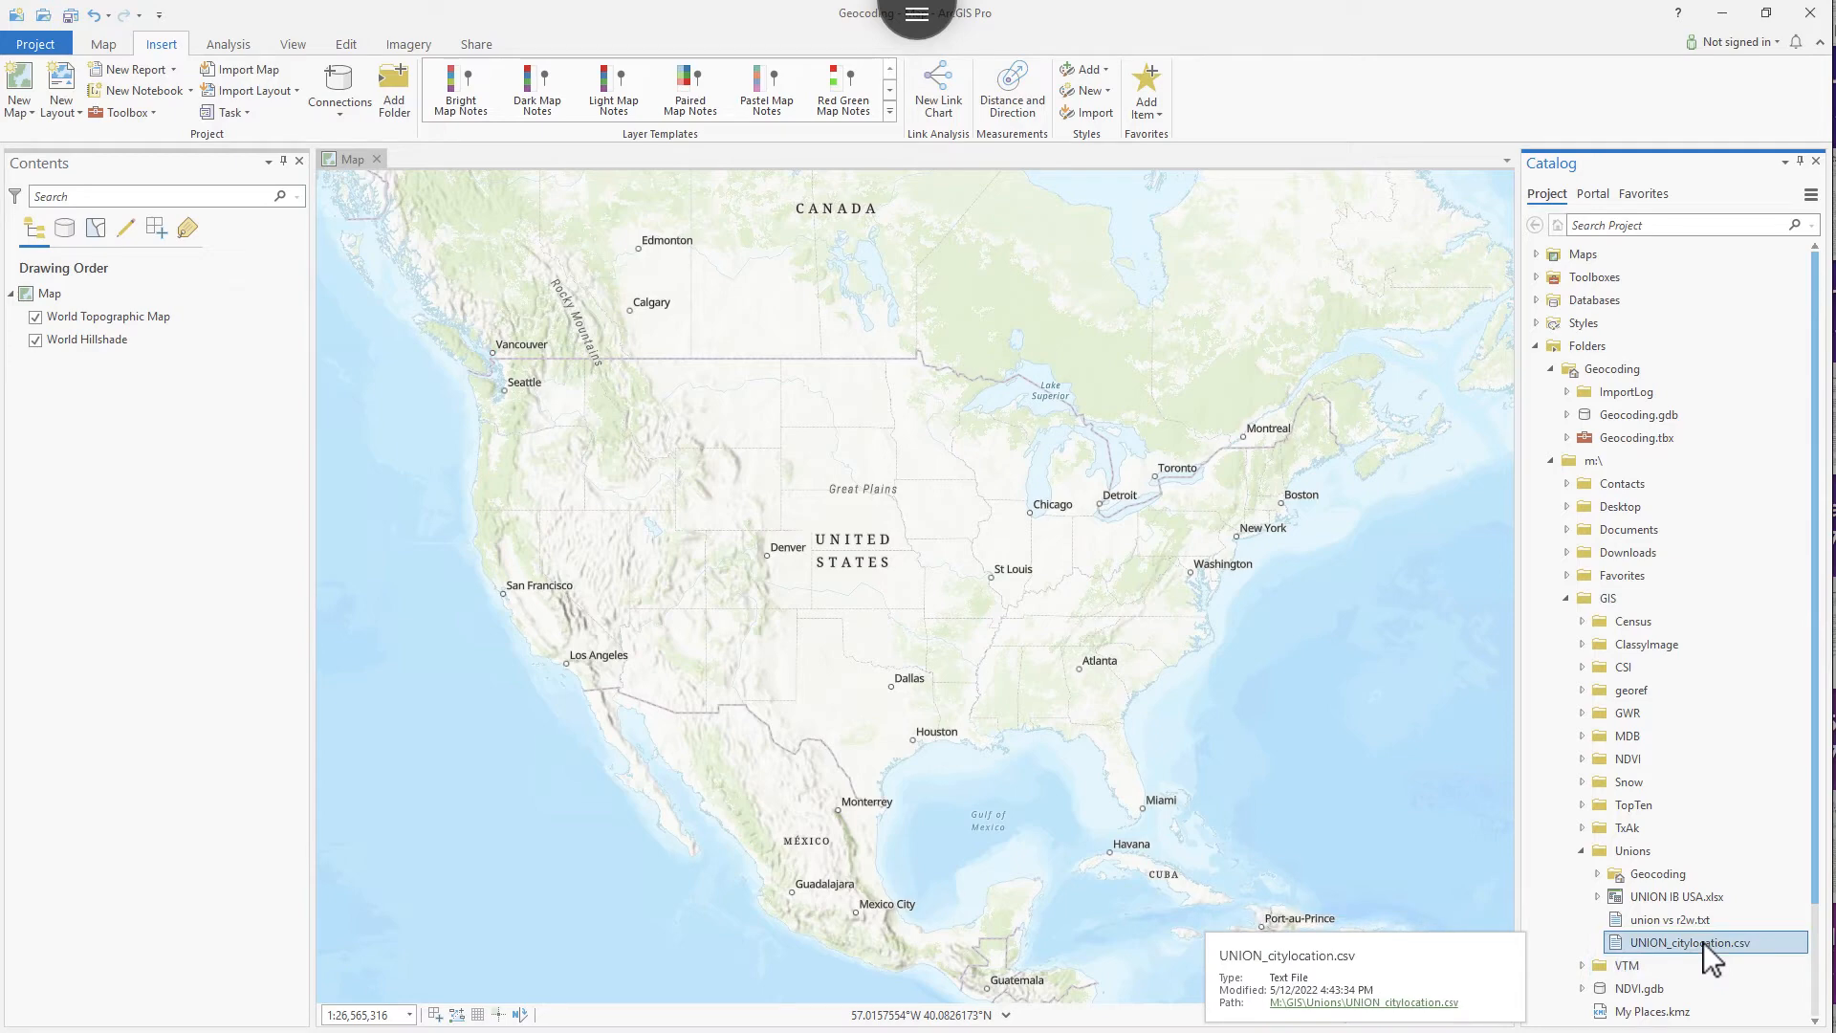
right_click(1702, 943)
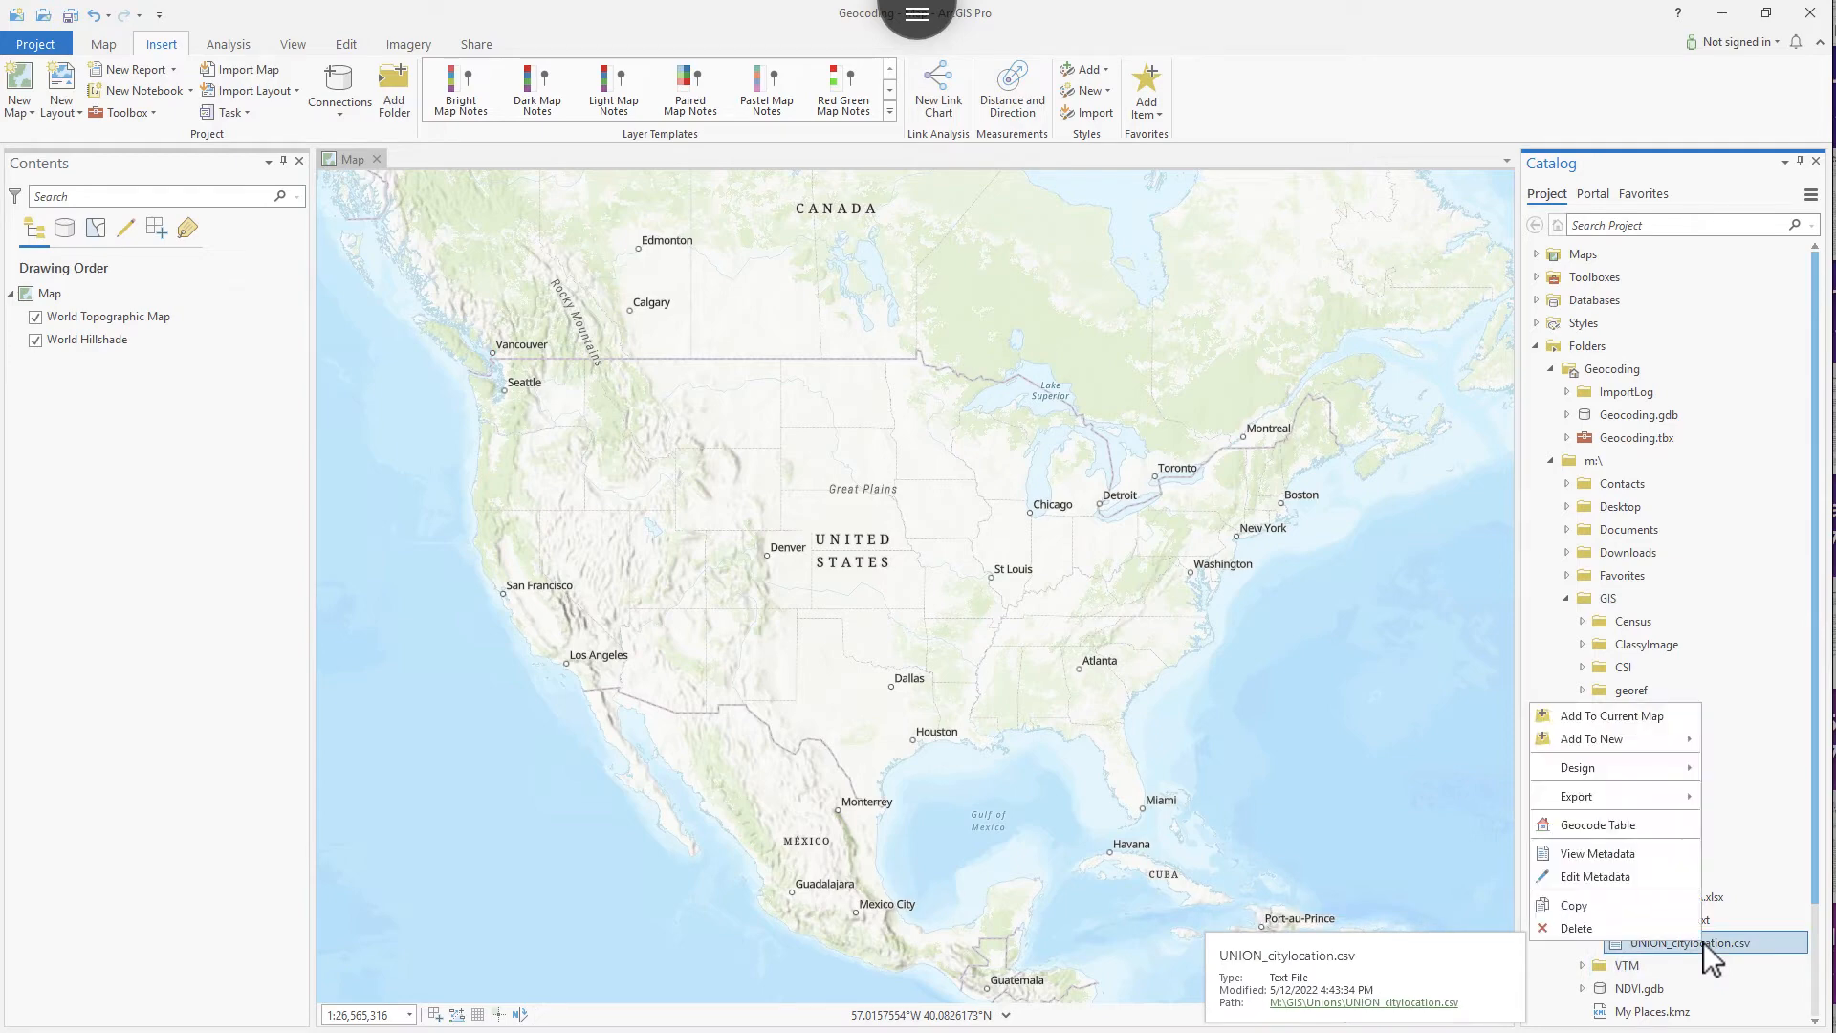
click(1621, 721)
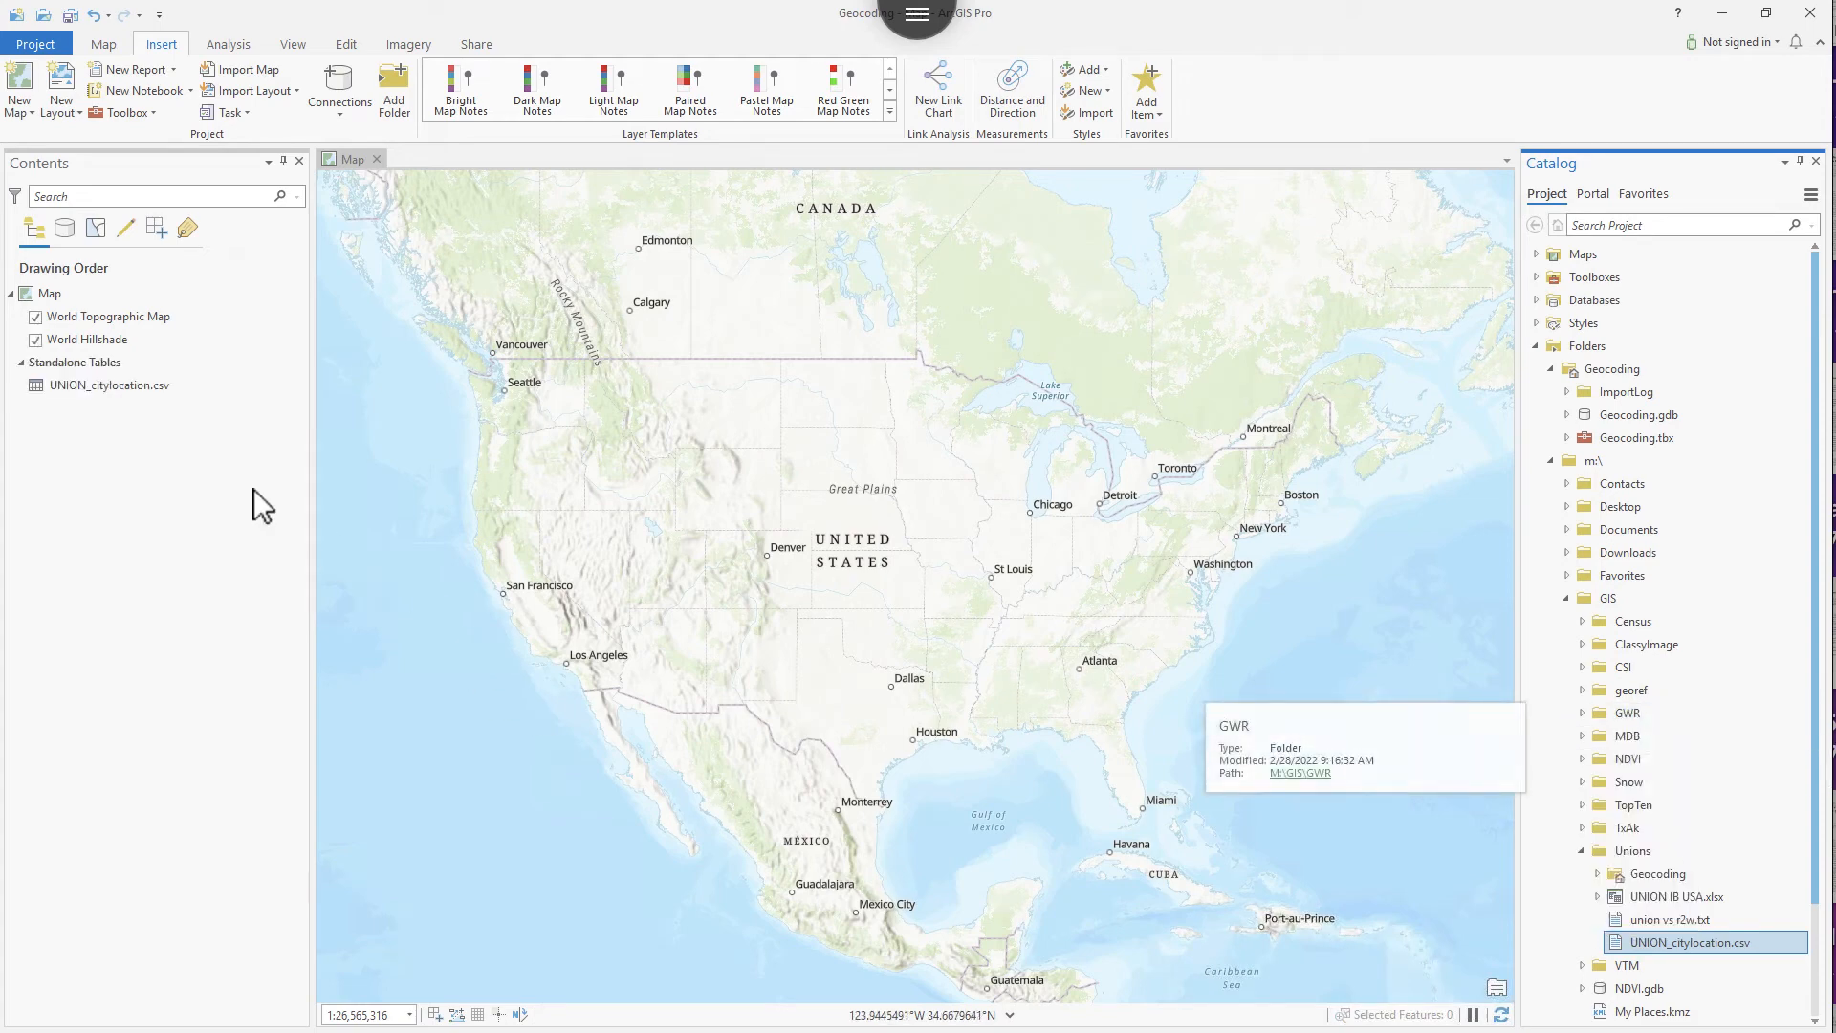
Open the UNION_citylocation.csv table, fit the Union column to its contents and enlarge the table view to show more rows
click(84, 387)
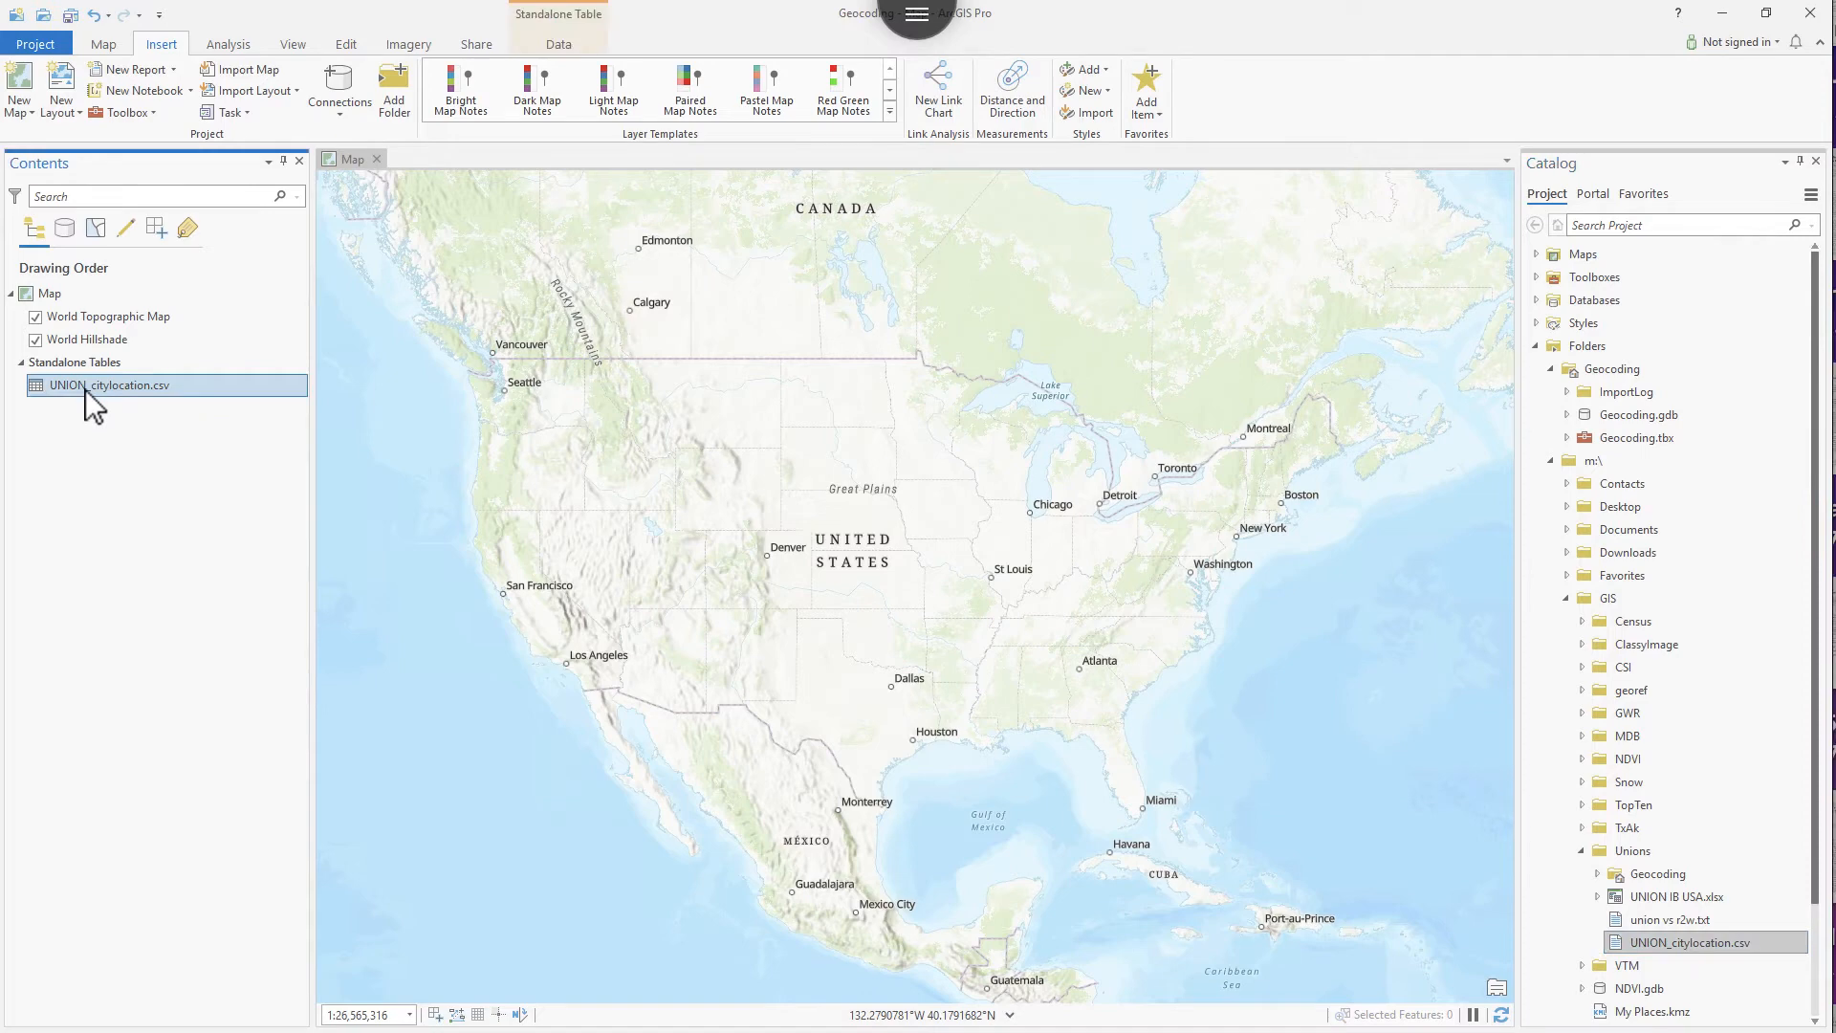
right_click(85, 399)
click(139, 450)
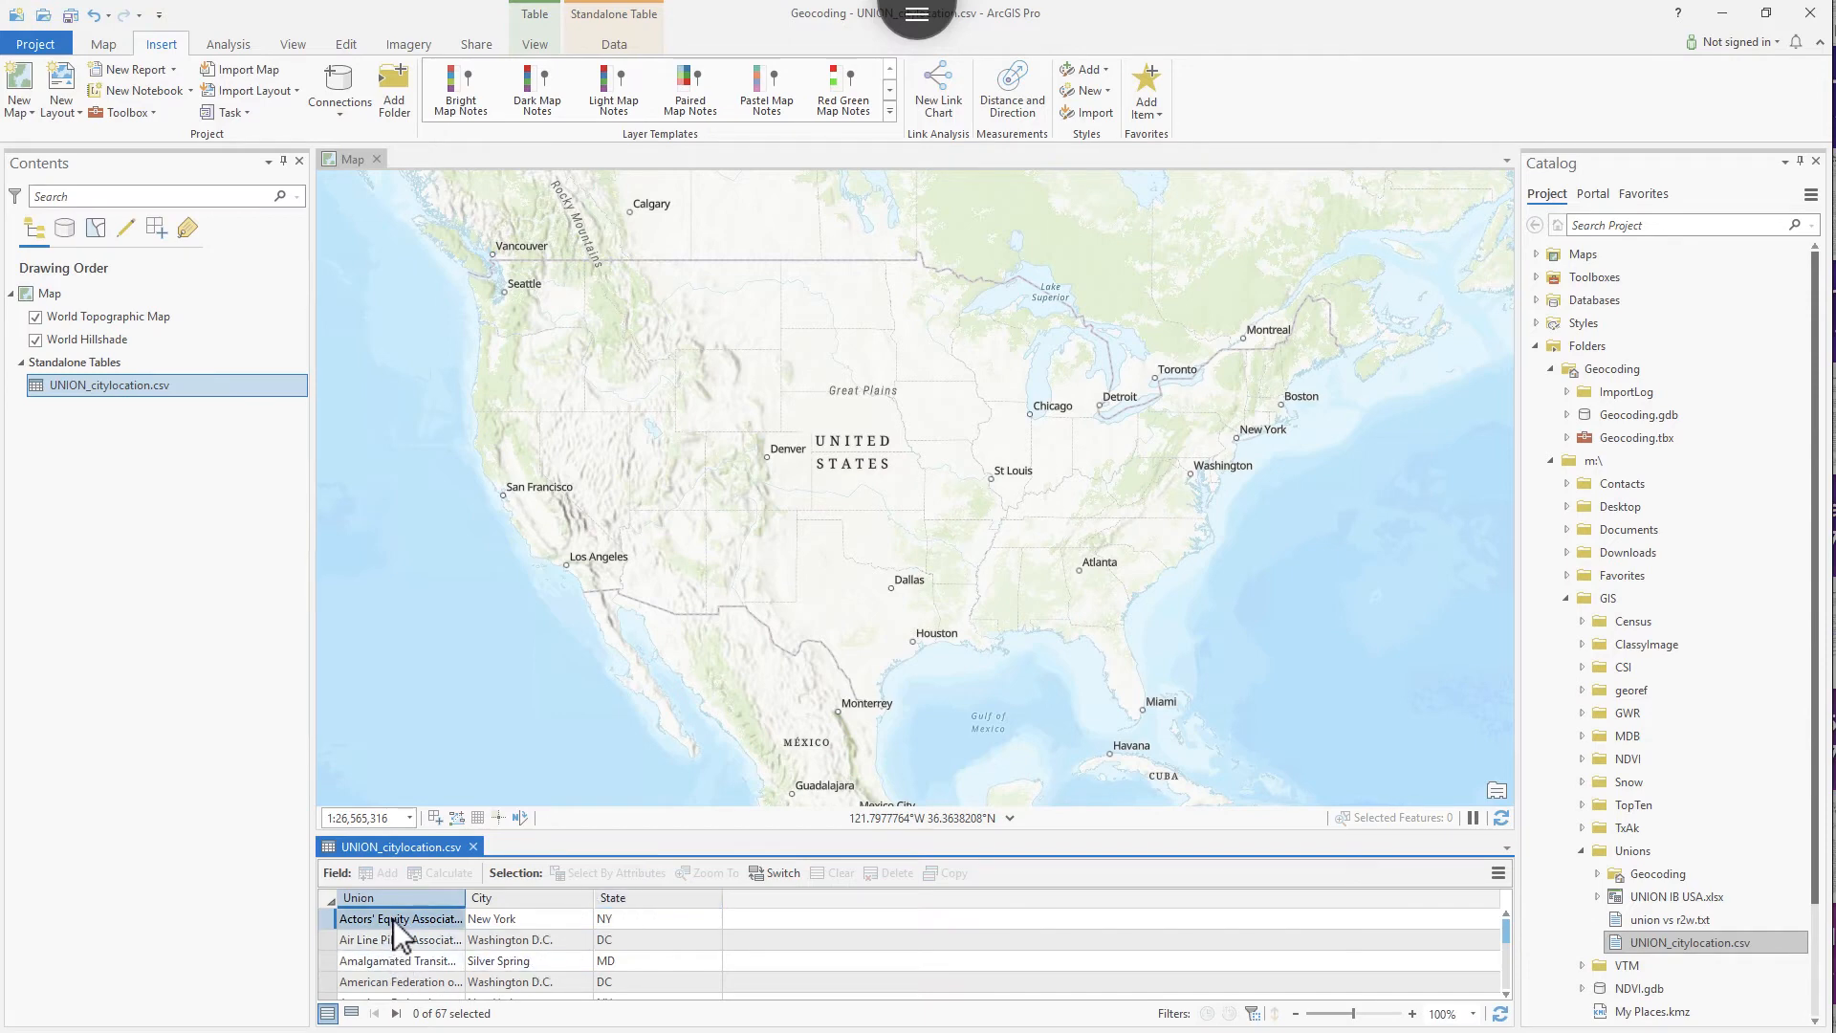
double_click(465, 897)
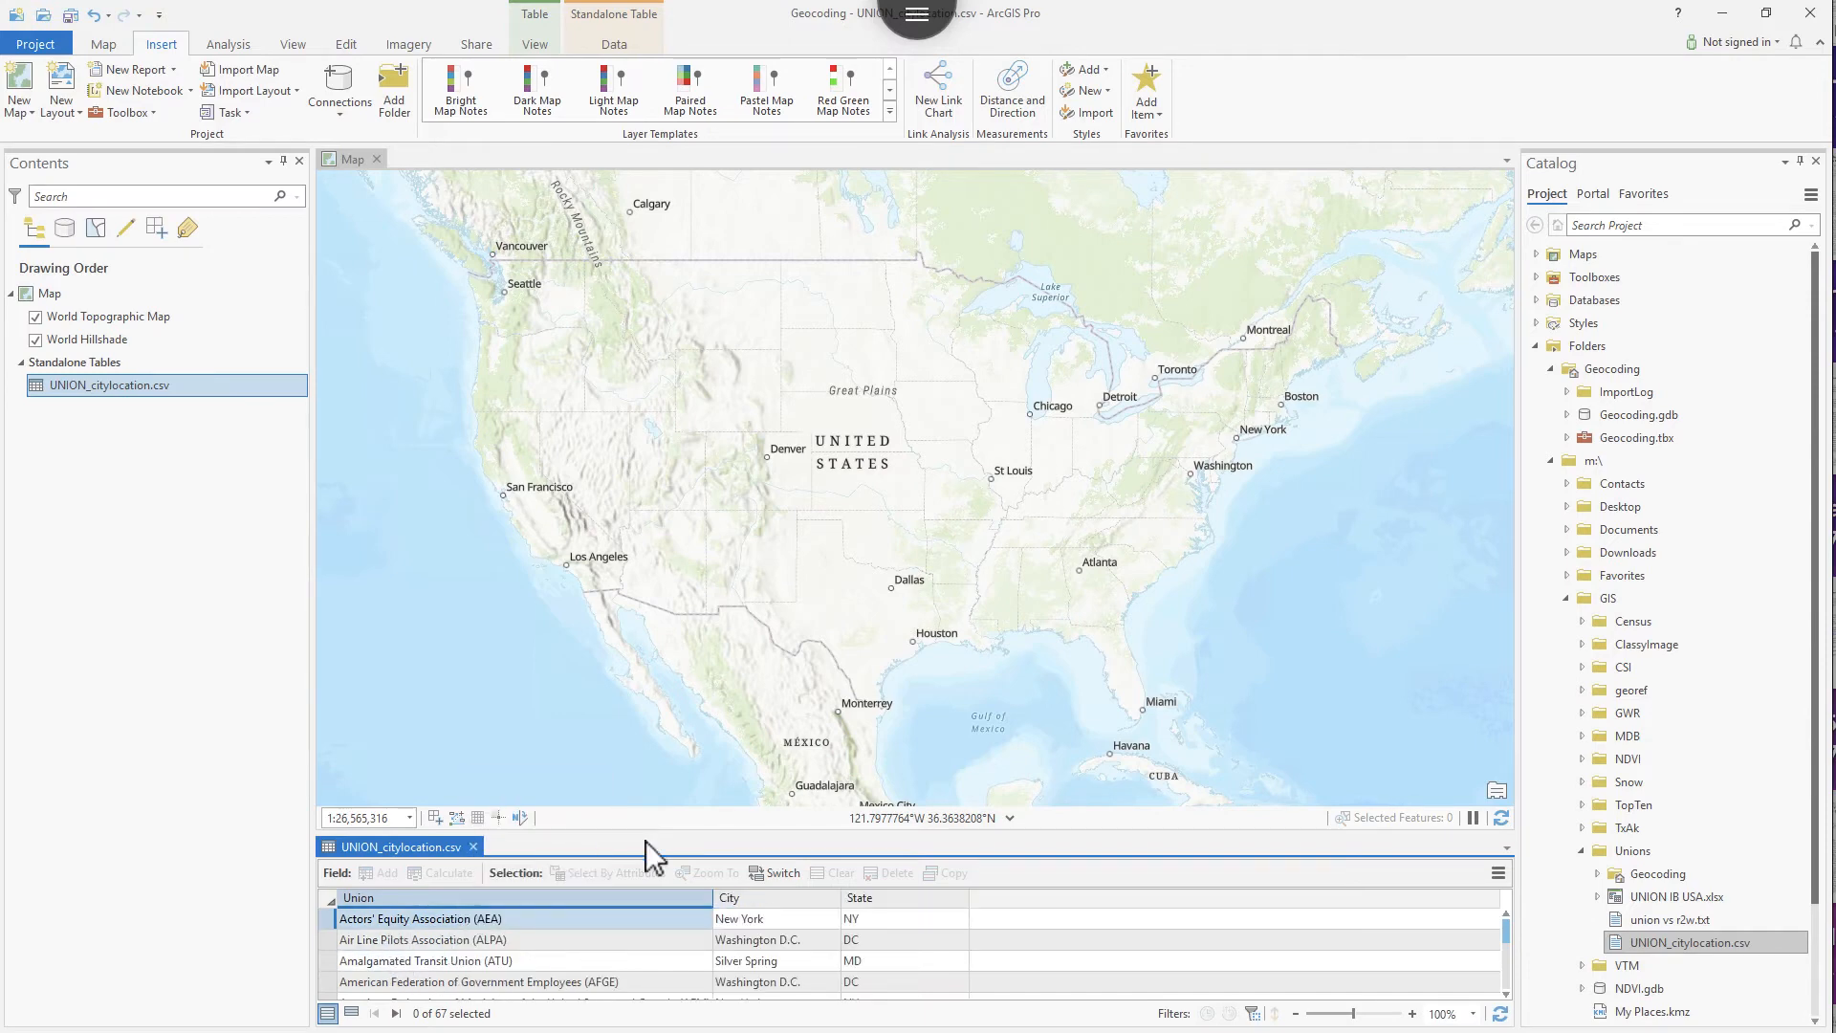
drag(647, 841, 635, 608)
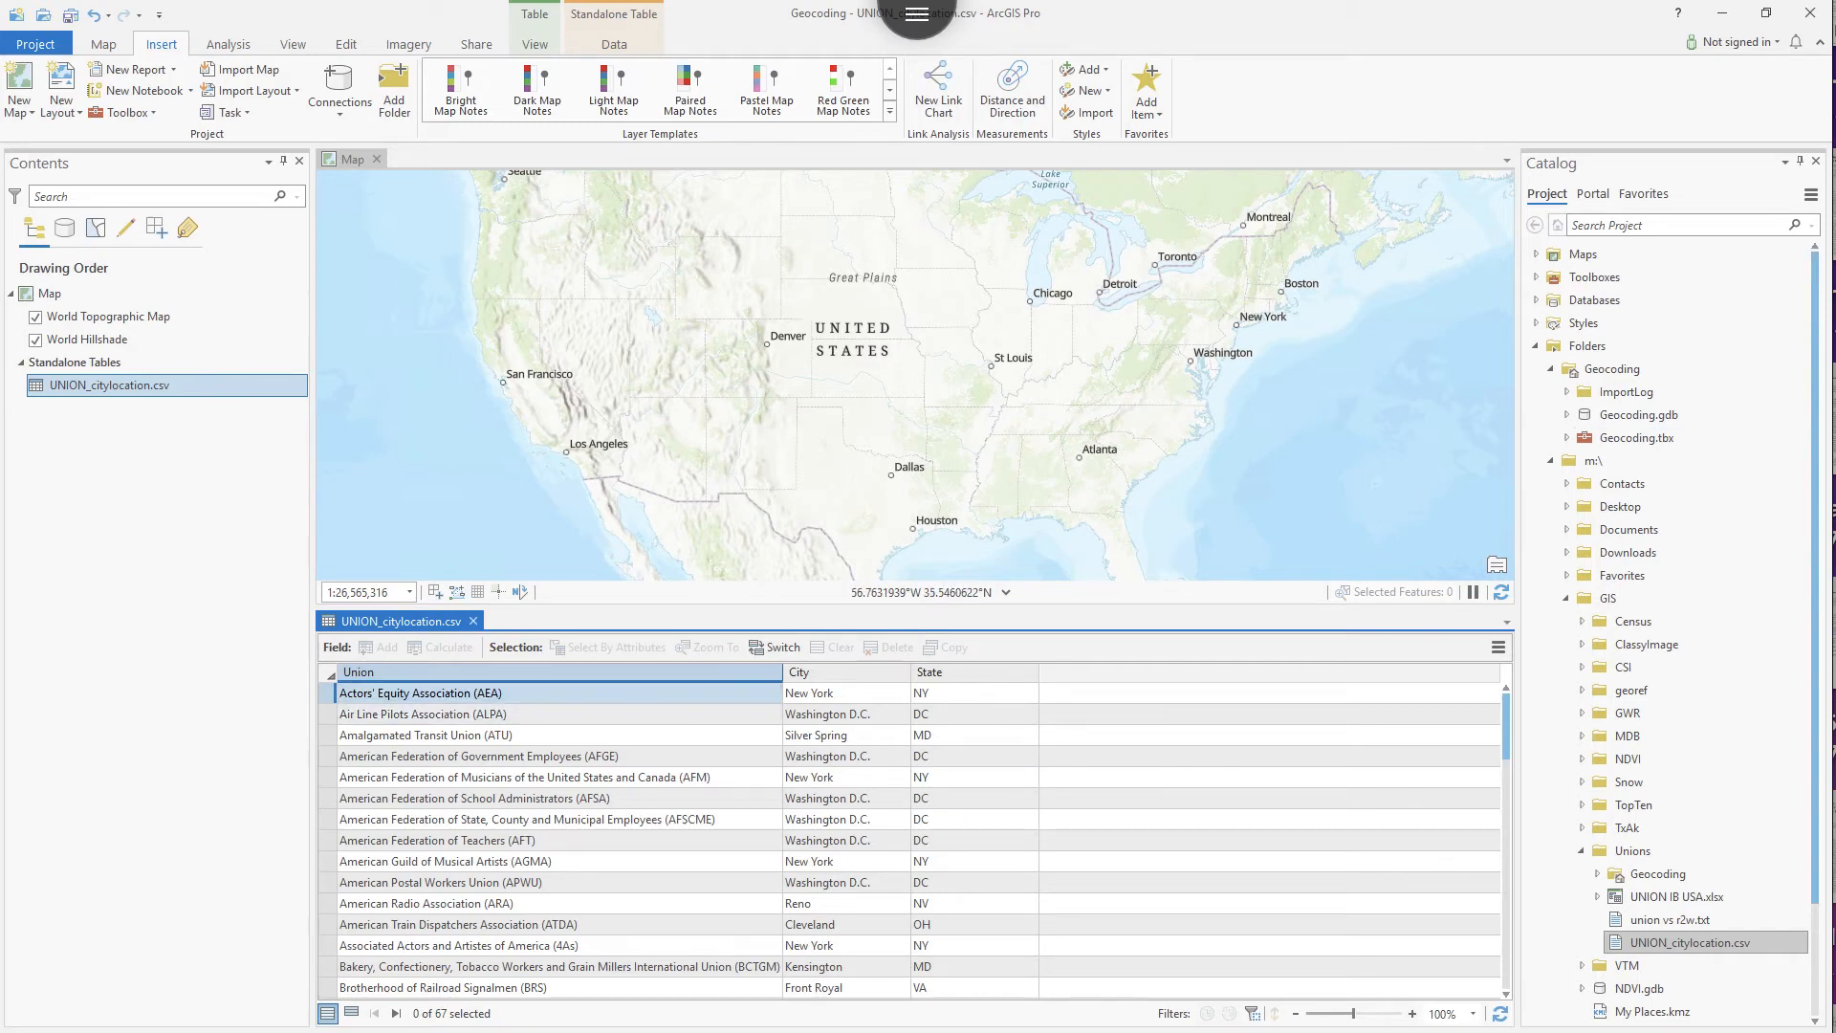
Find the Geocode Addresses geoprocessing tool by searching for geocode, and set UNION_citylocation.csv as its input table
click(104, 44)
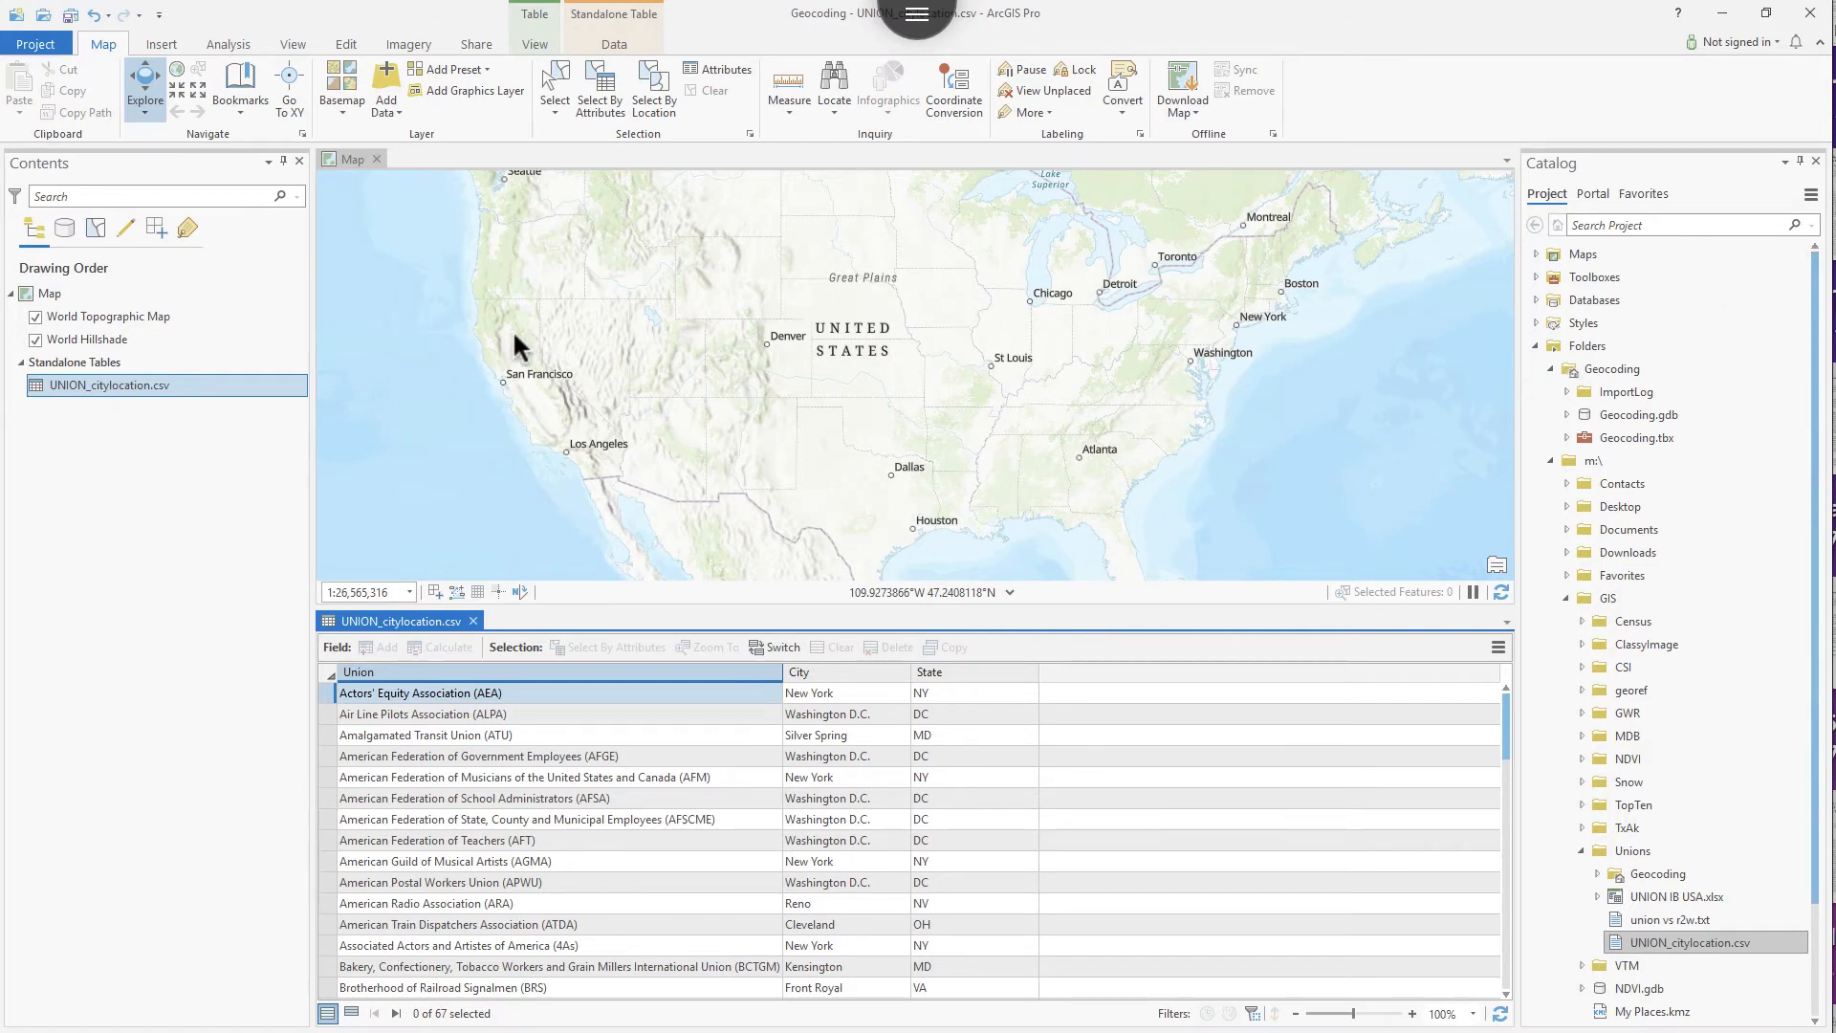
click(231, 50)
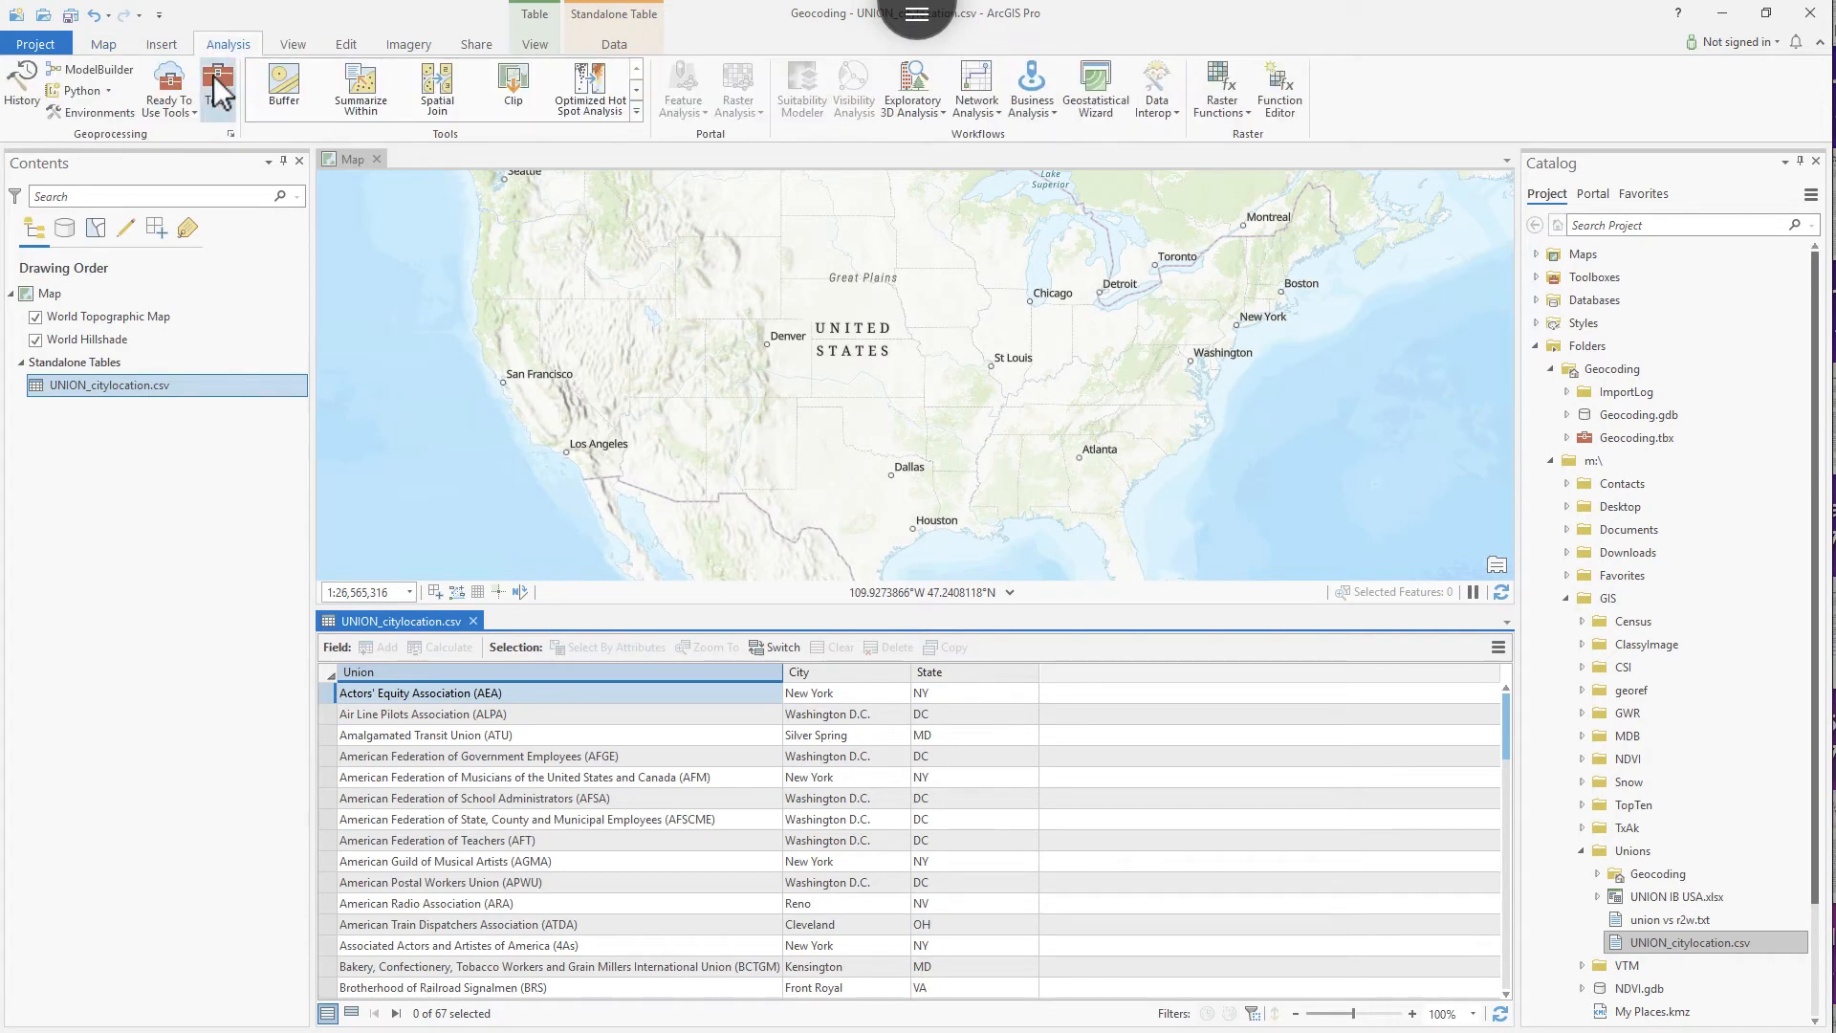
click(218, 91)
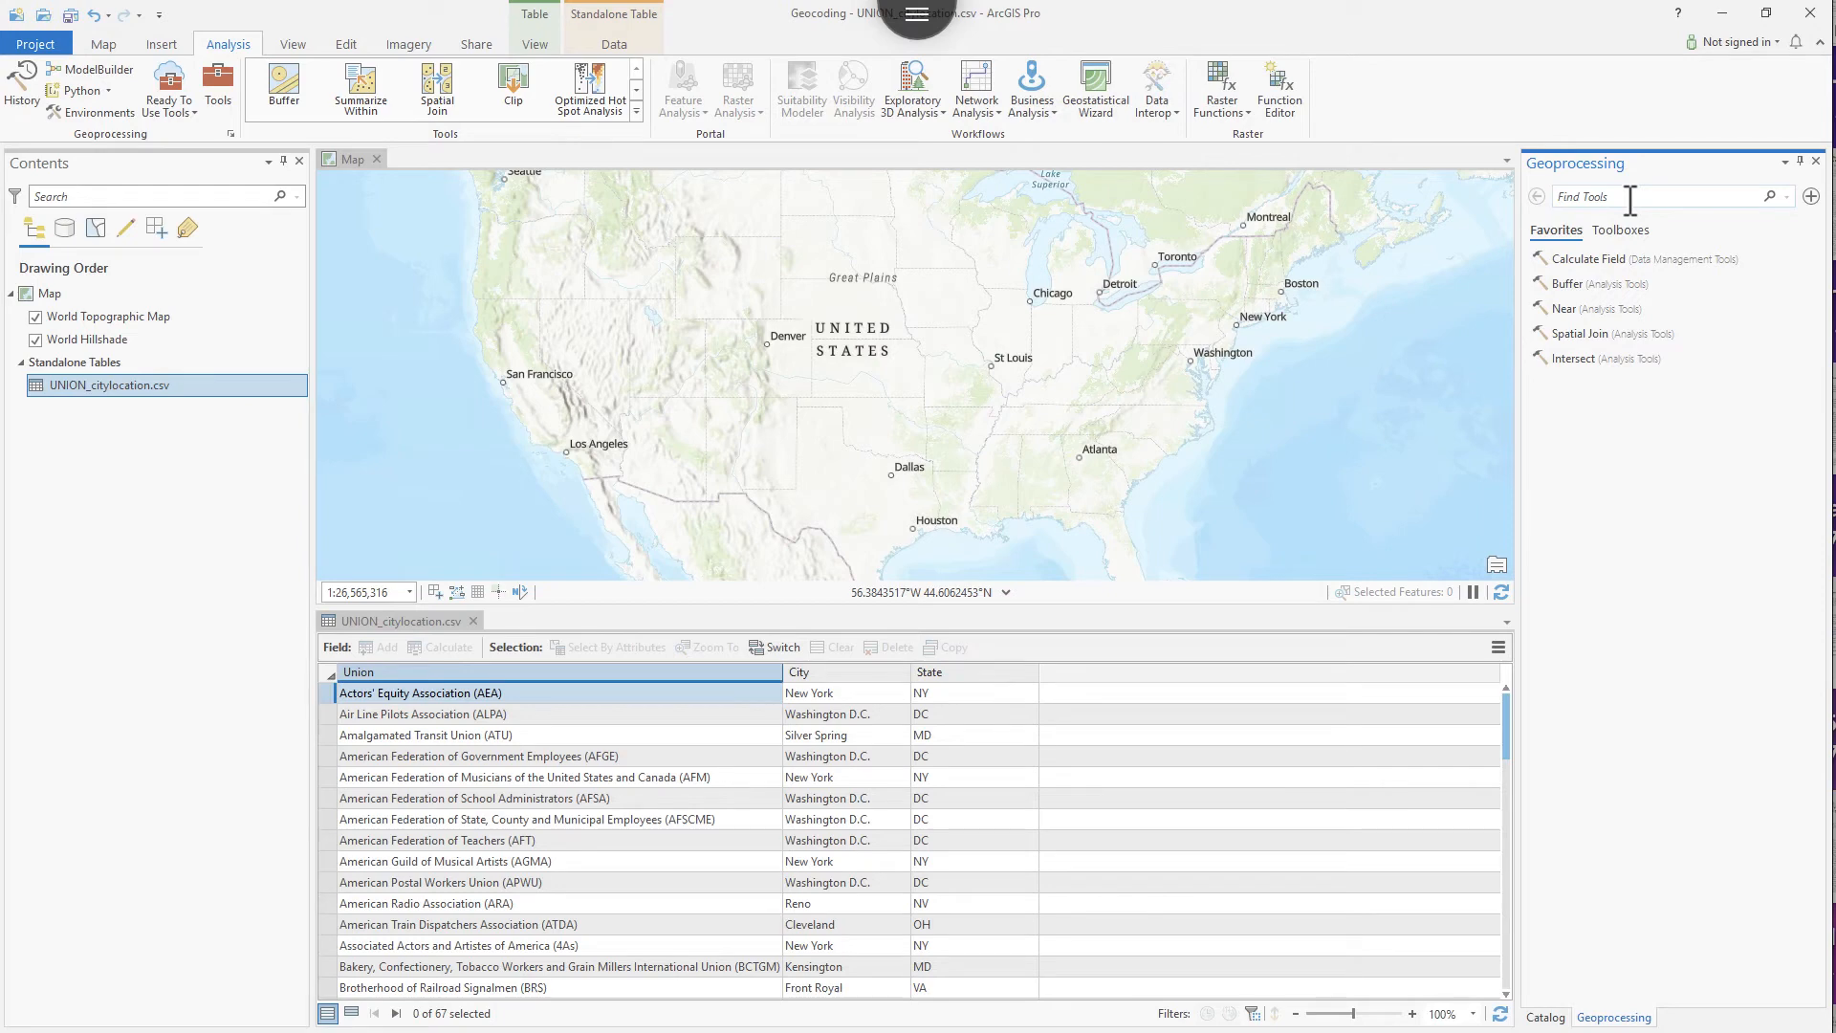
text(geocode)
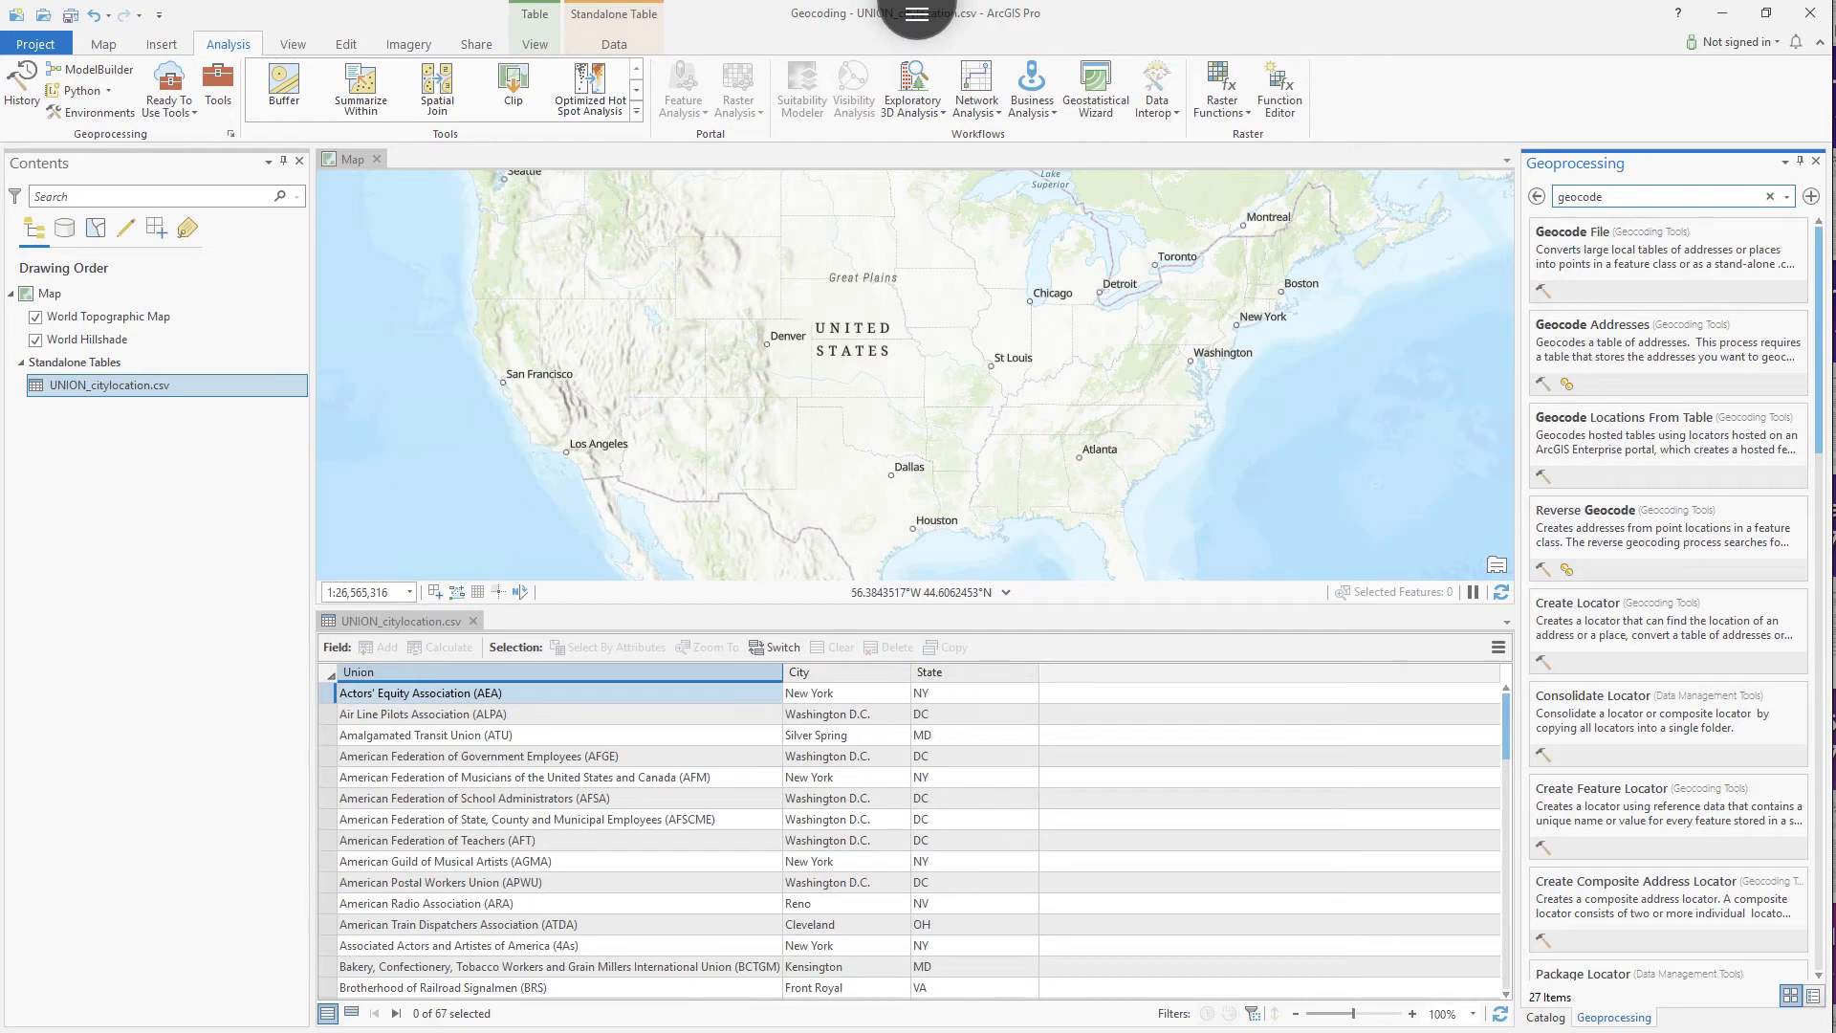
click(1591, 330)
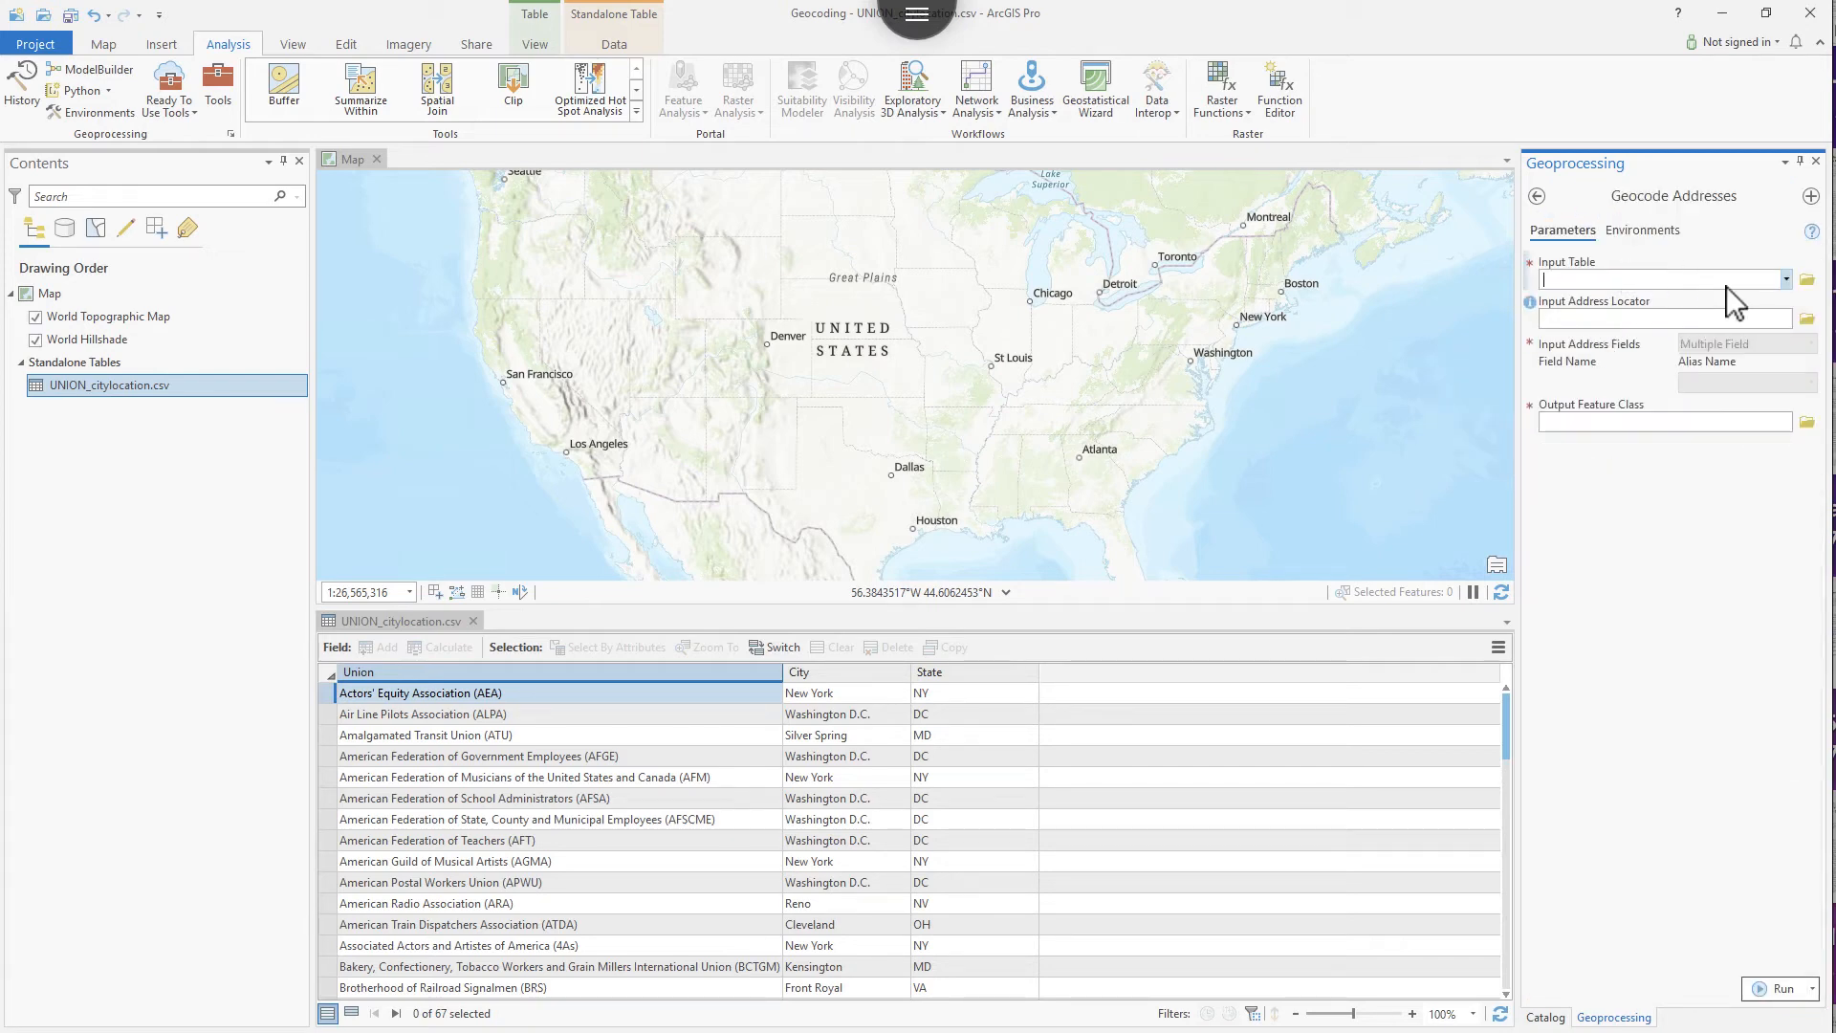
click(1785, 279)
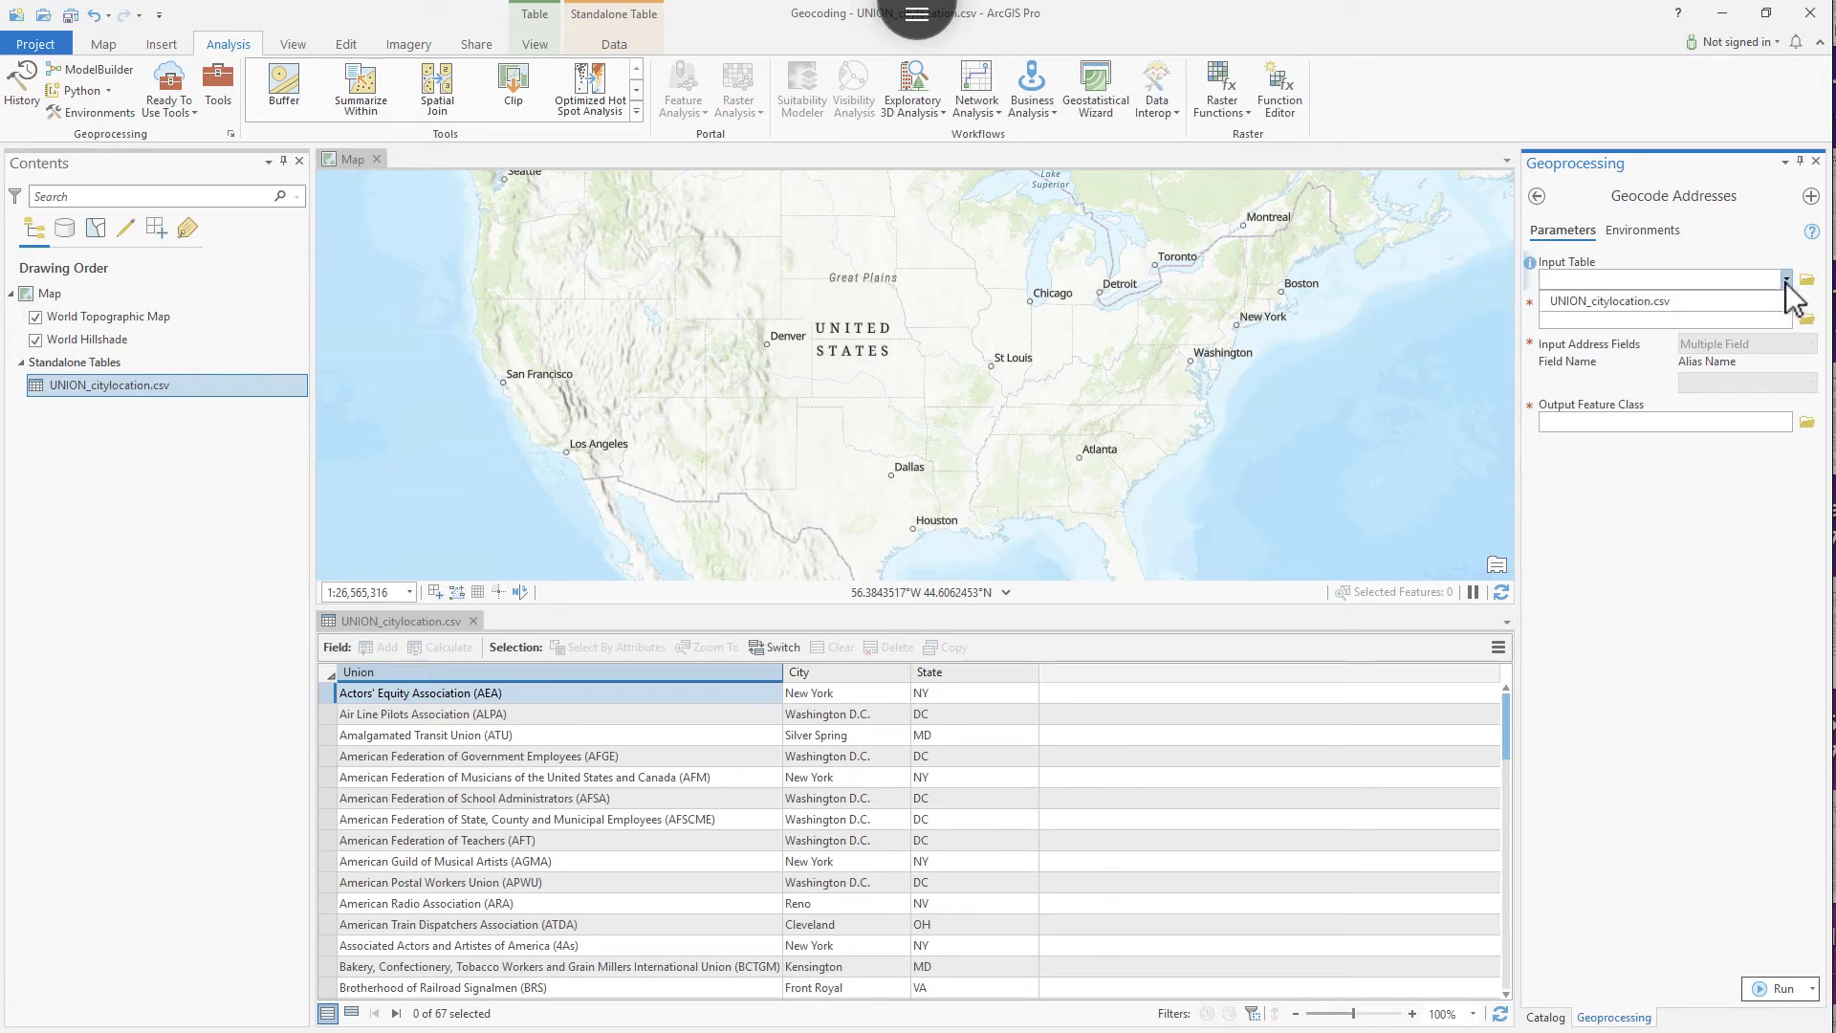
click(1673, 302)
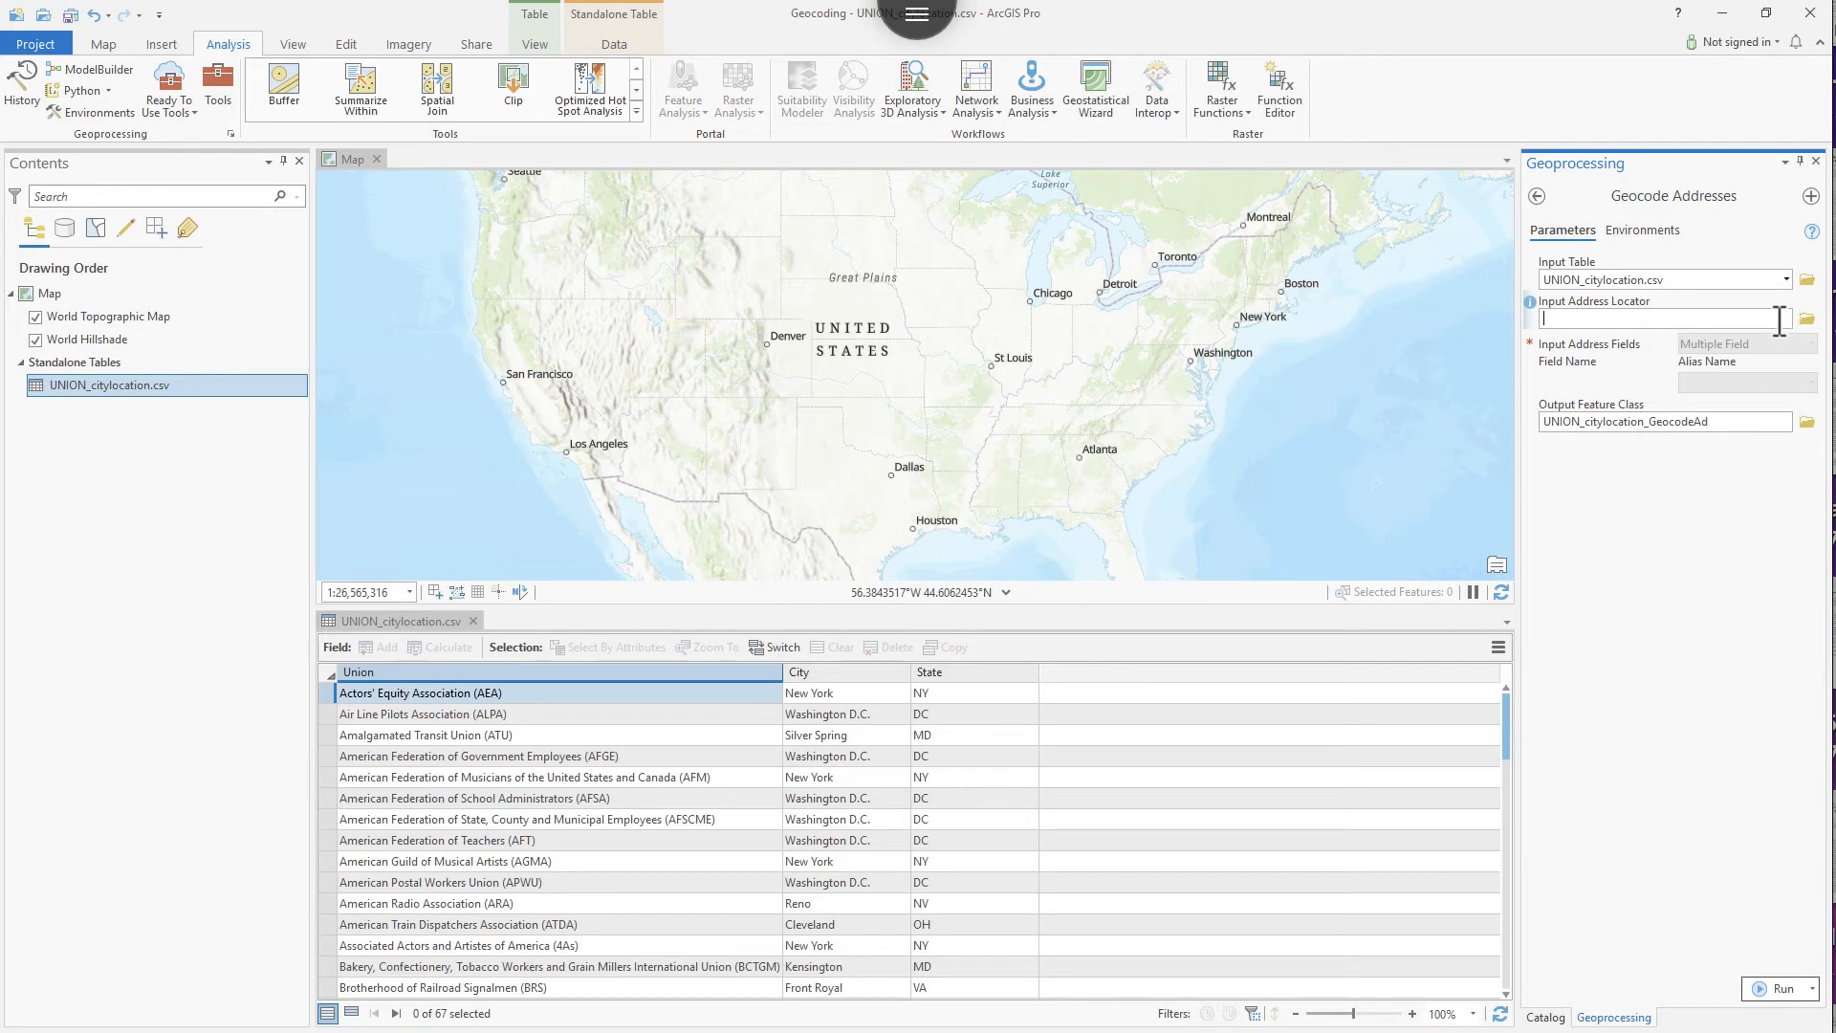
Sign in to ArcGIS Online and set the ArcGIS World Geocoding Service as the input address locator
click(1723, 41)
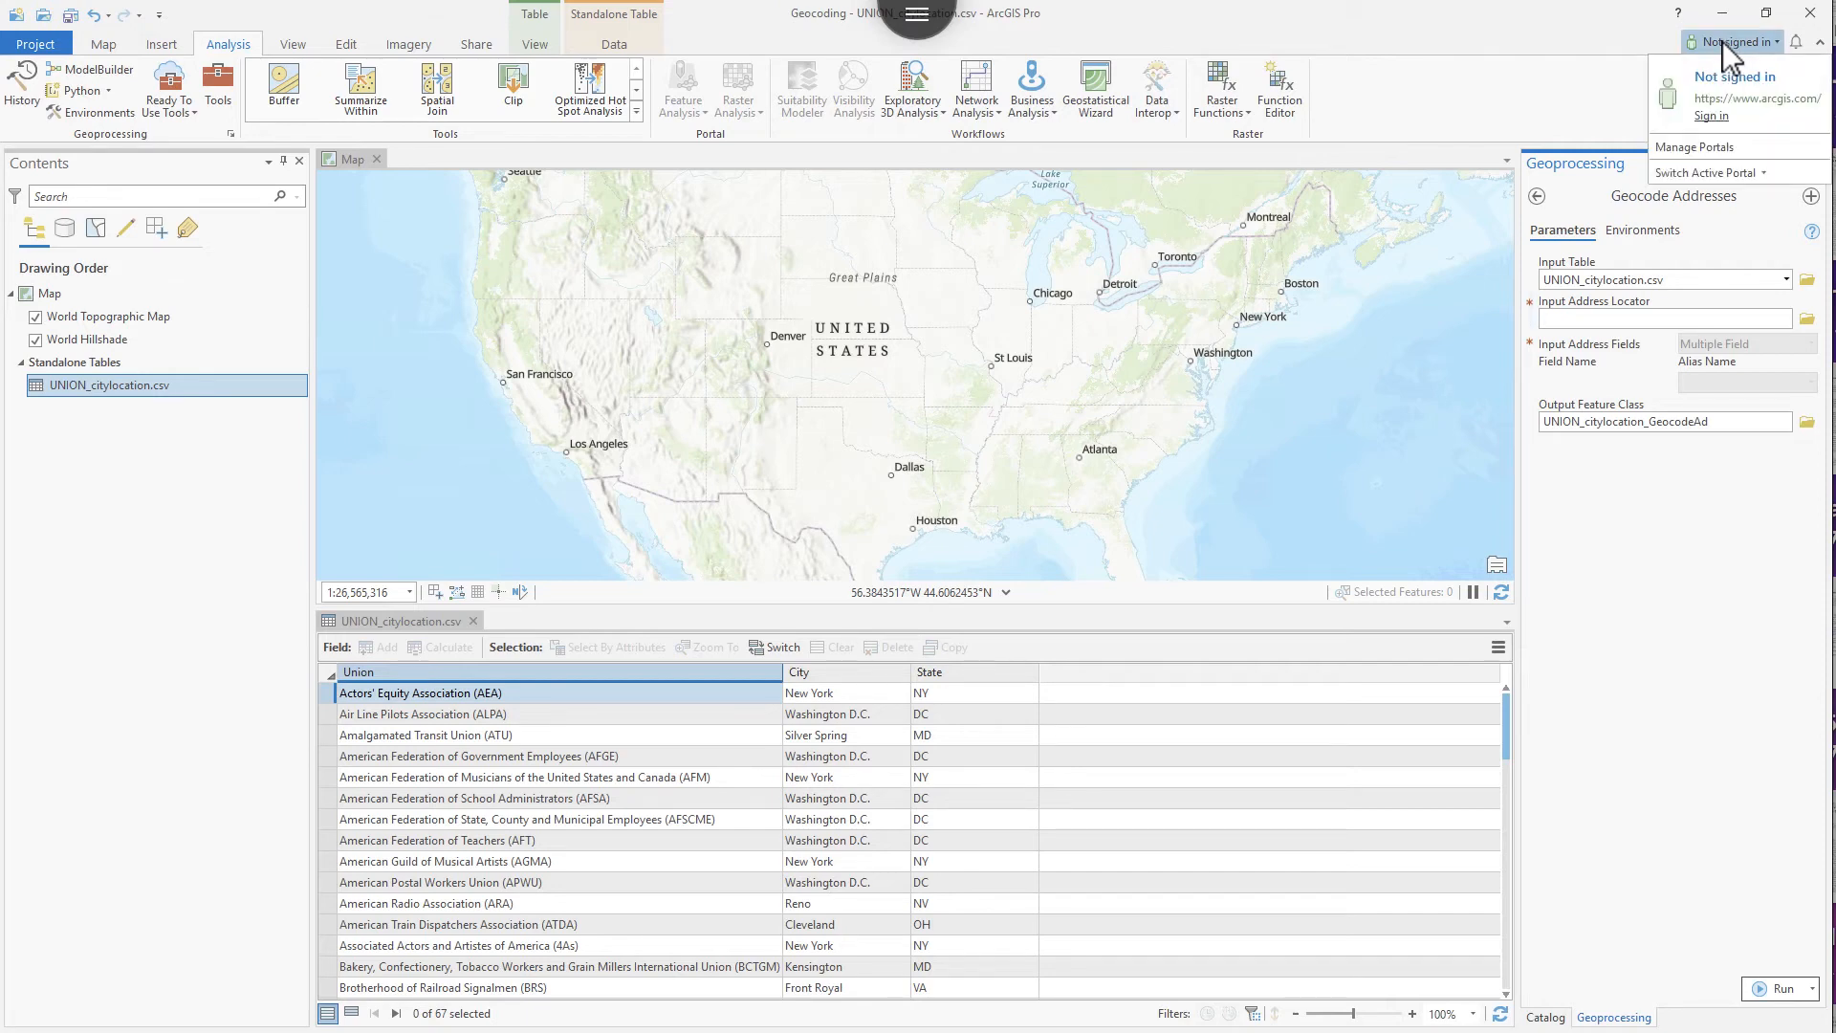
click(1711, 116)
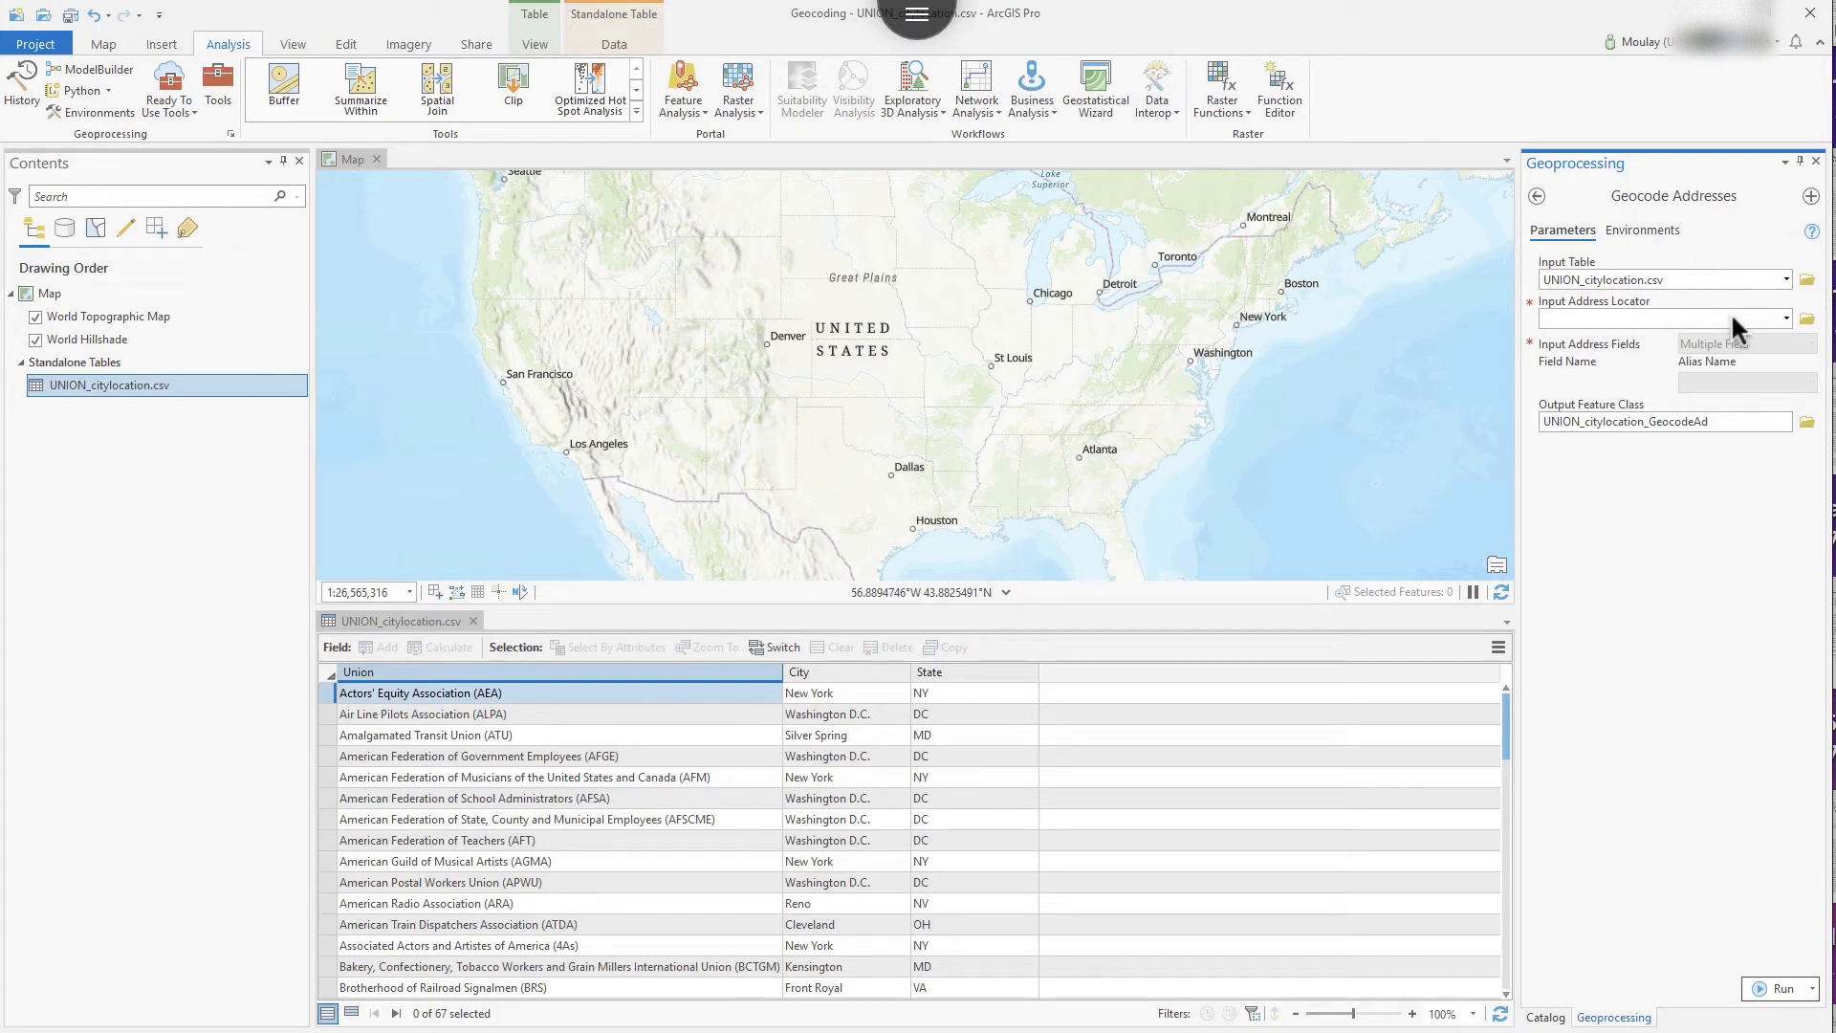
click(1785, 319)
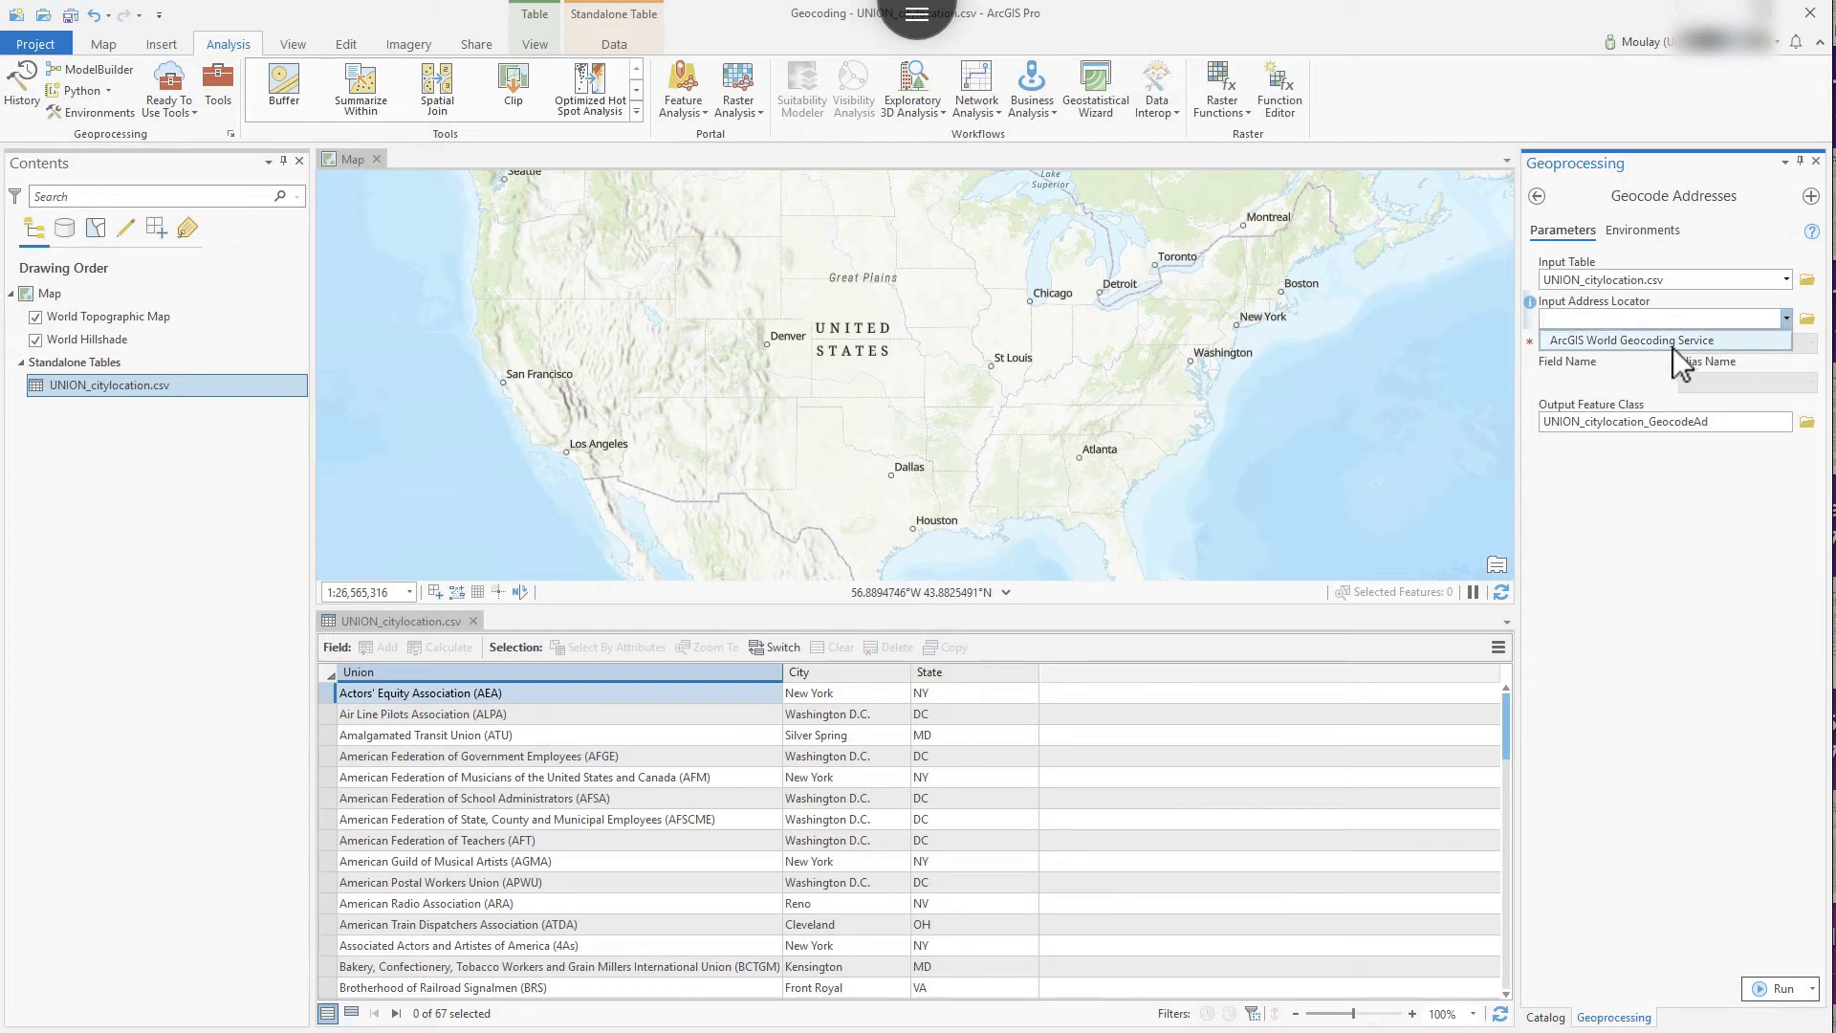
click(1642, 340)
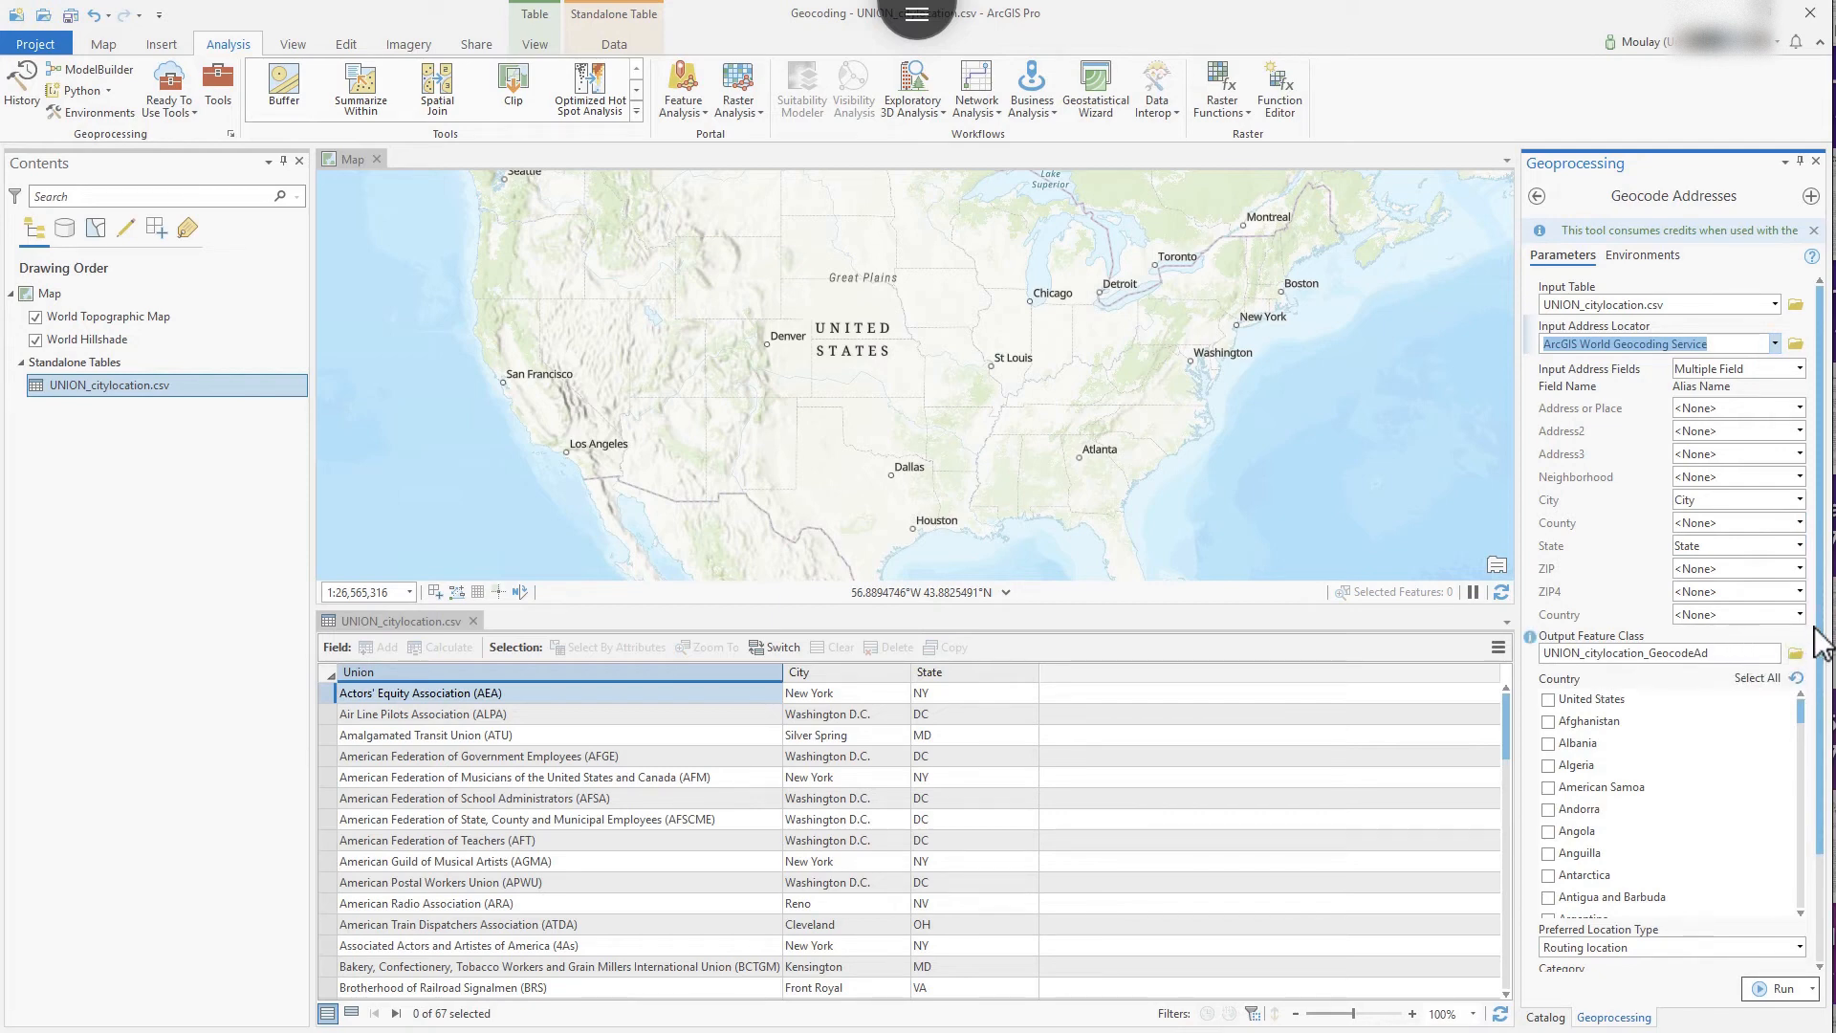
Limit the geocoding to the United States and run the Geocode Addresses tool
drag(1821, 645, 1806, 779)
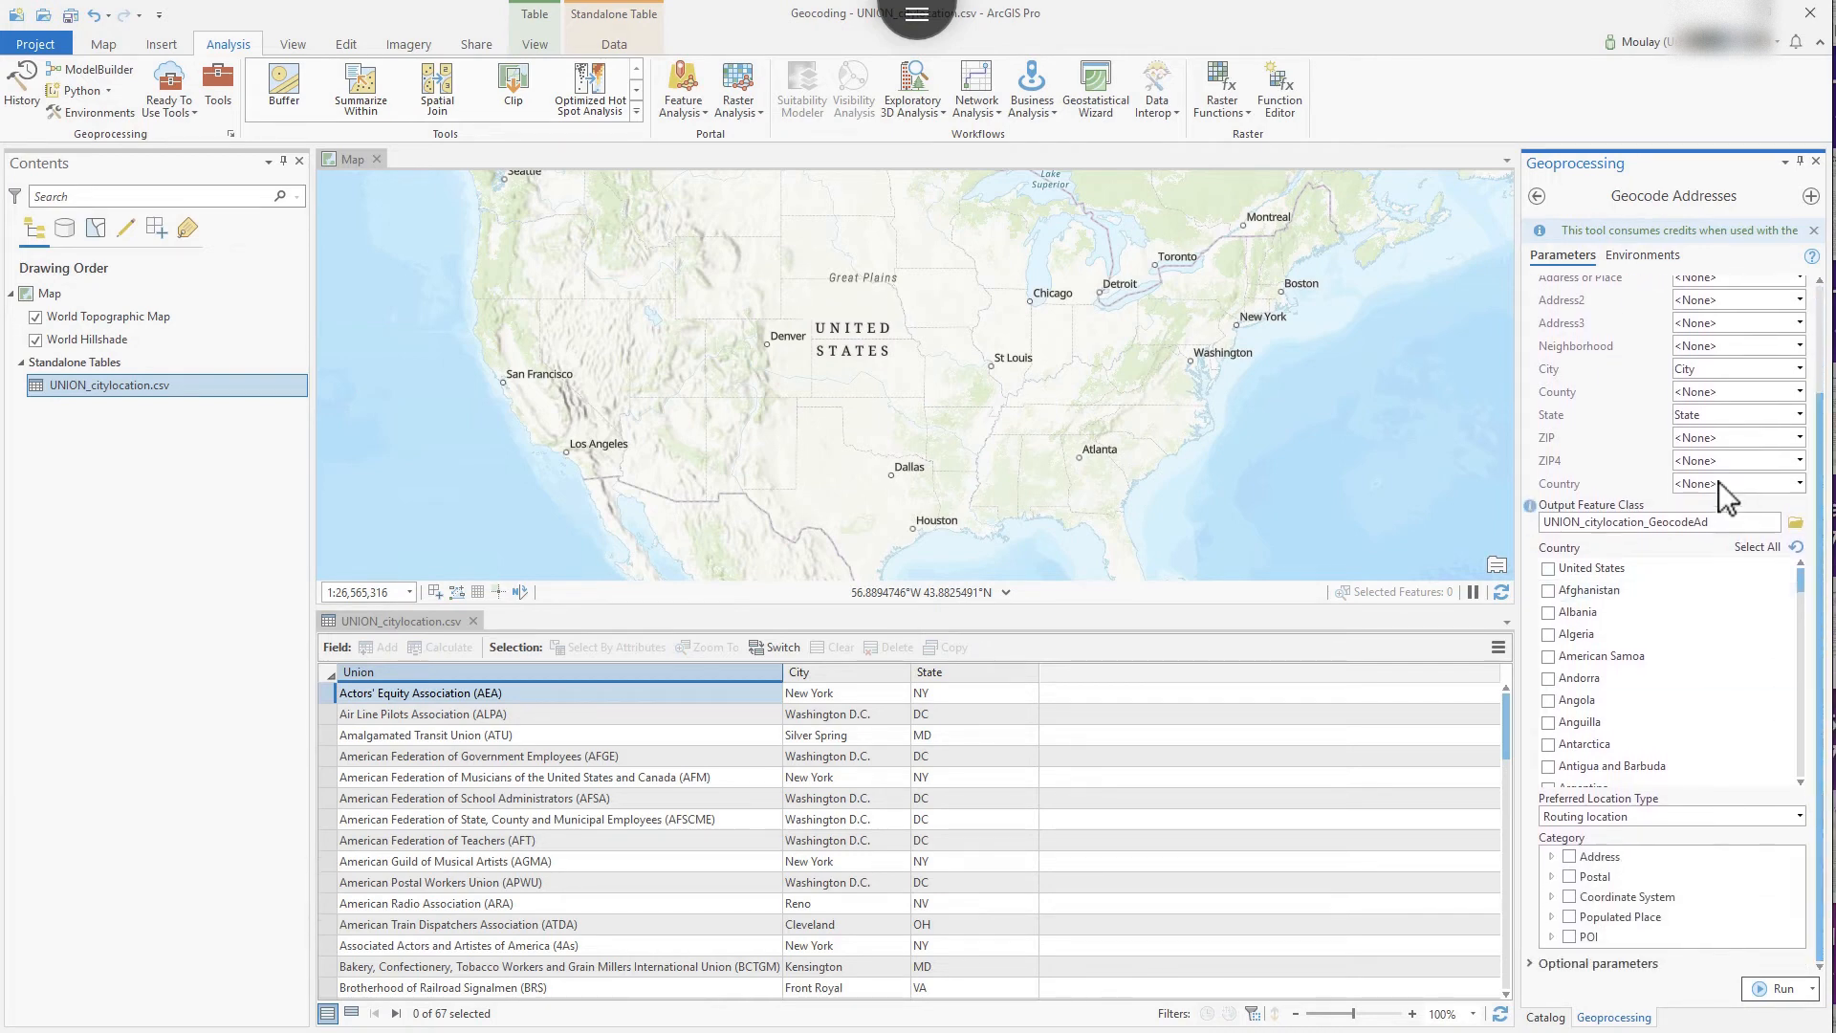
click(1549, 569)
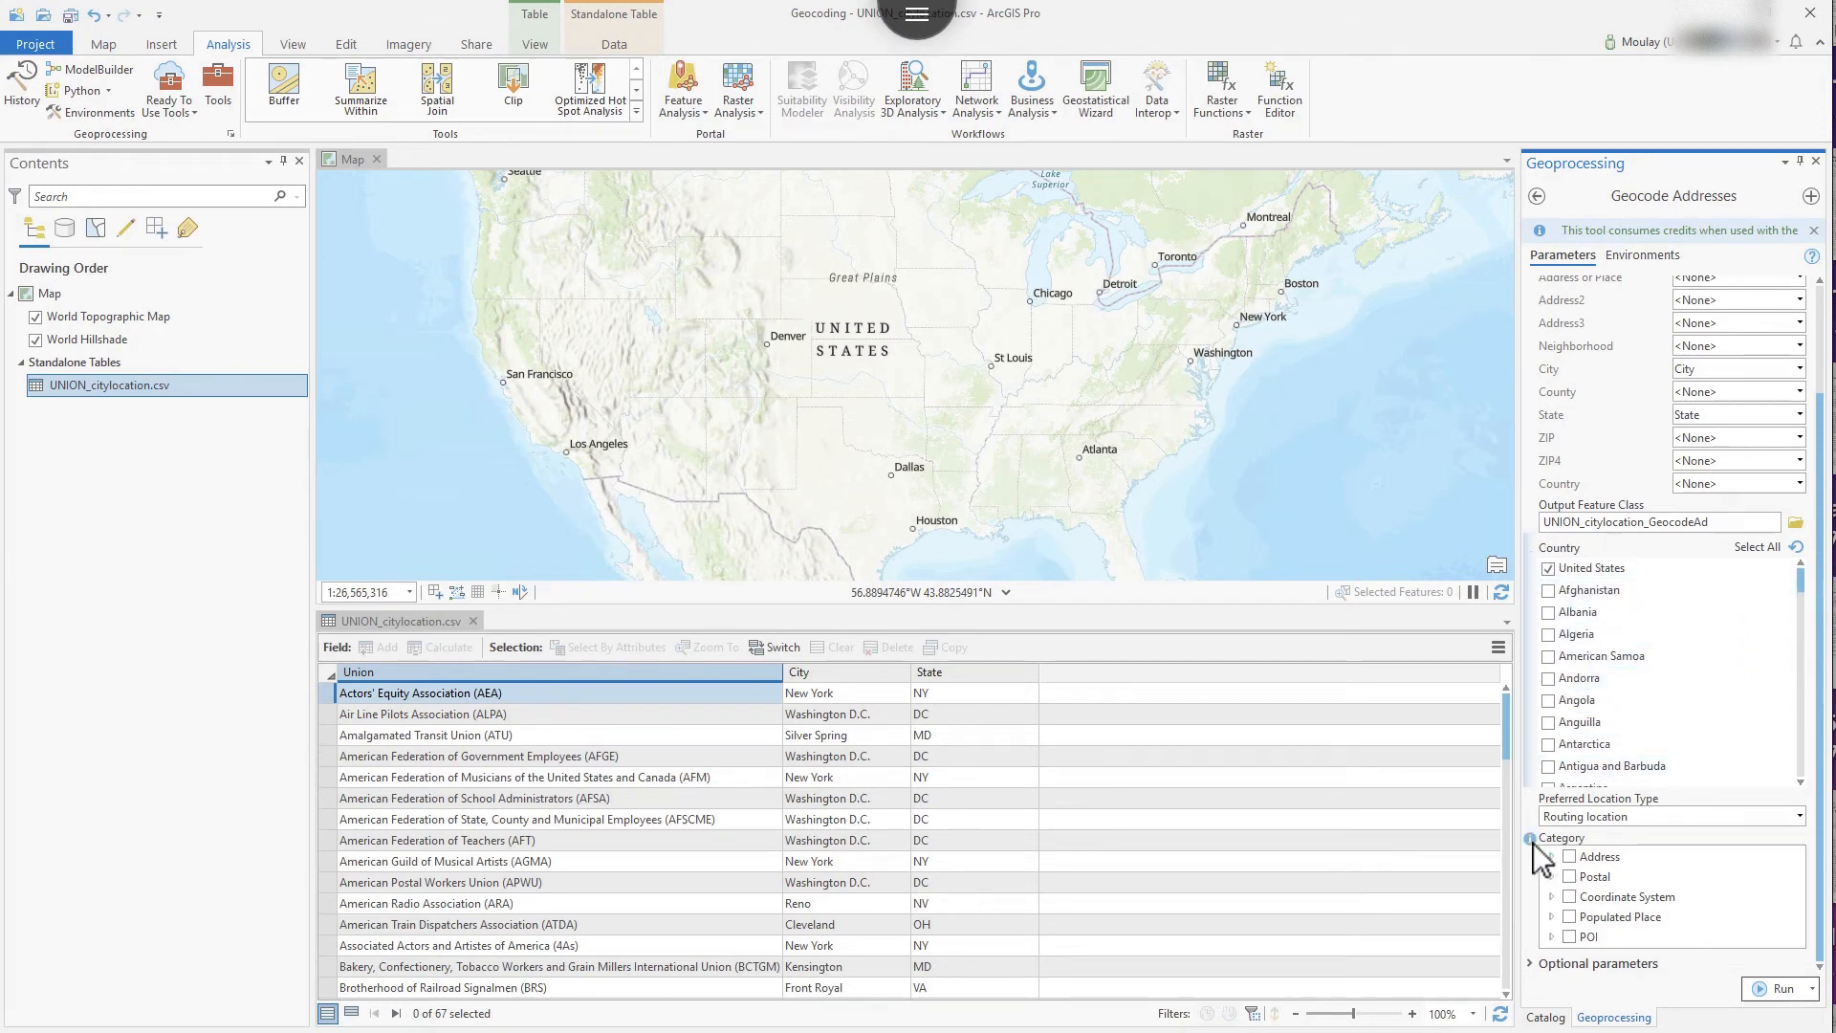
mouse_move(1533, 842)
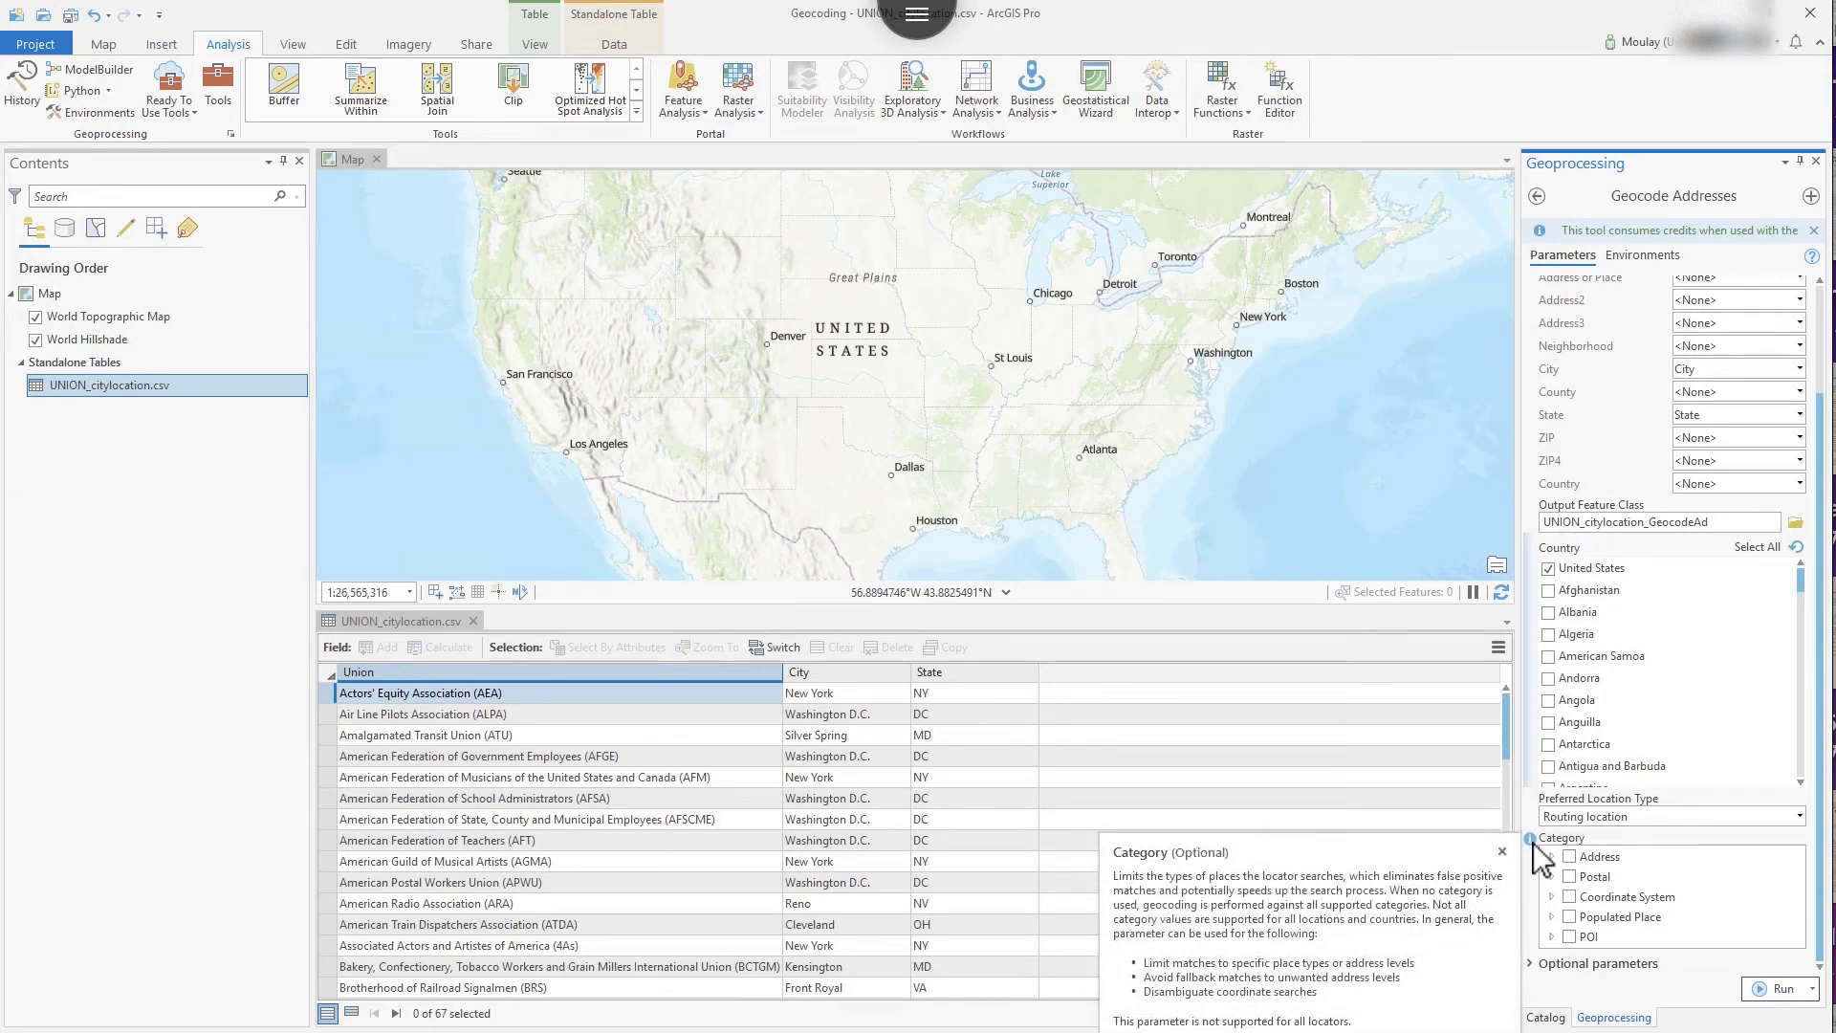
click(1778, 991)
mouse_move(1778, 993)
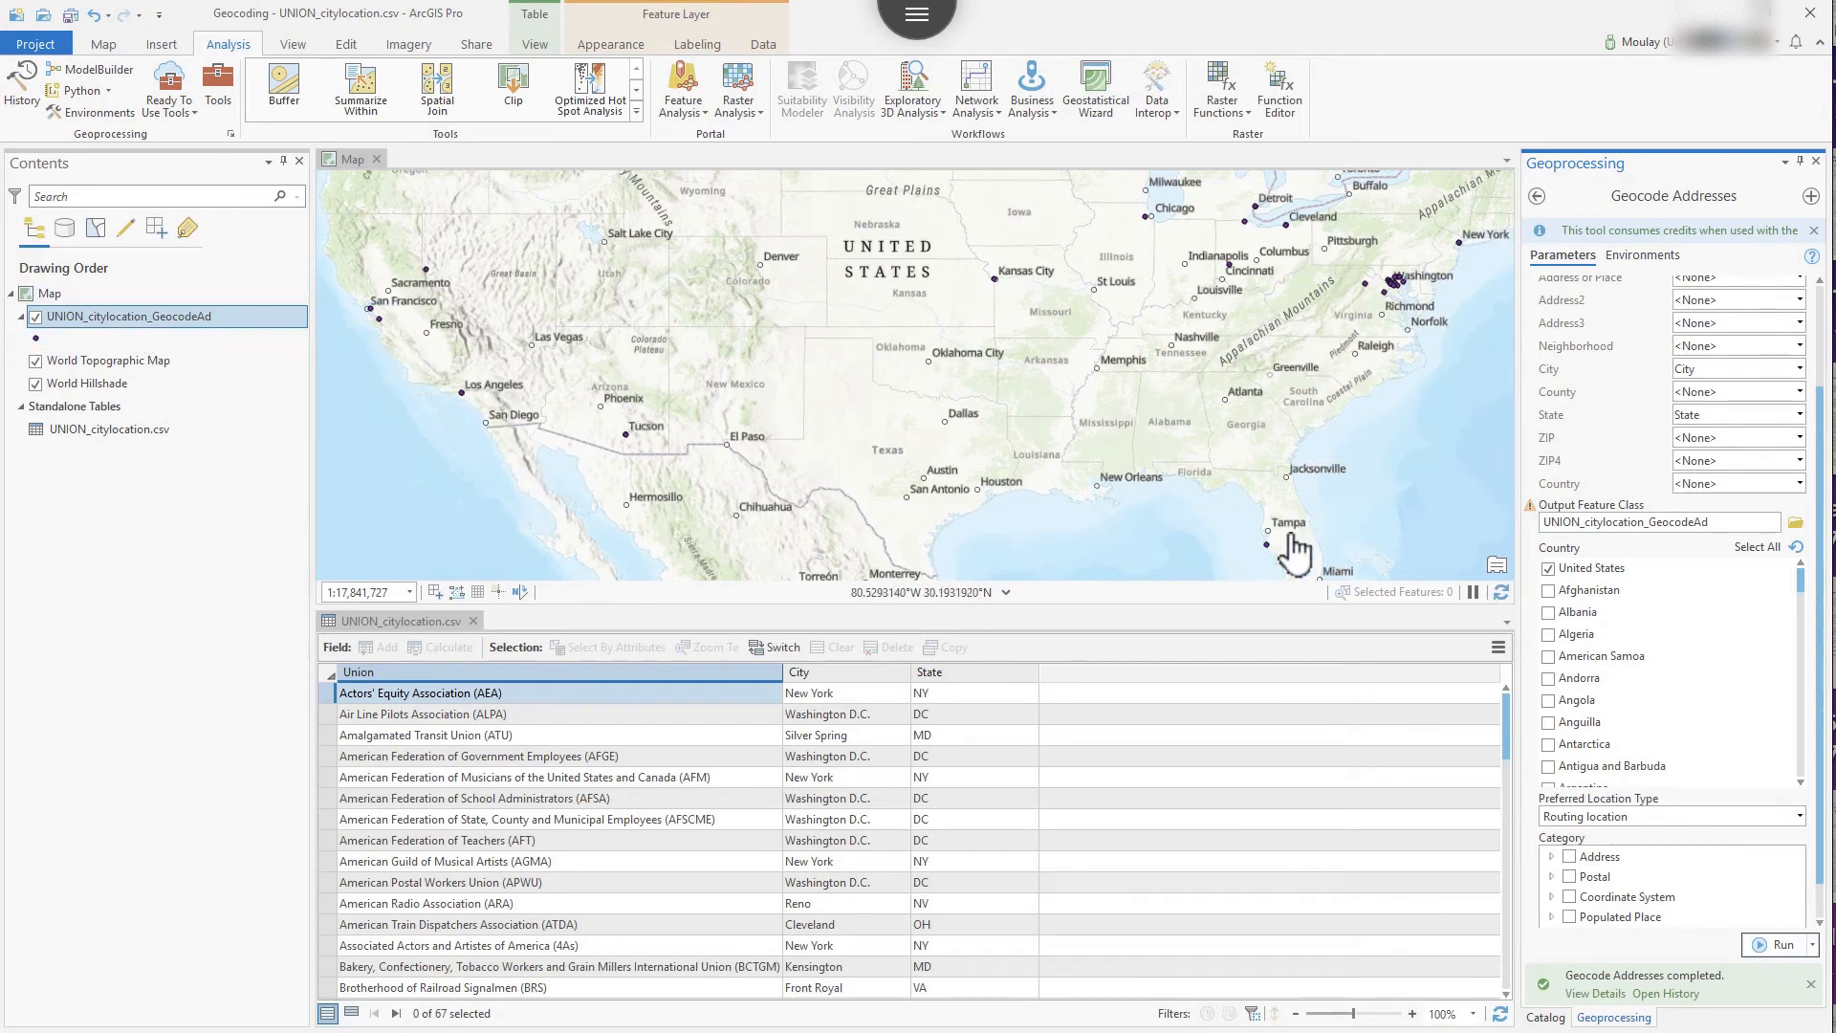
Open the attribute table of the UNION_citylocation_GeocodeAd layer
right_click(168, 318)
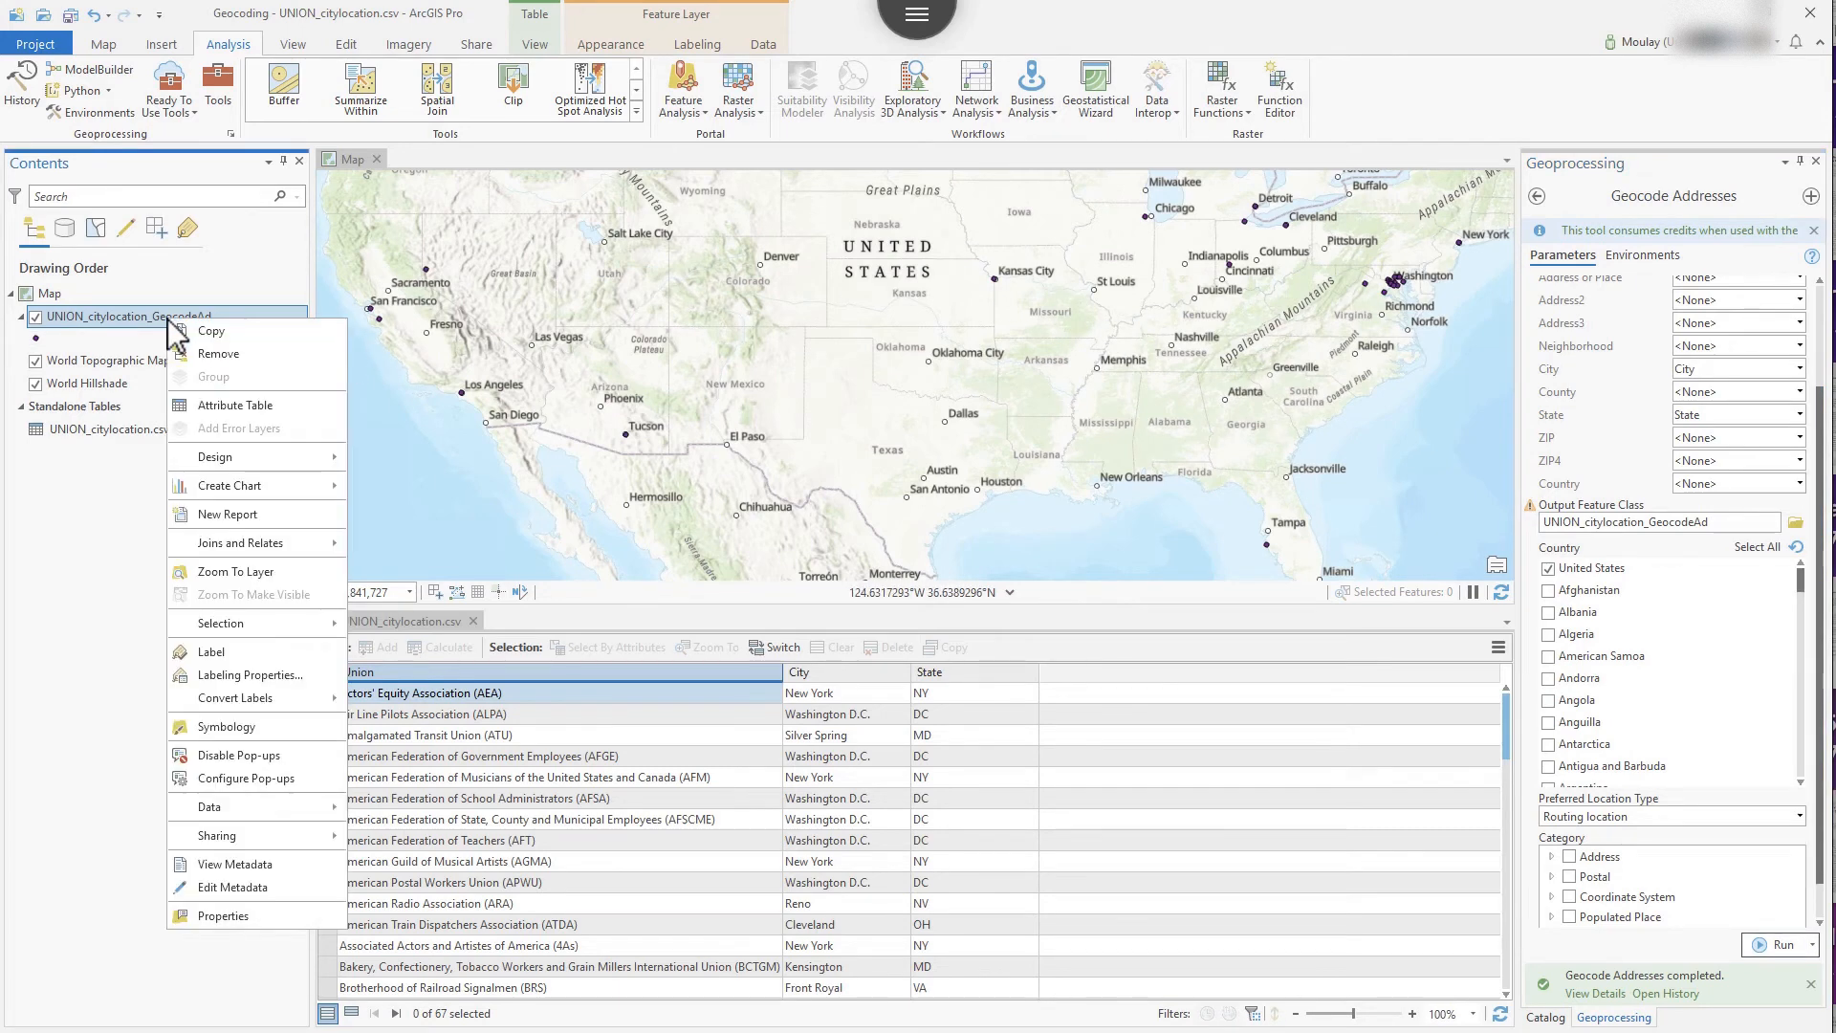
click(233, 410)
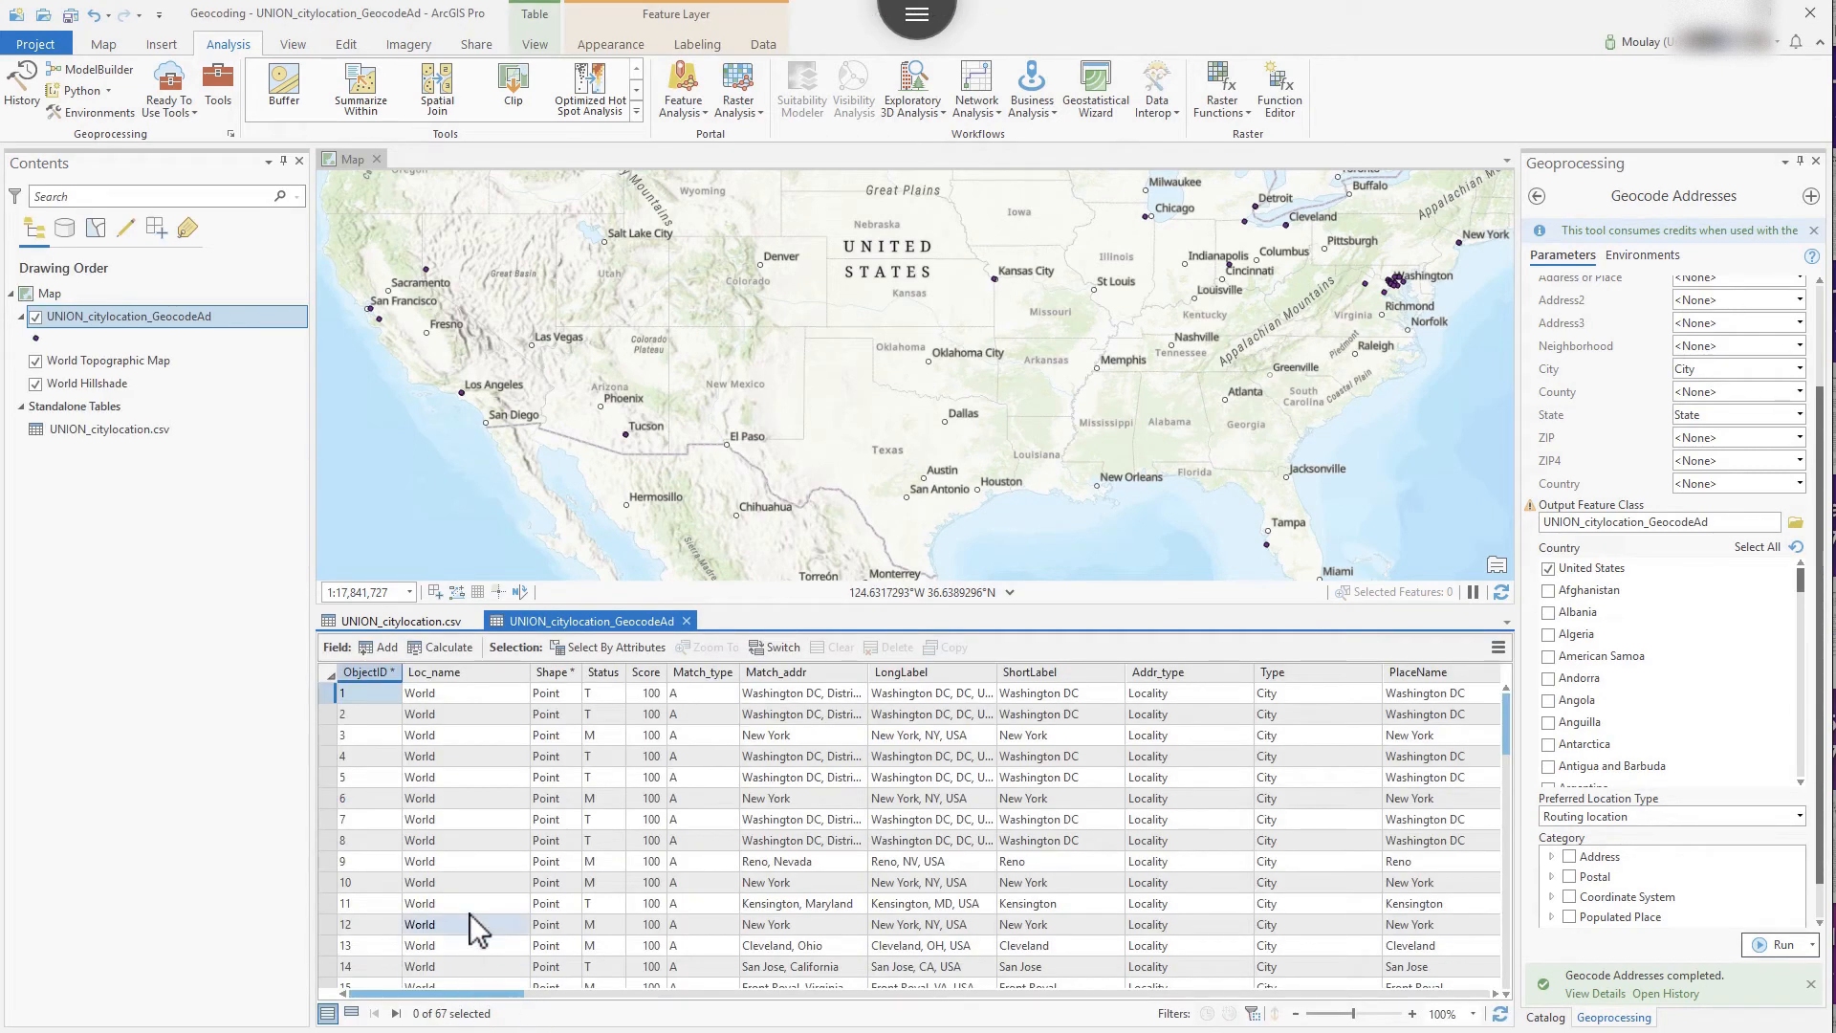
Start exporting the features of the UNION_citylocation_GeocodeAd layer, with m:\gis as the output location
right_click(182, 325)
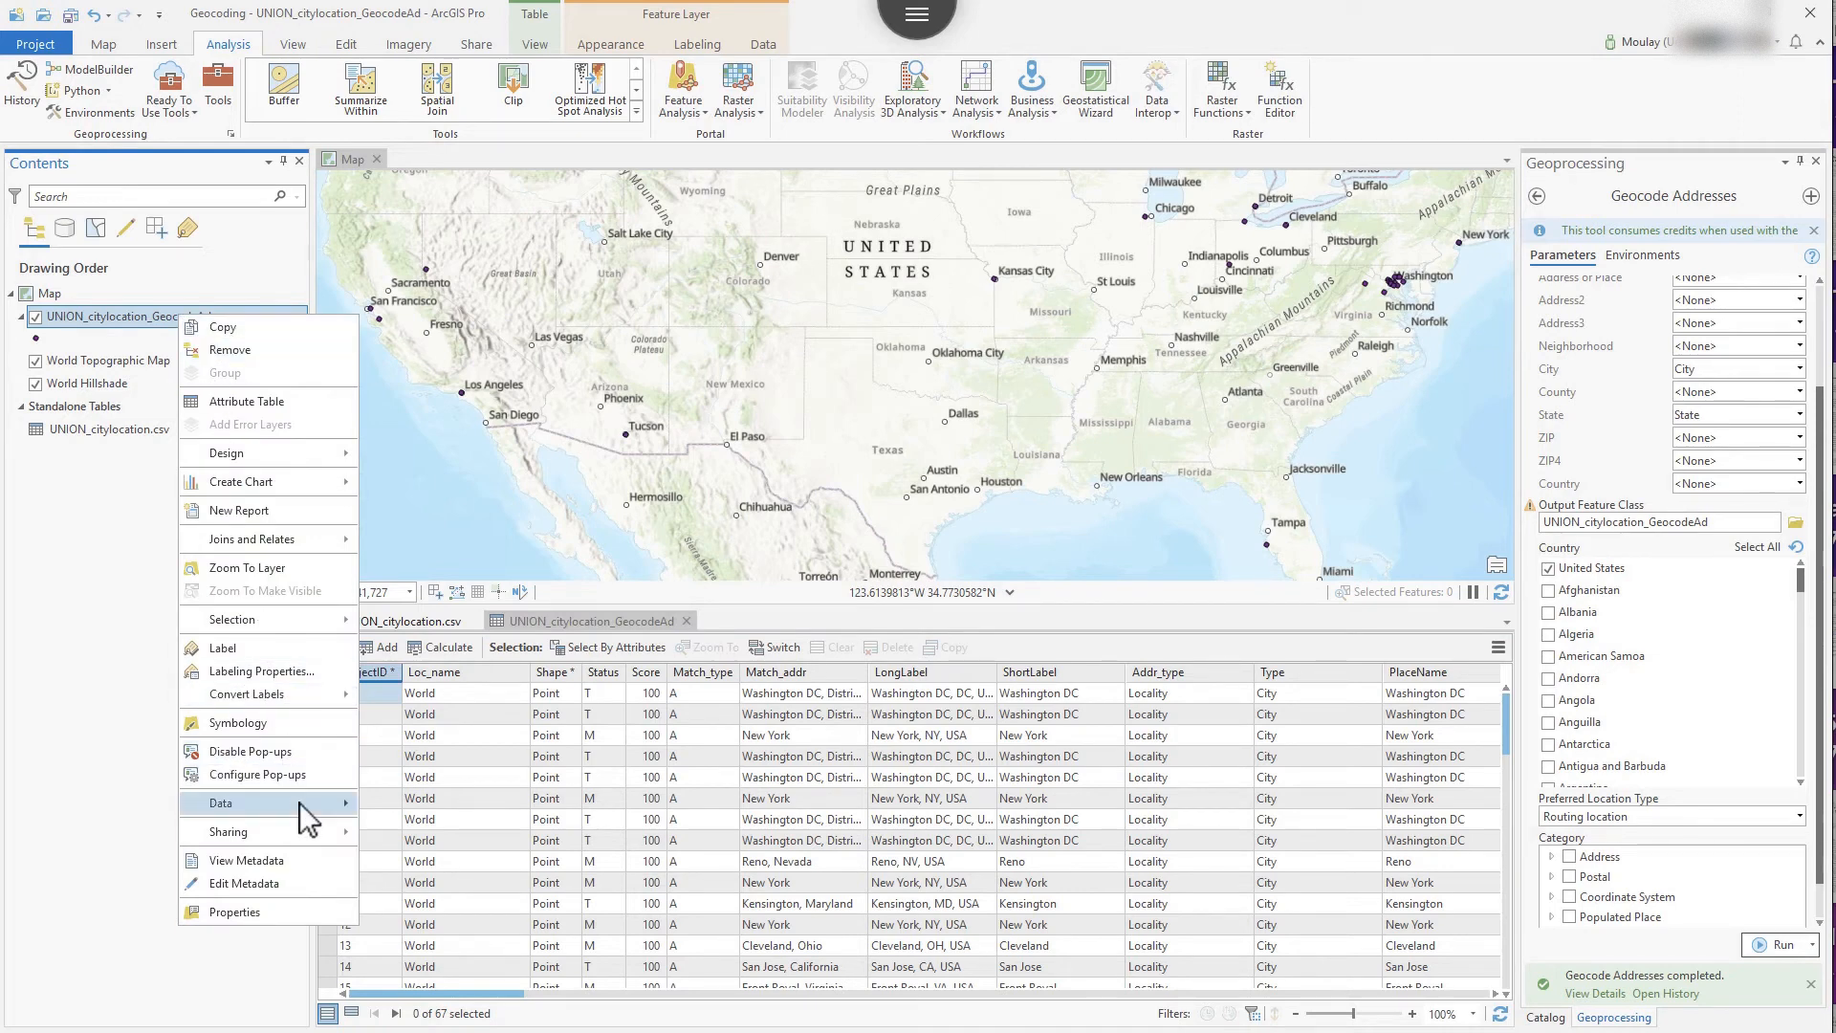
mouse_move(306, 813)
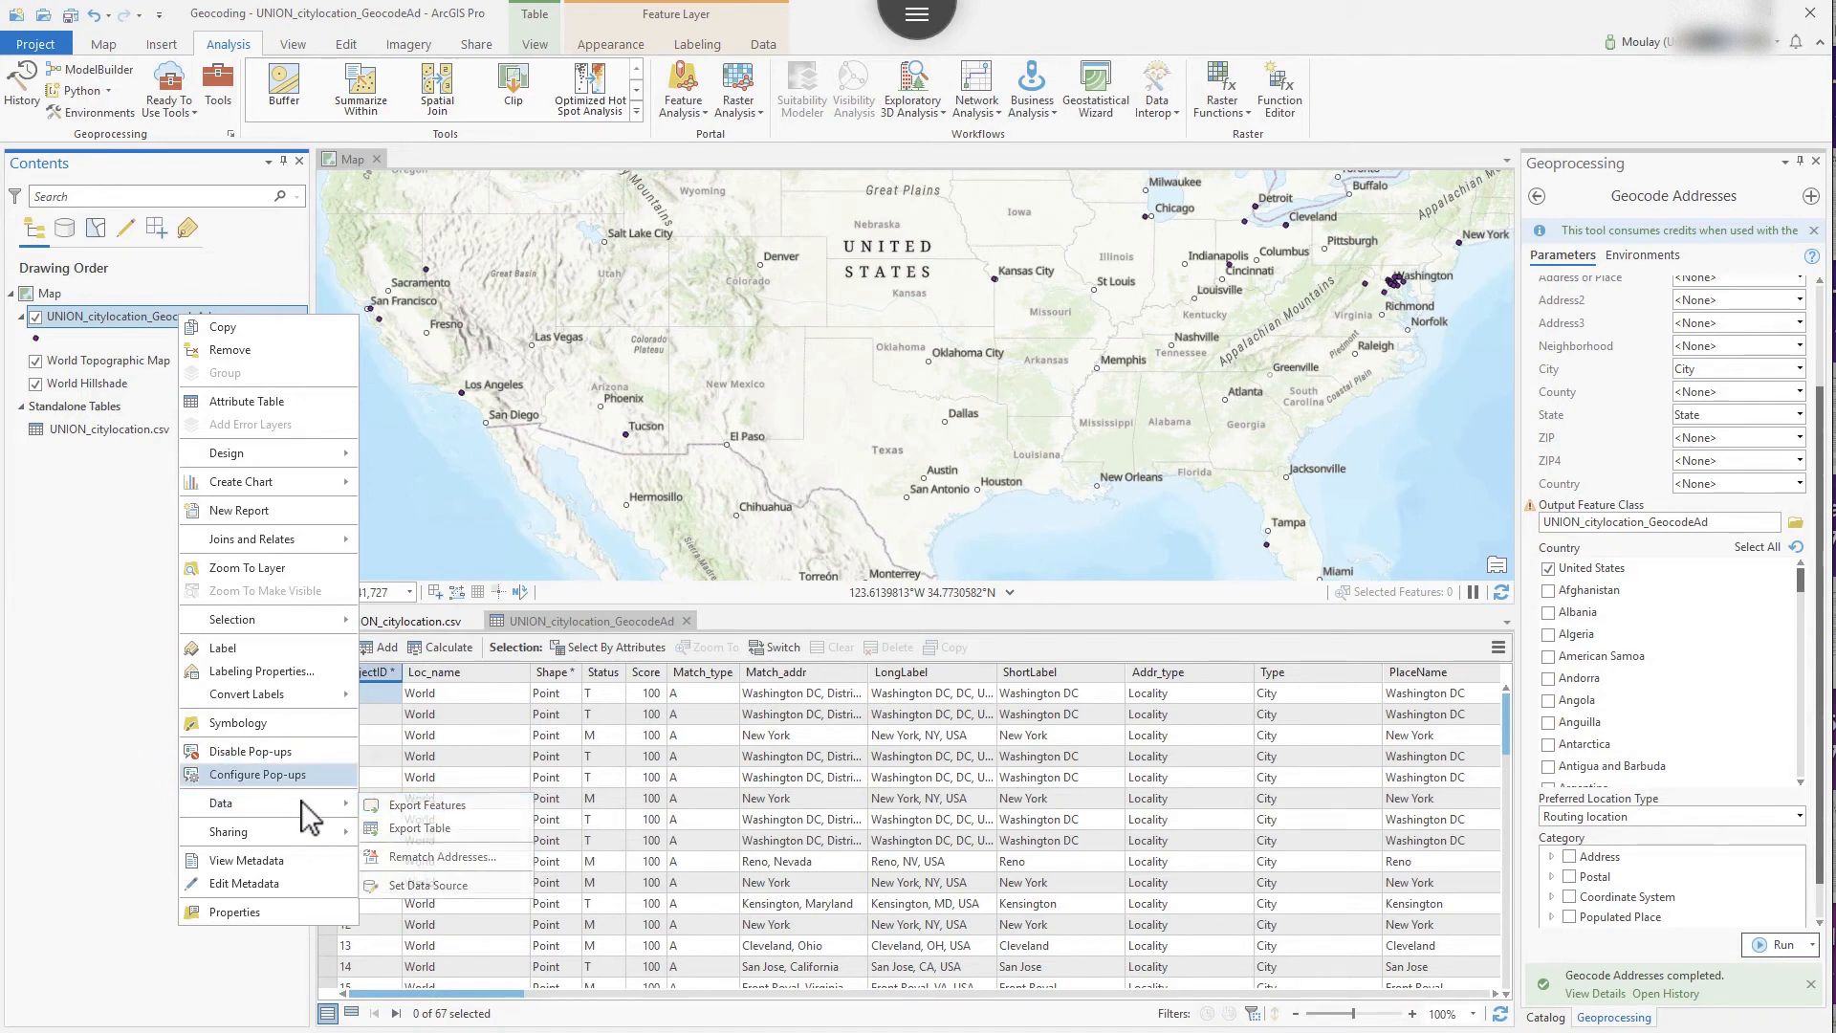
click(405, 808)
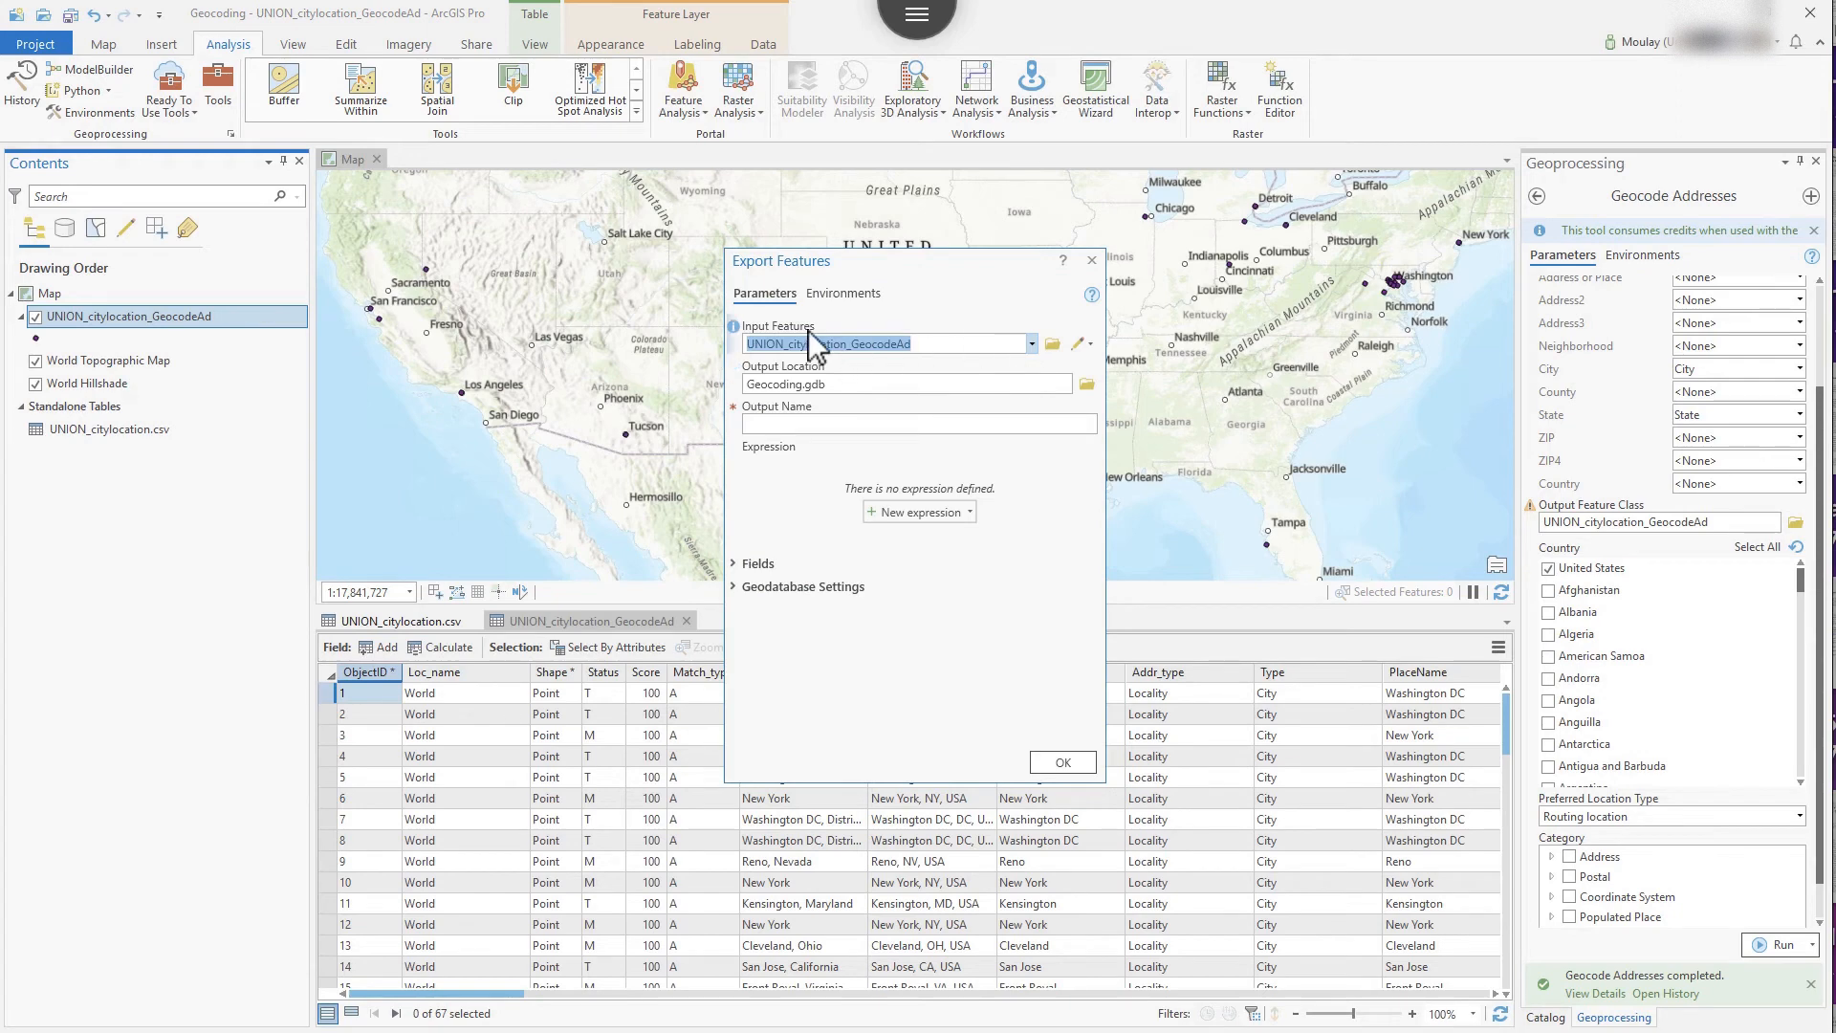
click(1089, 386)
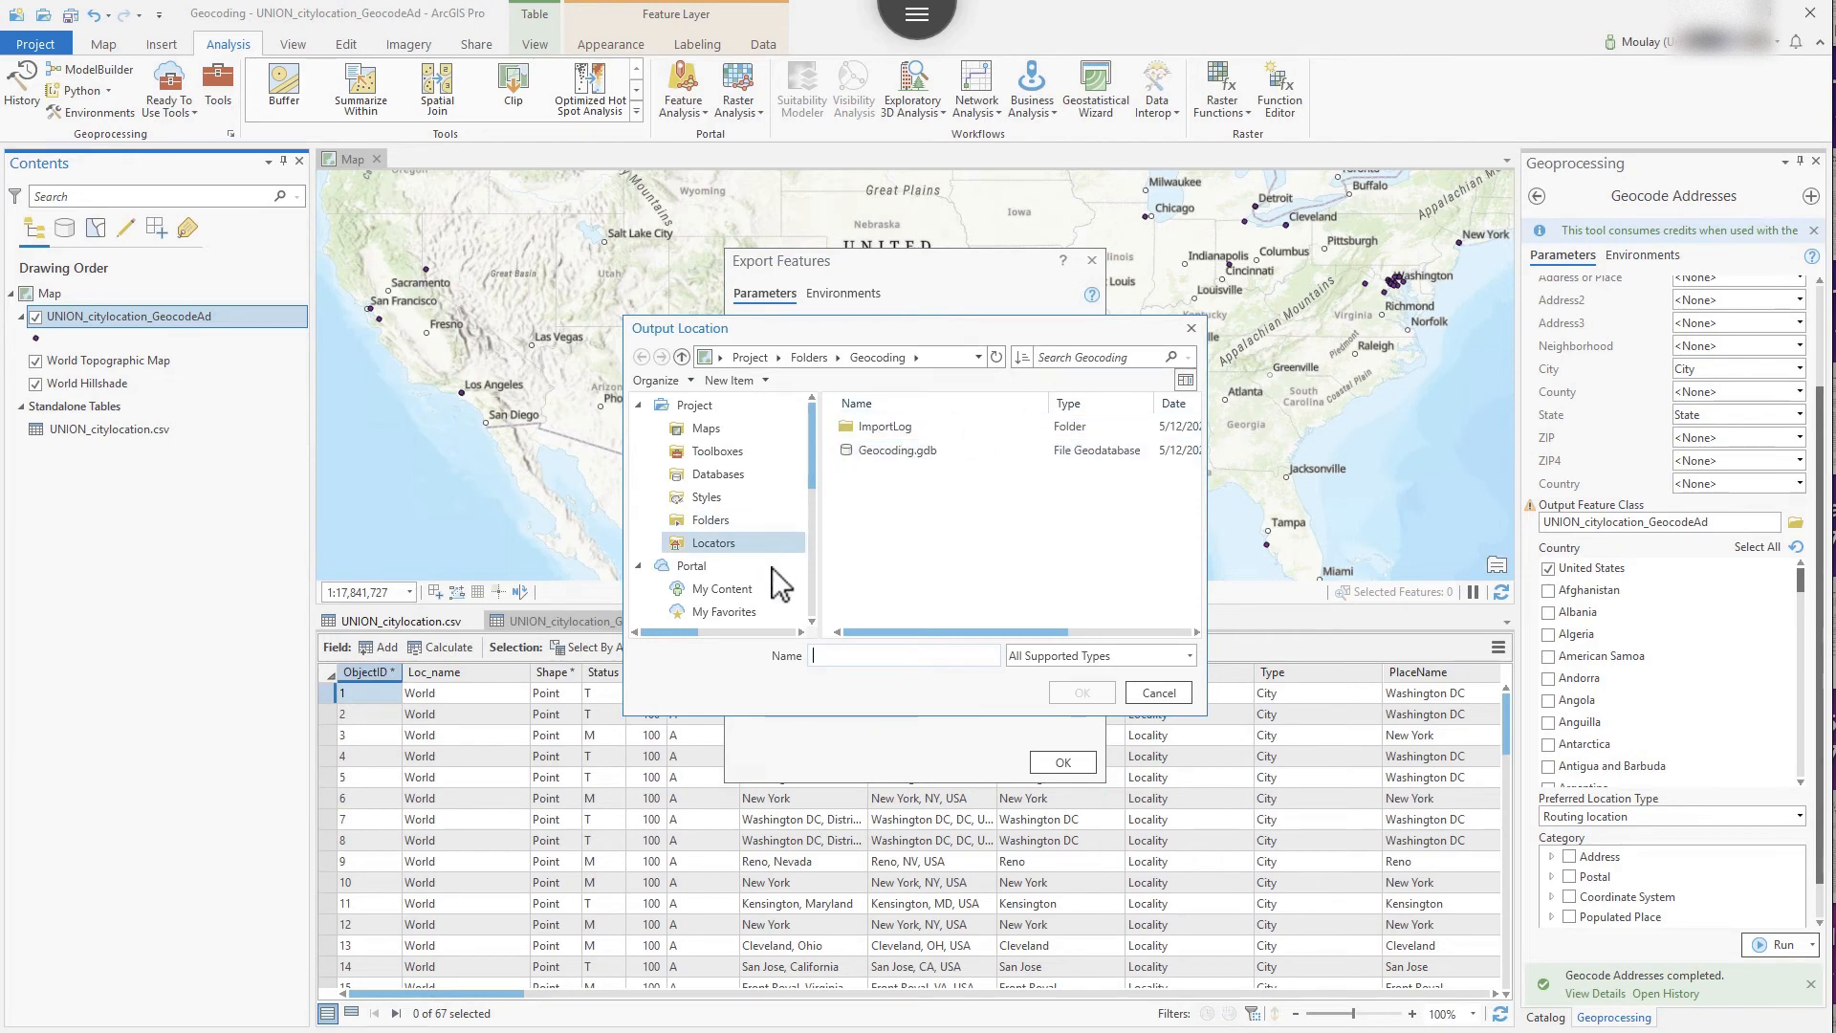
click(891, 650)
text(m:\GIS)
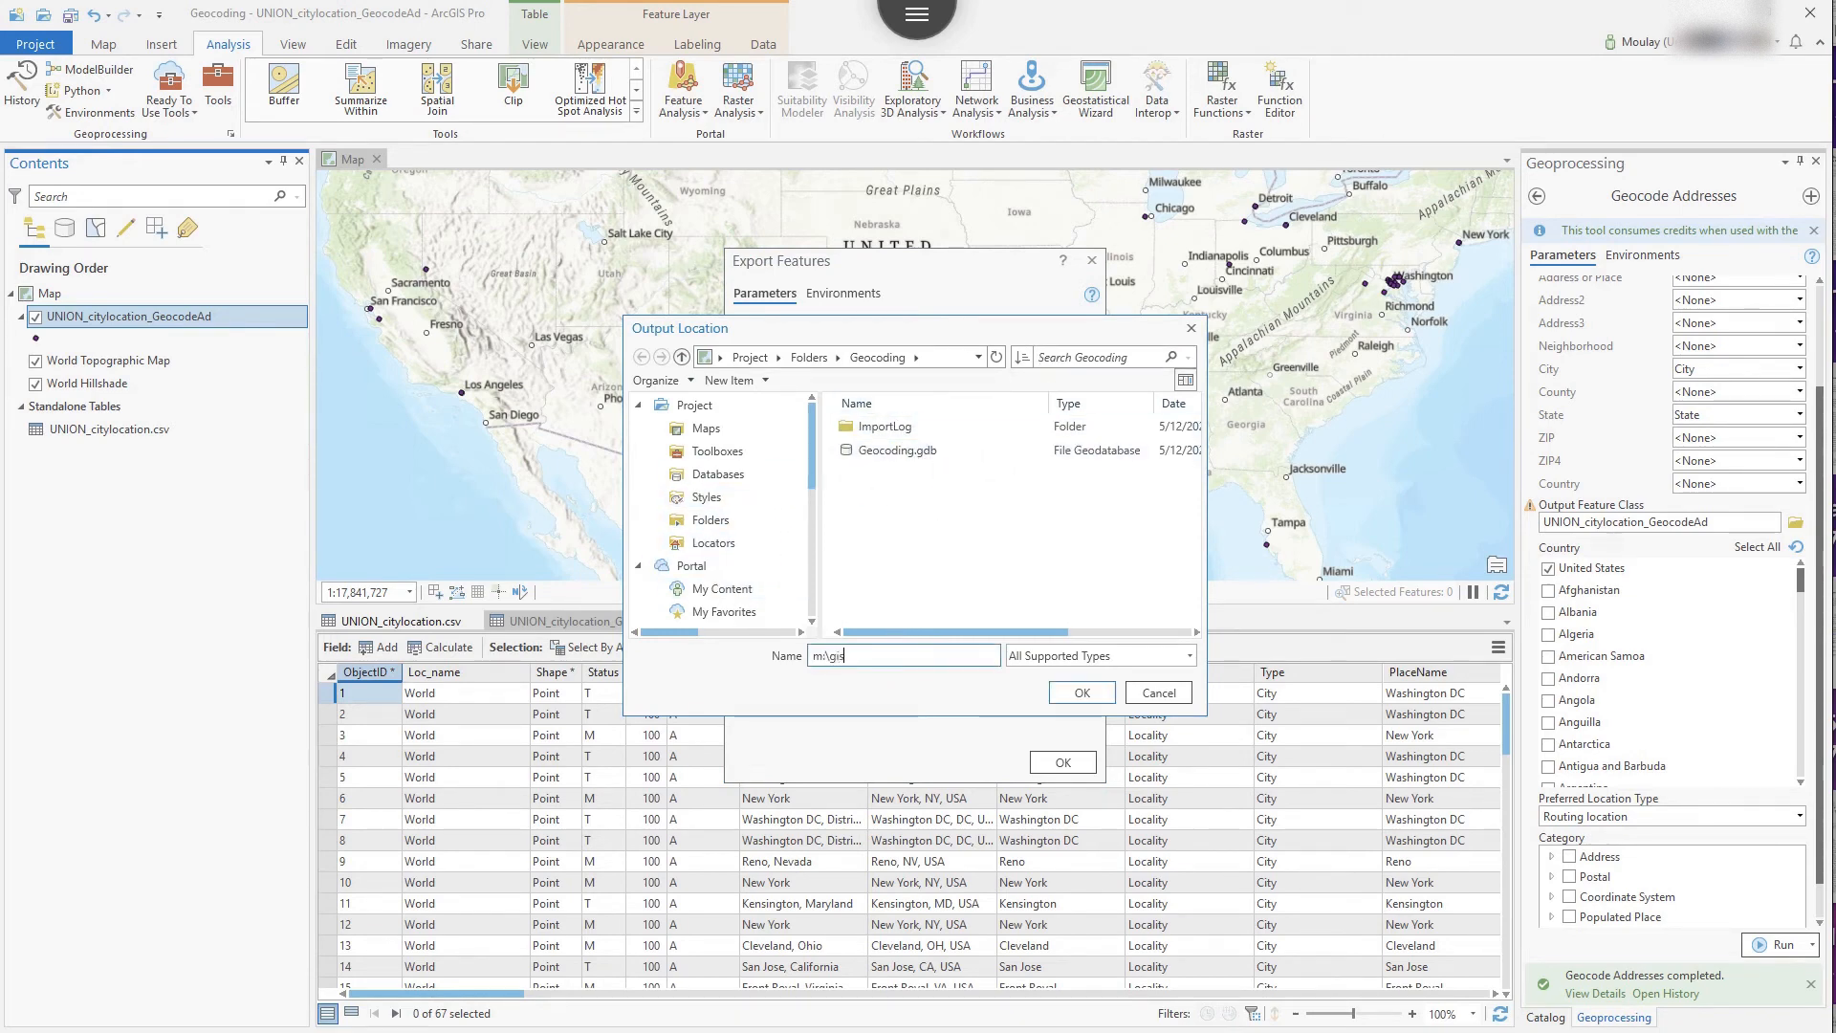
key(Return)
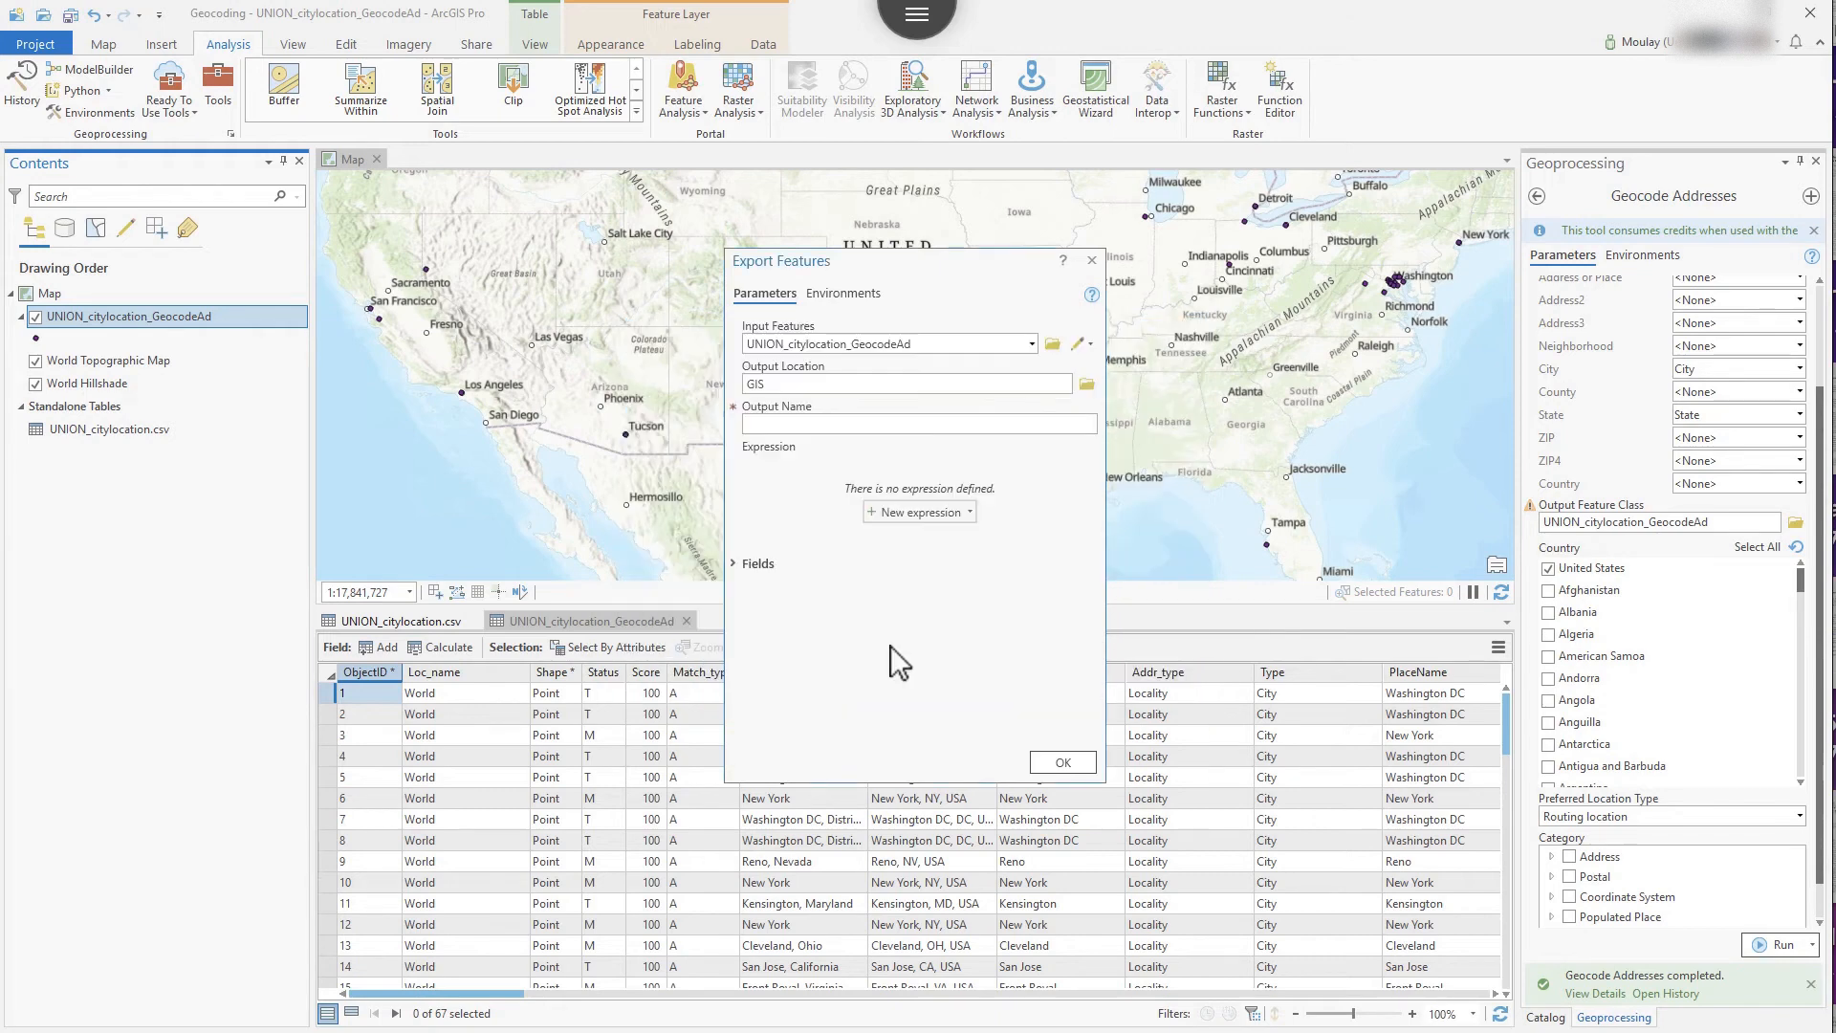
Change the export's output location to the Unions folder inside m:\gis
click(845, 393)
text(\union)
click(842, 424)
click(1086, 383)
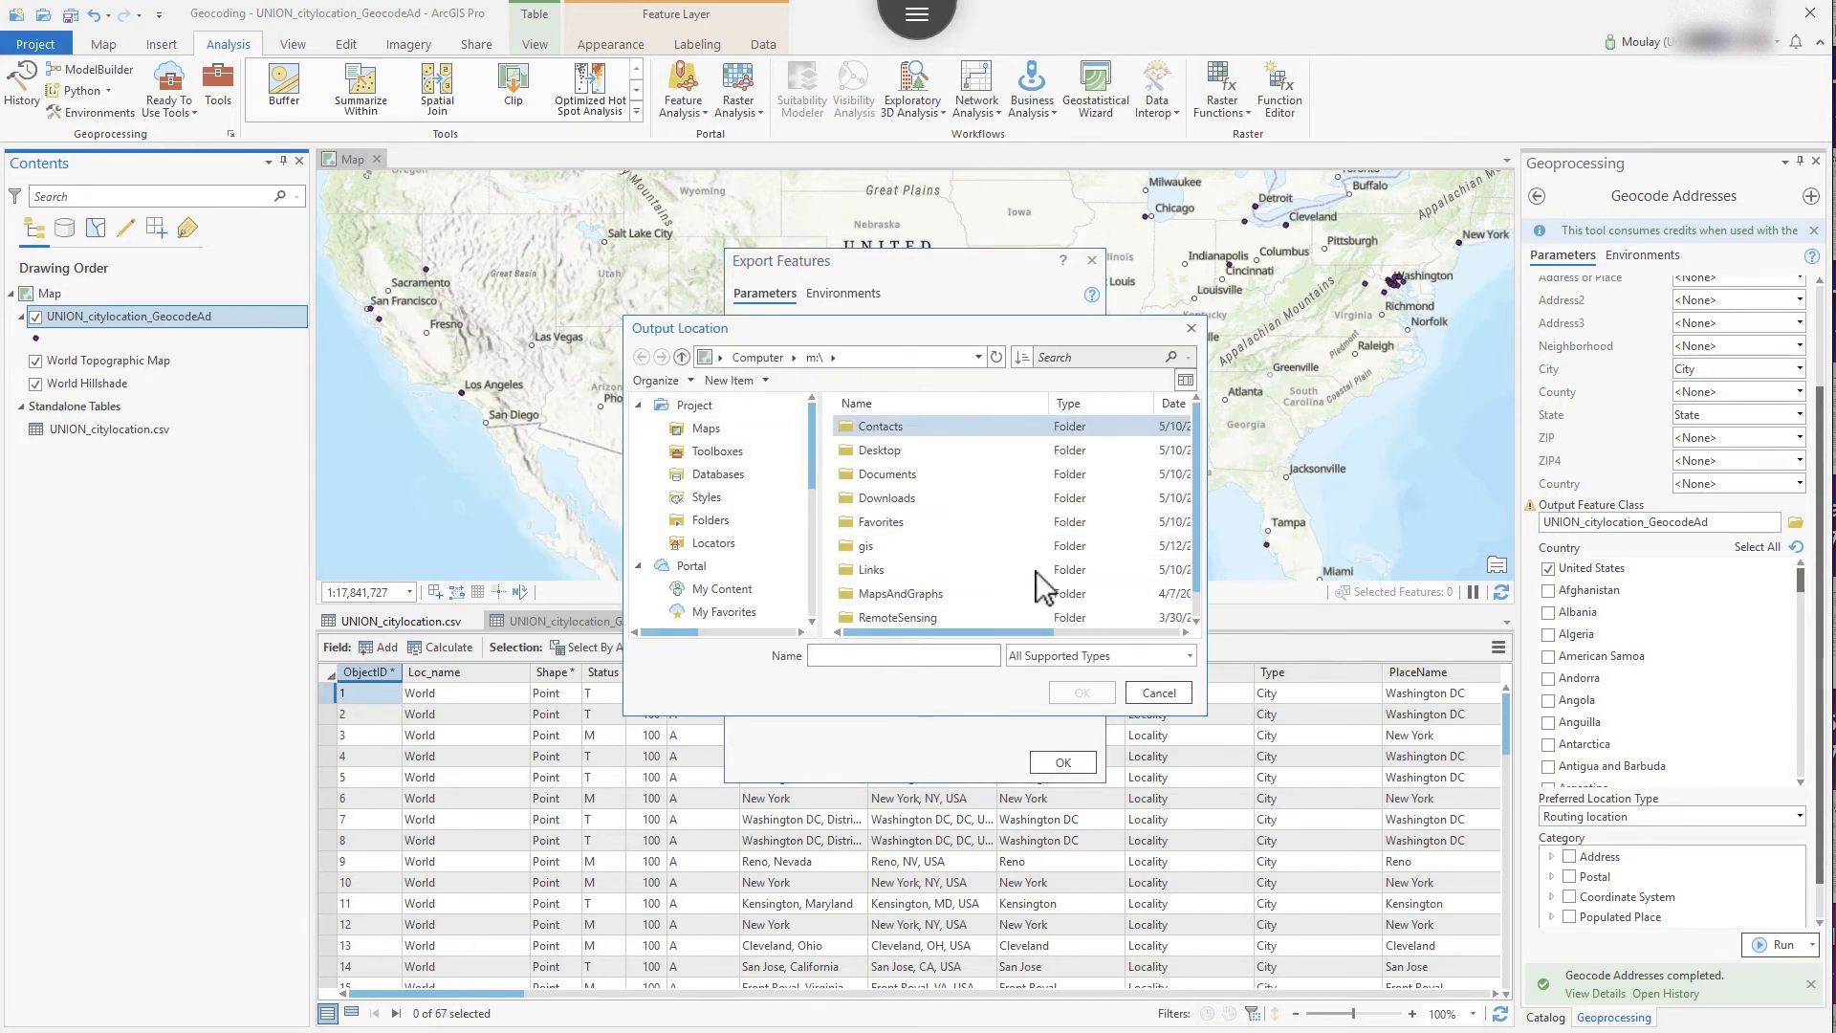
double_click(863, 548)
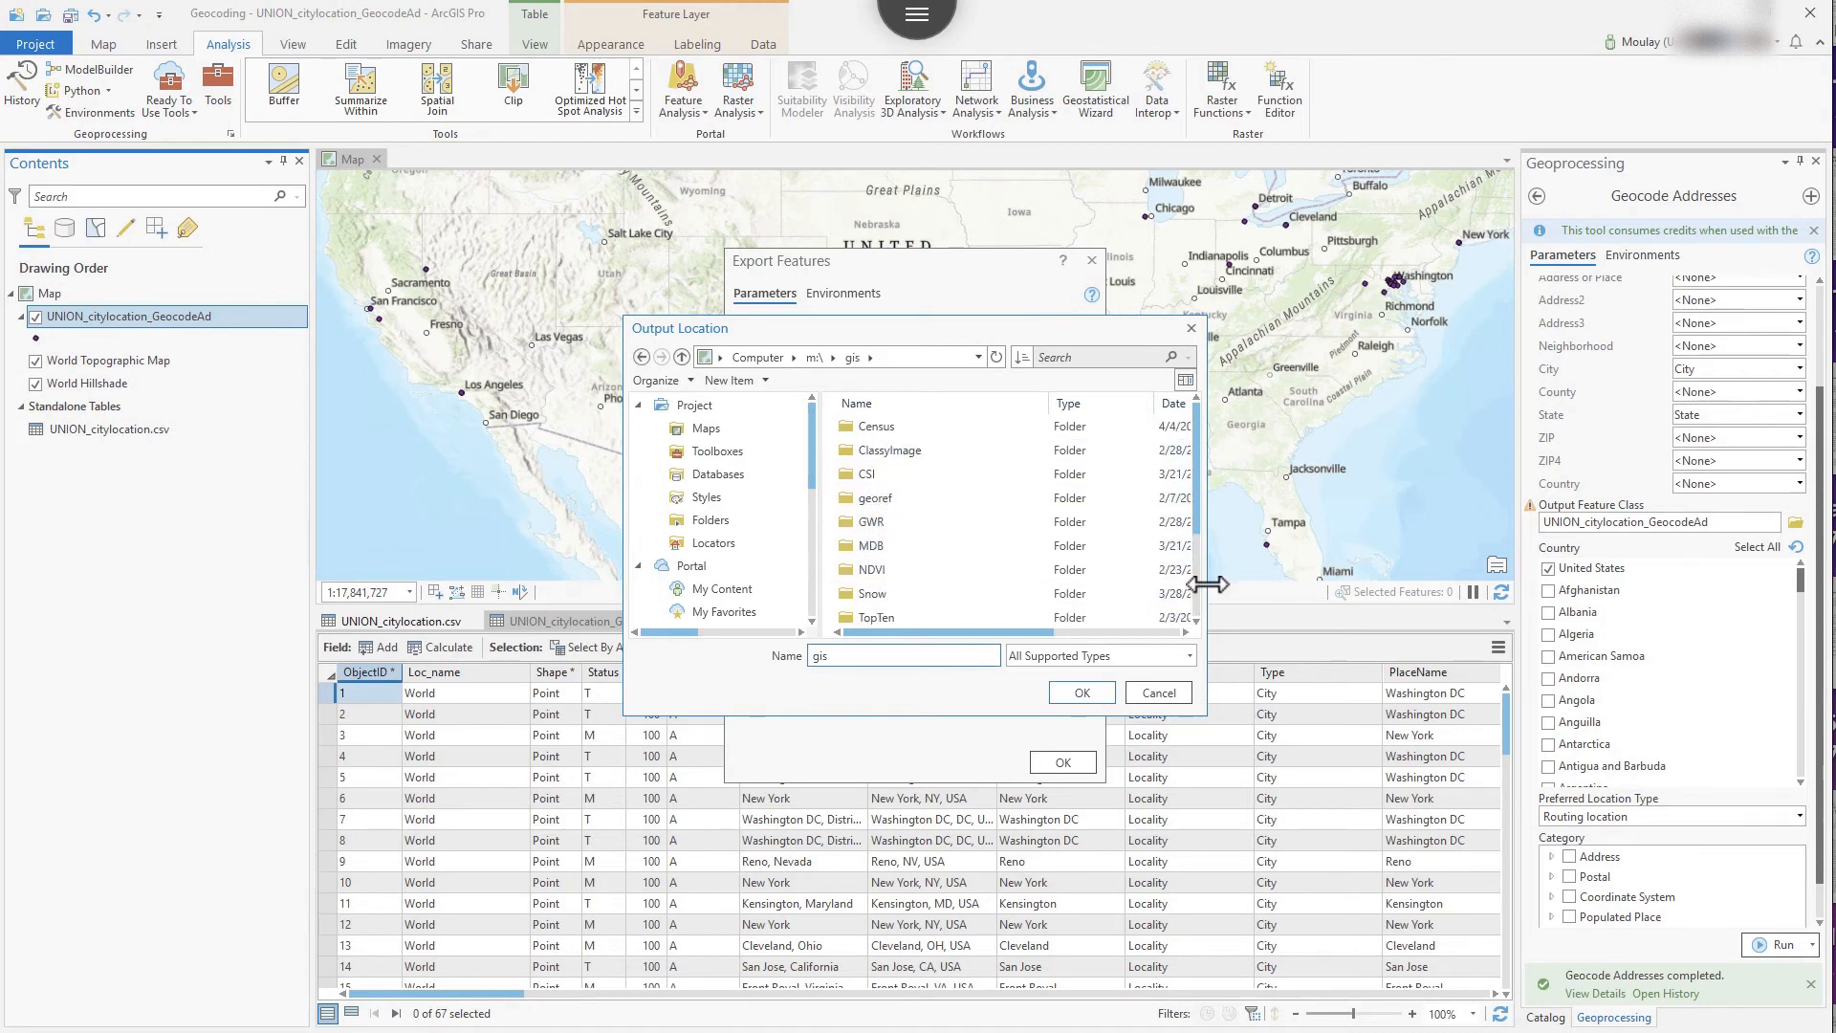
scroll(1201, 593, down, 2)
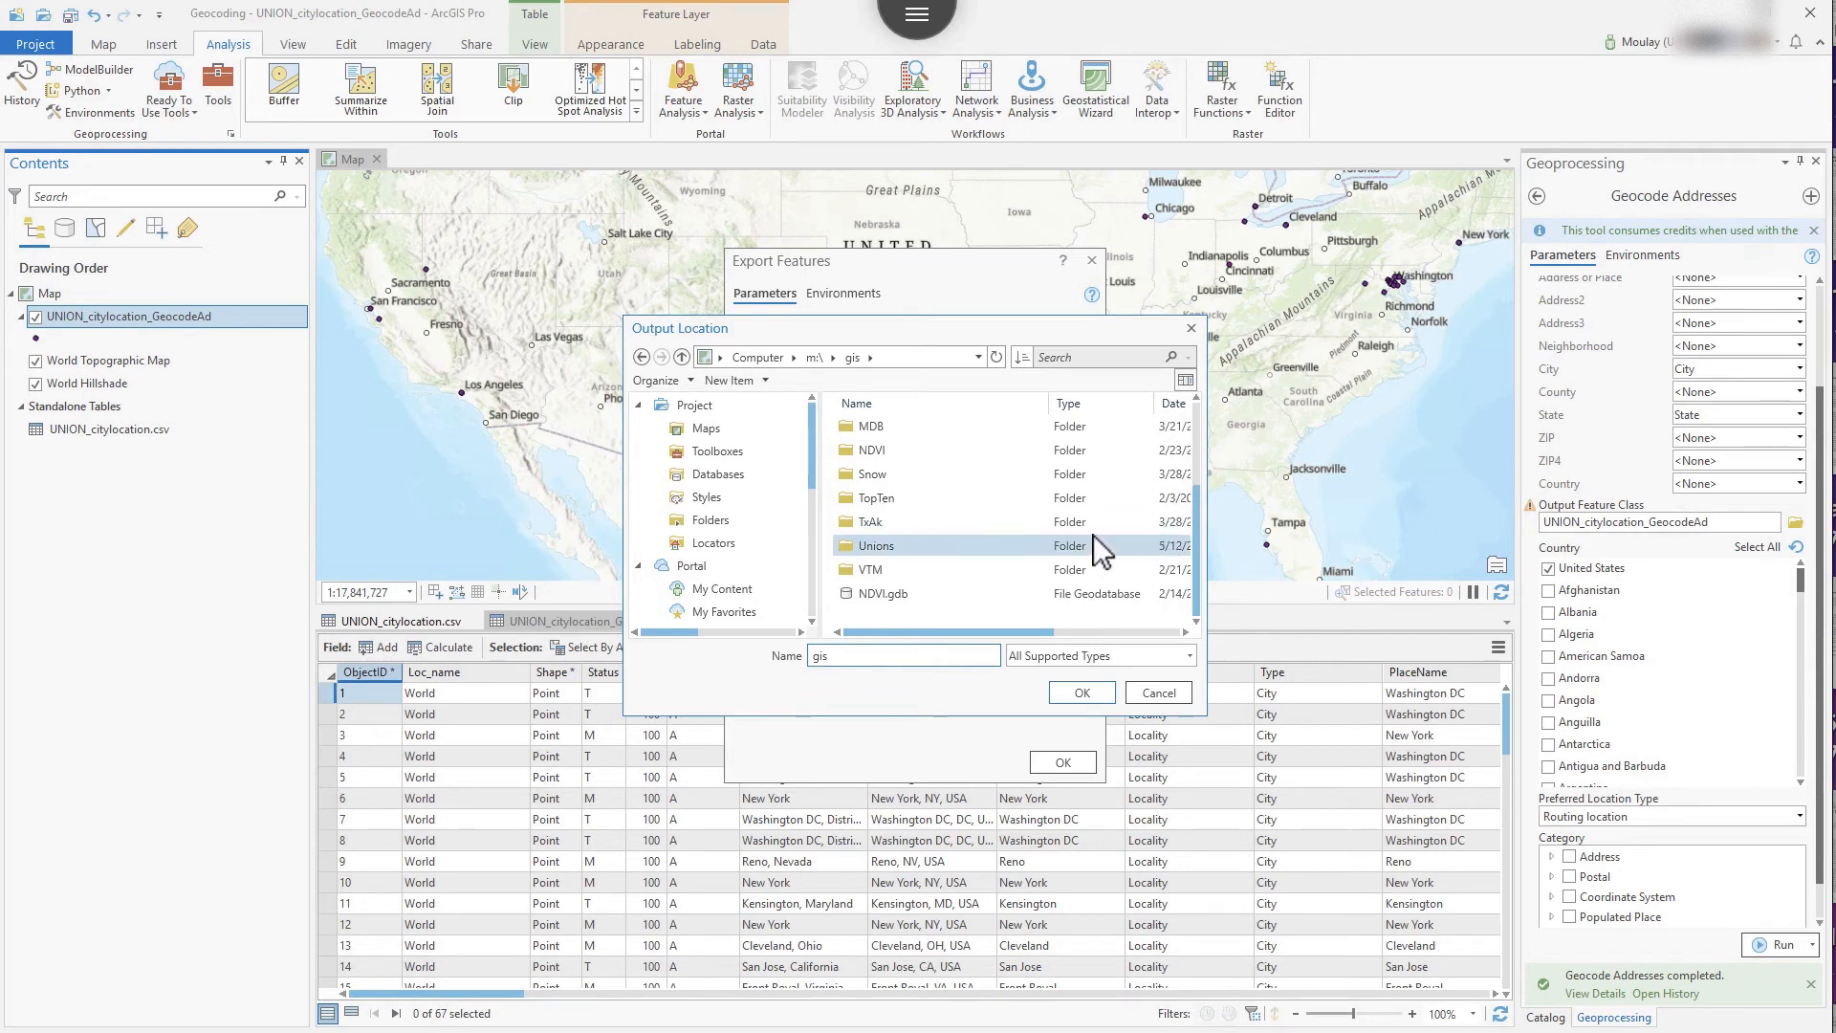
double_click(938, 547)
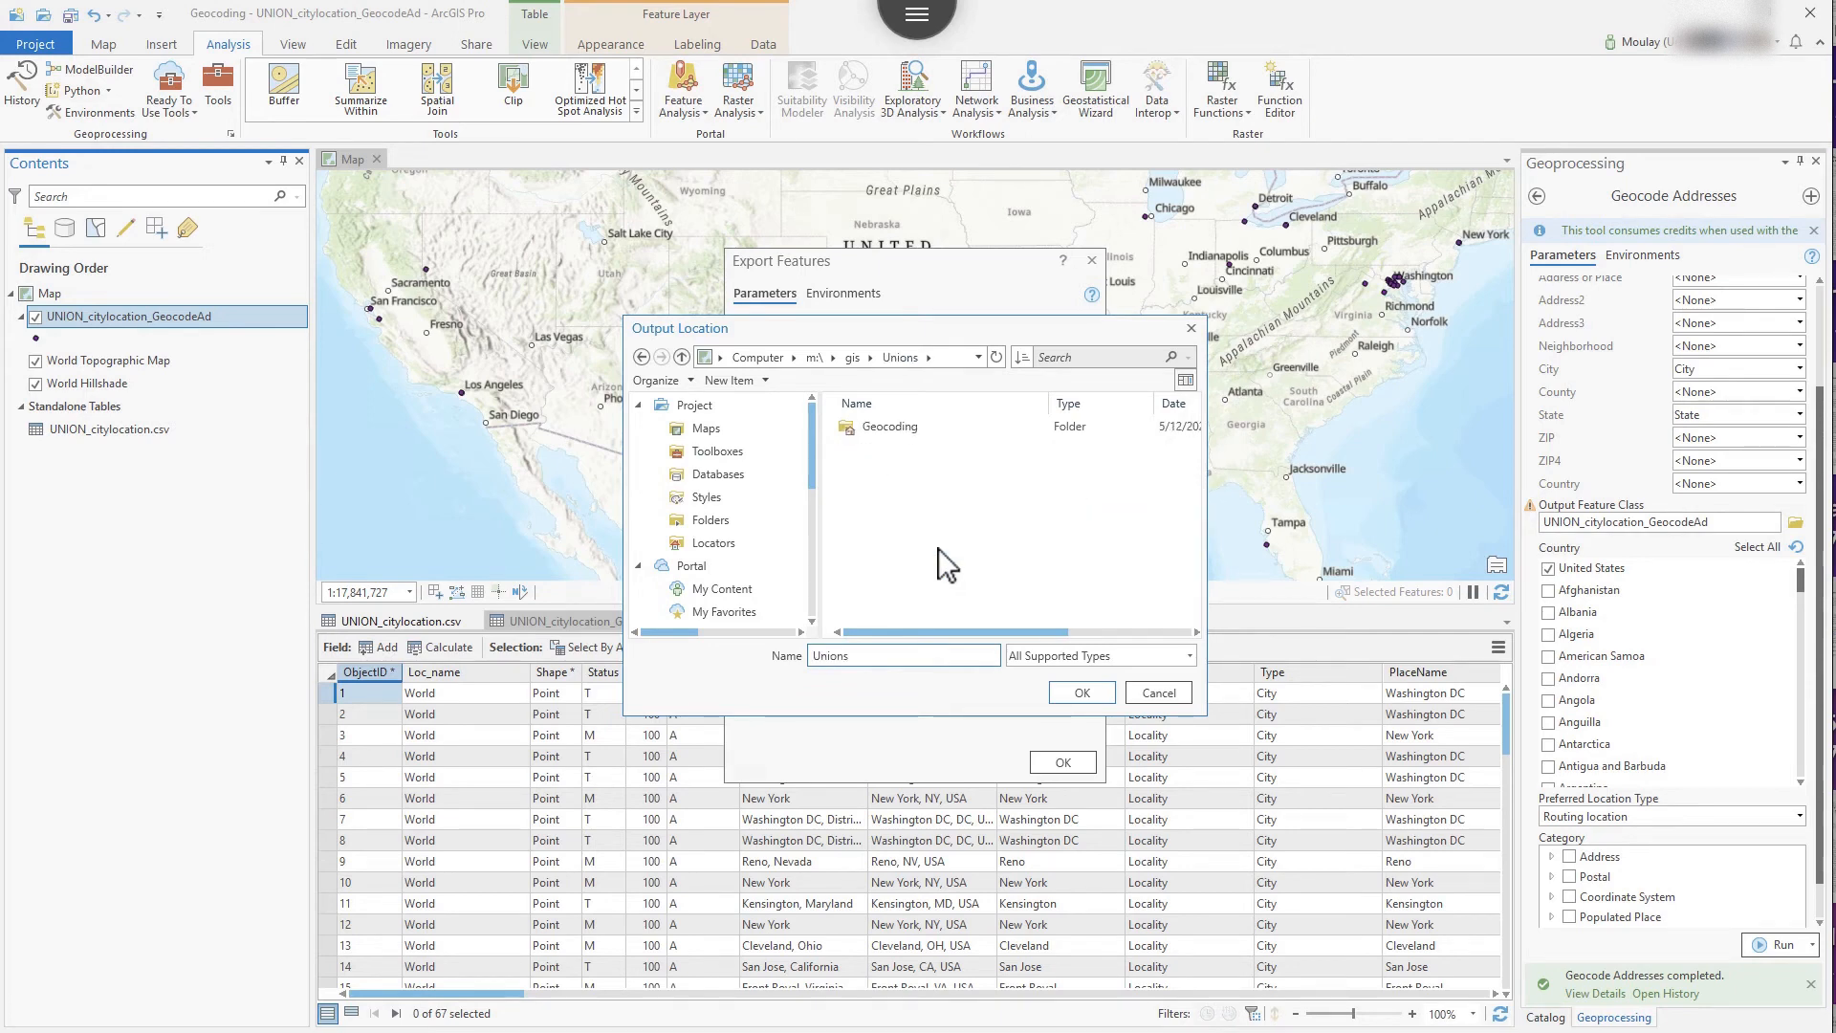
click(1071, 698)
Name the output UnionHQLocations.shp and run the feature export
click(828, 425)
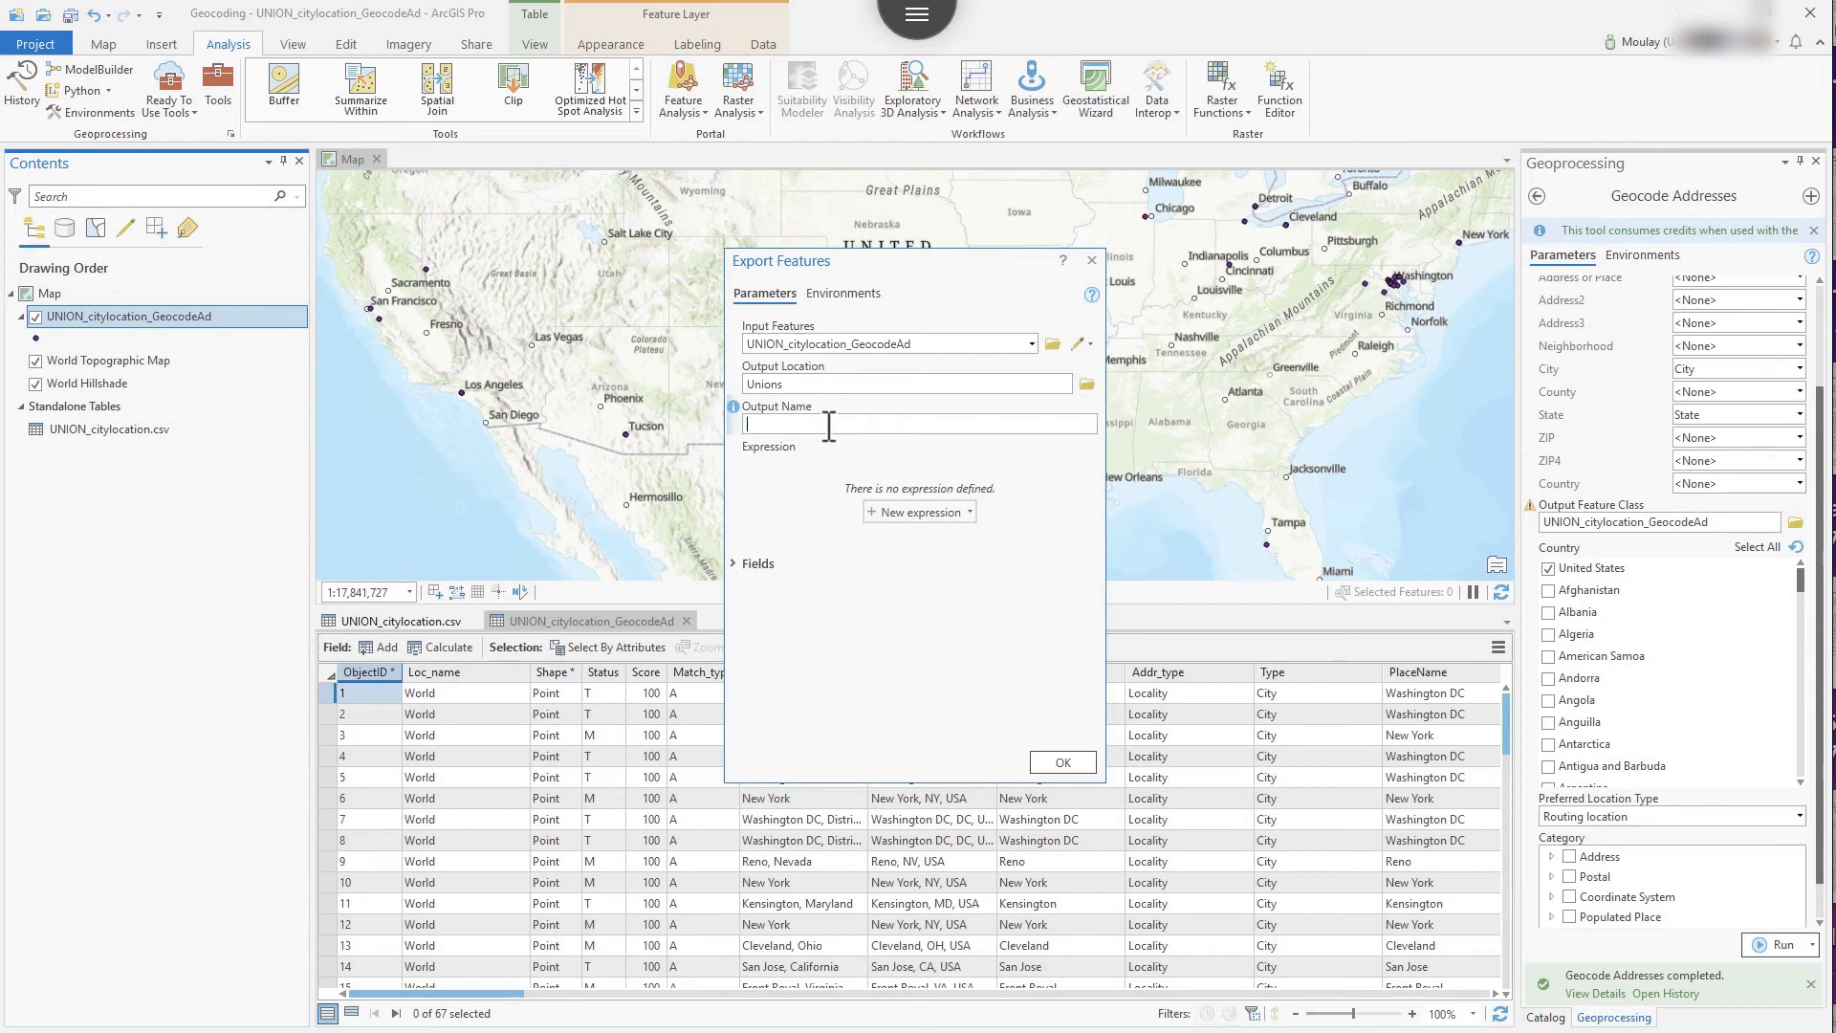
text(ion)
text(Loccations.shp)
click(1062, 762)
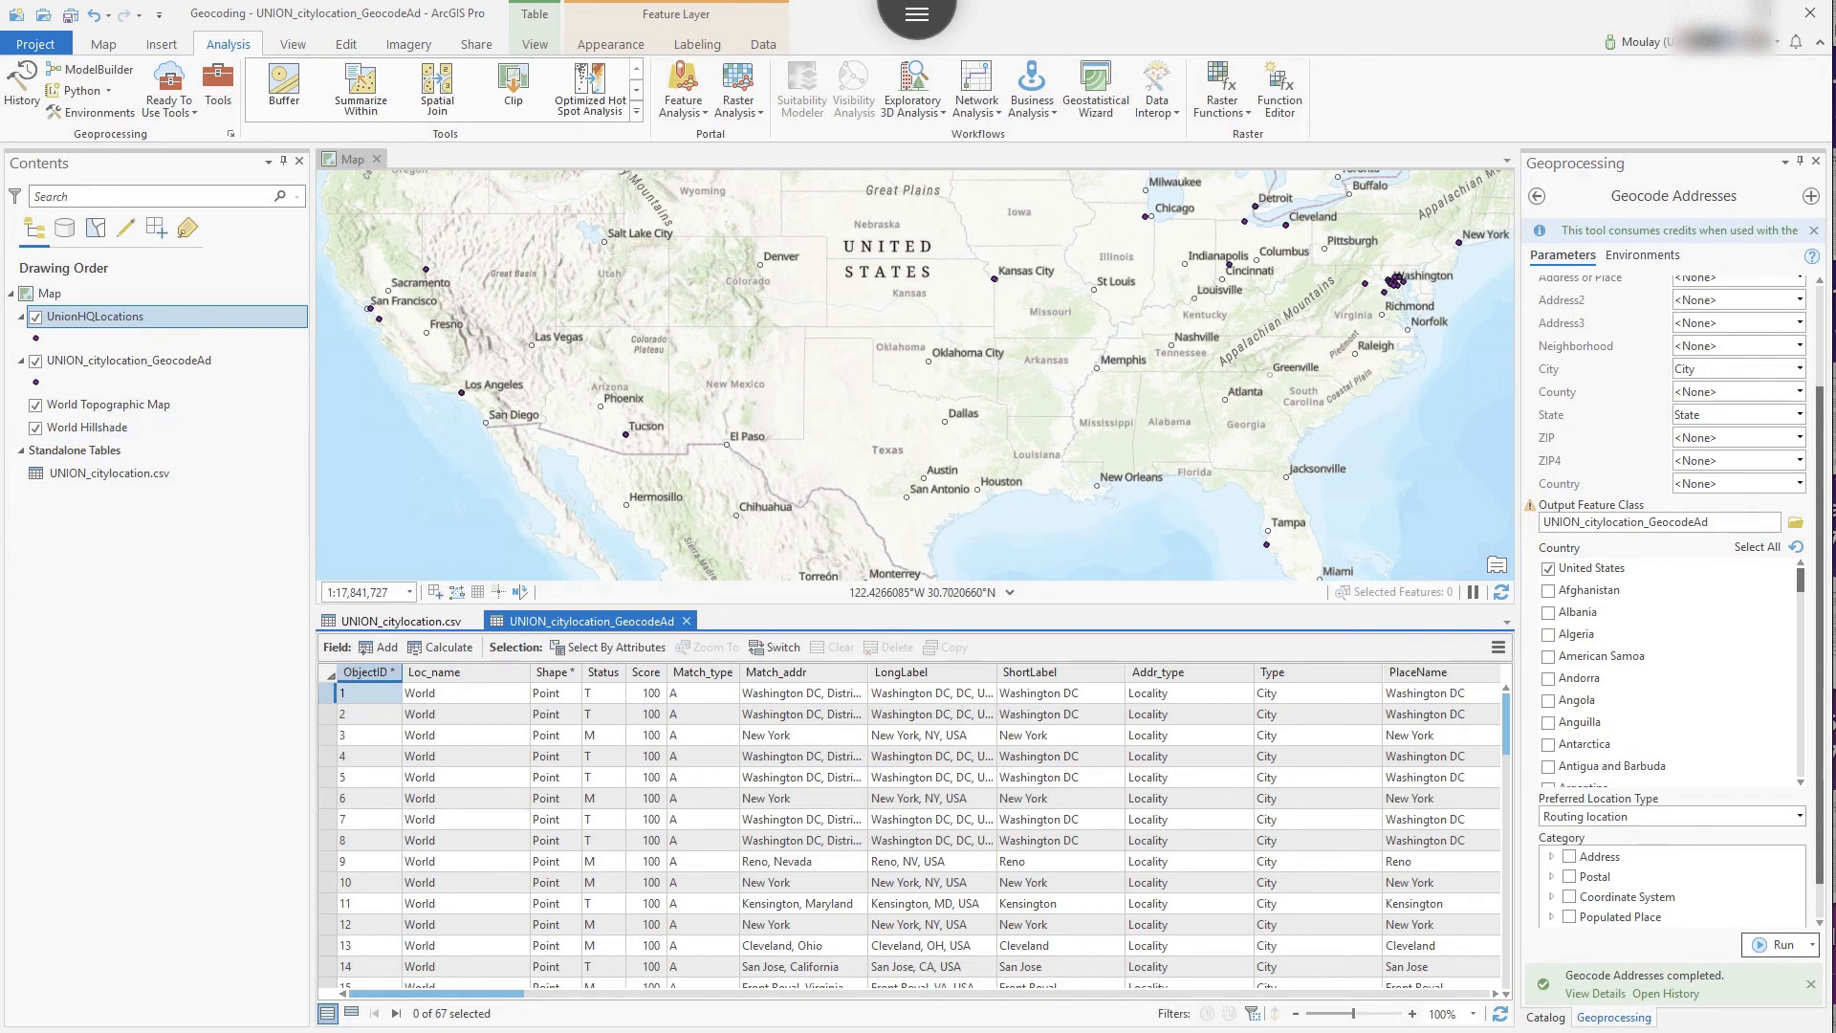
Switch to File Explorer and compress all UnionHQLocations files in the Unions folder, except the two LOCK files, into a zip
key(alt+Tab)
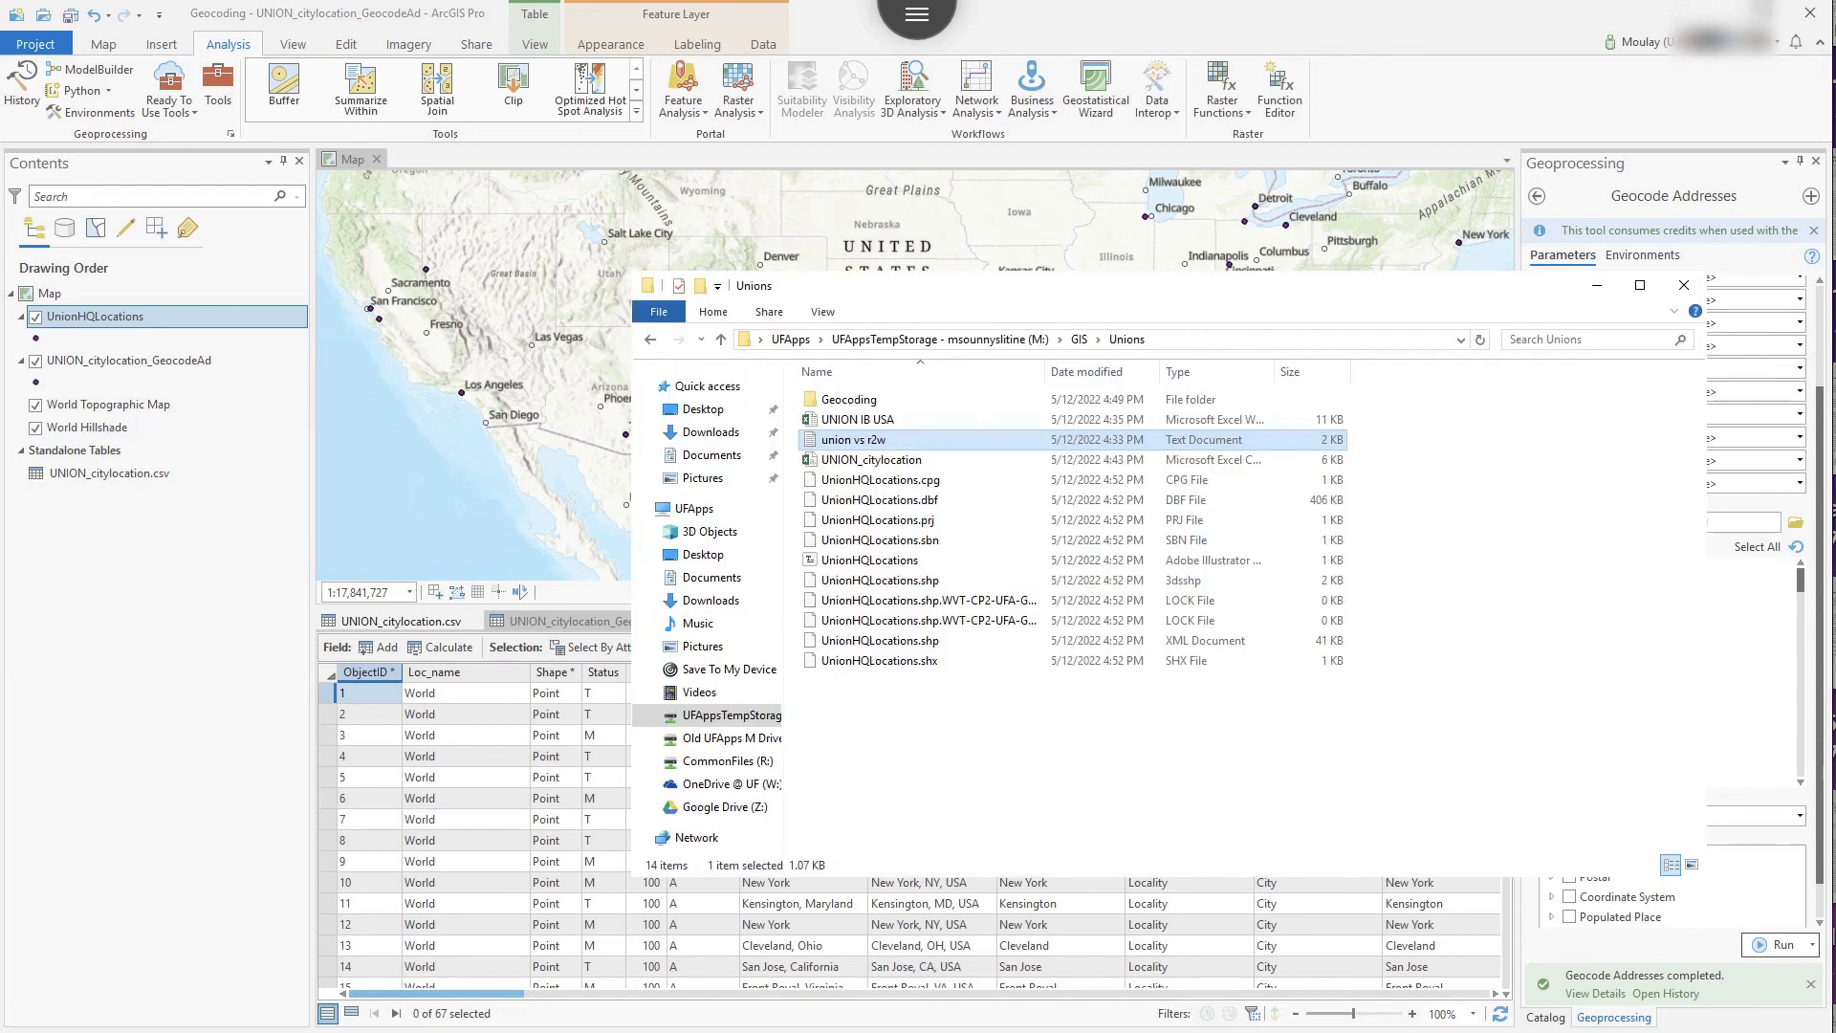
click(897, 479)
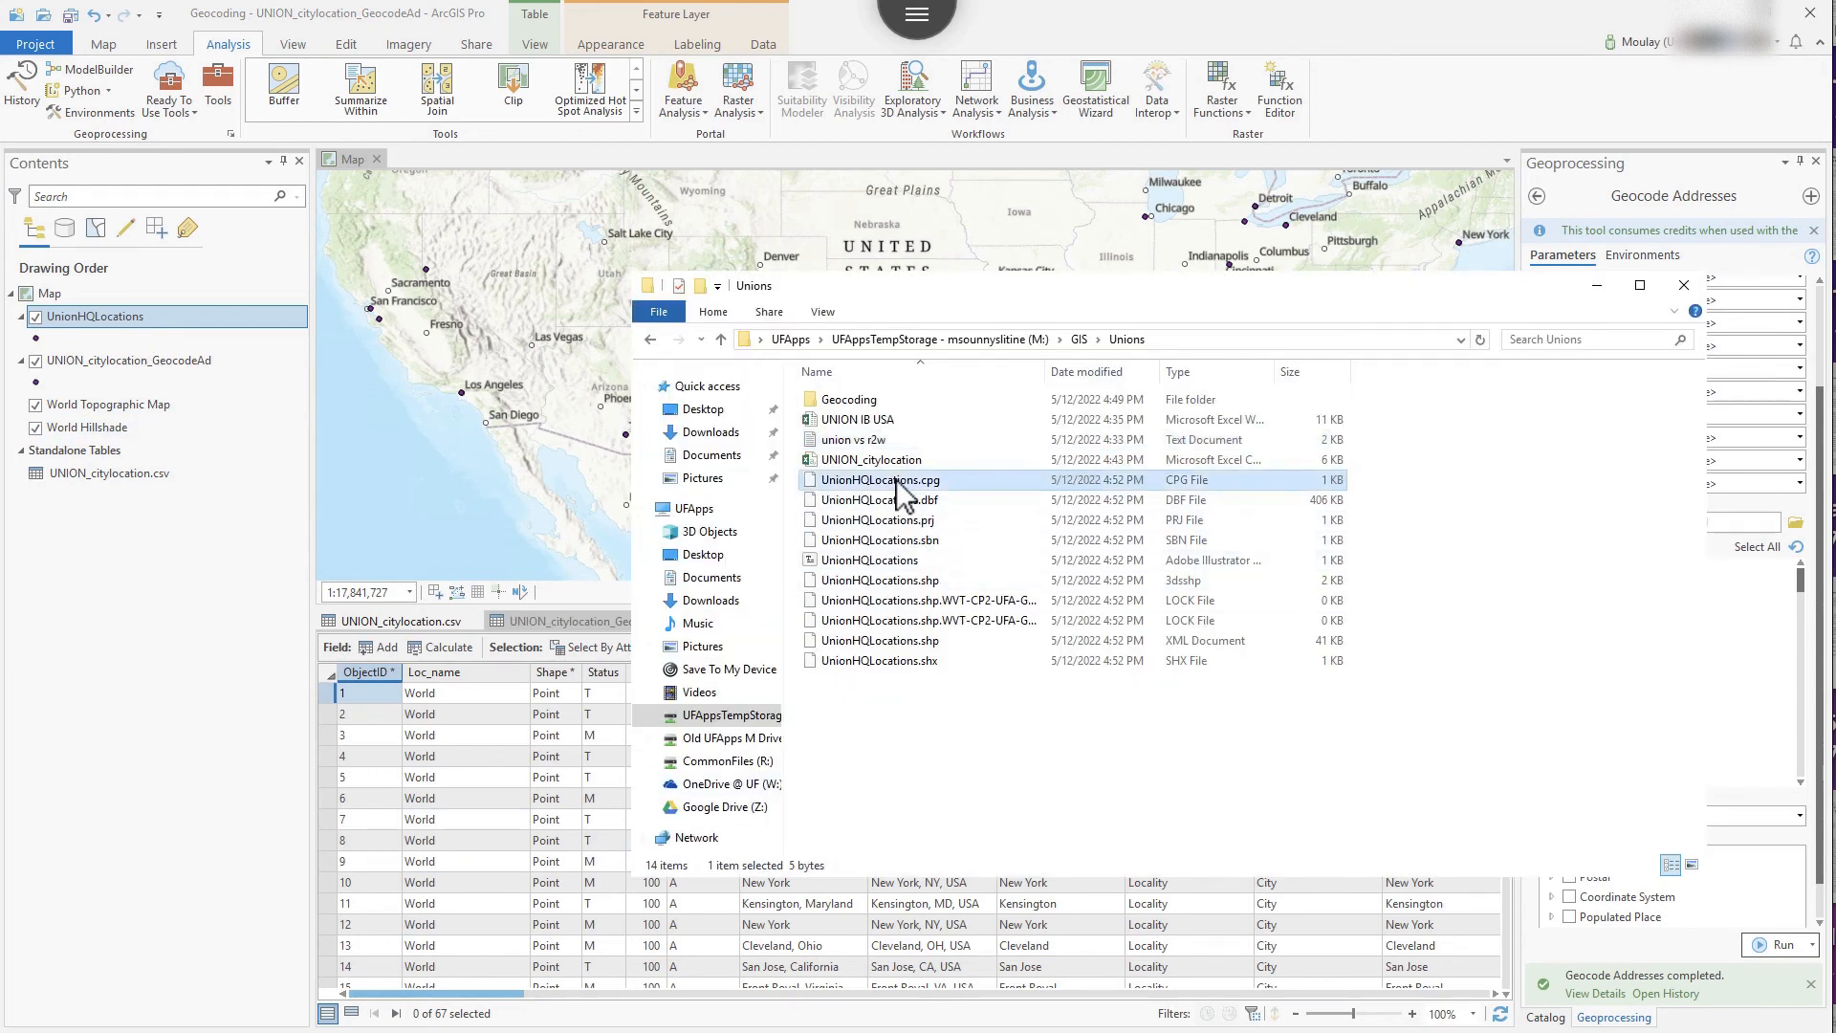
shift+click(899, 662)
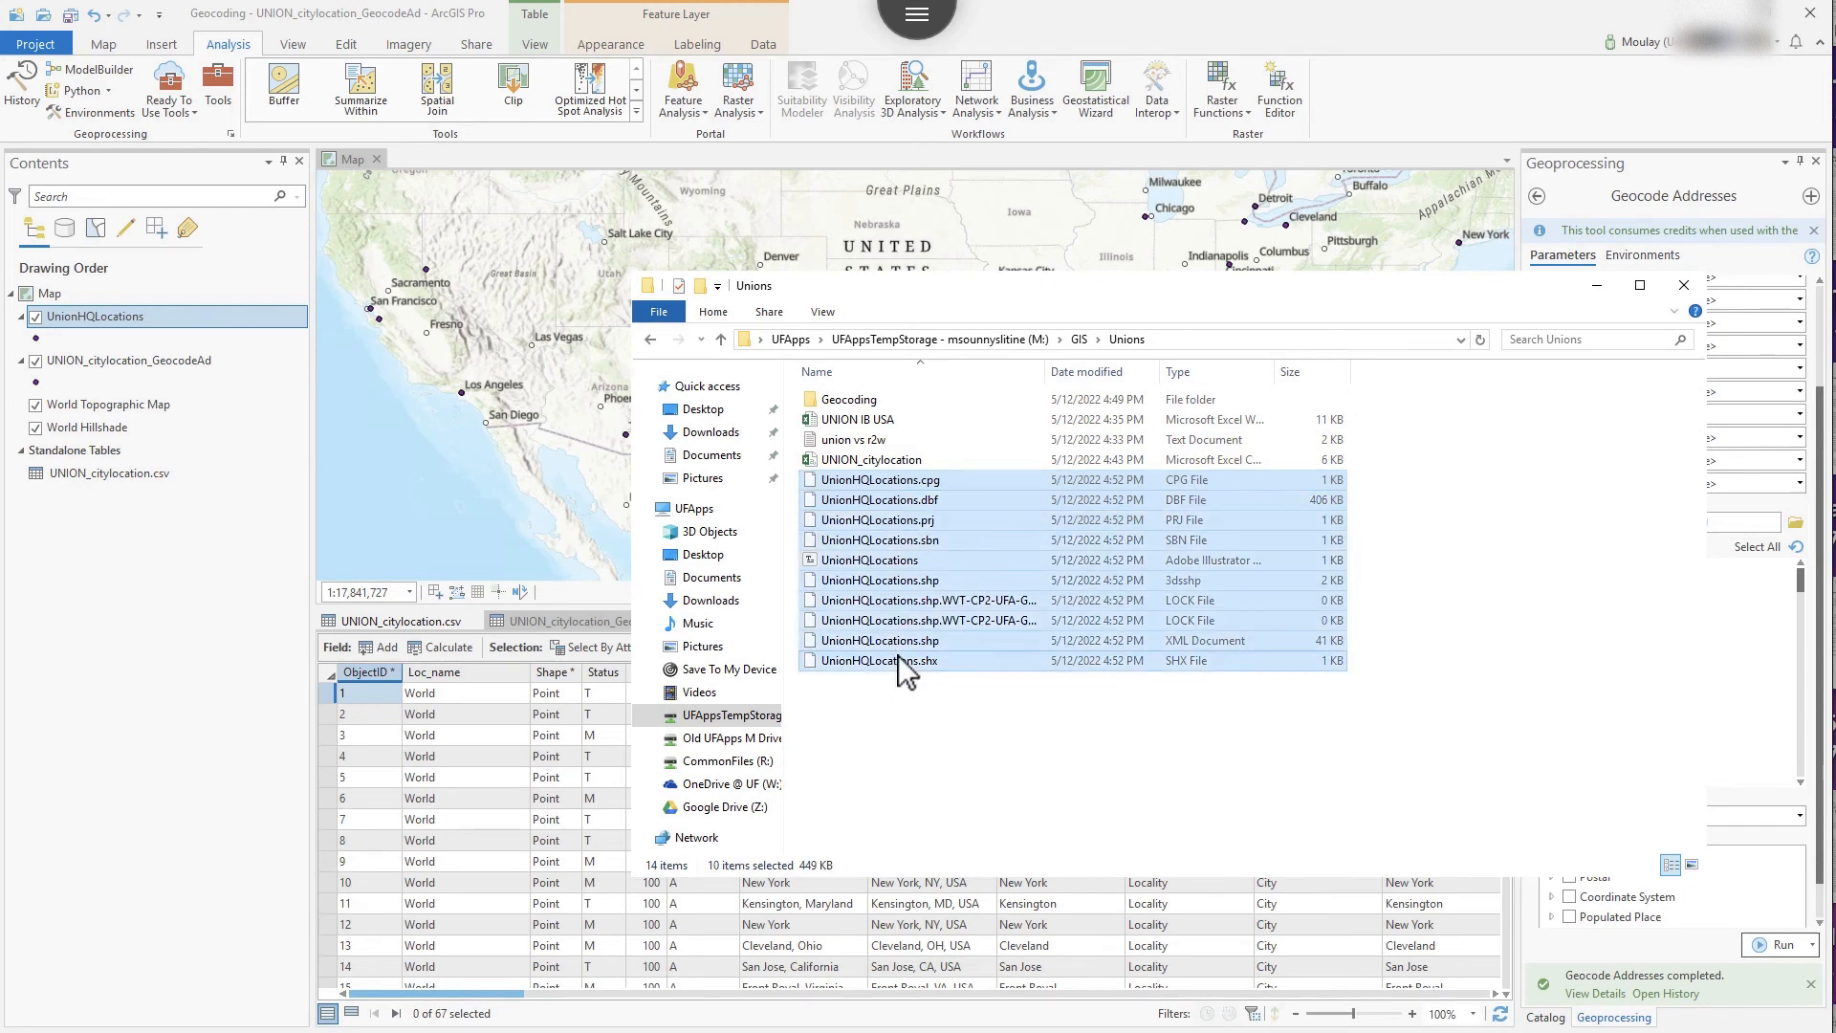
ctrl+click(956, 595)
ctrl+click(945, 616)
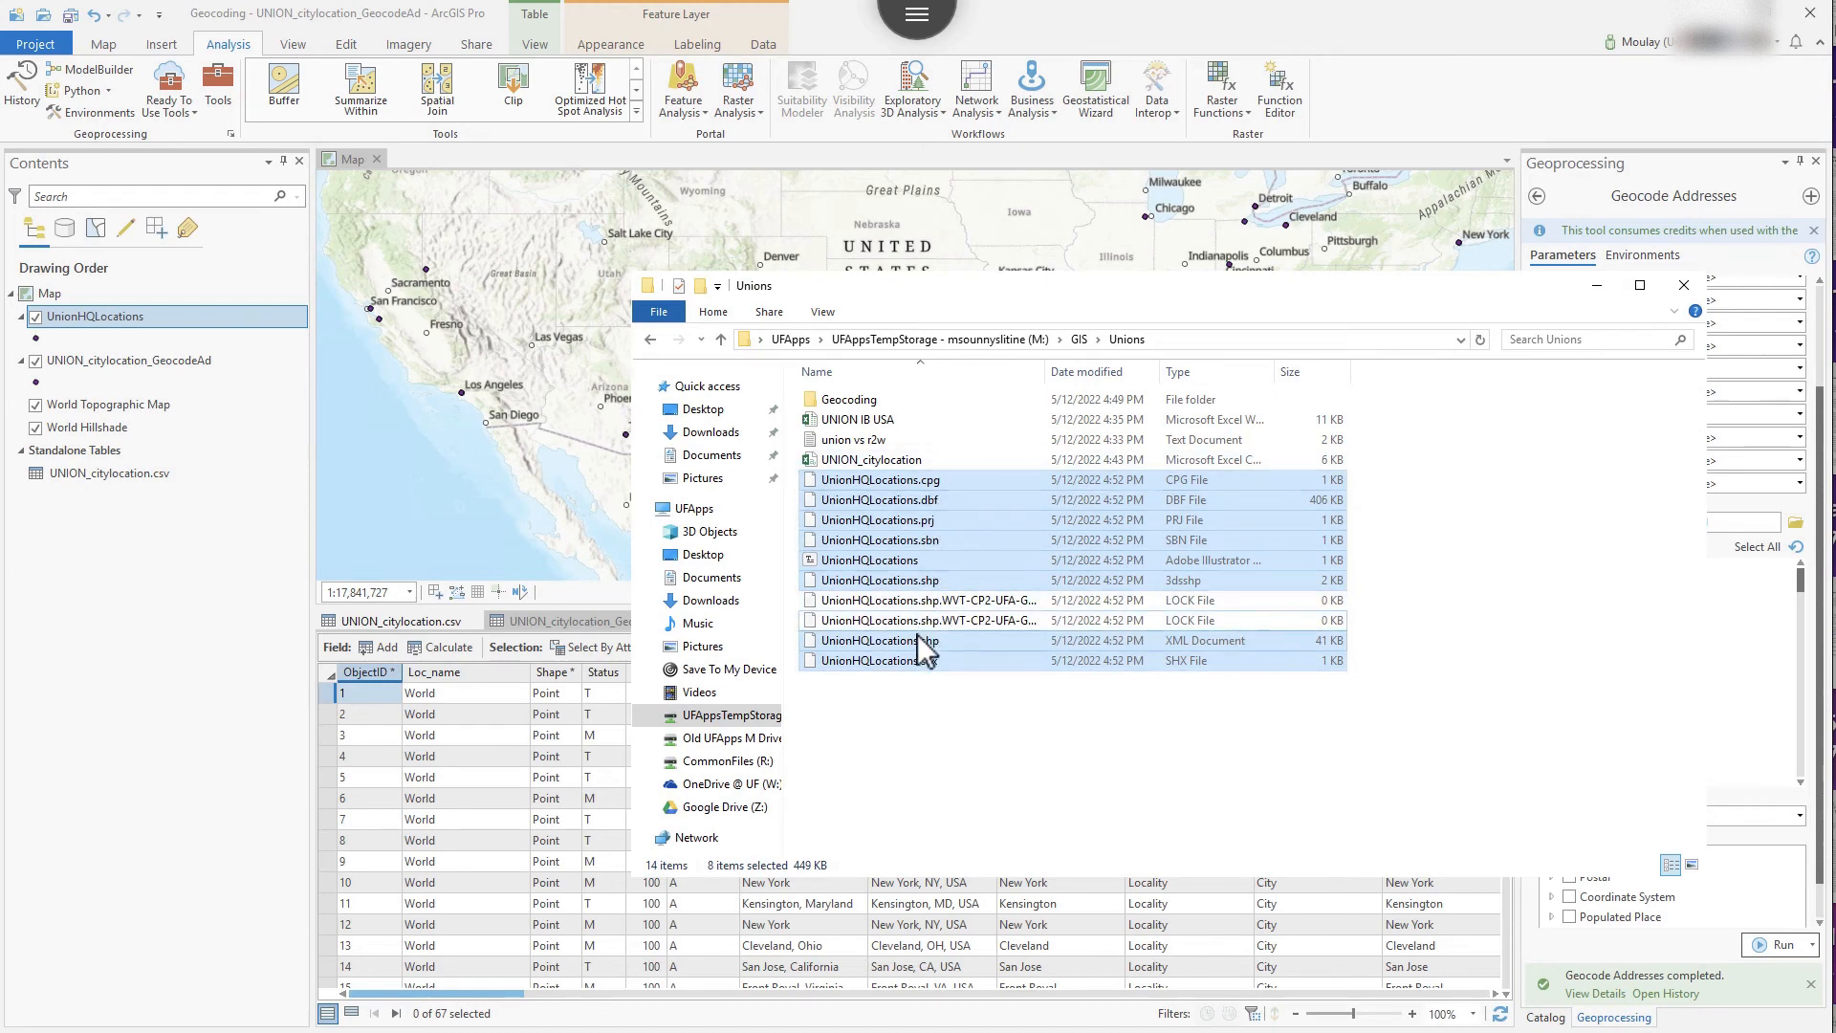
right_click(908, 520)
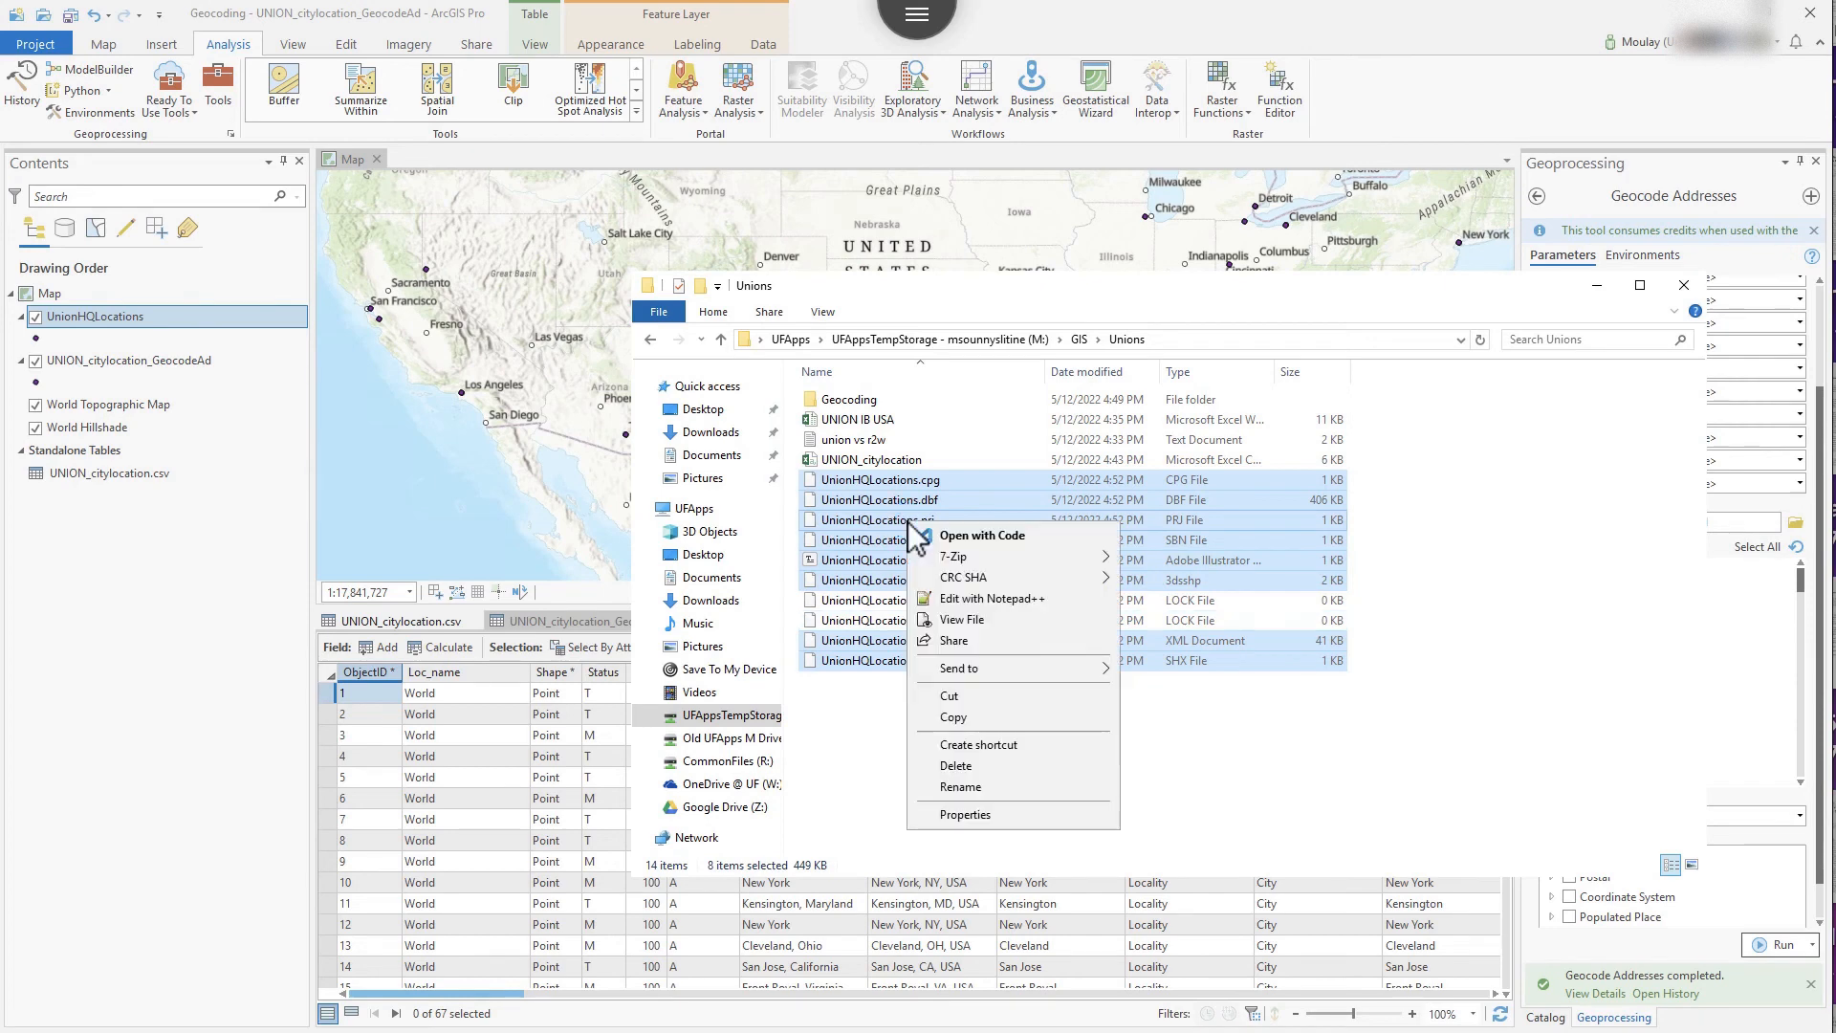
mouse_move(974, 669)
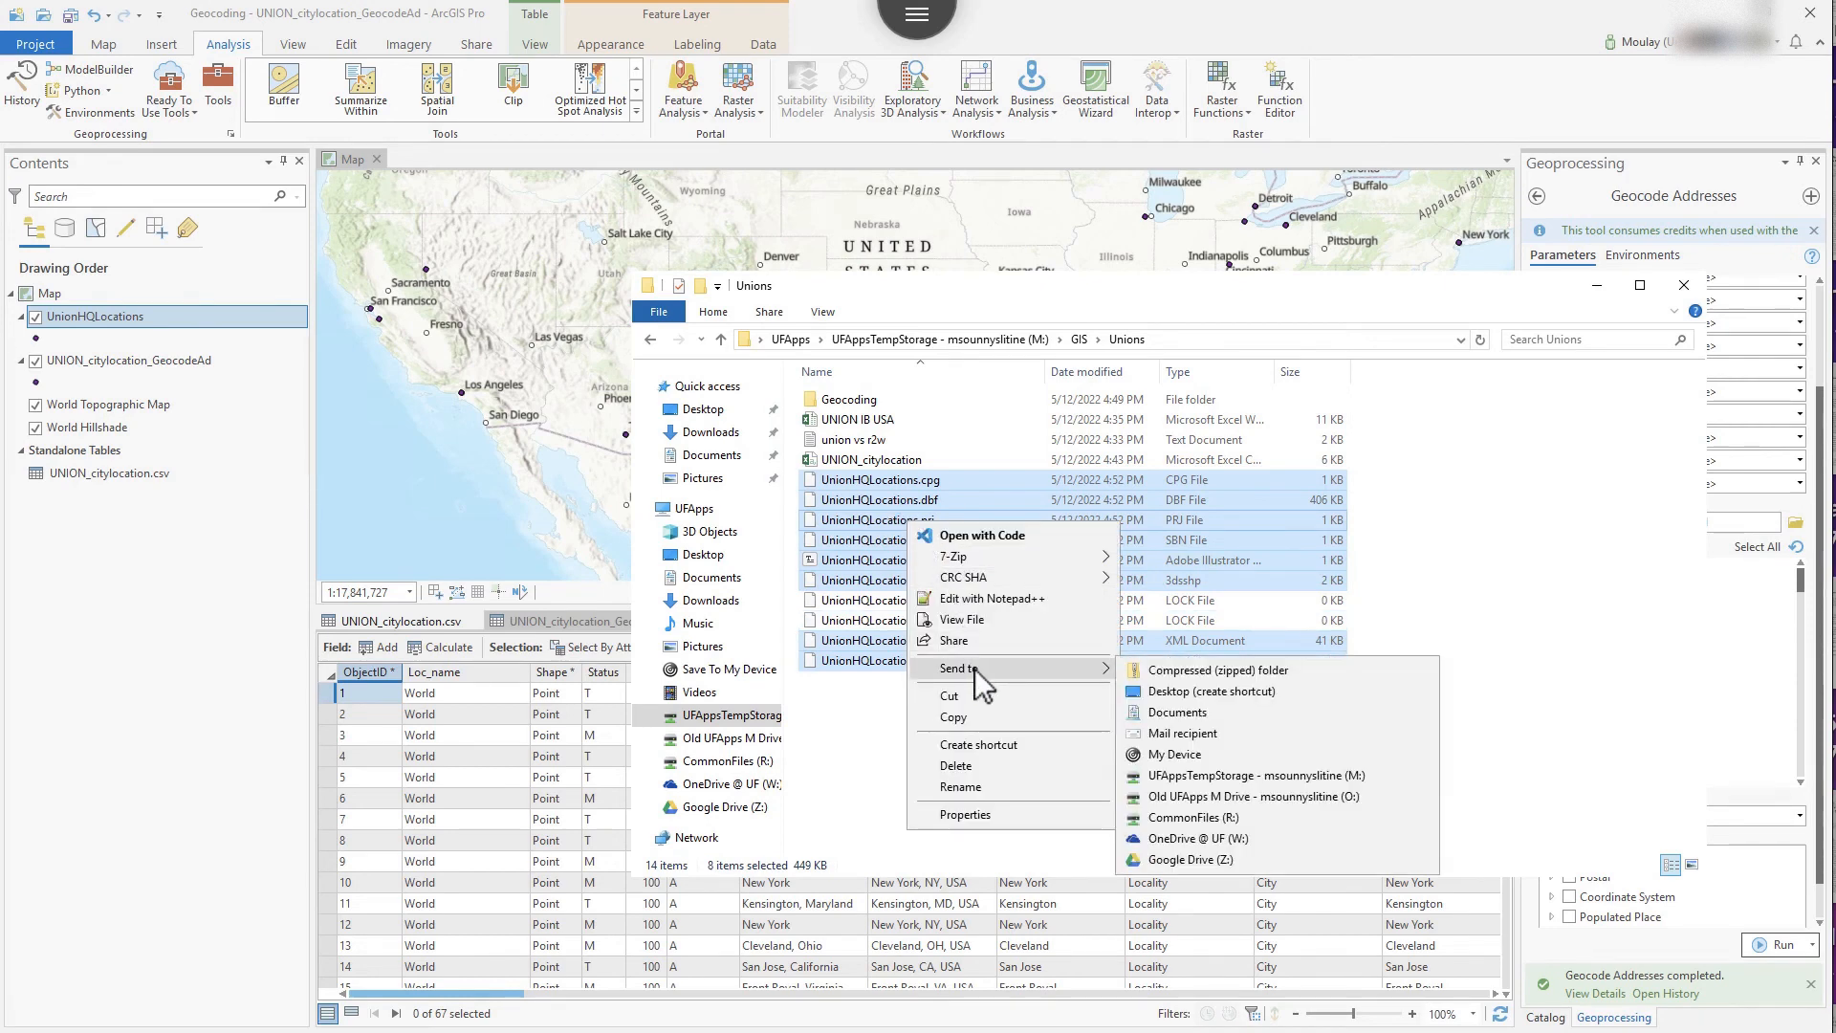
click(1167, 664)
click(995, 743)
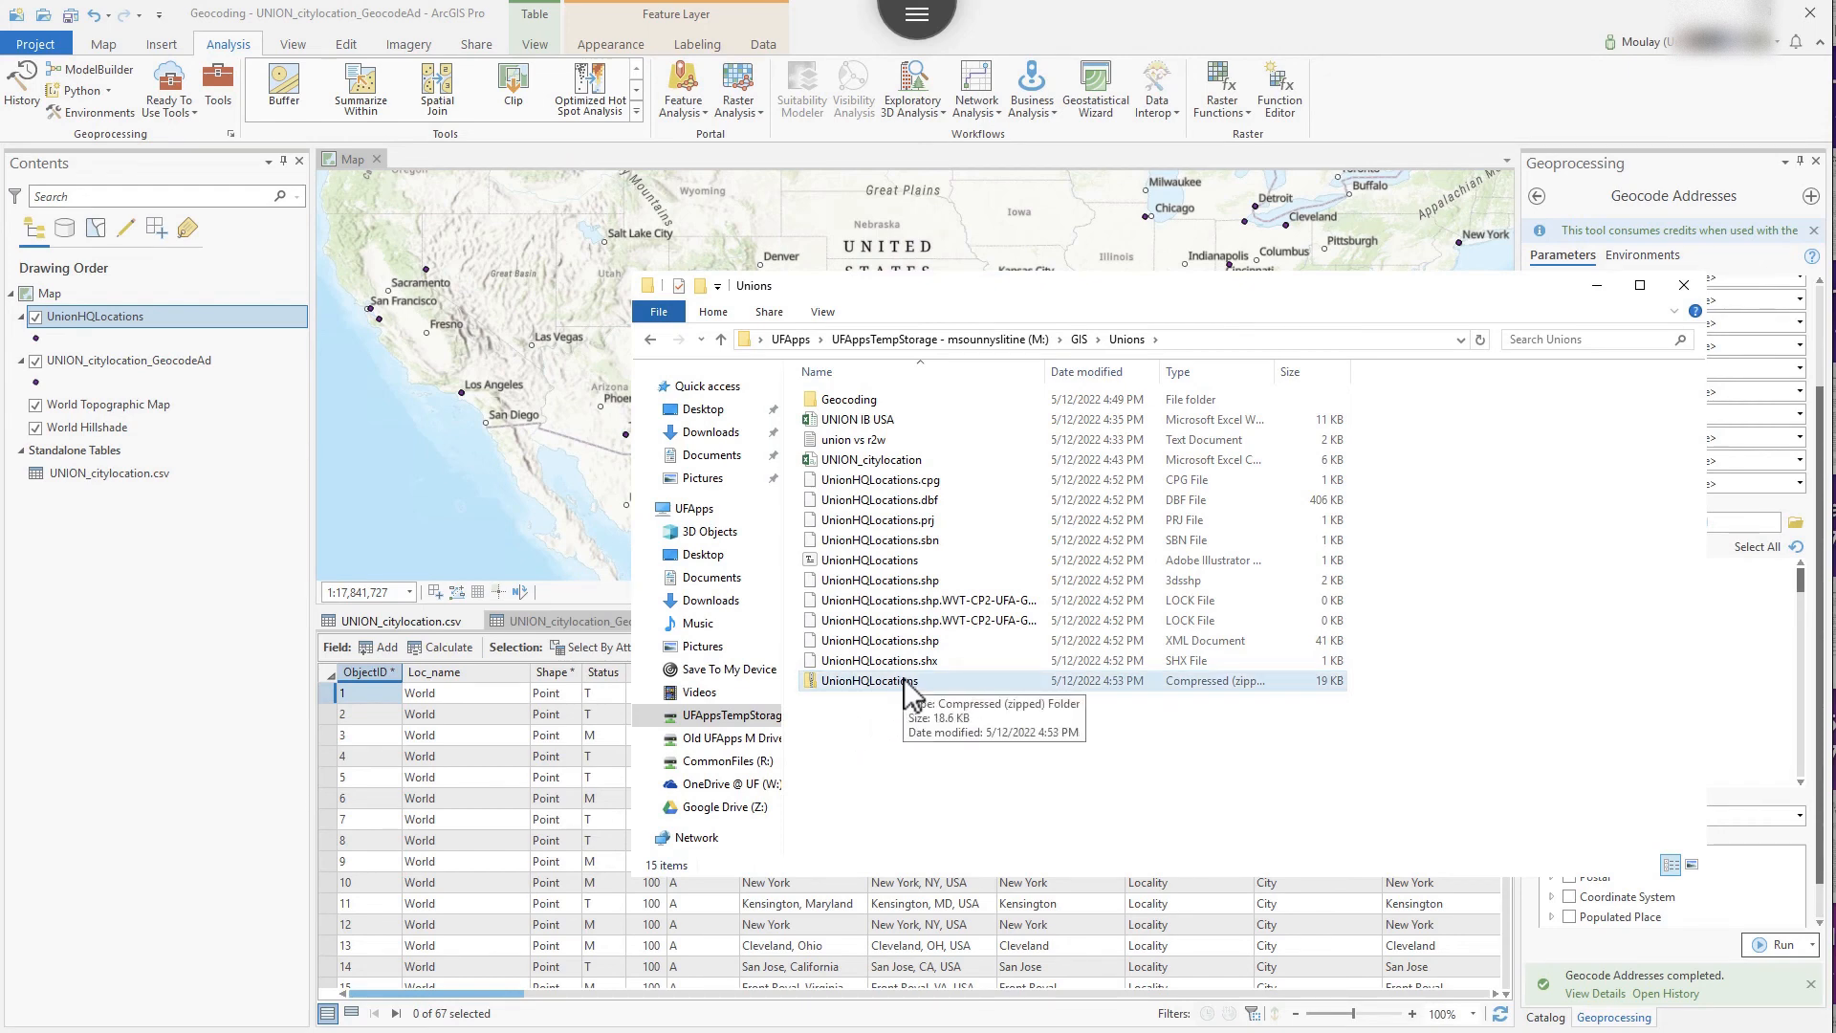
Switch back to ArcGIS Pro, start sharing the UnionHQLocations layer as a web layer and name it Union HQ Locations
click(209, 610)
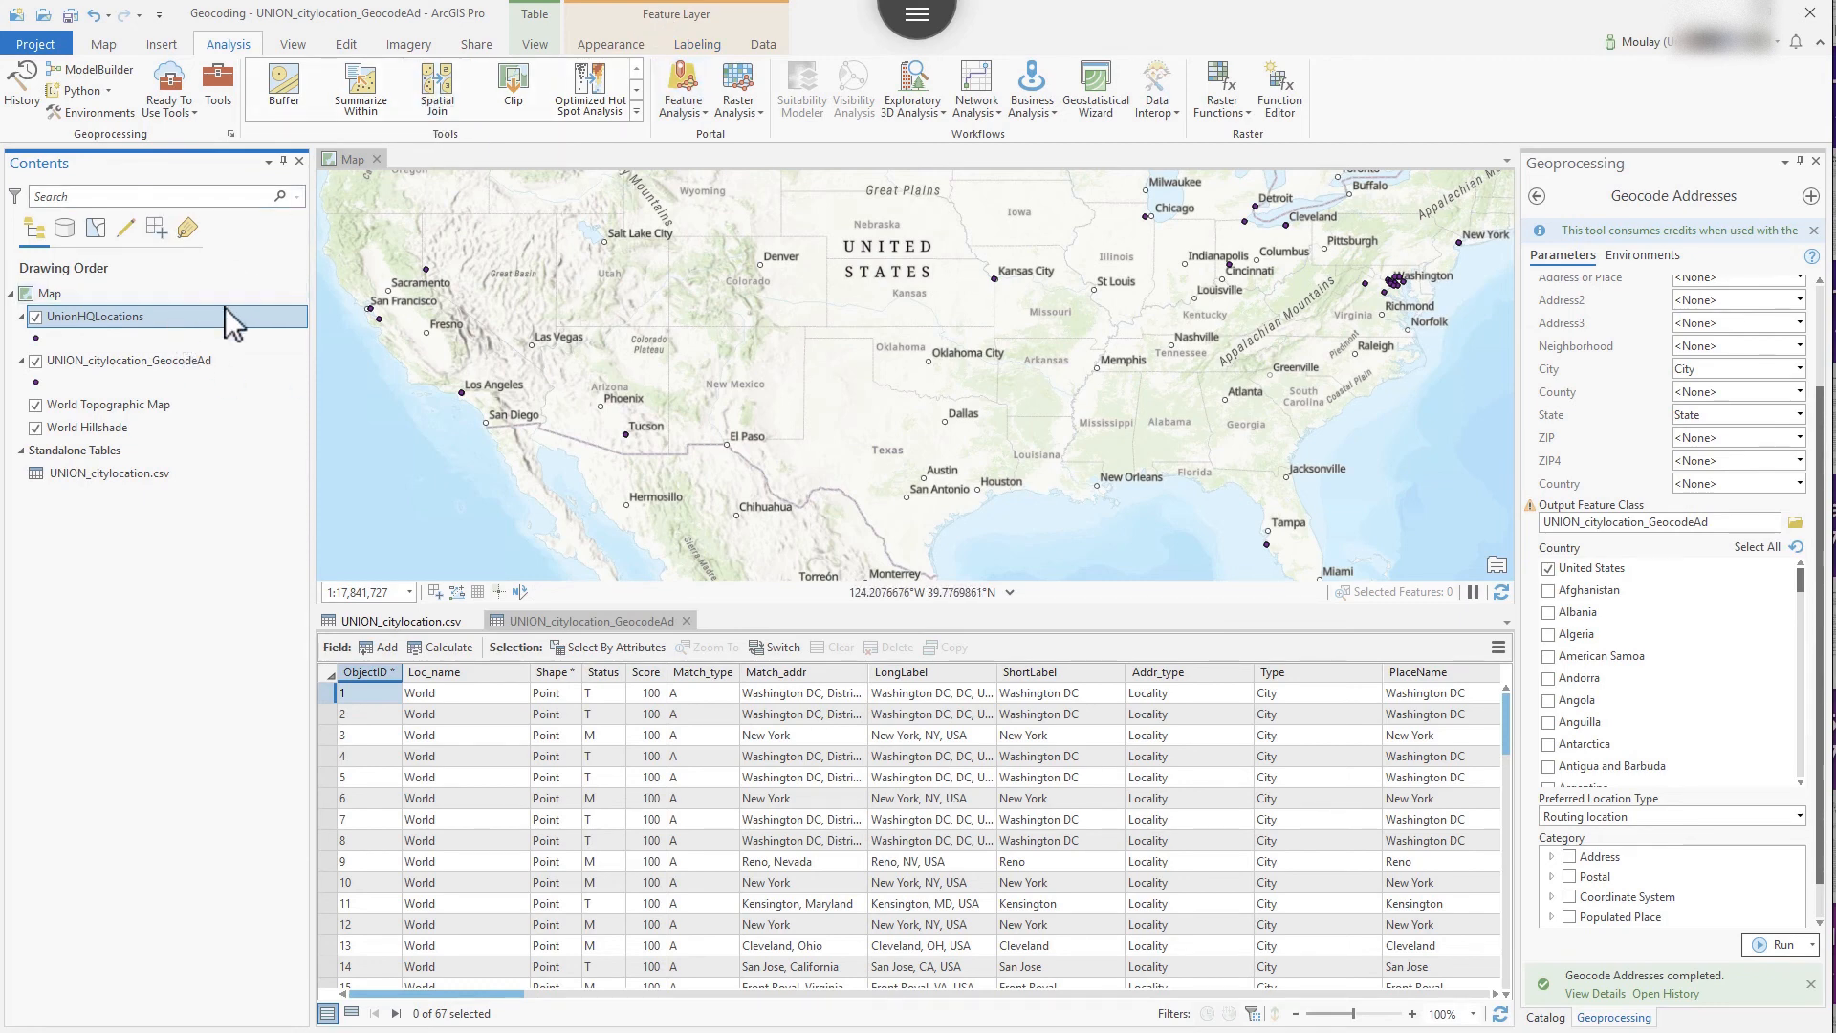
right_click(236, 334)
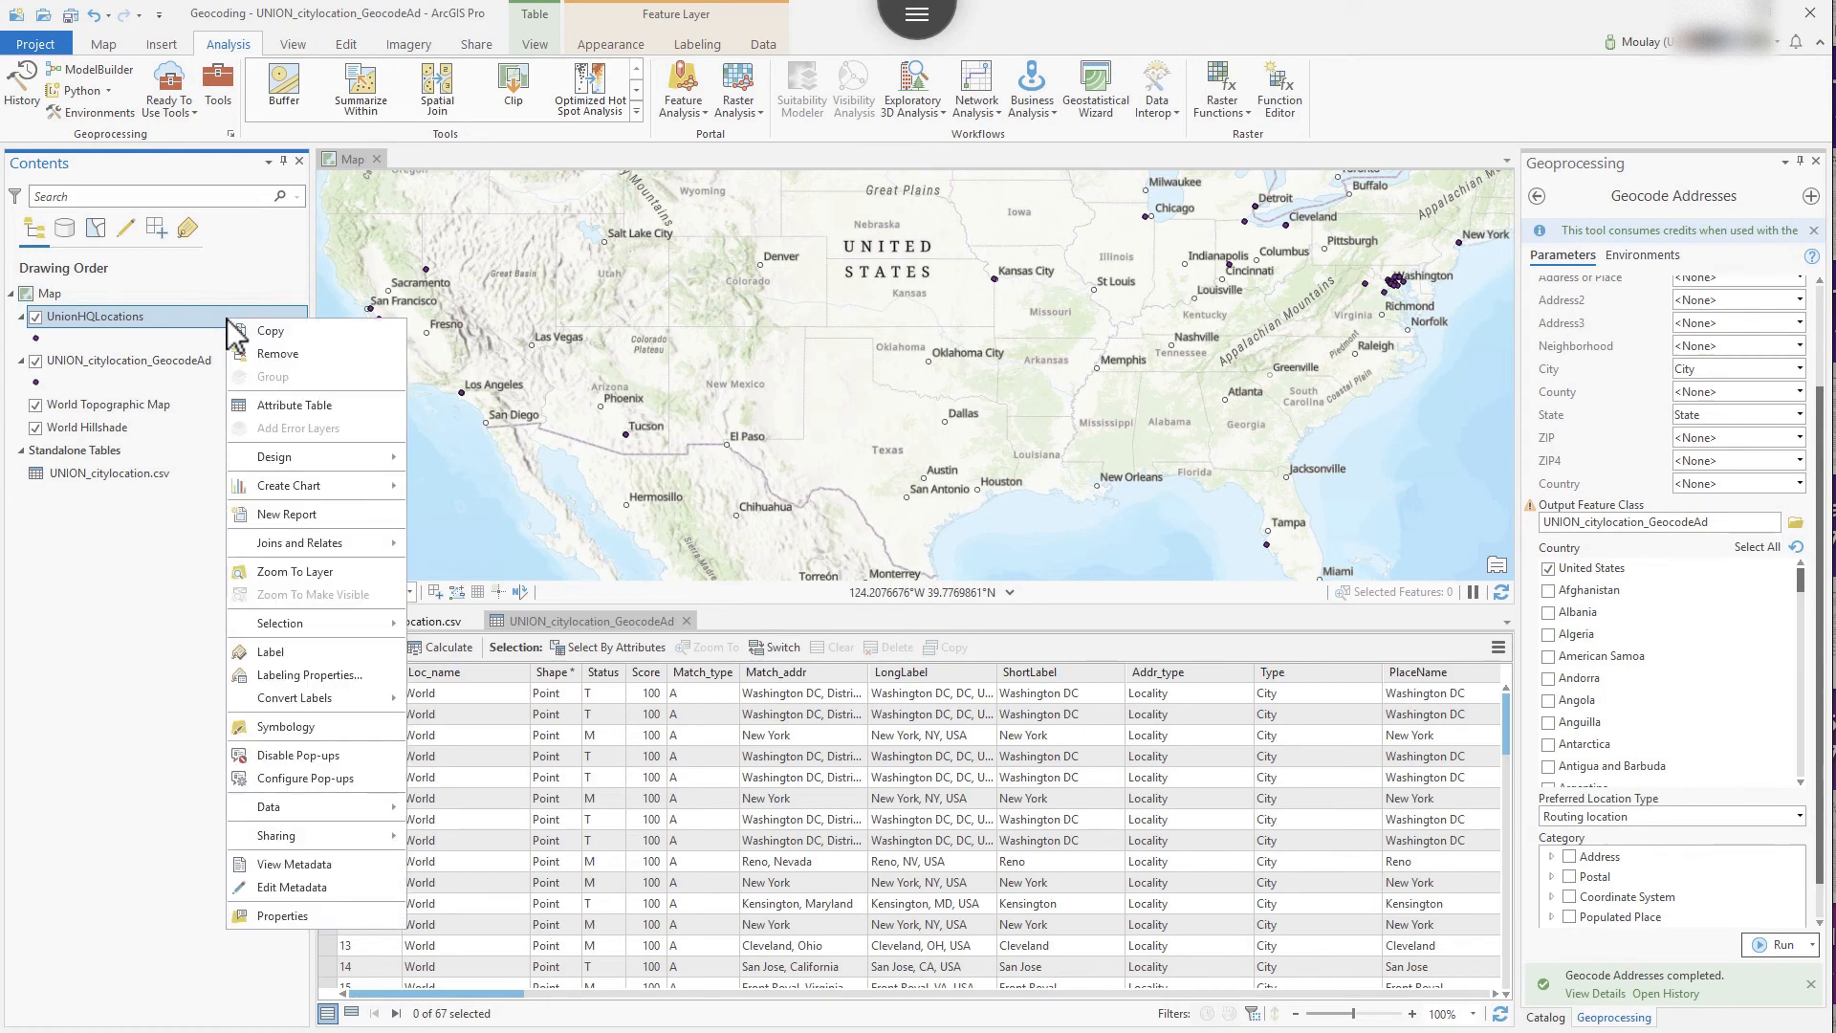
mouse_move(368, 838)
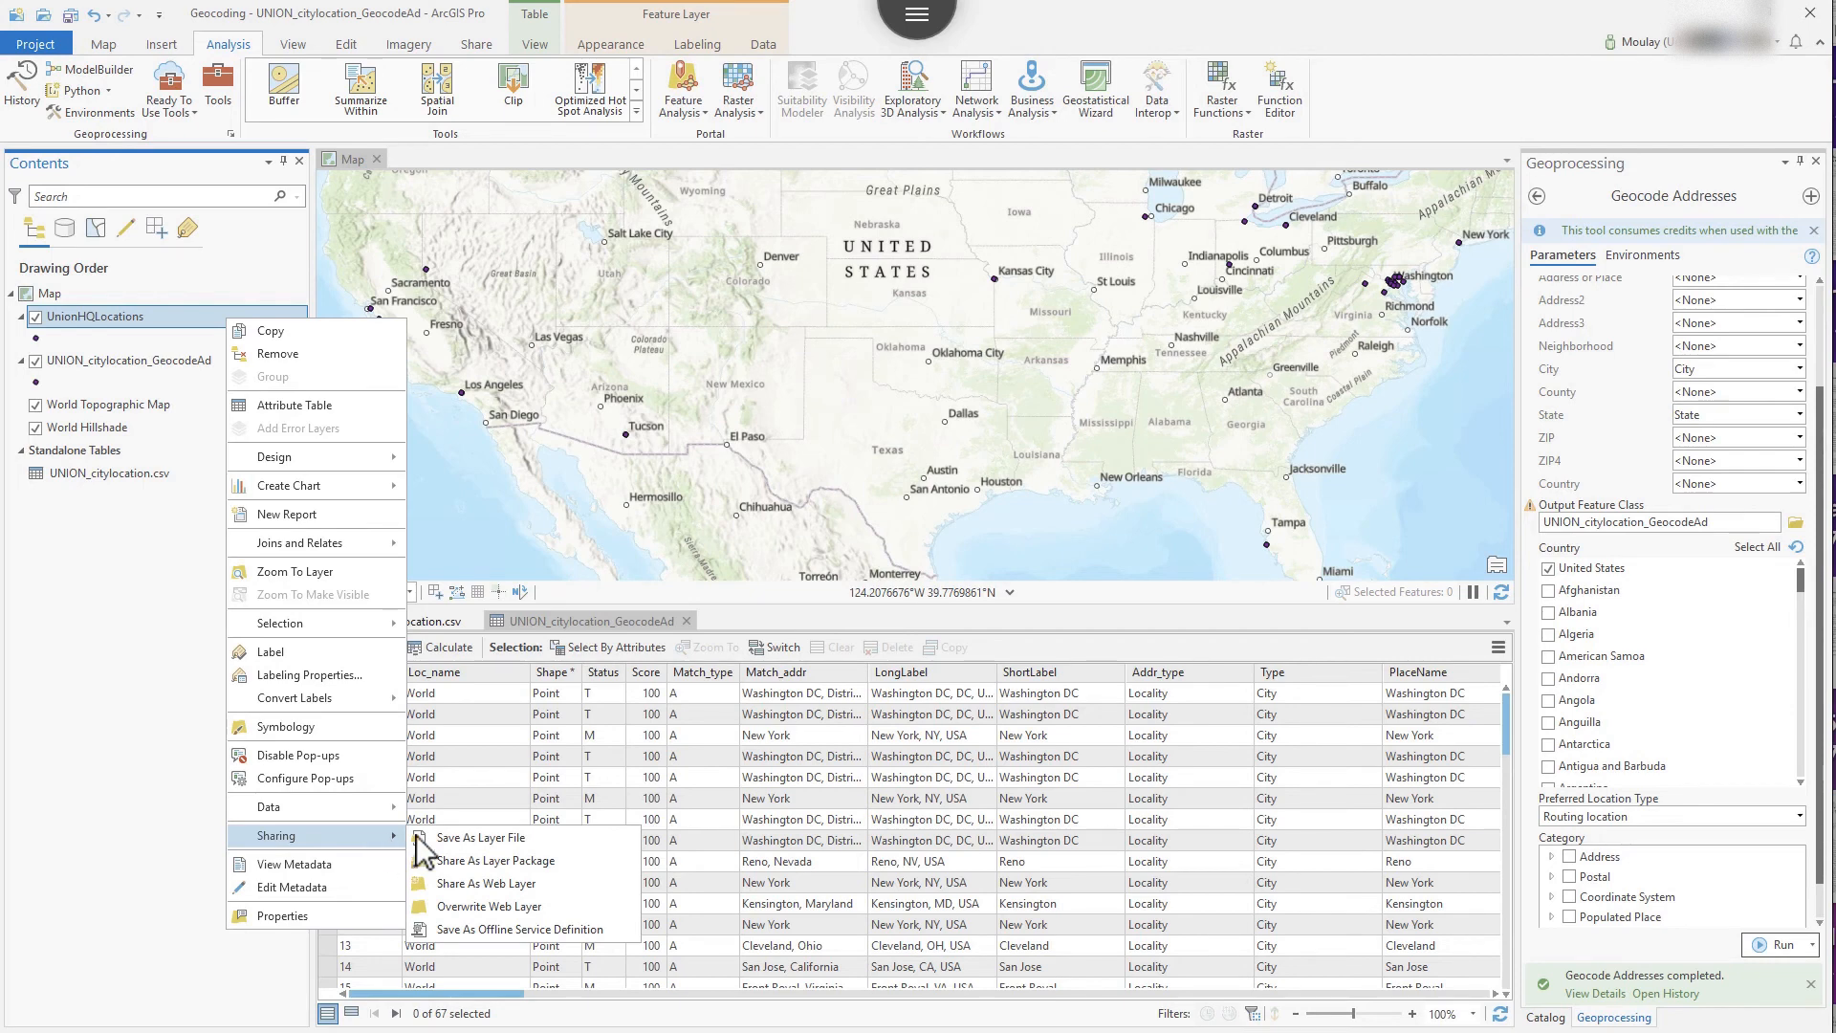
click(562, 881)
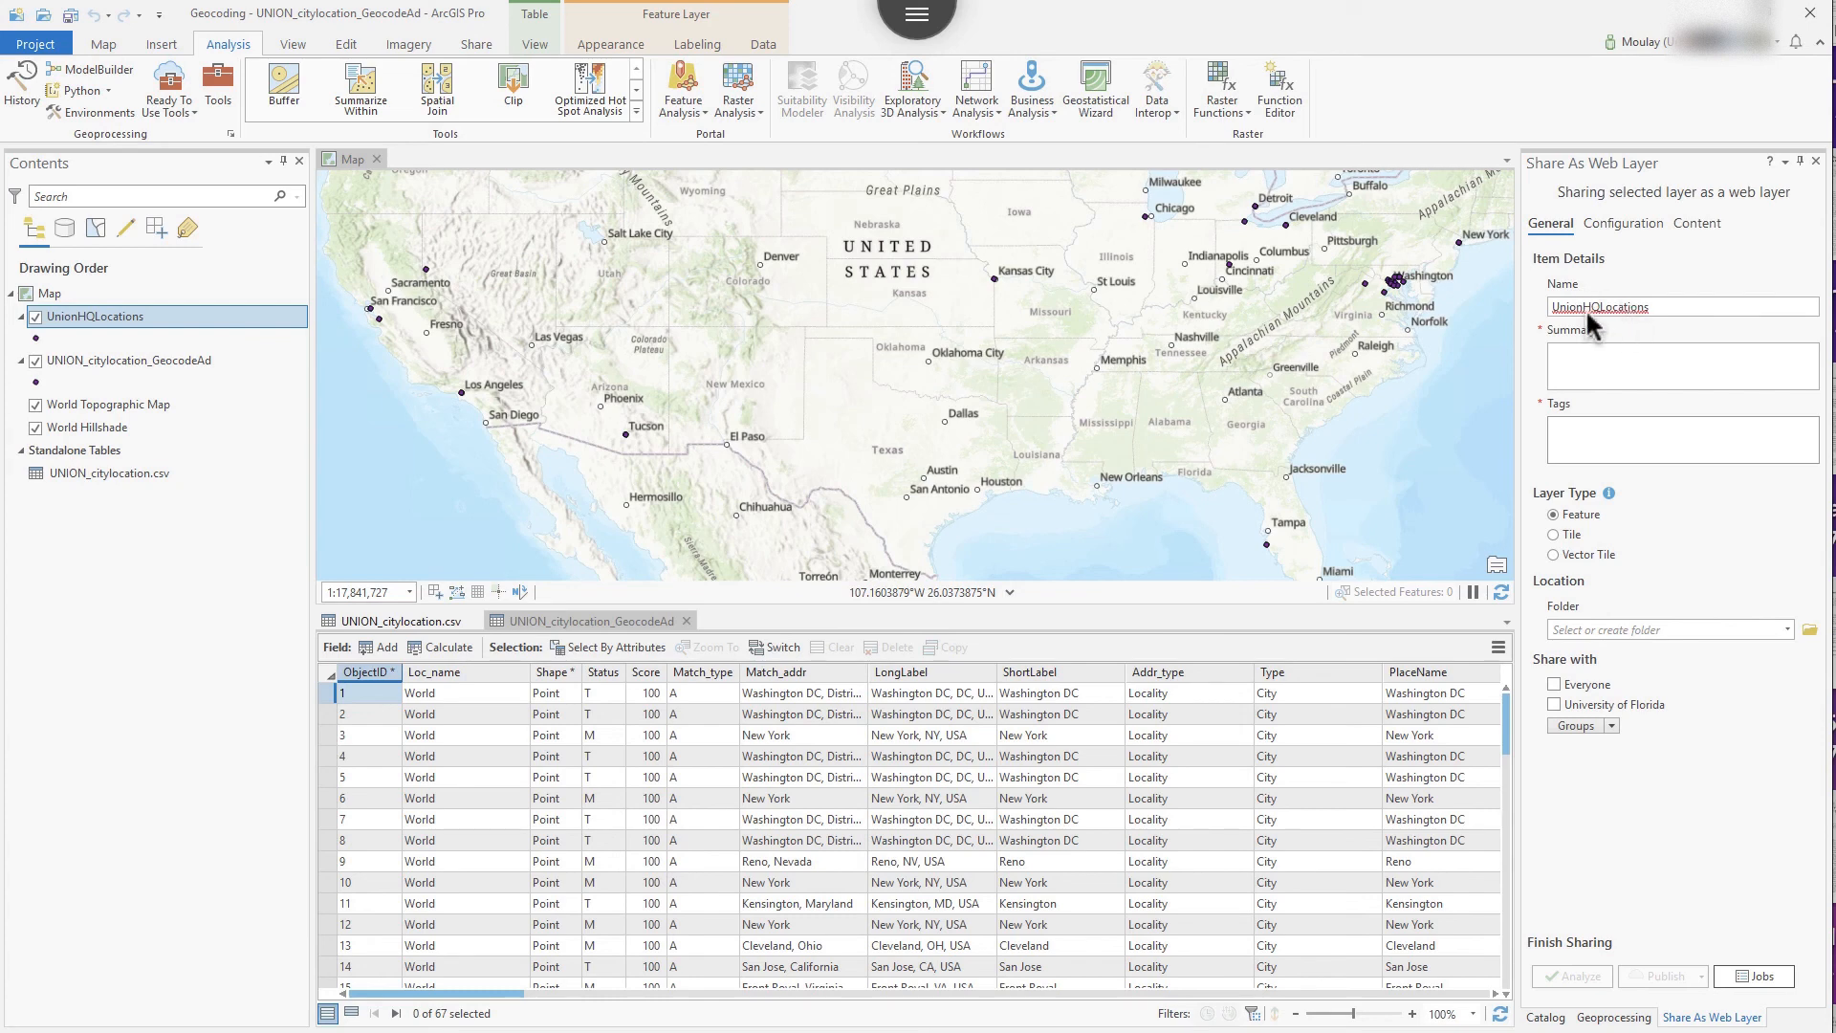
click(1592, 307)
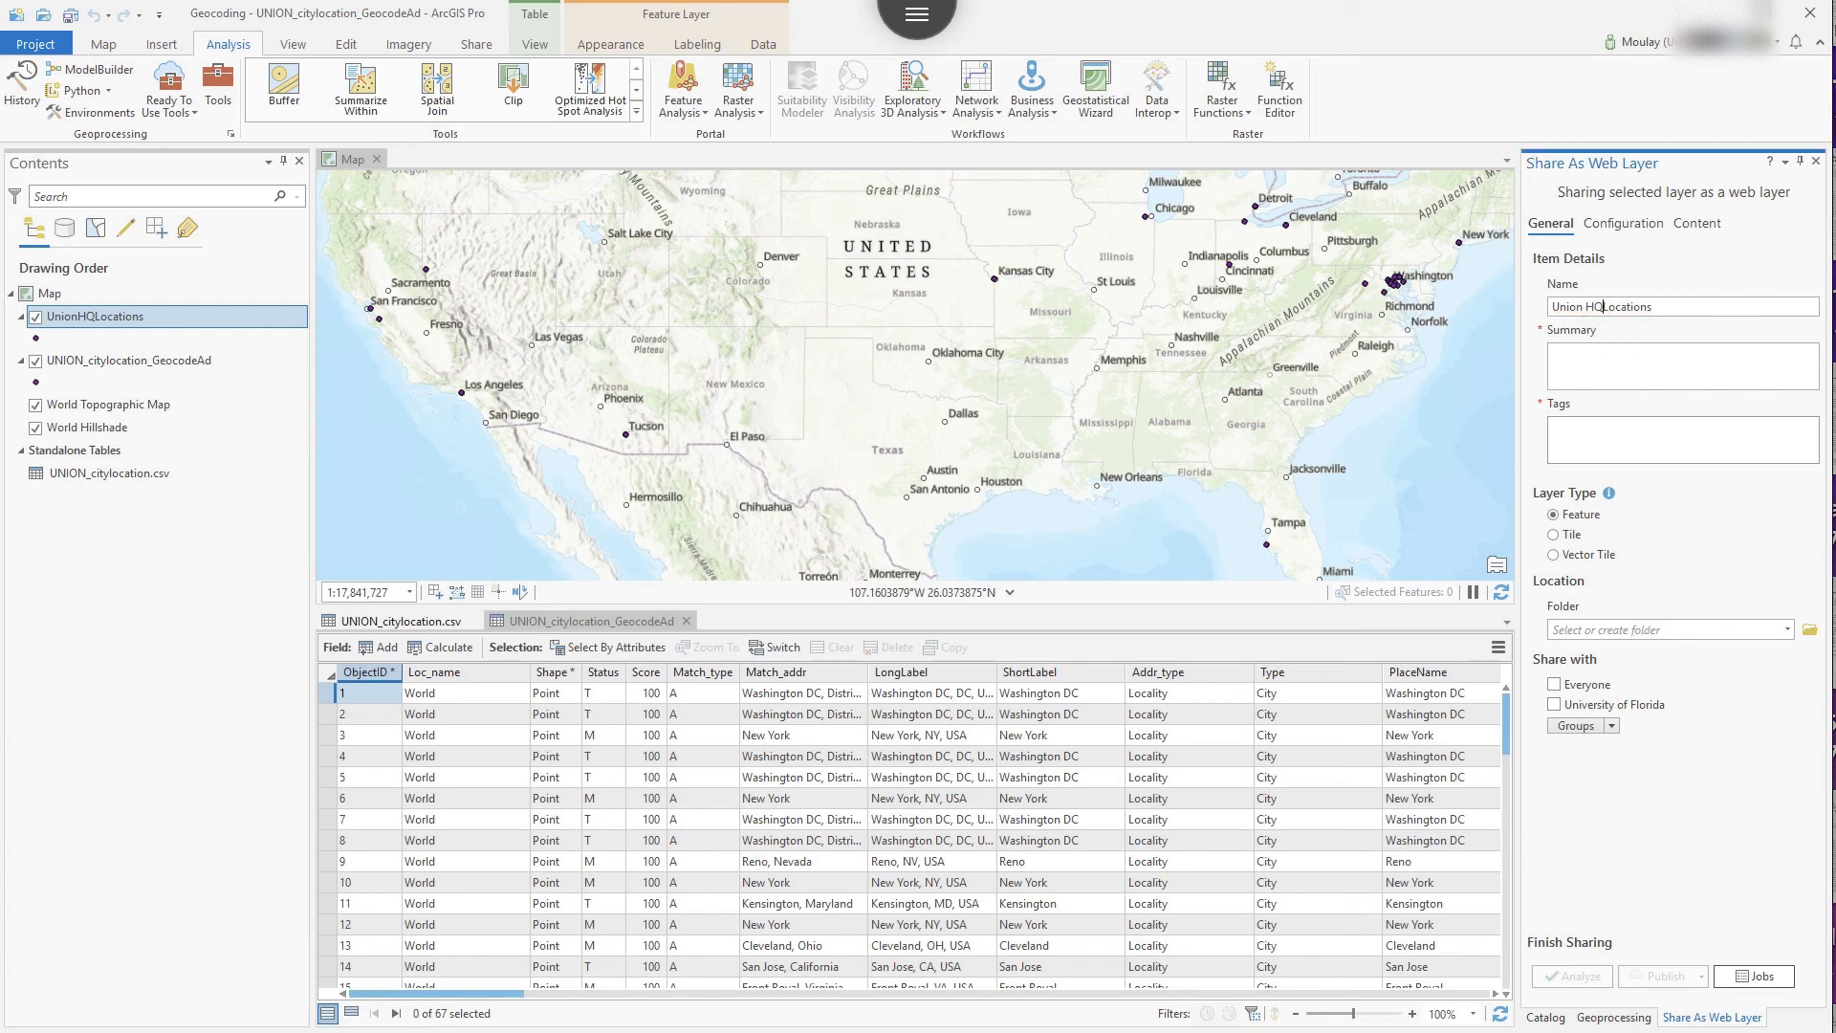
Set the web layer's summary to "File with top Unions HQ Locations" and add the tag GIS
click(1585, 373)
text(File with top Unions HQ Locations)
click(1636, 430)
text(GIS)
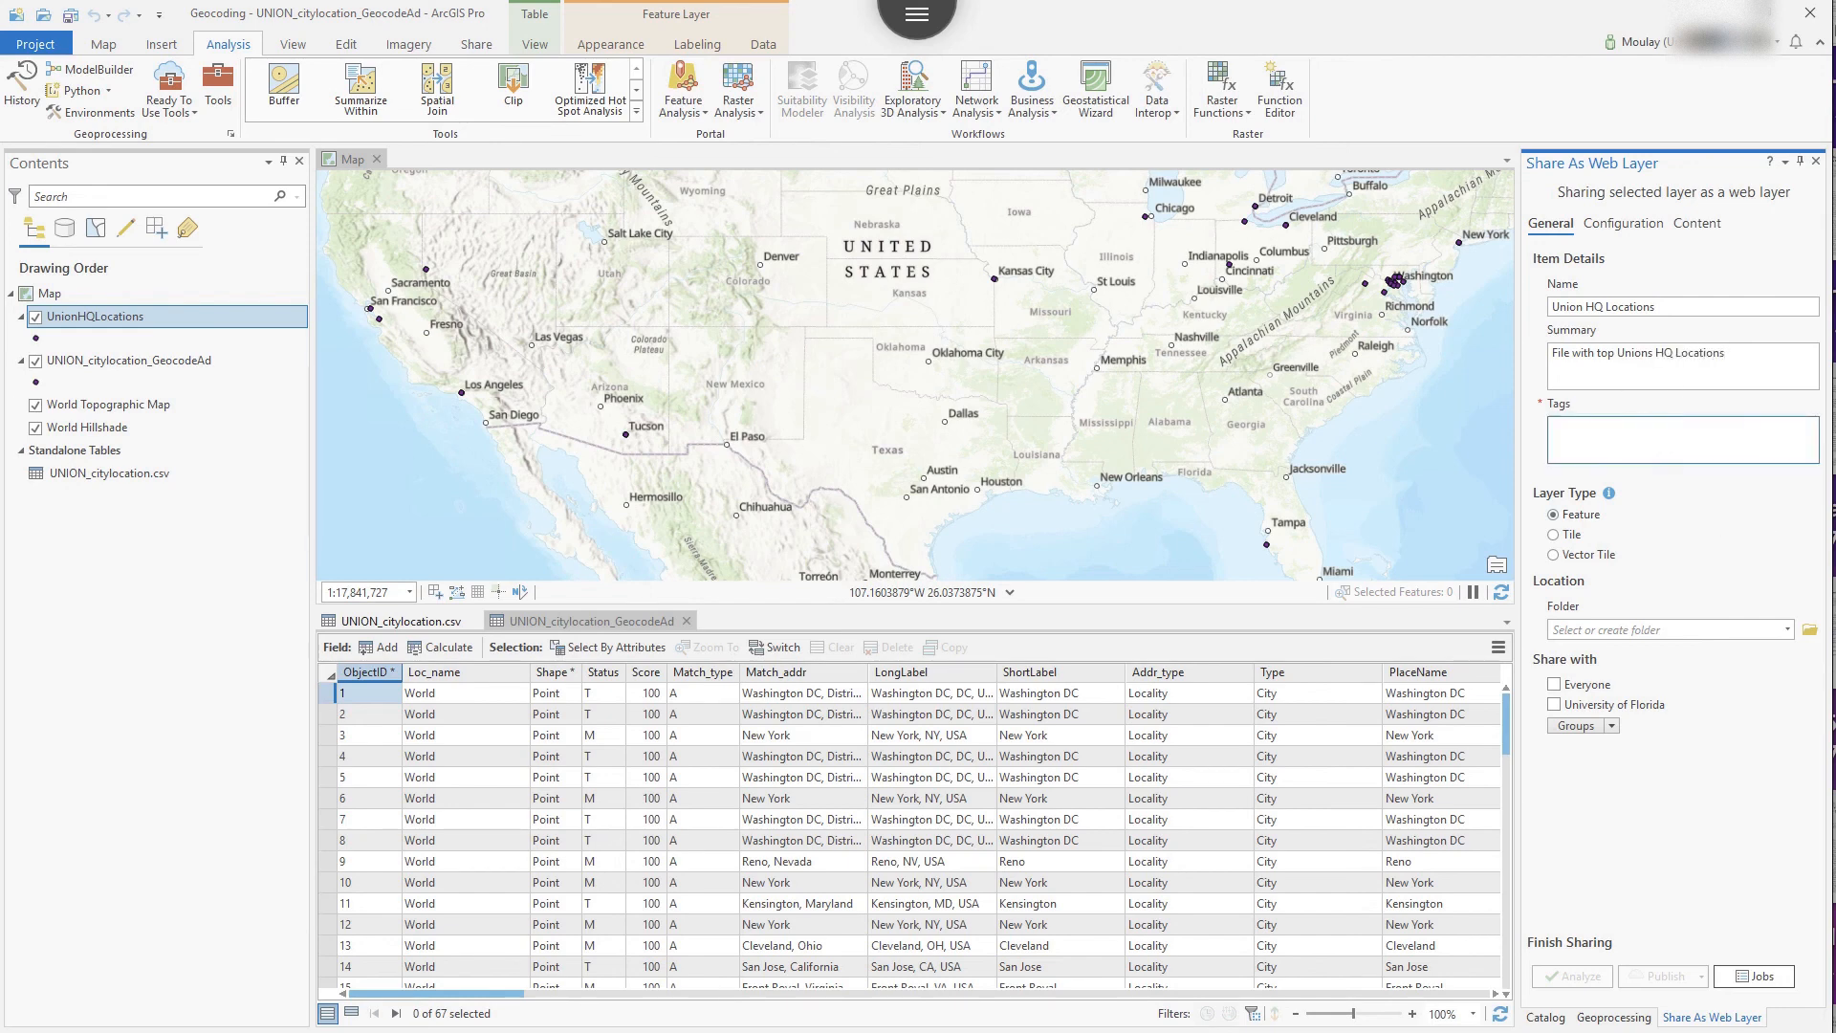
key(Return)
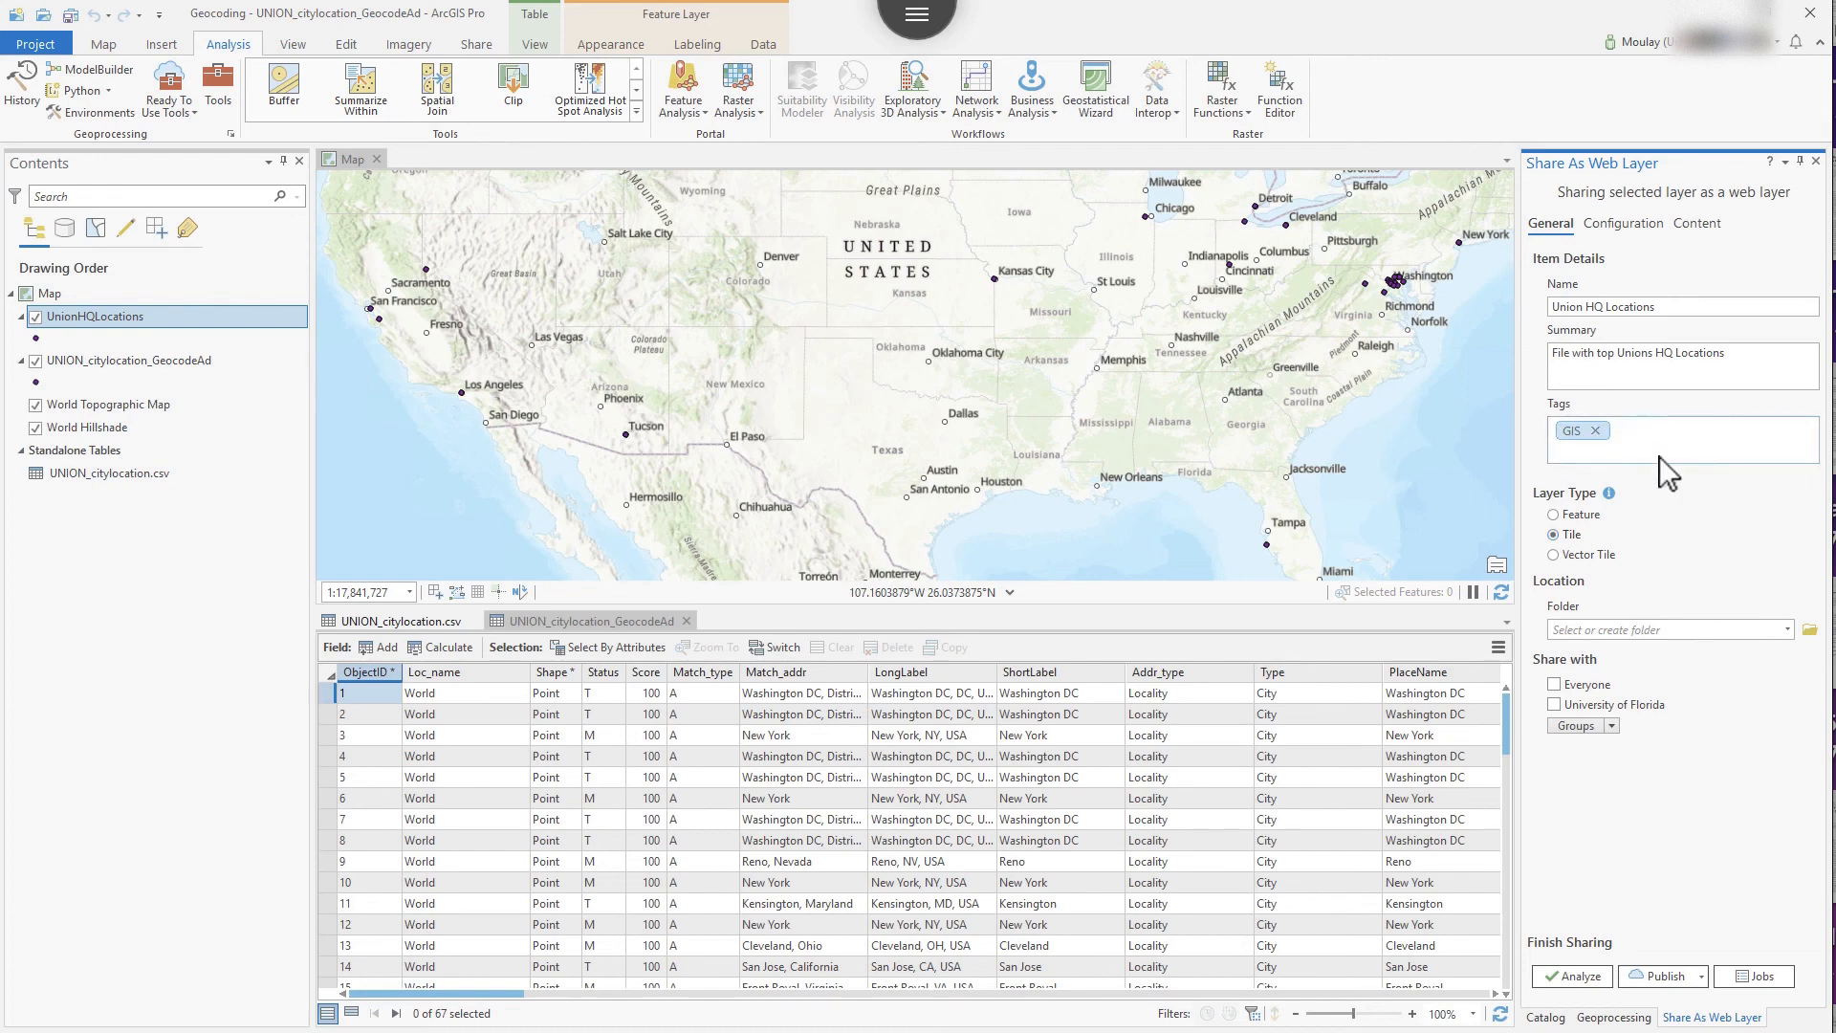
Keep the layer type as Feature, share the web layer with Everyone and publish it
click(1554, 535)
click(1553, 514)
click(1555, 683)
click(1665, 982)
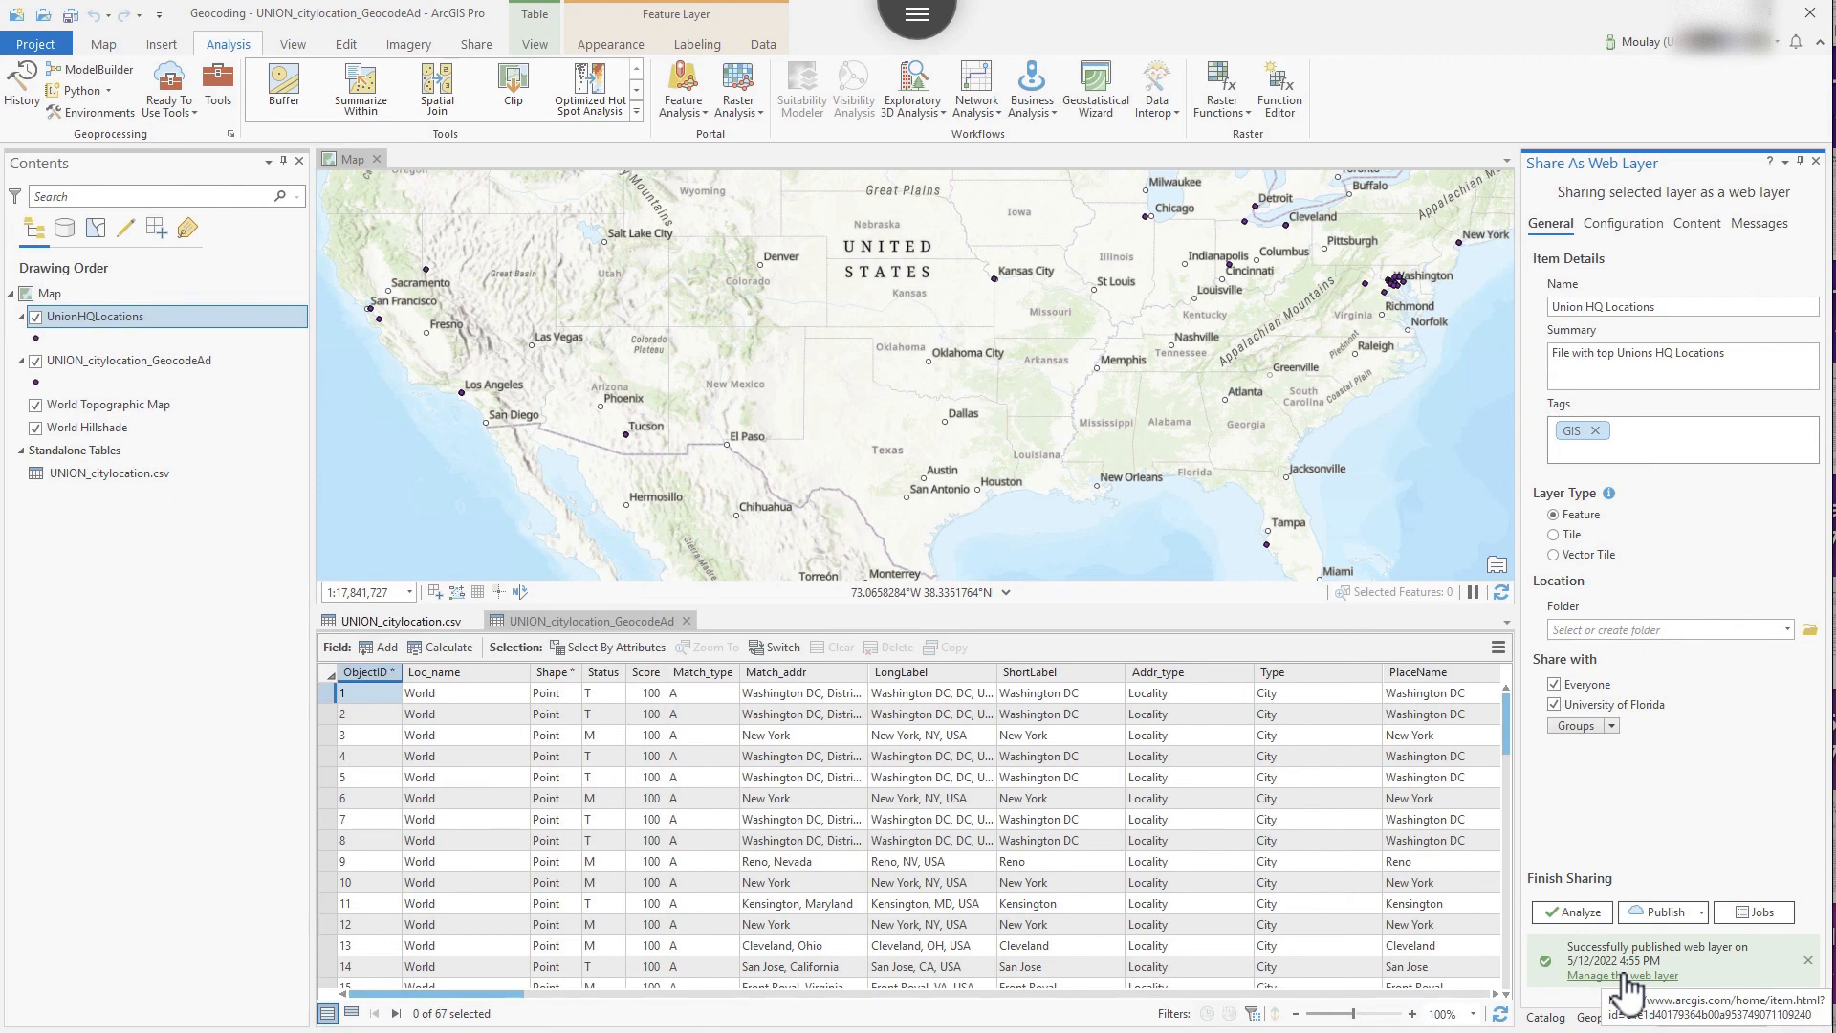
Open the published Union HQ Locations web layer's item page in the browser and view the layer in Map Viewer
click(1623, 975)
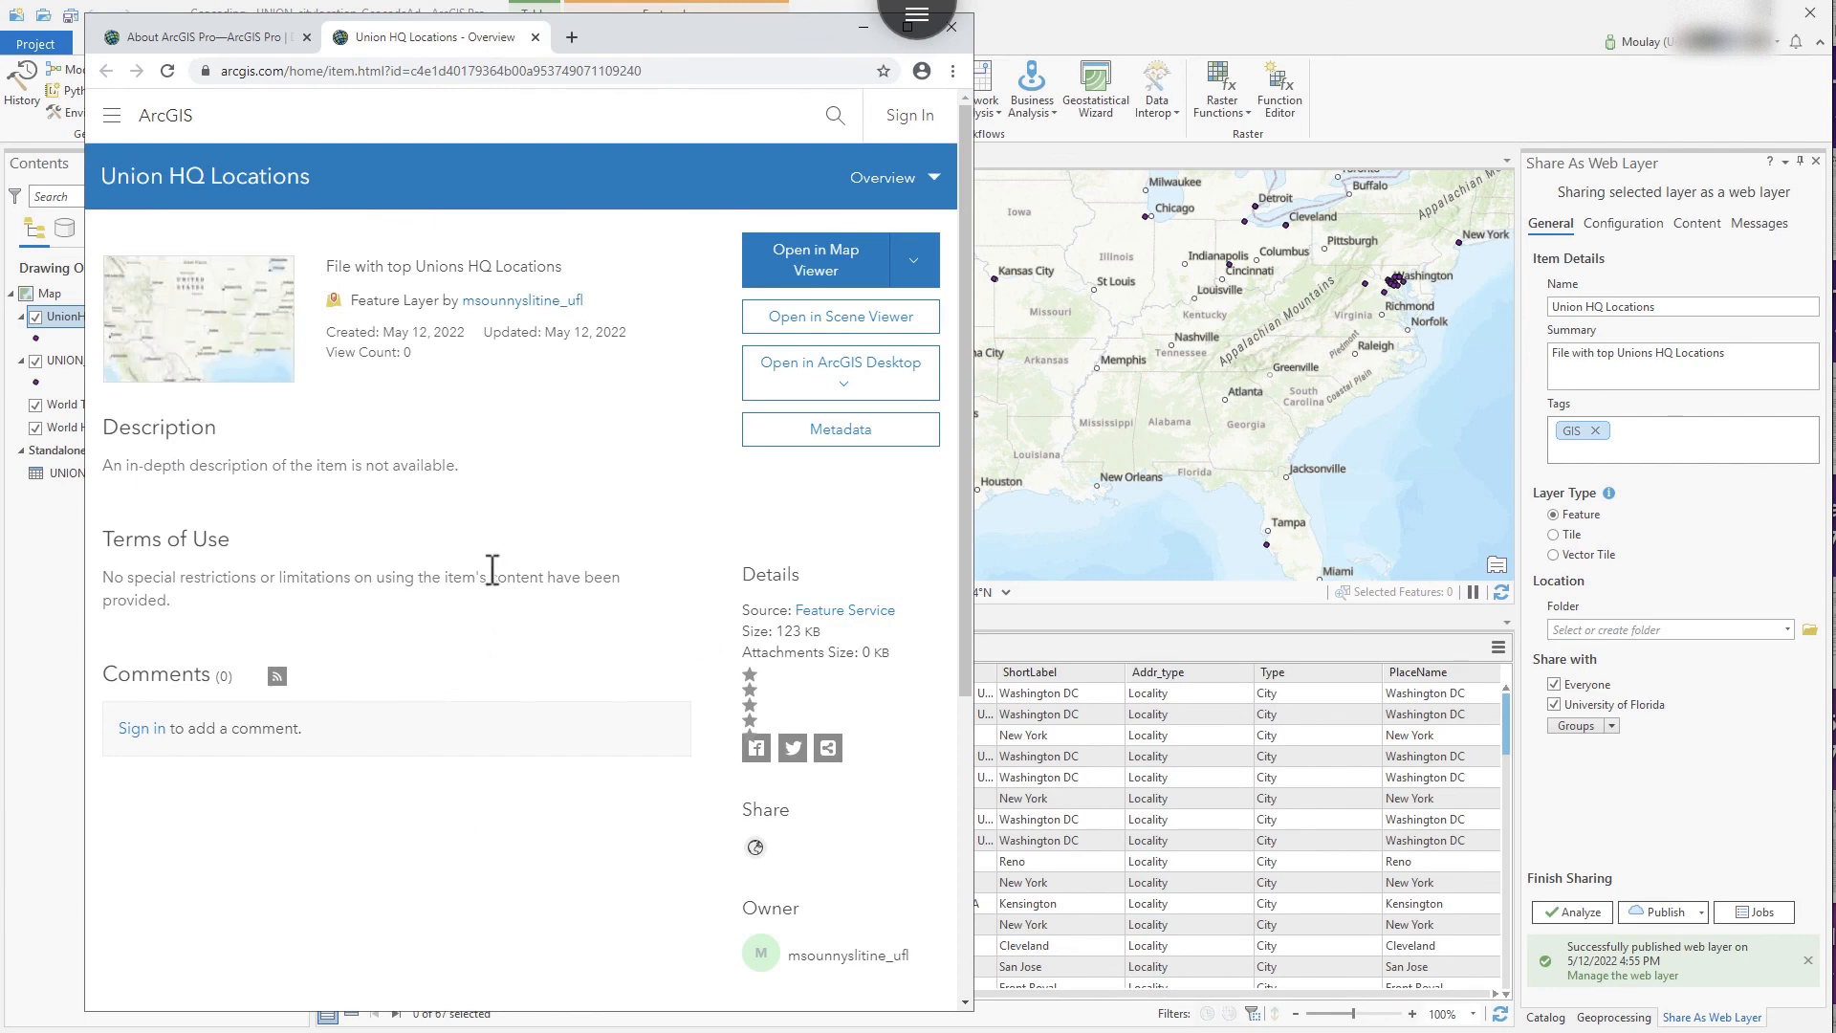
click(829, 264)
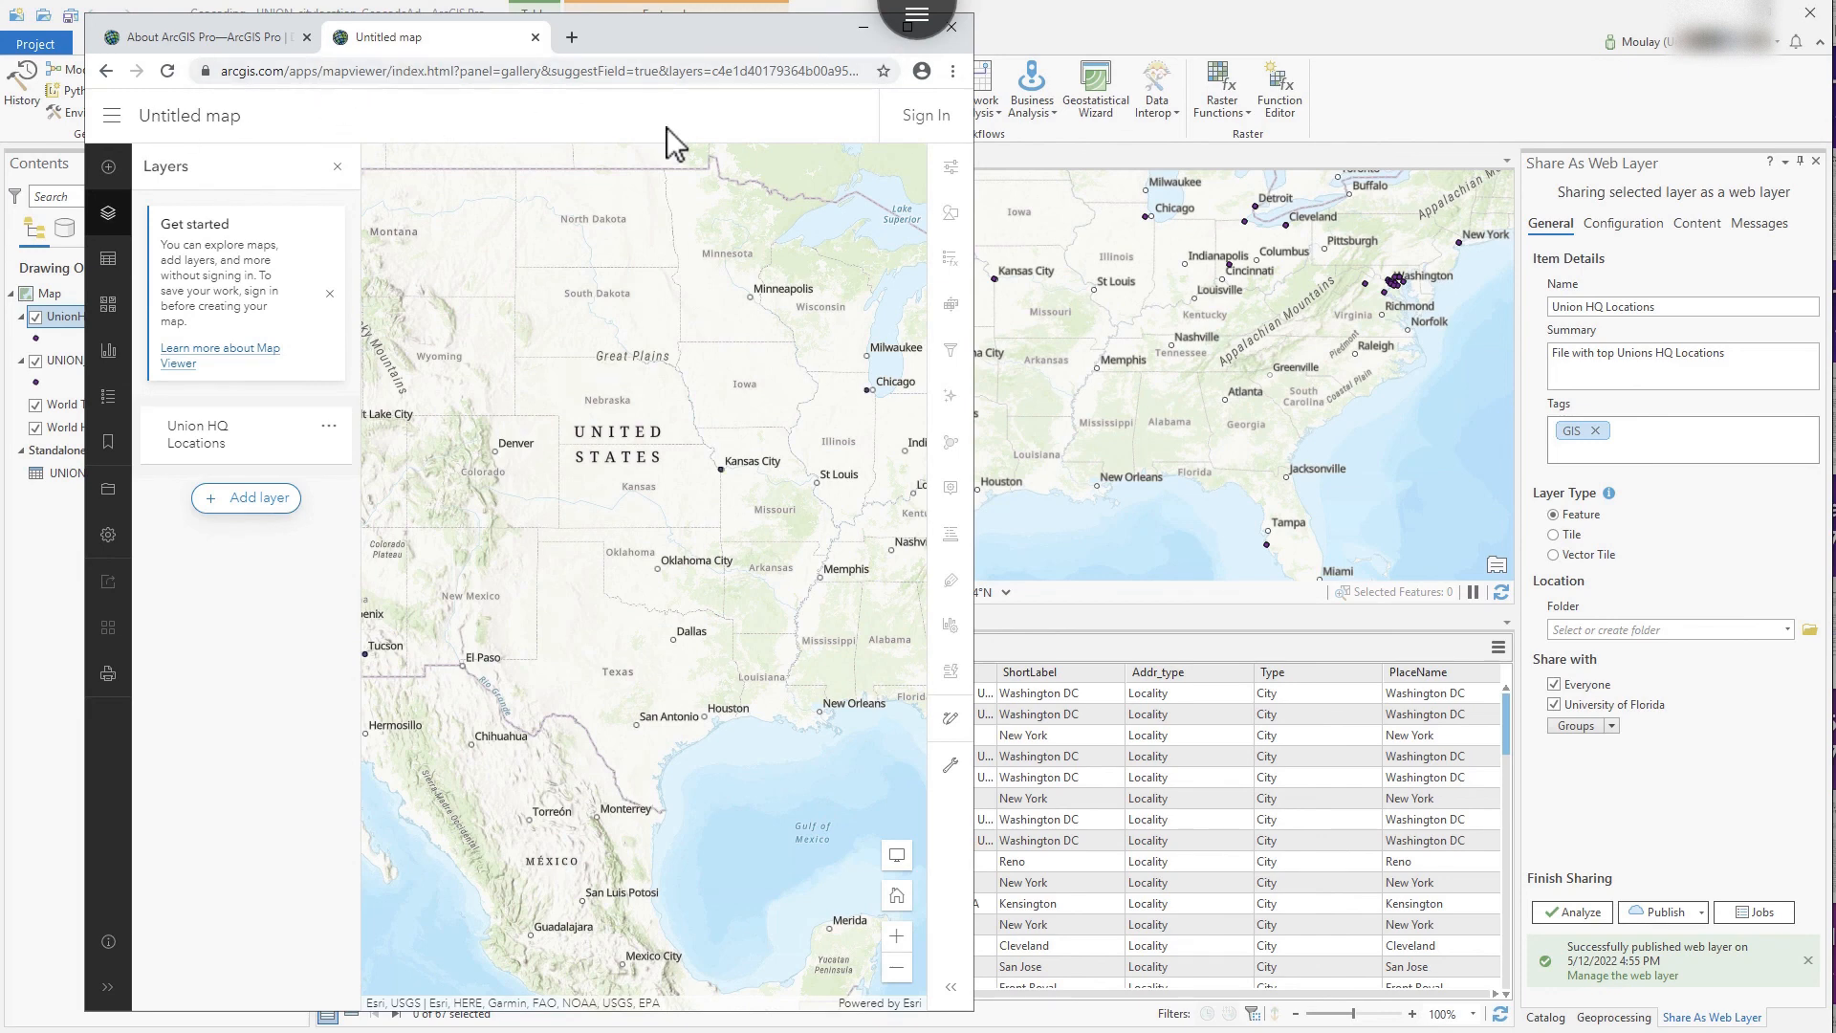
click(216, 41)
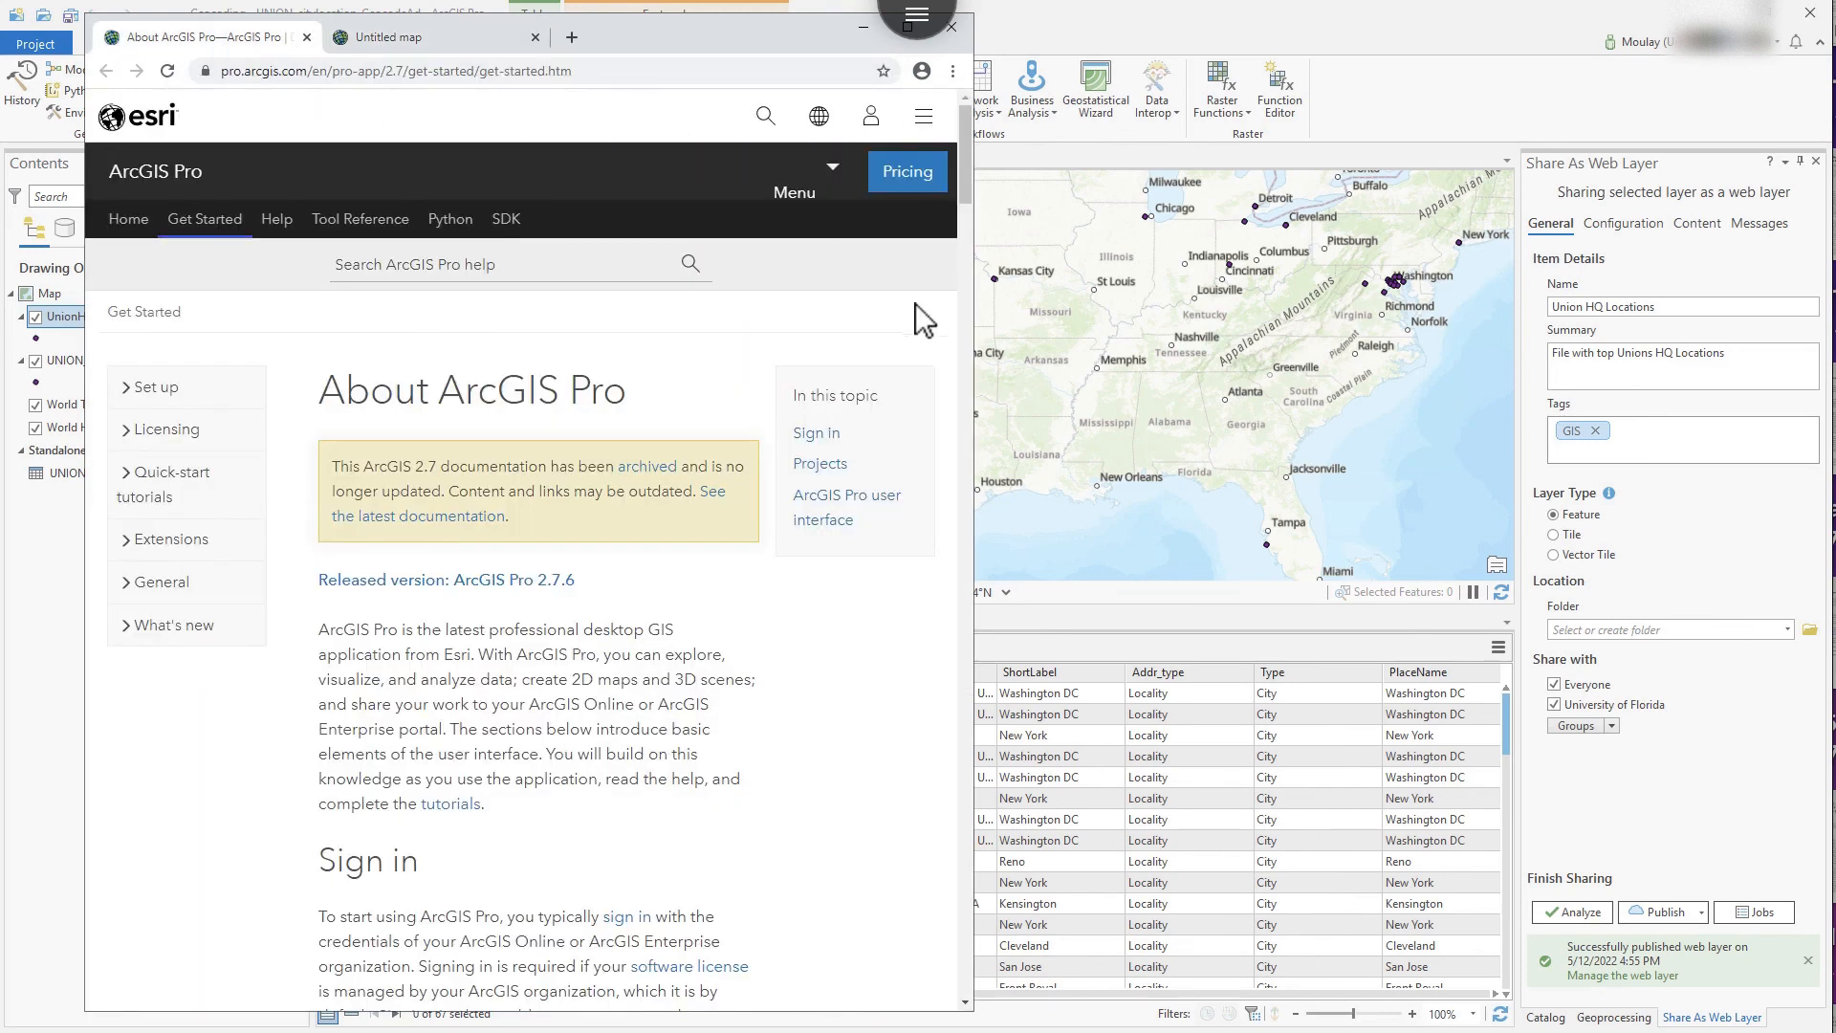
click(382, 49)
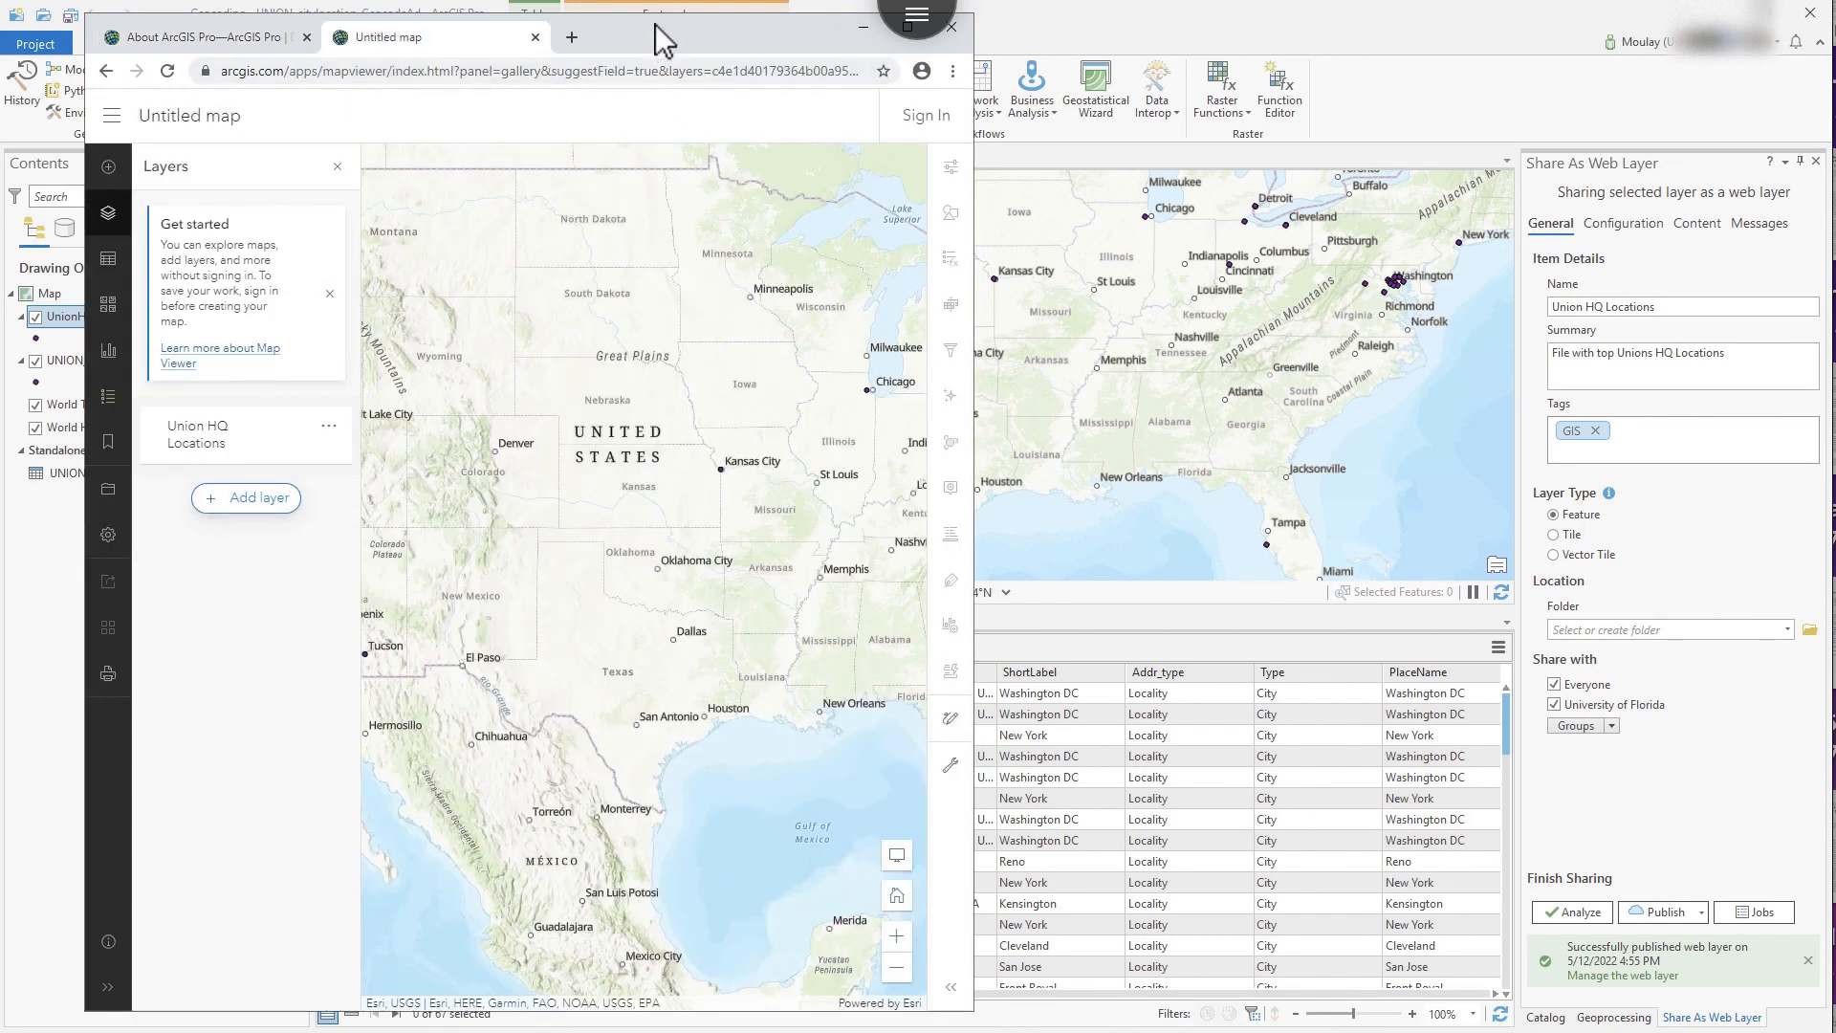
drag(650, 16, 756, 67)
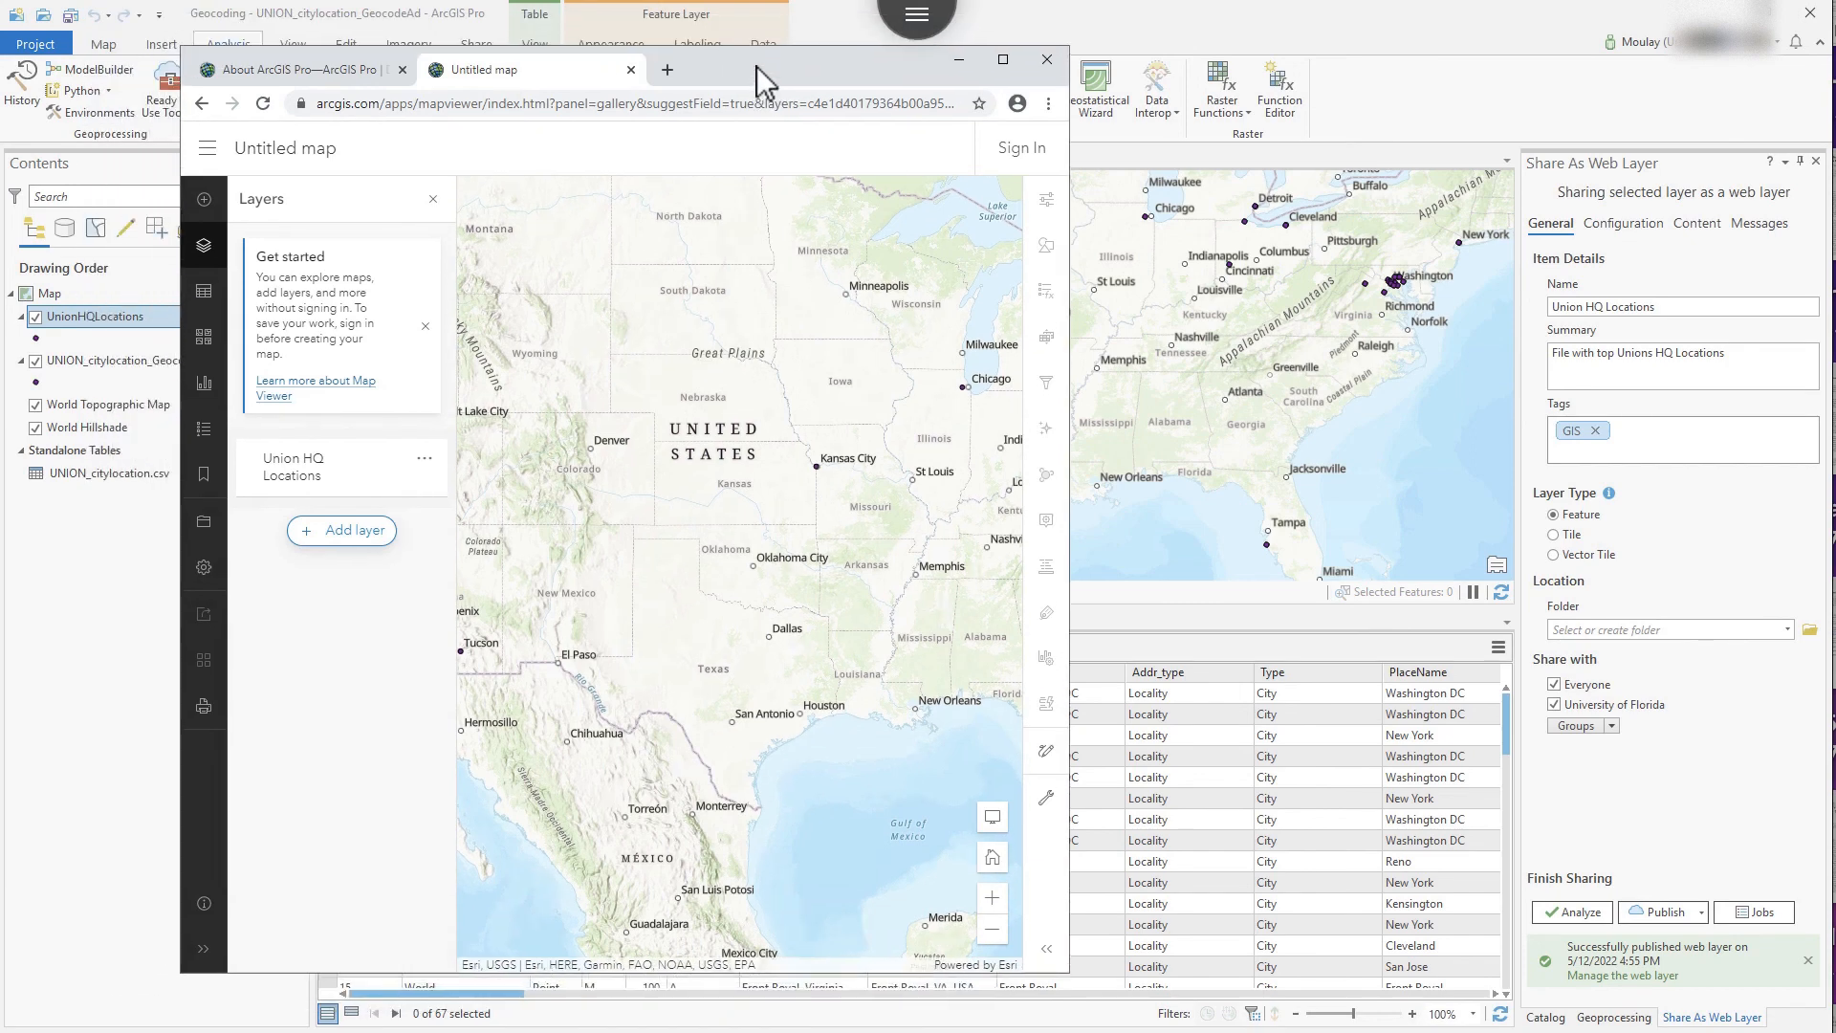